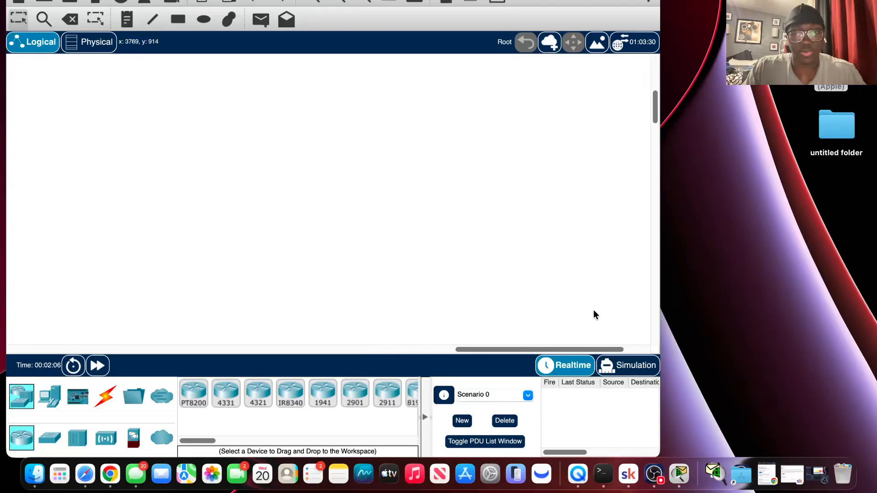
Widen the workspace window and bring the whole Troubleshooting Static Routes topology, Router0 through Router3, into view.
scroll(546, 231, down, 10)
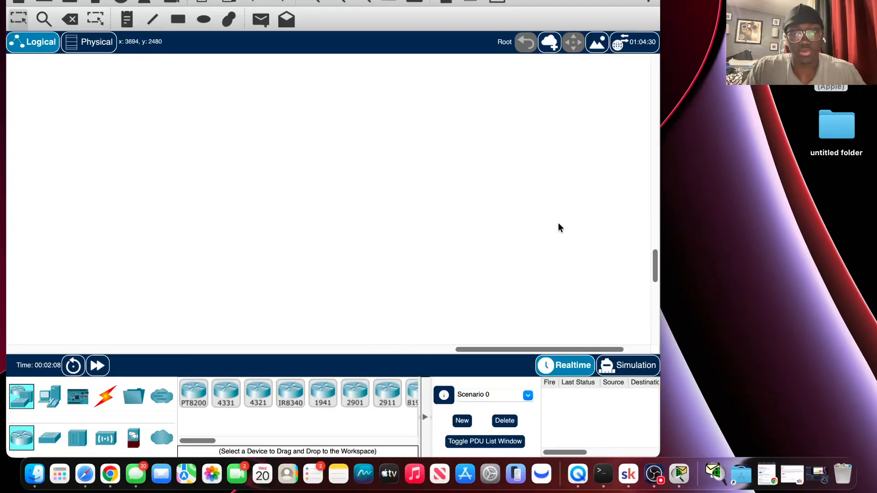
scroll(556, 228, up, 10)
scroll(557, 224, up, 4)
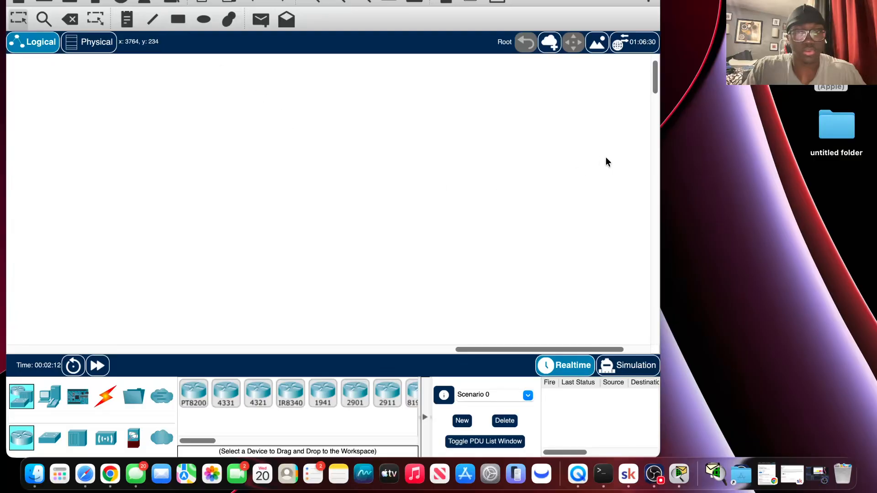
drag(660, 186, 798, 192)
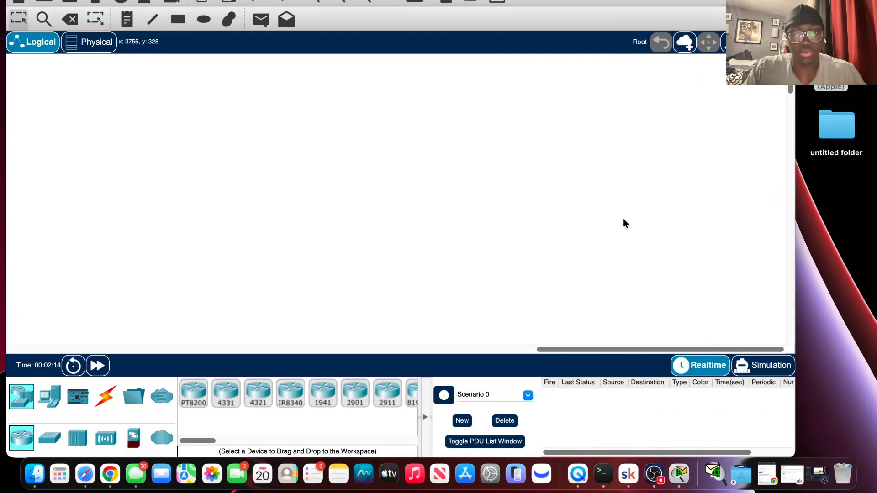
drag(607, 345, 64, 265)
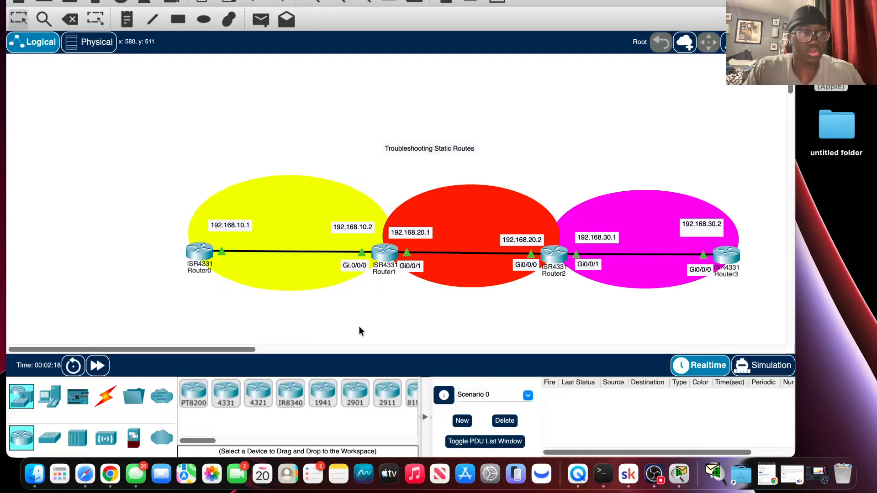
scroll(498, 337, up, 2)
scroll(612, 286, down, 4)
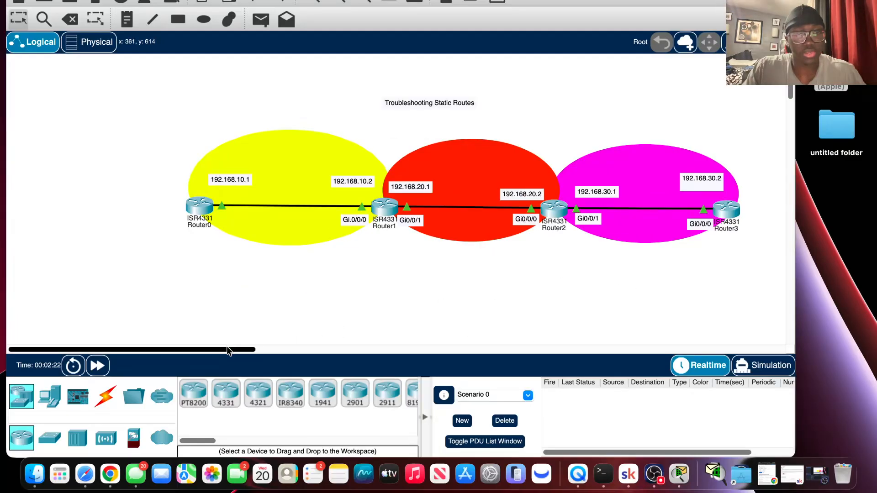
drag(226, 348, 261, 350)
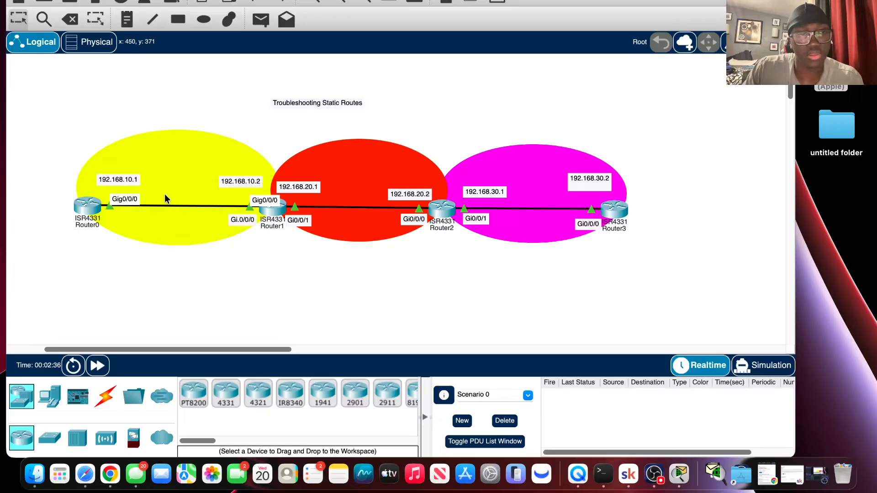
Open Router0's command line interface and move its window aside so Router3's end of the topology stays visible.
click(83, 205)
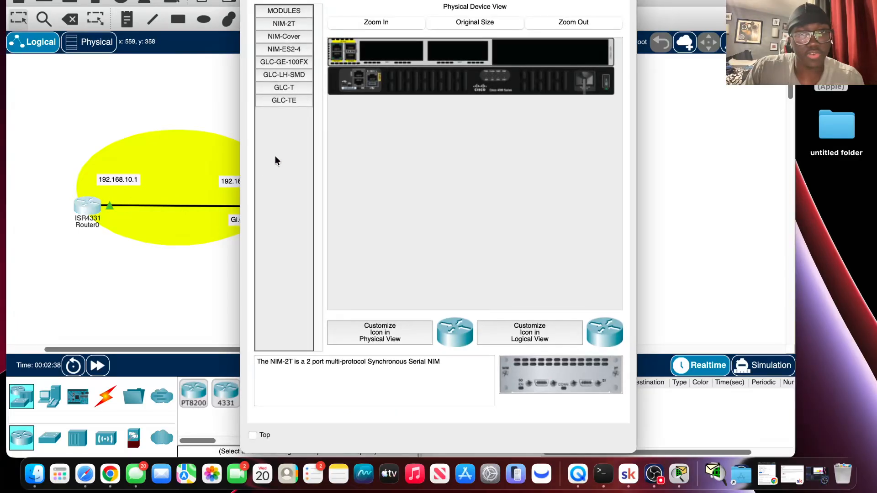
click(415, 2)
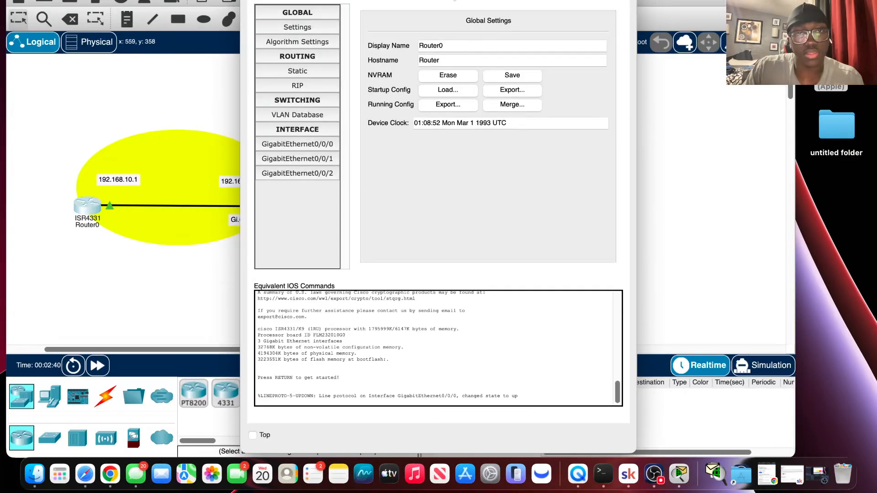
drag(562, 4, 402, 5)
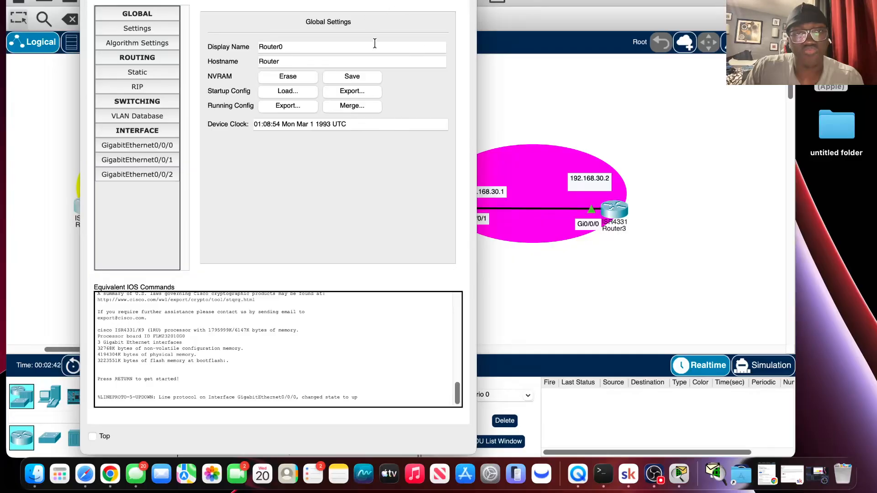
click(337, 0)
click(279, 1)
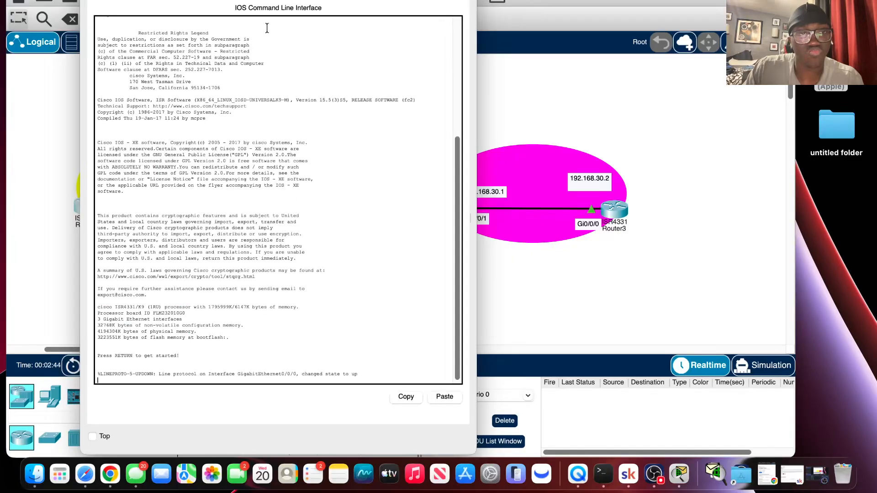
Start the console session on Router0 and enter privileged EXEC mode with enab.
key(Return)
key(Return)
key(Return)
key(Return)
key(Return)
key(Return)
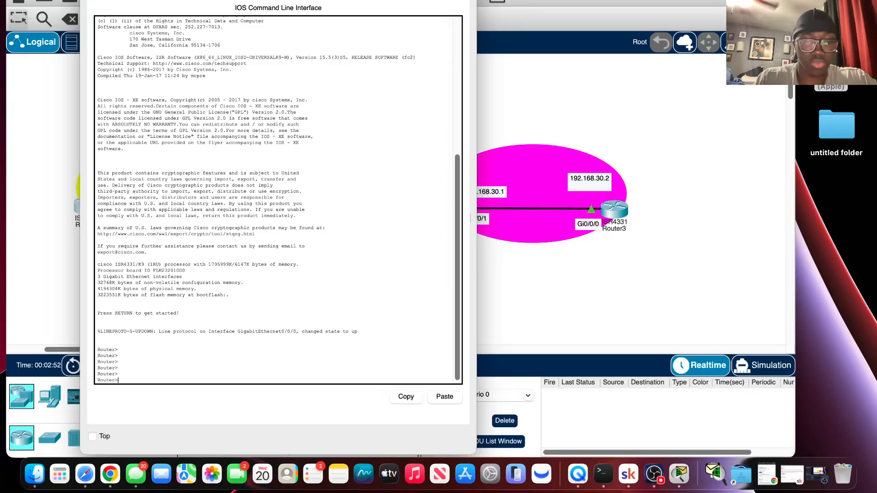
text(ab)
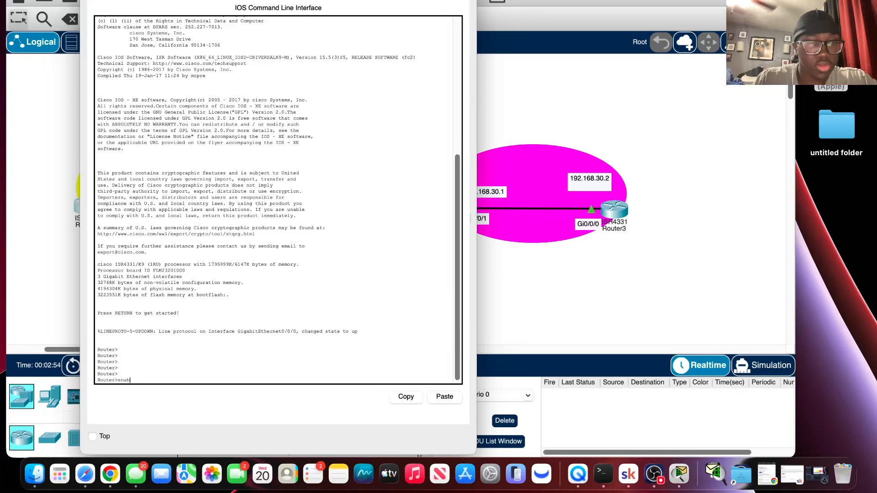
key(Return)
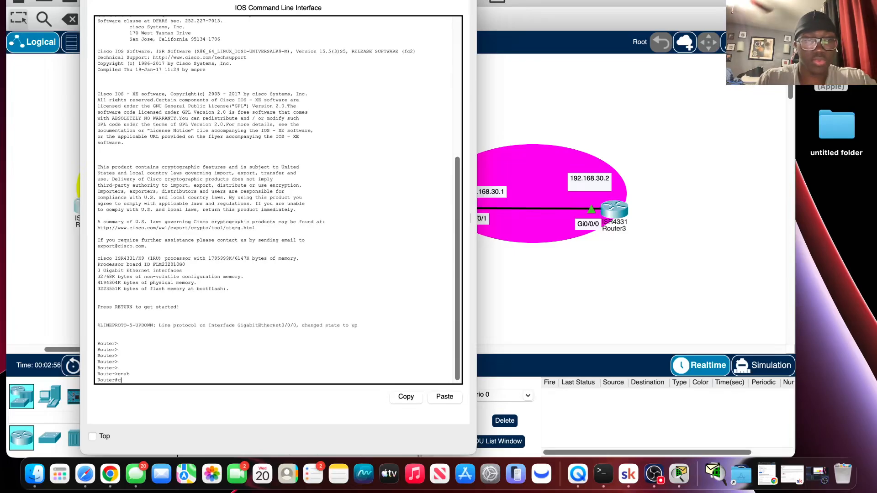
text(confi)
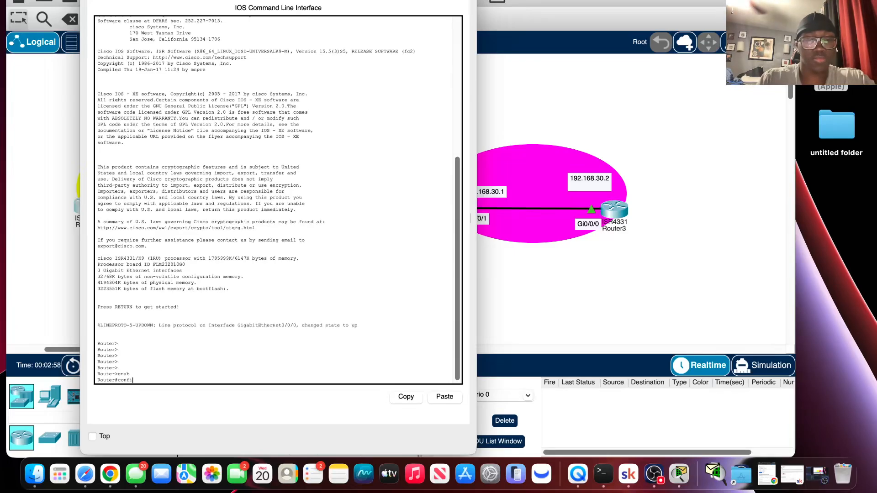
text(g t)
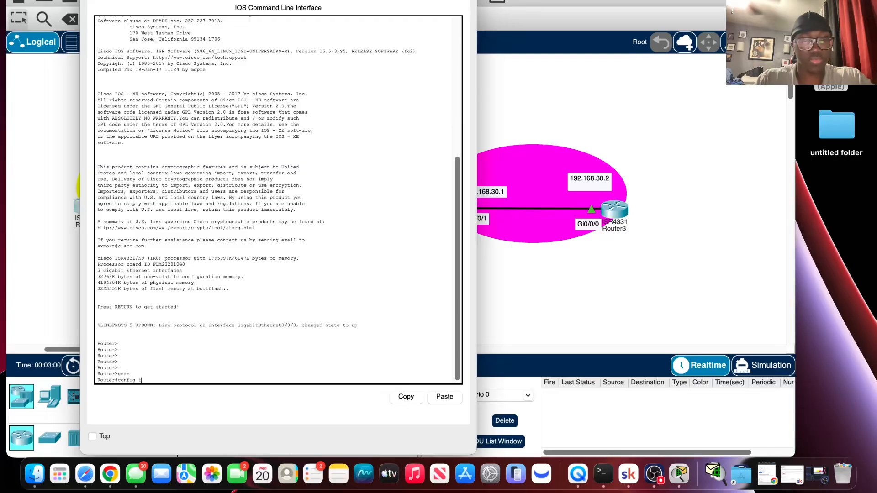
key(Return)
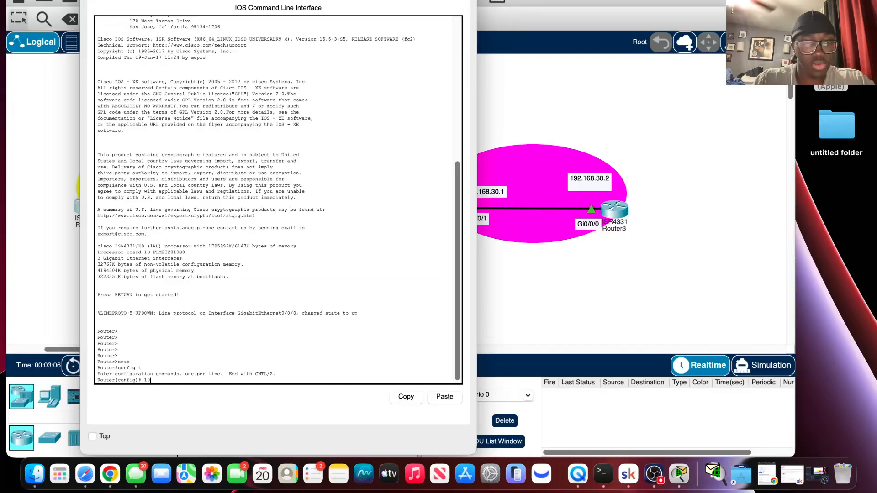
text(192.)
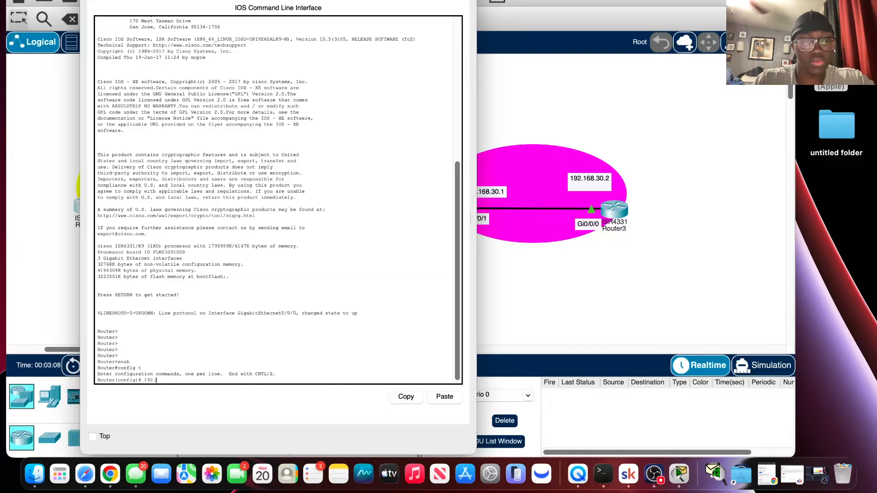
key(BackSpace)
key(BackSpace)
key(BackSpace)
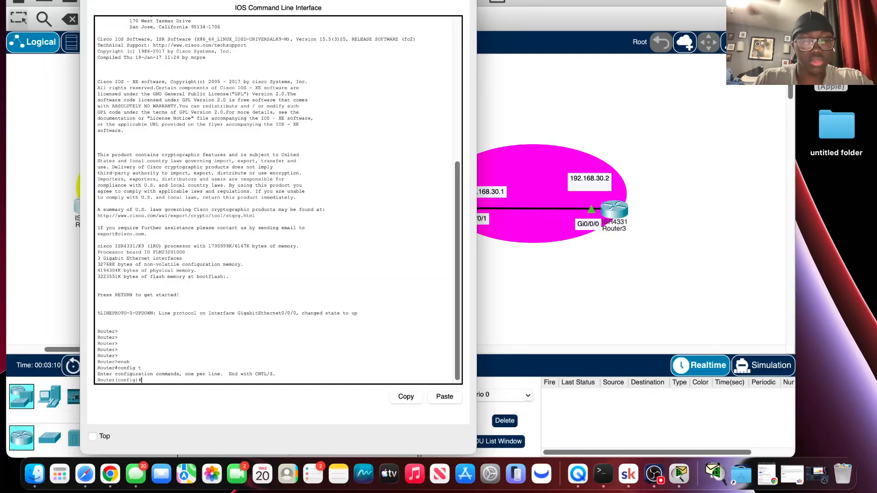
text(exit)
key(Return)
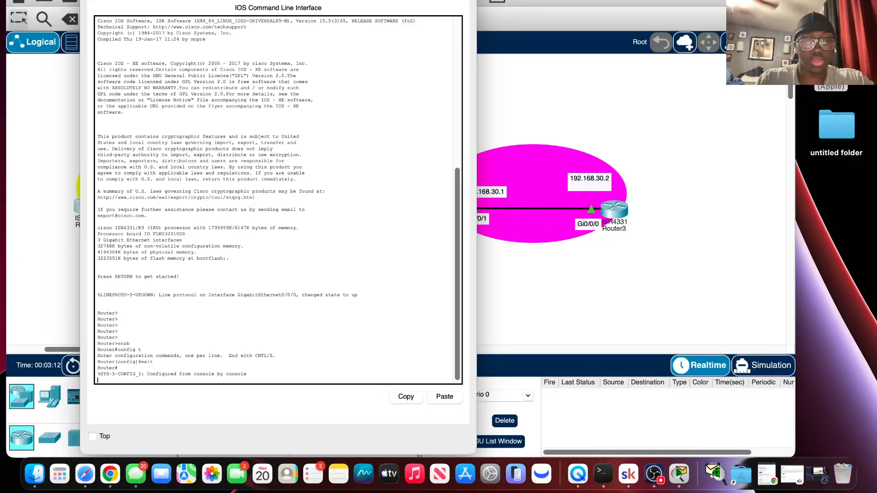
key(Return)
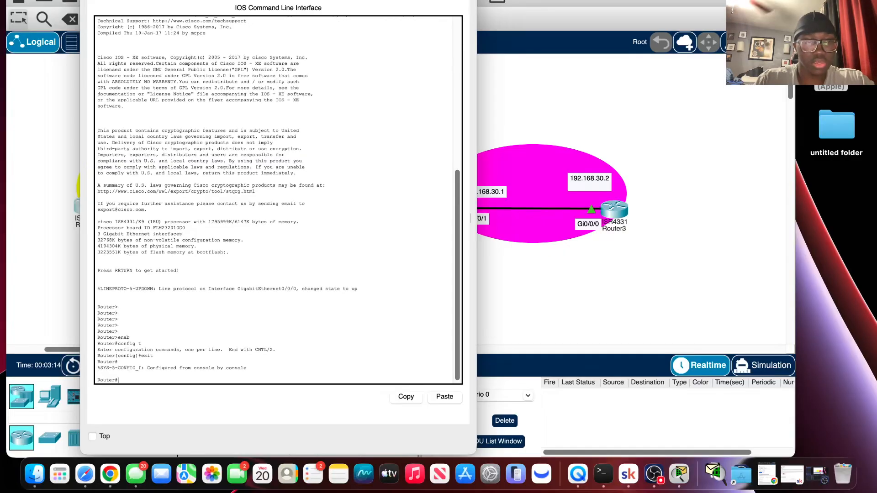
Try to ping 192.168.30.2 from Router0 with the subnet mask 255.255.255.0 included in the command.
text(ping)
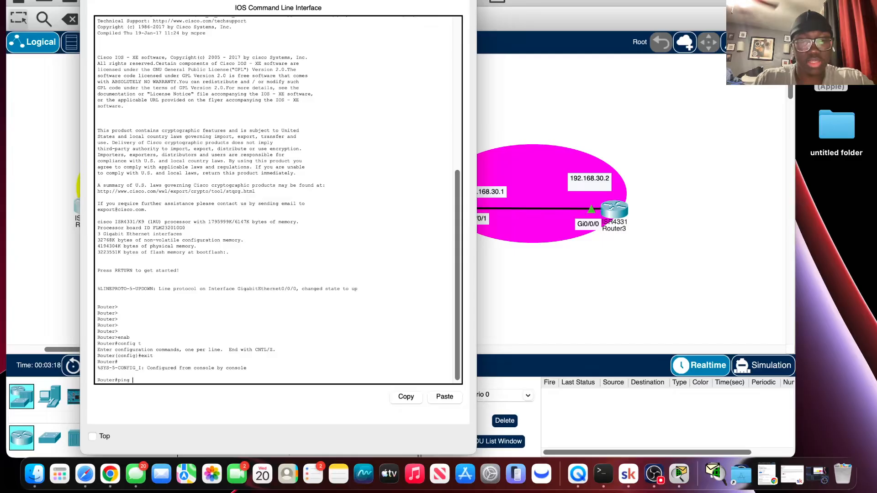
text( 192.168)
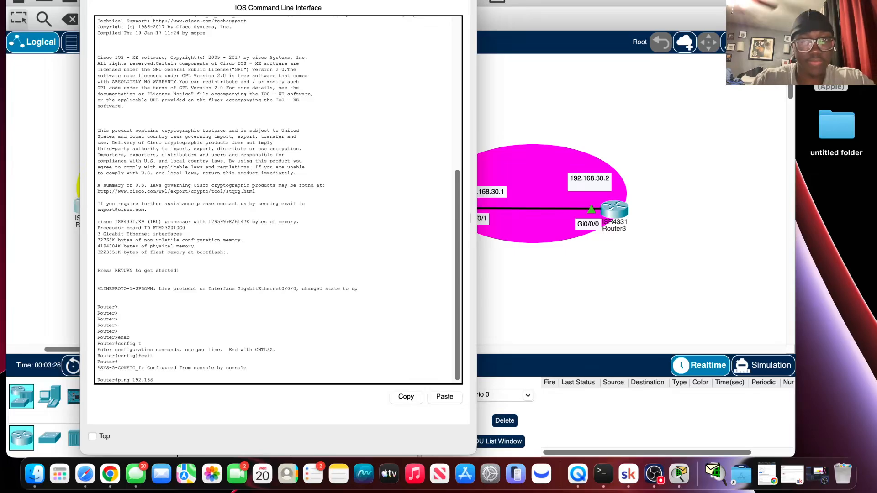
text(.30 )
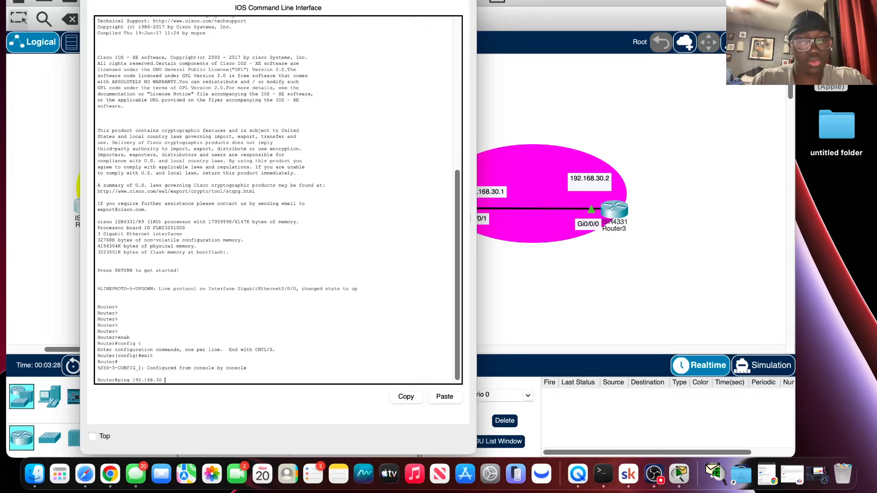
text(.)
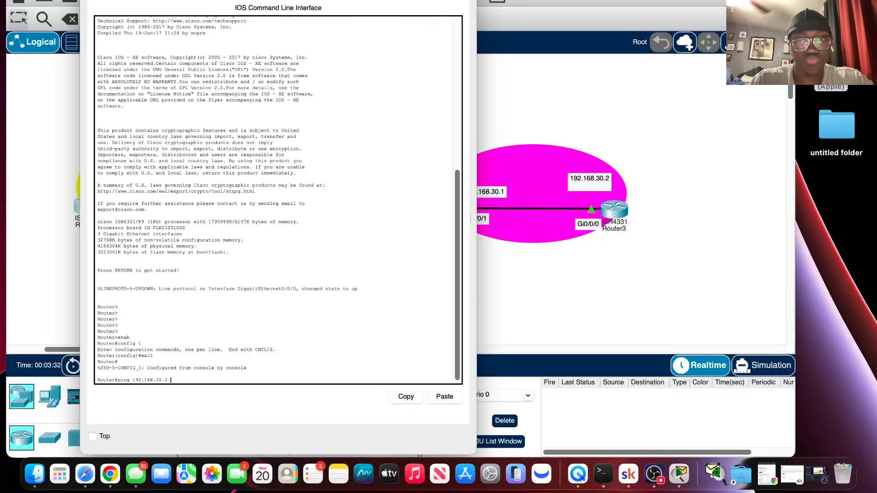
text(2 2)
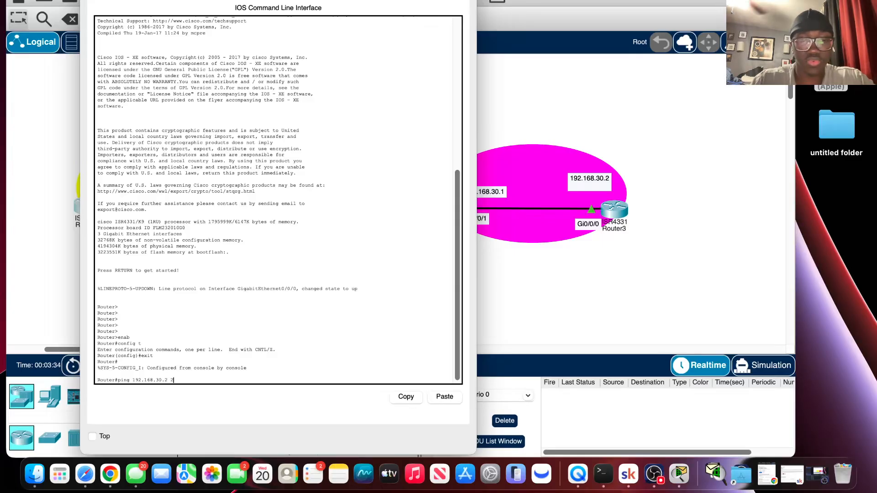
text(55.25)
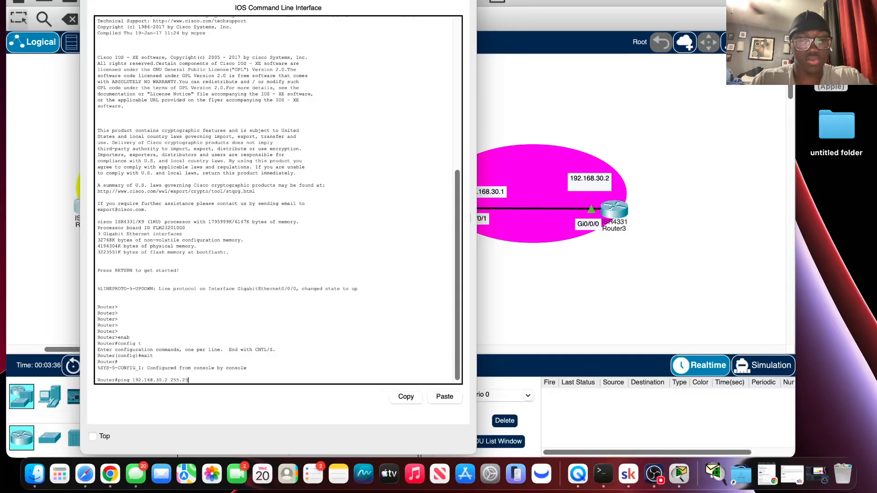
text(5.2)
text(55.0)
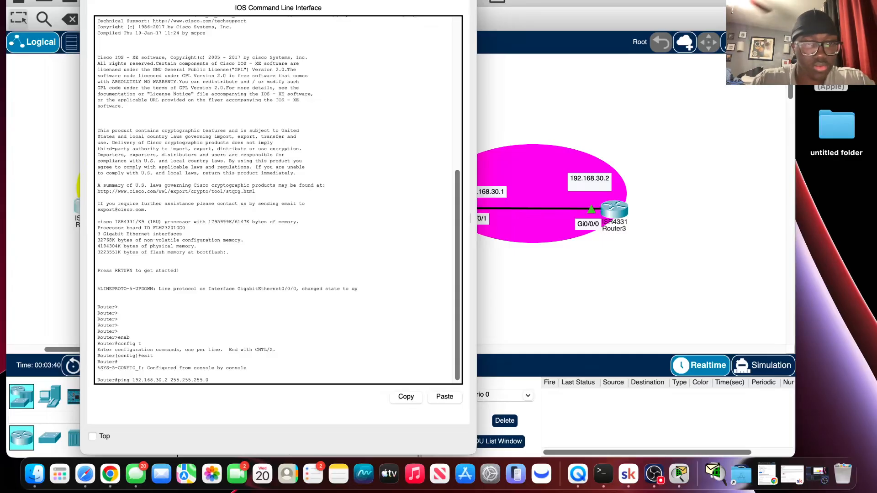
key(Return)
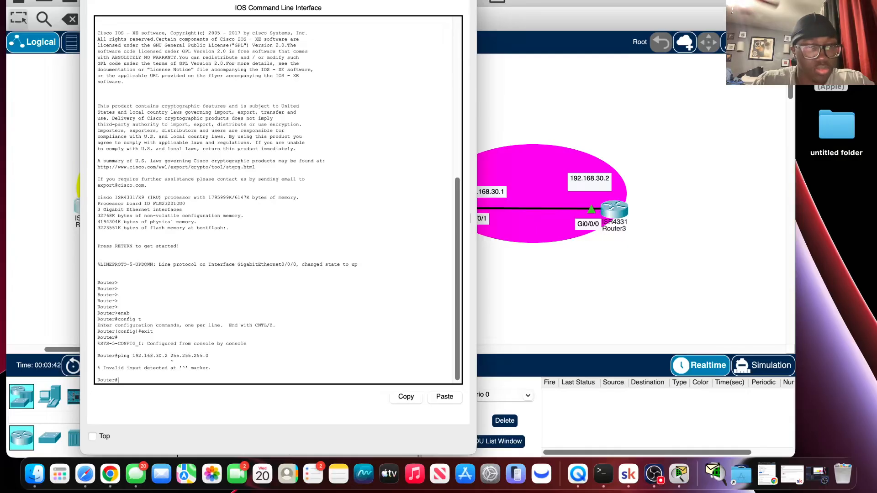
Ping Router3's address 192.168.30.2 from Router0, reusing the previous command without the subnet mask.
key(Up)
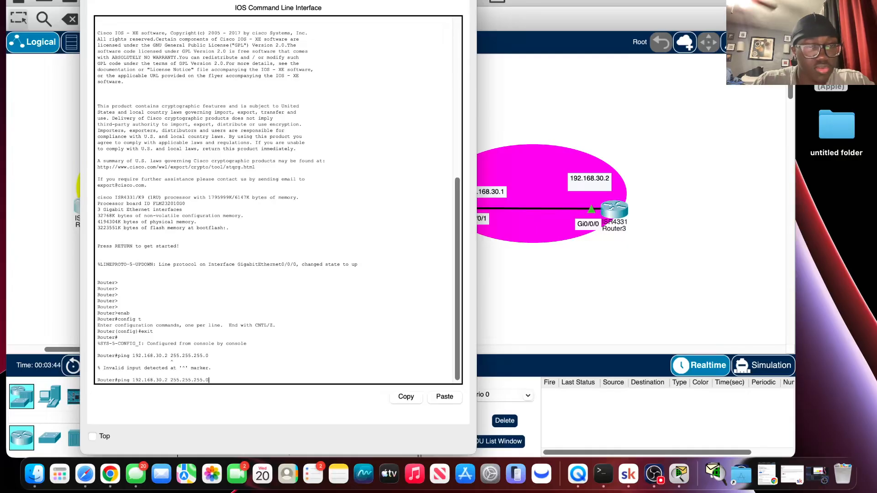
key(BackSpace)
key(BackSpace)
key(BackSpace)
key(BackSpace)
key(BackSpace)
key(BackSpace)
key(BackSpace)
key(BackSpace)
key(BackSpace)
key(BackSpace)
key(BackSpace)
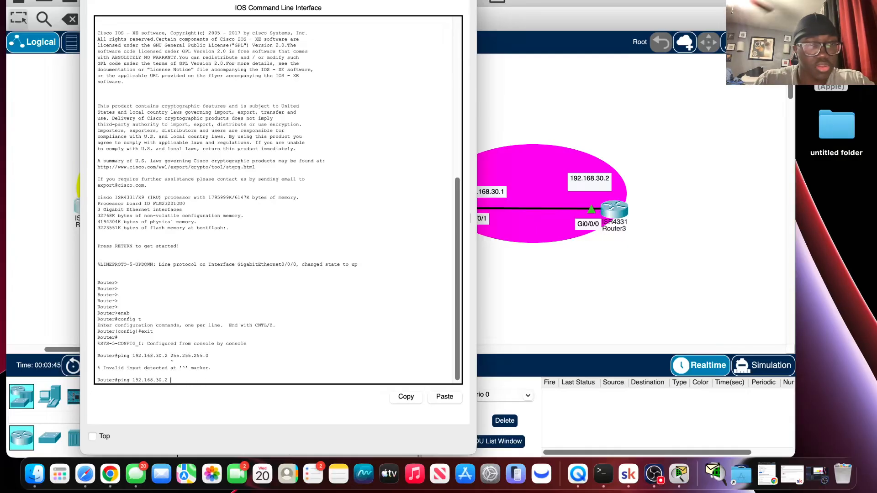
key(BackSpace)
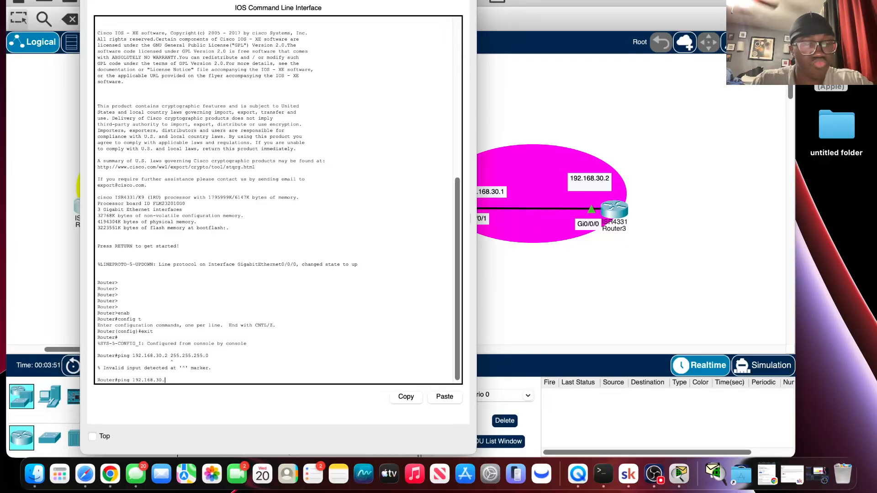
text(2)
key(Return)
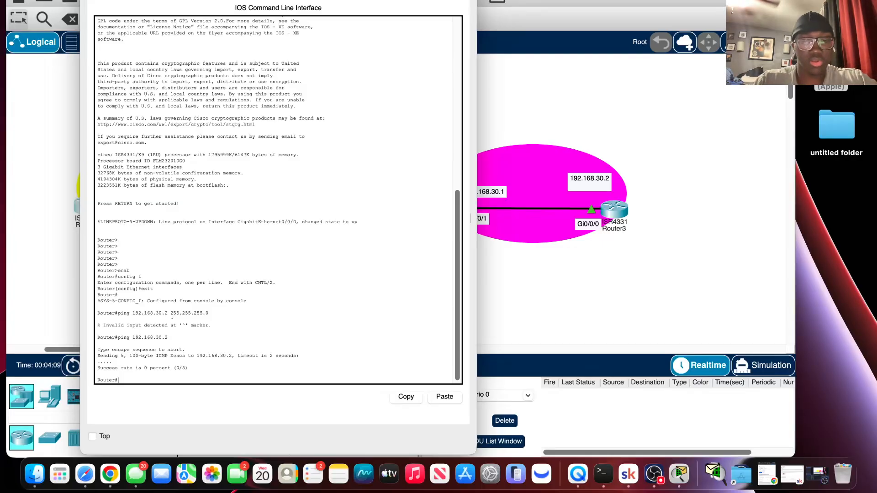
Display Router0's IP interface summary with the command show ip int brie.
text(show)
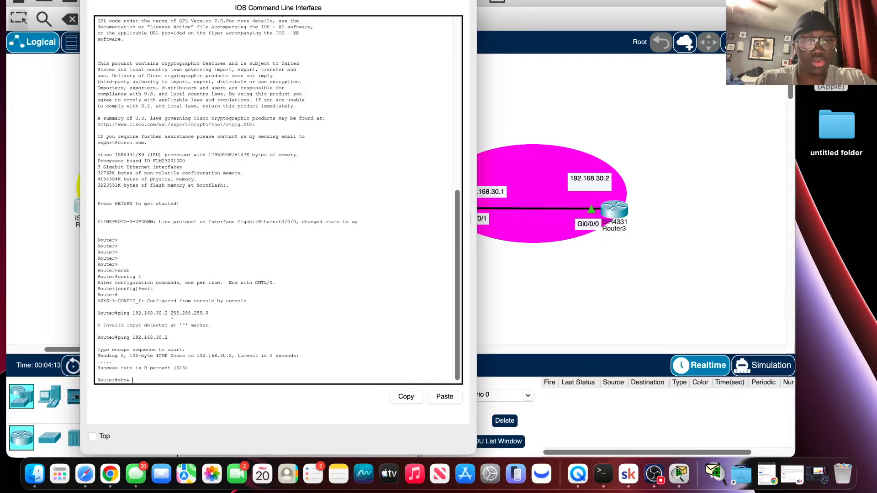
text( ip in)
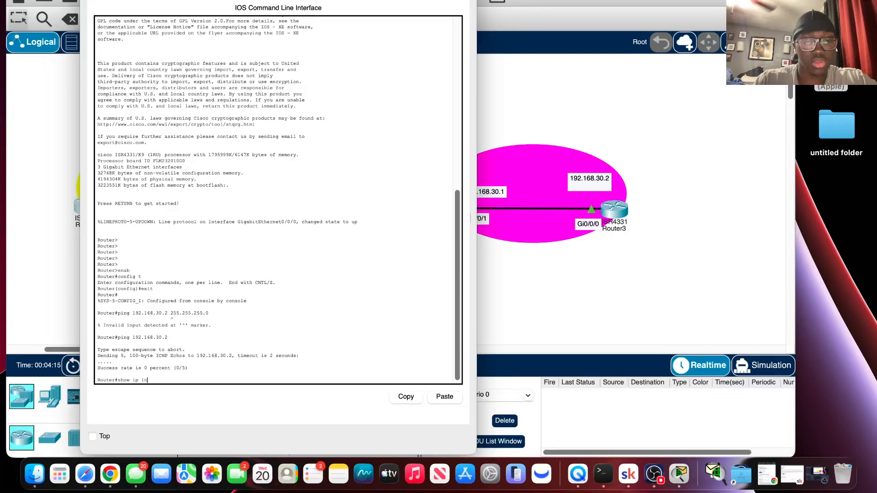
text(t br)
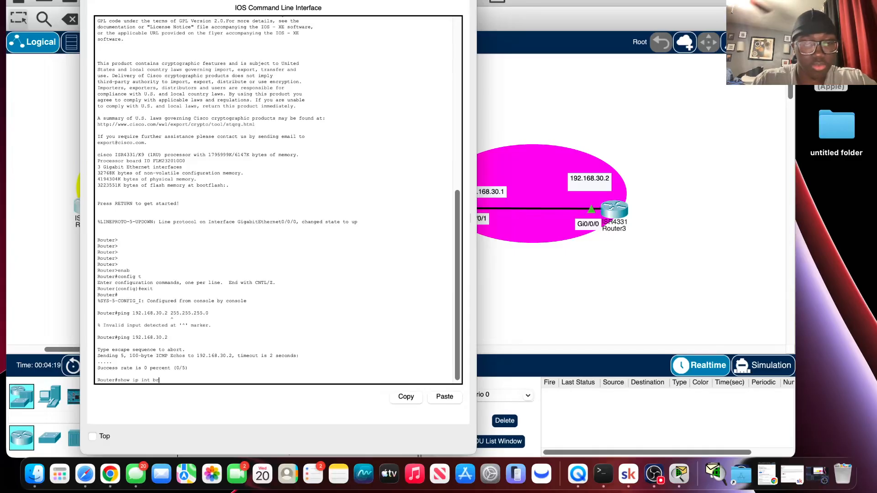
text(ie)
key(Return)
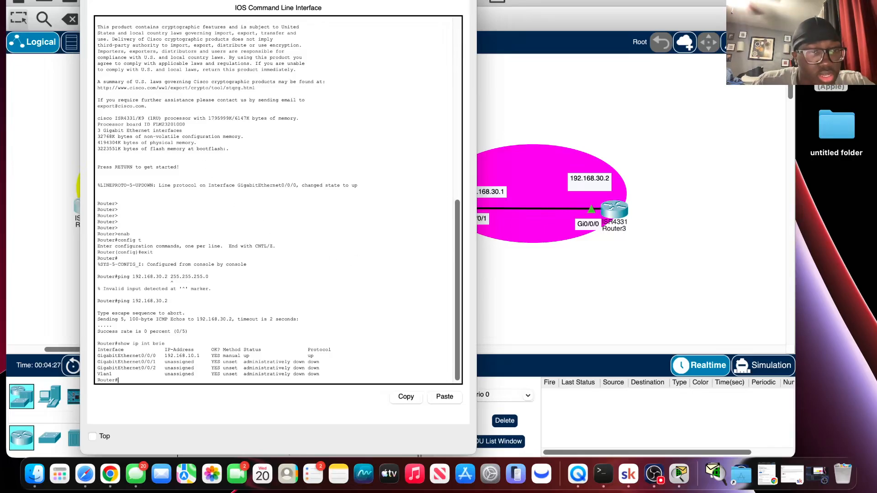
Move Router0's window below the topology so all four routers are uncovered, and open Router1's command line interface.
drag(190, 1, 303, 259)
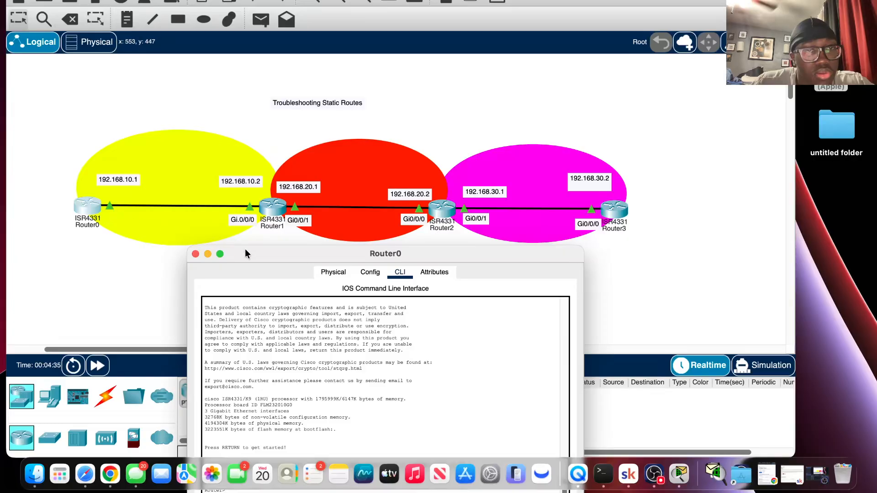
drag(249, 251, 188, 283)
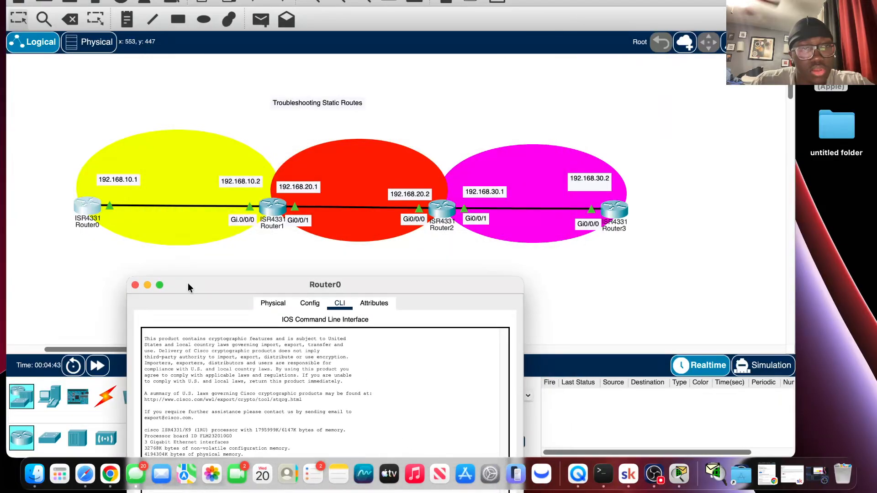
click(267, 209)
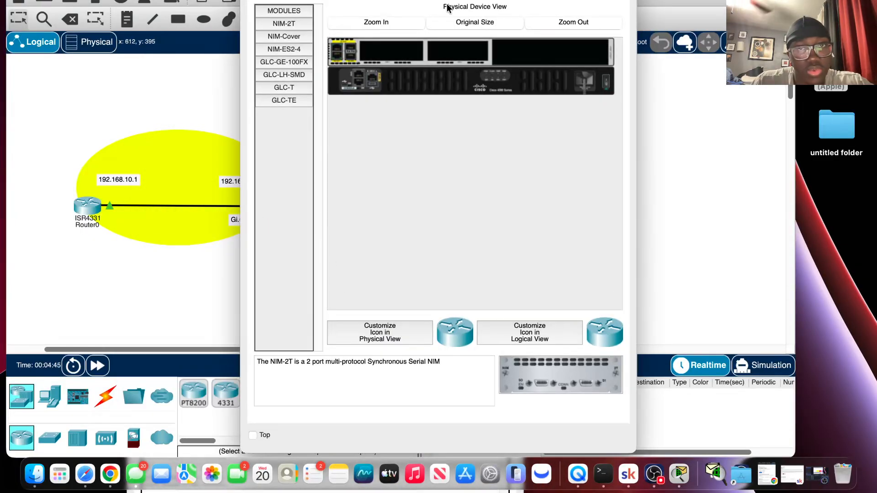
click(455, 2)
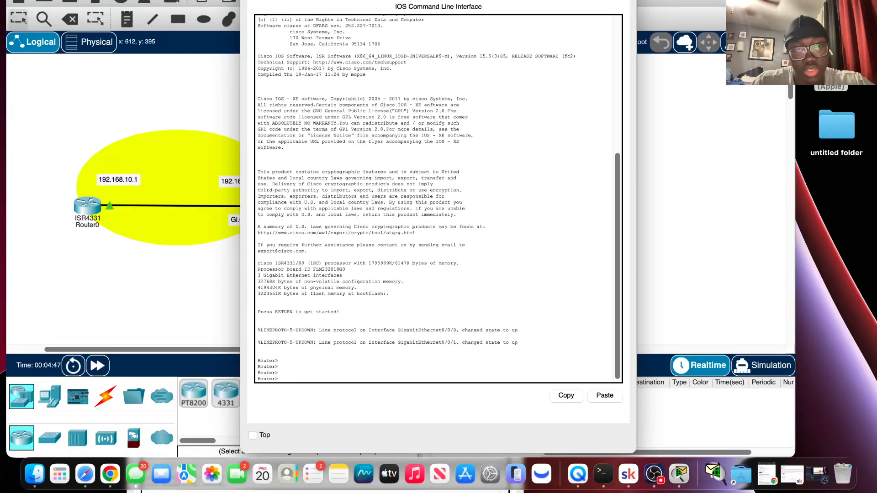
Start the console session on Router1 and enter privileged EXEC mode with enab.
key(Return)
key(Return)
key(Return)
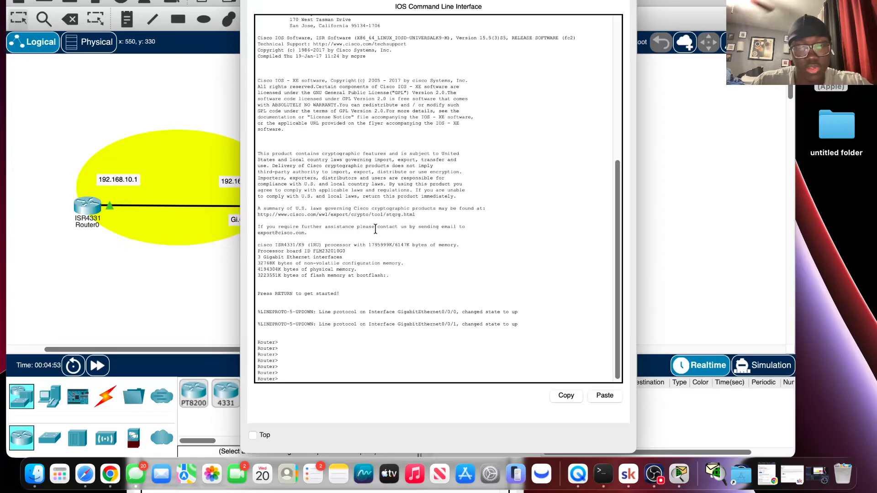
text(enab)
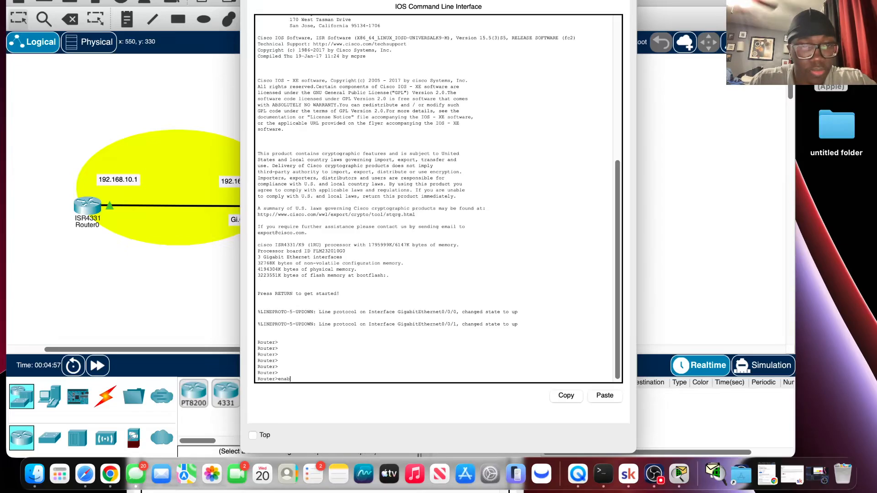
key(Return)
text(co)
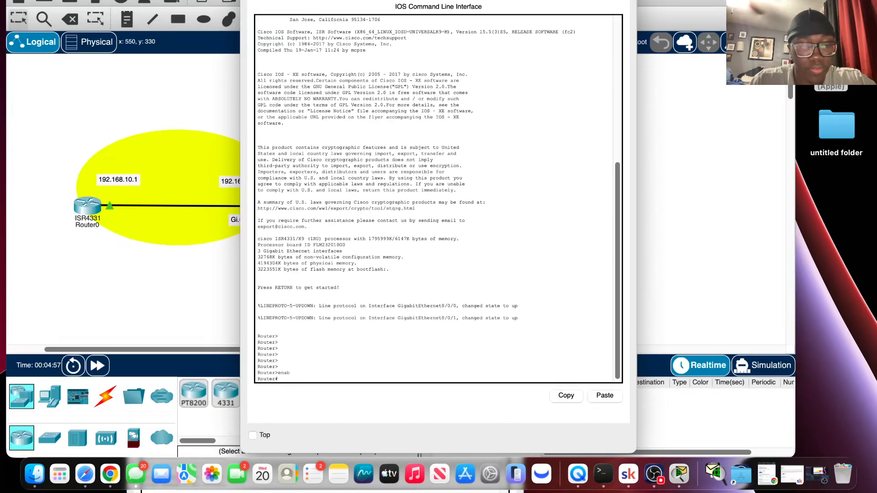
text(nfig)
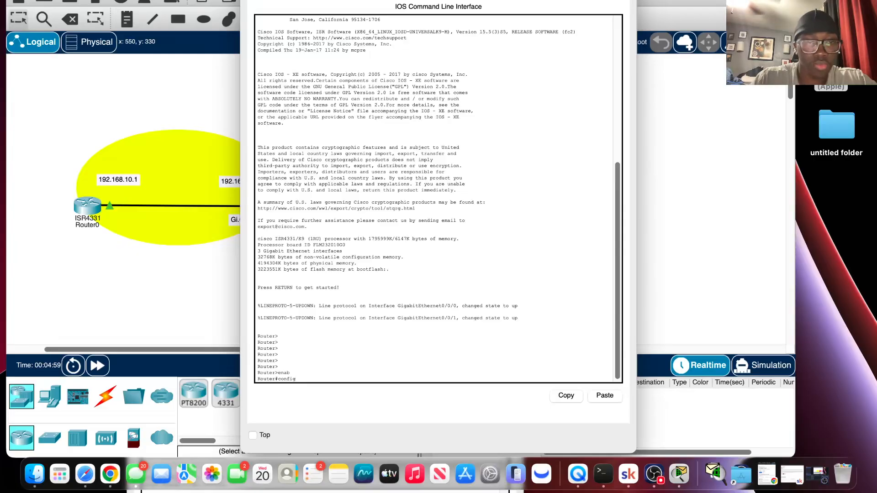
text( t)
key(Return)
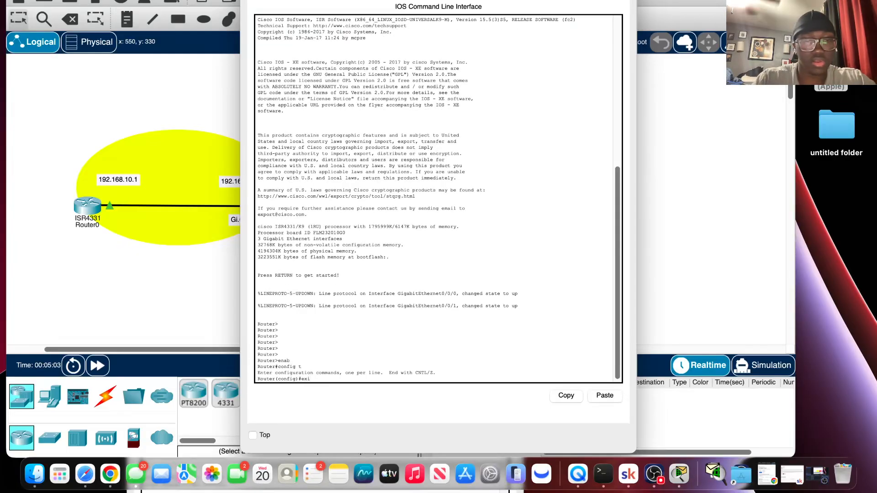
text(exit)
key(Return)
key(Return)
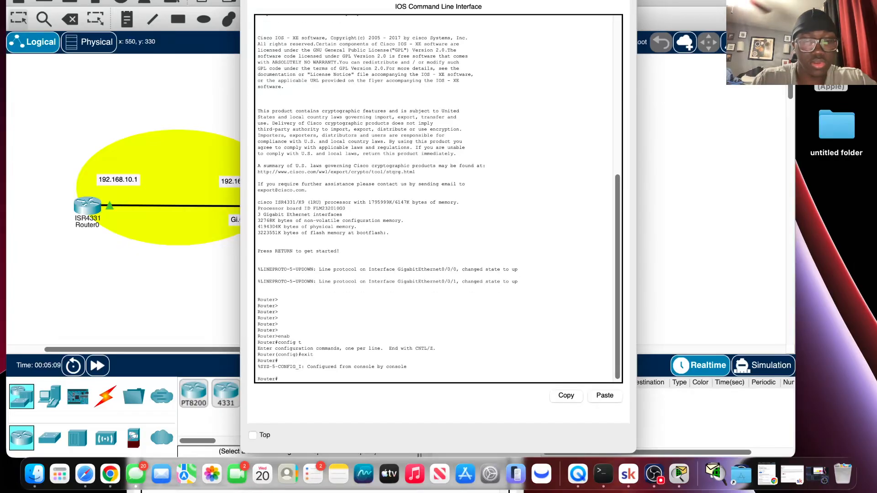
Display Router1's IP interface summary with show ip int brief to check its addresses and status.
text(show ip)
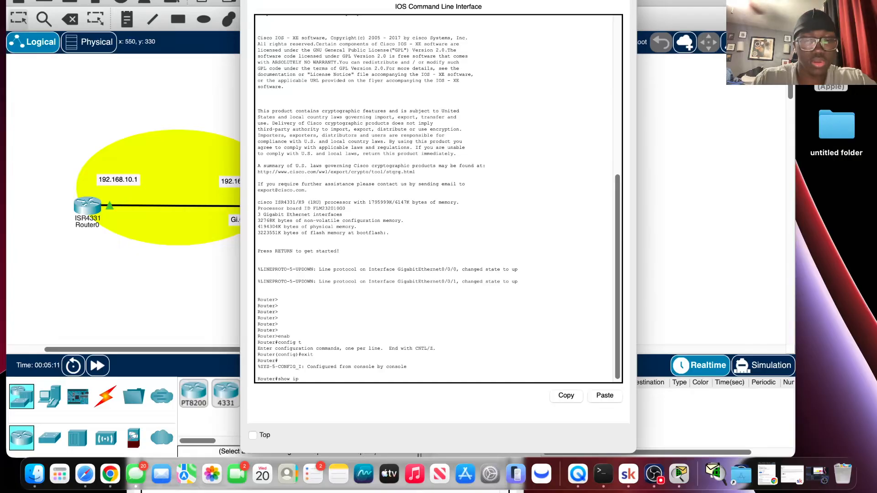
text( int)
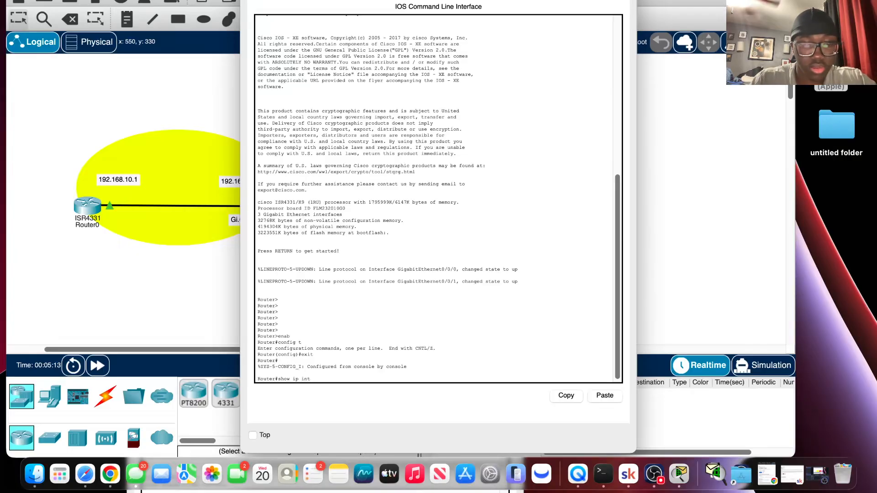
text( bre)
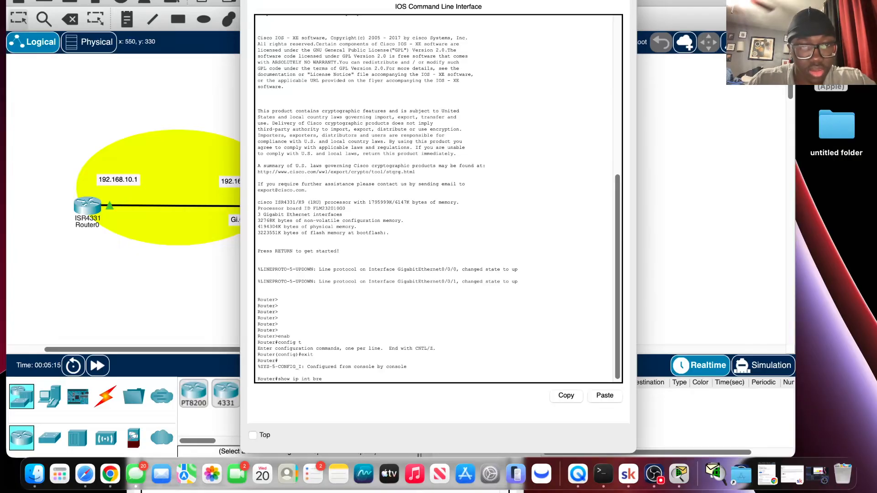
text(i)
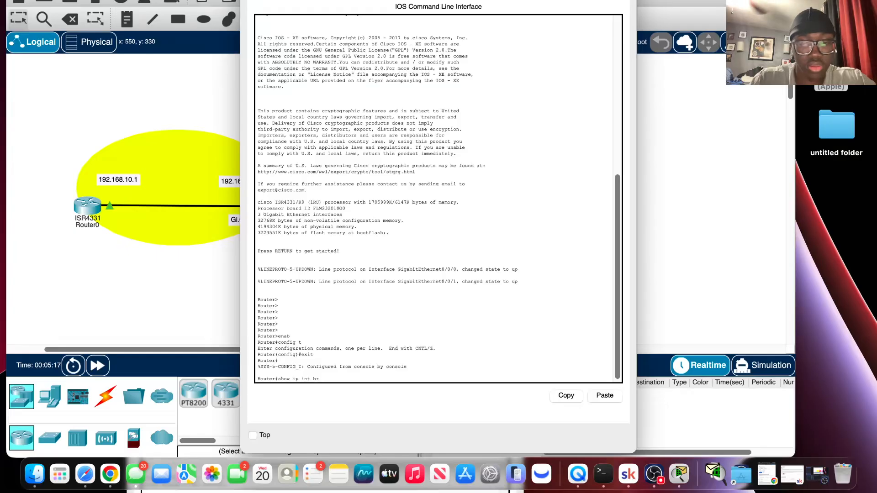
key(Tab)
key(Return)
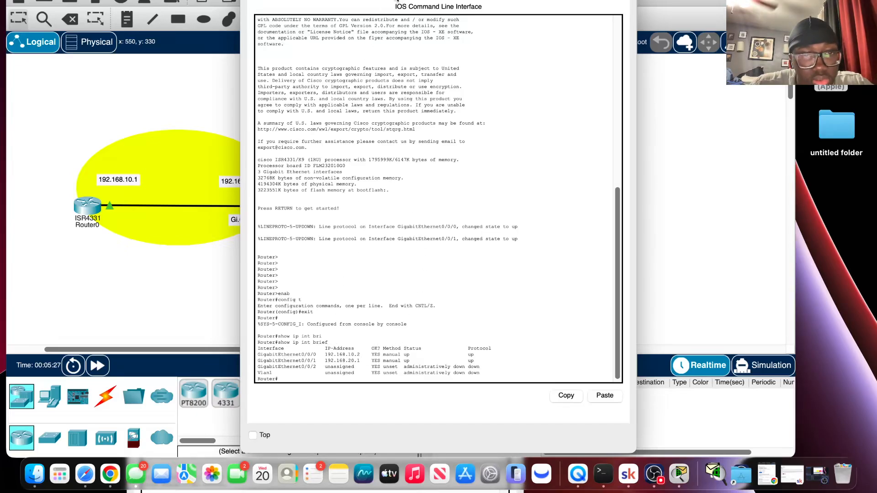
Move Router1's window aside, bring the topology back to the front, and open Router2's command line interface.
drag(381, 0, 278, 2)
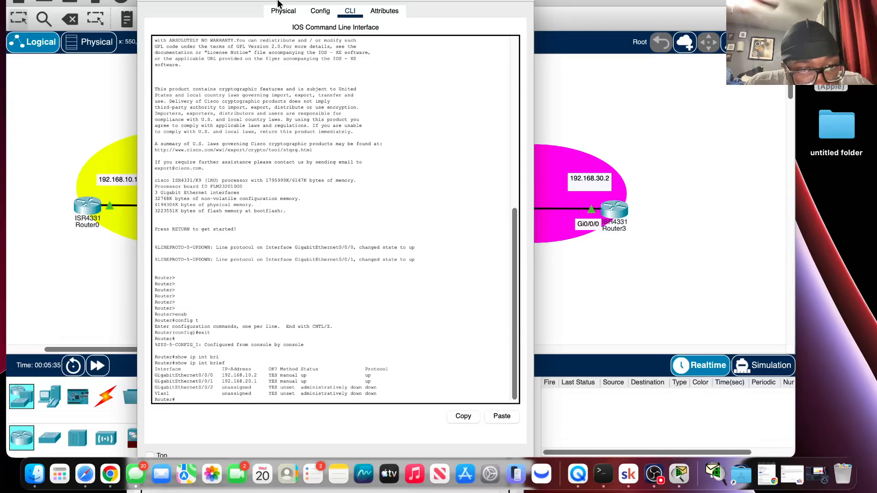
drag(278, 2, 198, 35)
click(508, 268)
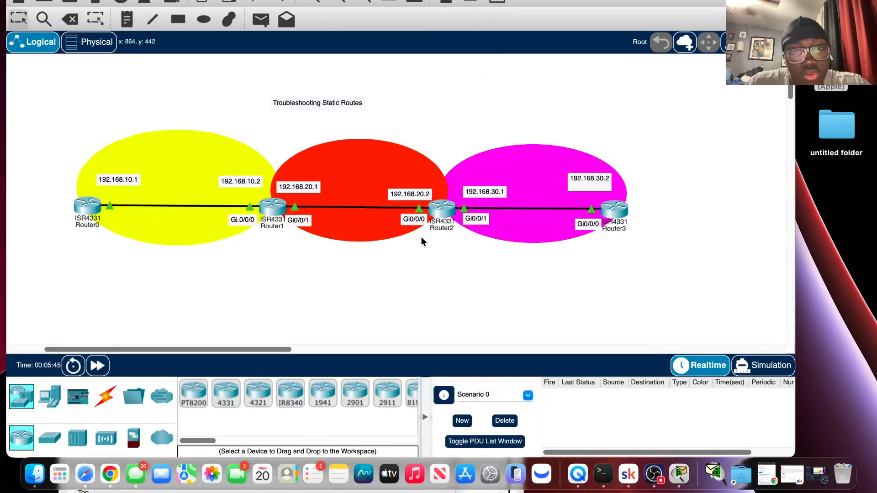
click(446, 209)
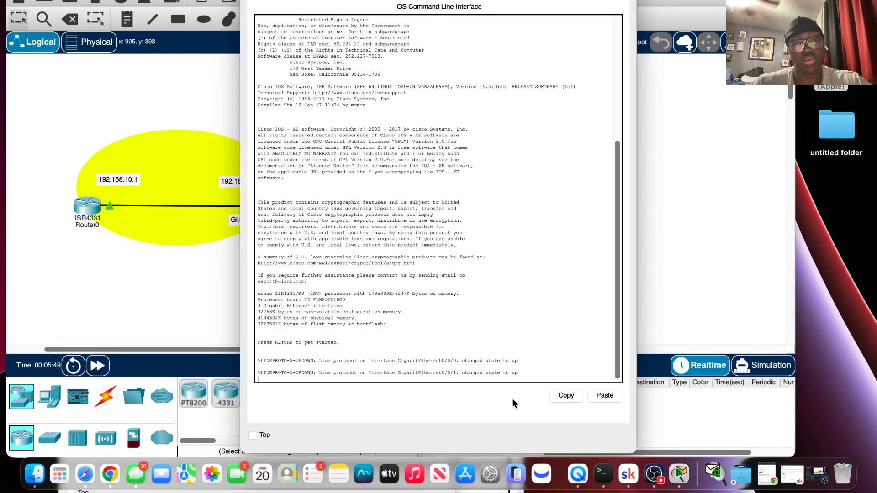
Start the console session on Router2 and enter privileged EXEC mode with enab.
key(Return)
key(Return)
key(Return)
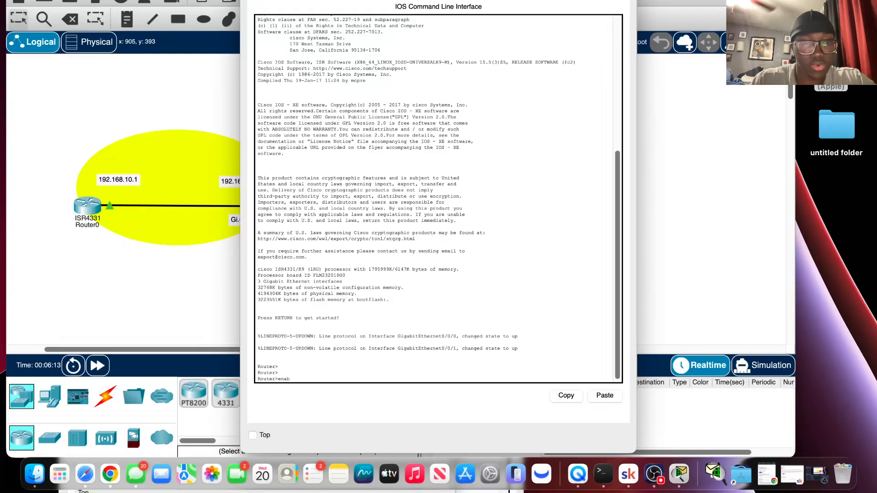
key(Return)
Display Router2's IP interface summary with show ip int brief.
text(co)
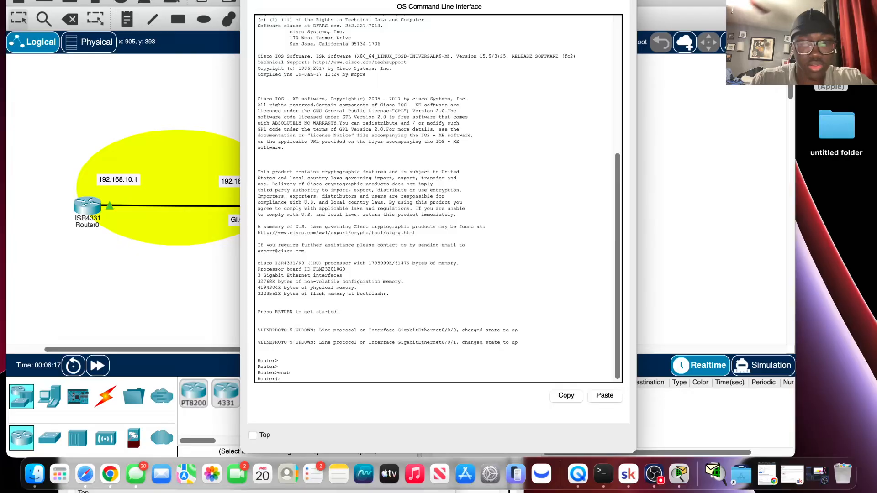
text(how ip i)
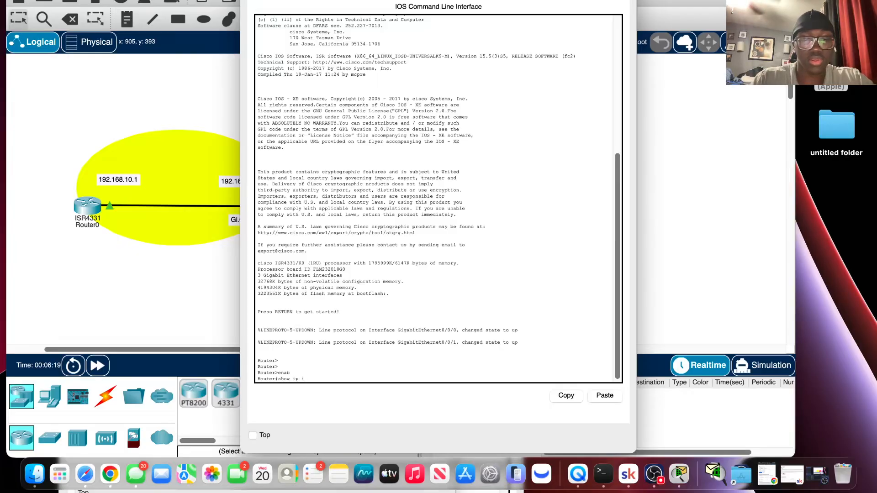
text(nt br)
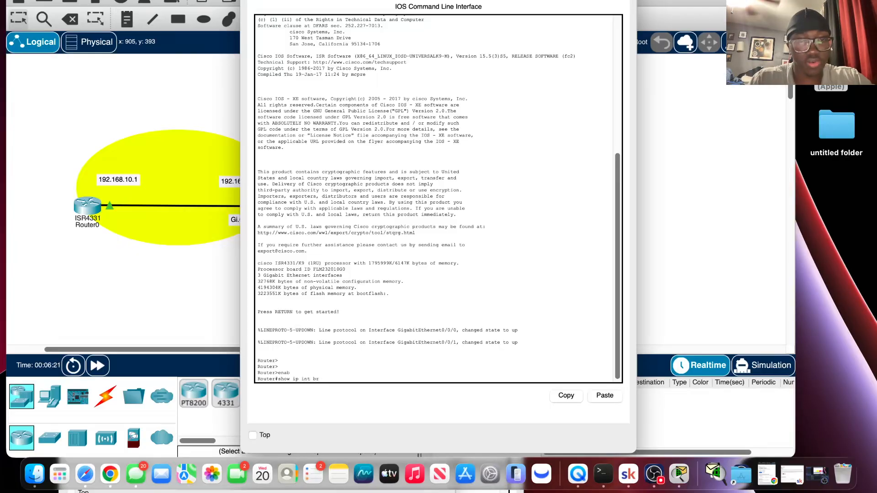
key(Tab)
key(Return)
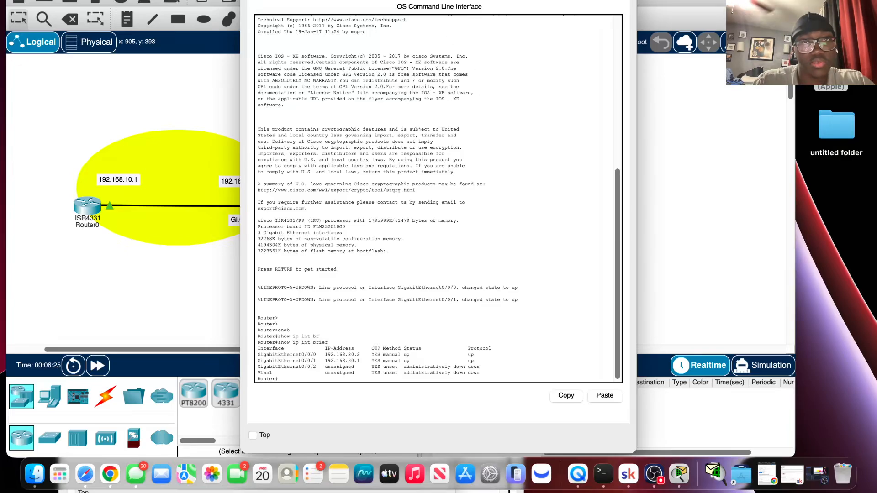
Reposition Router2's window to compare its interface addresses with the labels on the topology.
drag(324, 0, 409, 313)
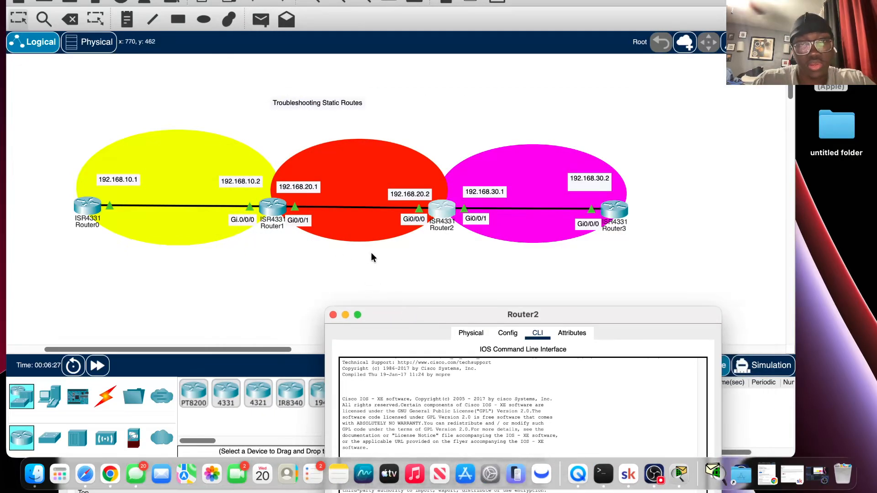
drag(475, 315, 475, 0)
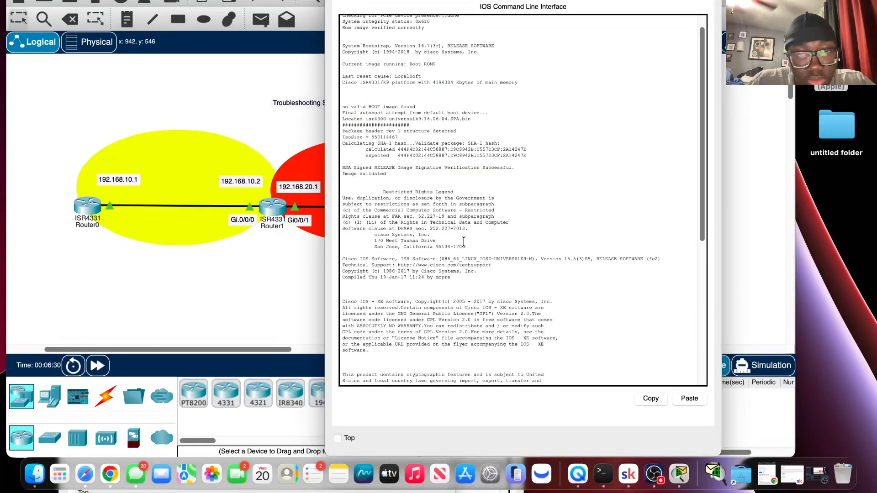
scroll(461, 241, down, 10)
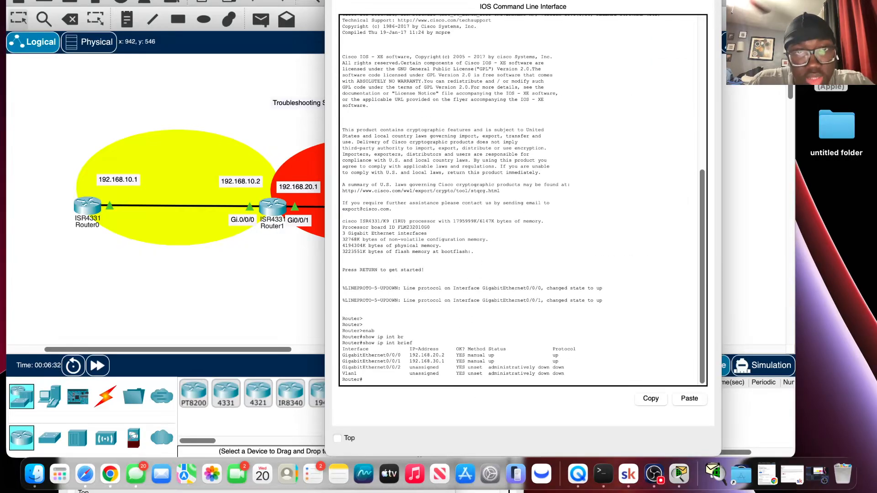
drag(400, 0, 106, 9)
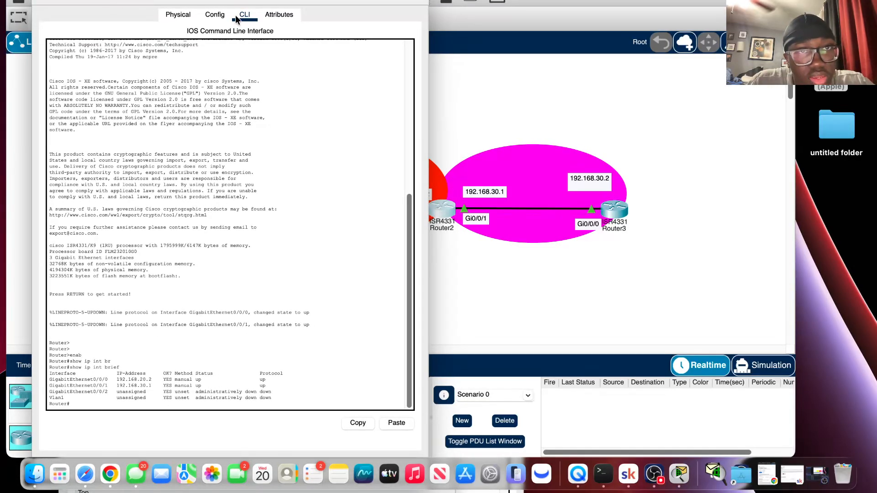
drag(292, 2, 373, 7)
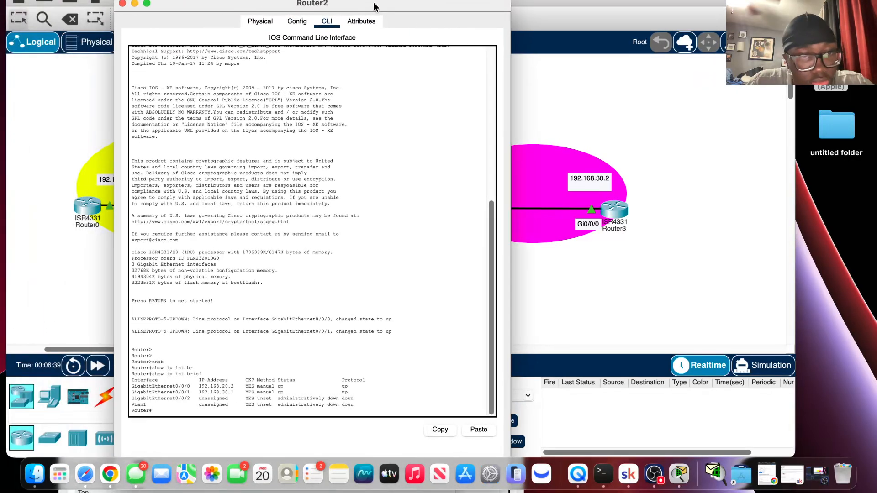
Bring the topology back to the front and open Router3's command line interface.
click(645, 251)
click(616, 208)
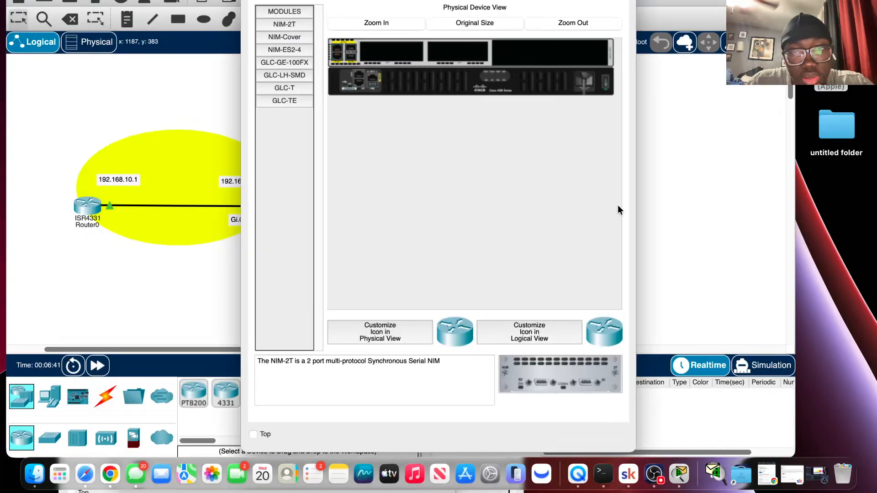
click(460, 1)
Start the console session on Router3 and enter privileged EXEC mode with enab.
key(Return)
key(Return)
key(Return)
key(Return)
key(Return)
key(Return)
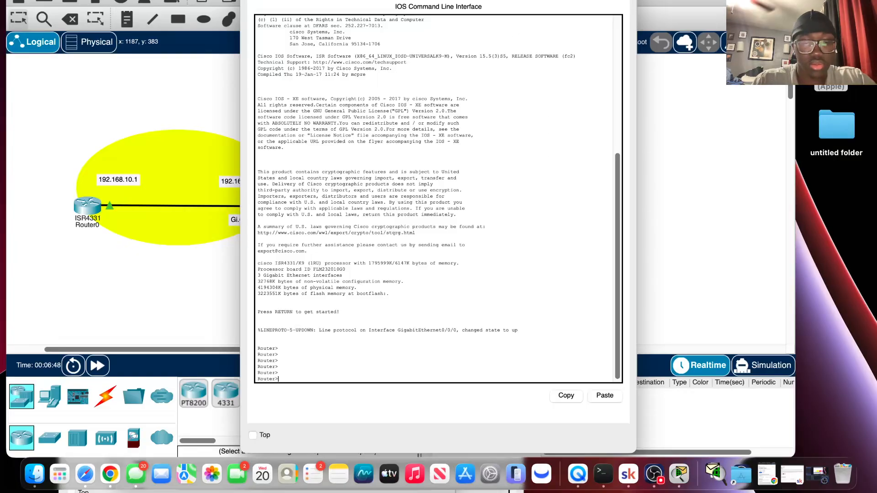
text(sh)
key(BackSpace)
key(BackSpace)
text(e)
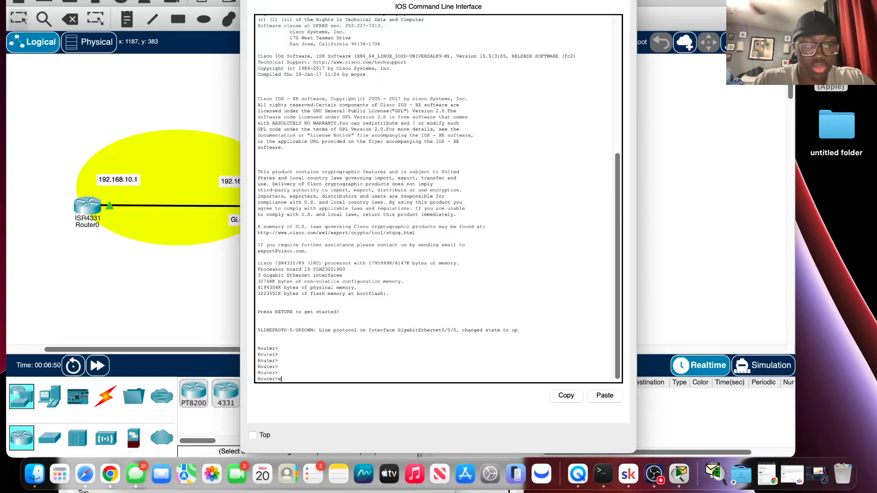
text(nab)
key(Return)
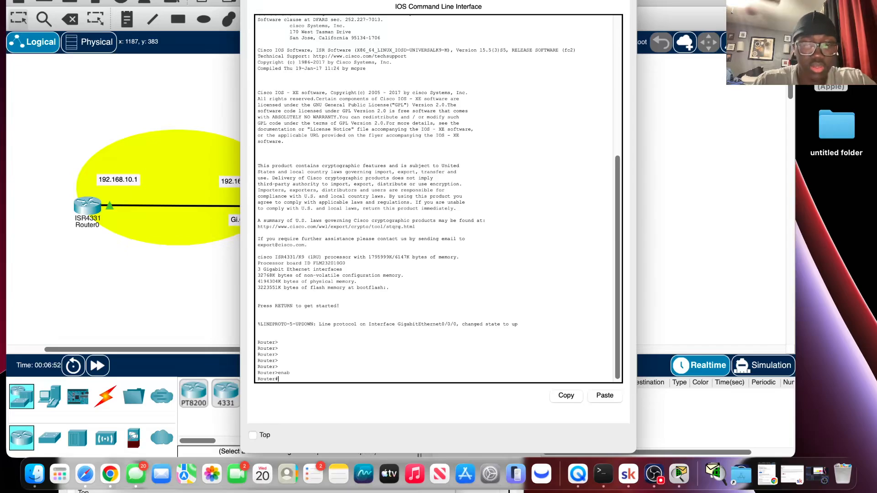
Display Router3's IP interface summary with show ip int brief.
key(BackSpace)
key(BackSpace)
key(BackSpace)
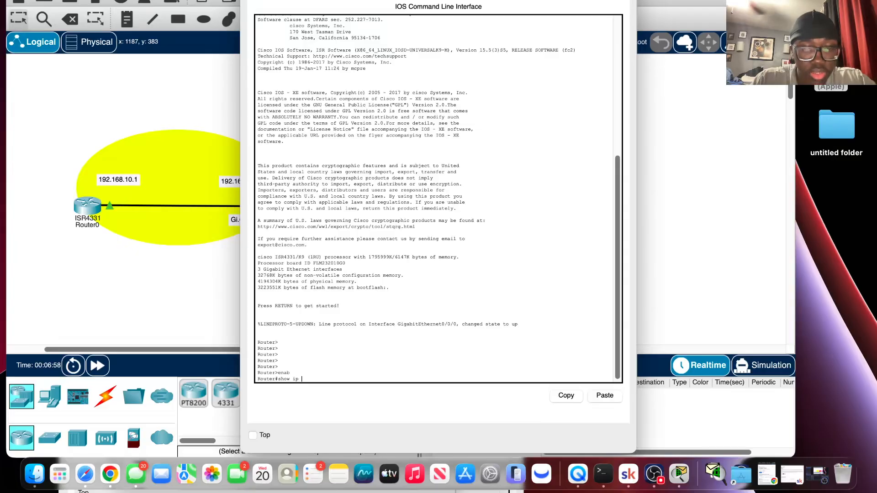
text(re)
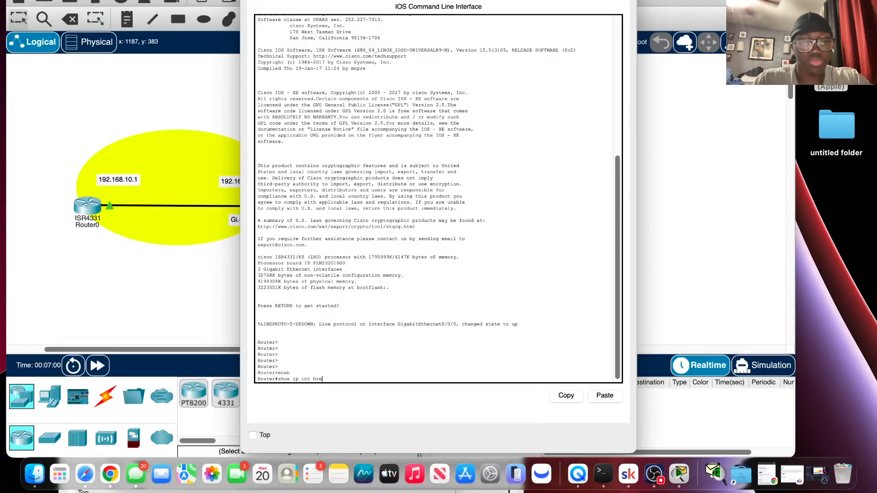
key(Tab)
key(BackSpace)
key(BackSpace)
text(i)
key(Tab)
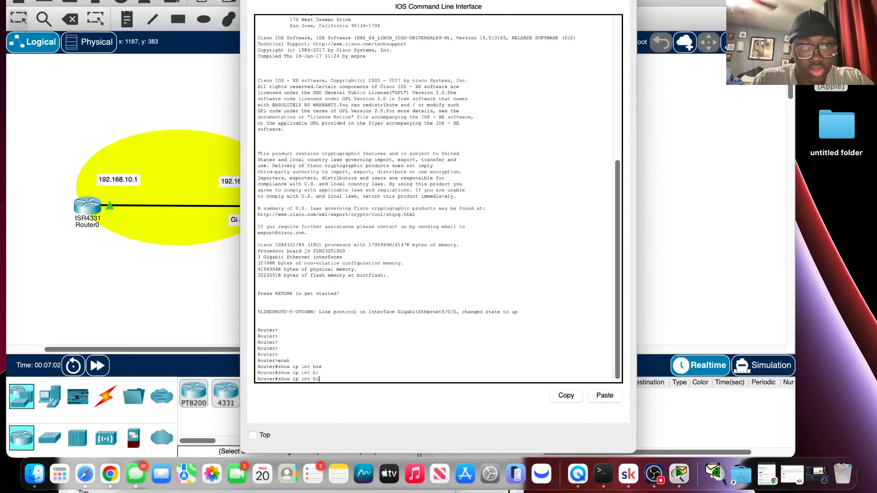
key(BackSpace)
text(r)
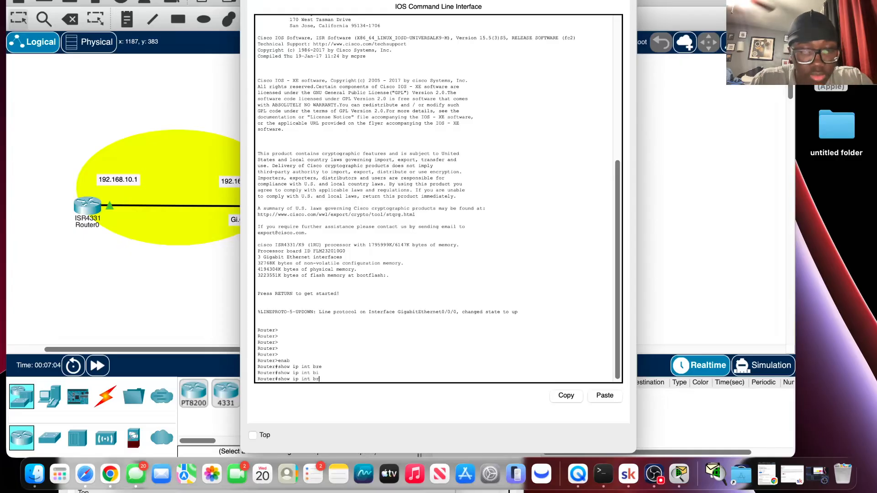
text(i)
key(Tab)
key(Return)
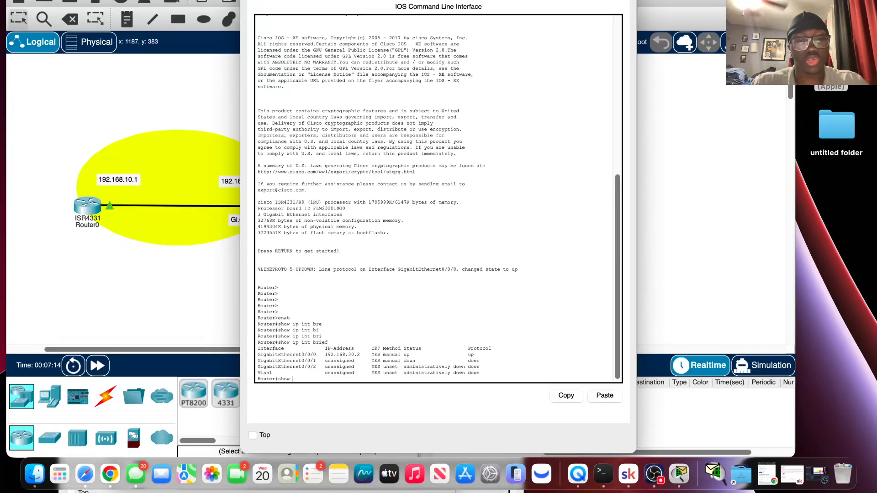
Display Router3's routing table with show ip route and examine its static and connected routes.
text(ip ro)
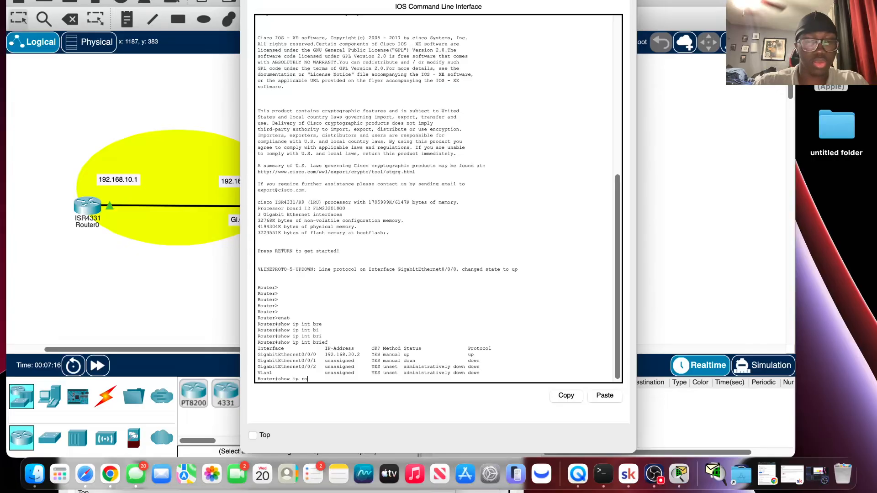
text(u)
key(Tab)
key(Return)
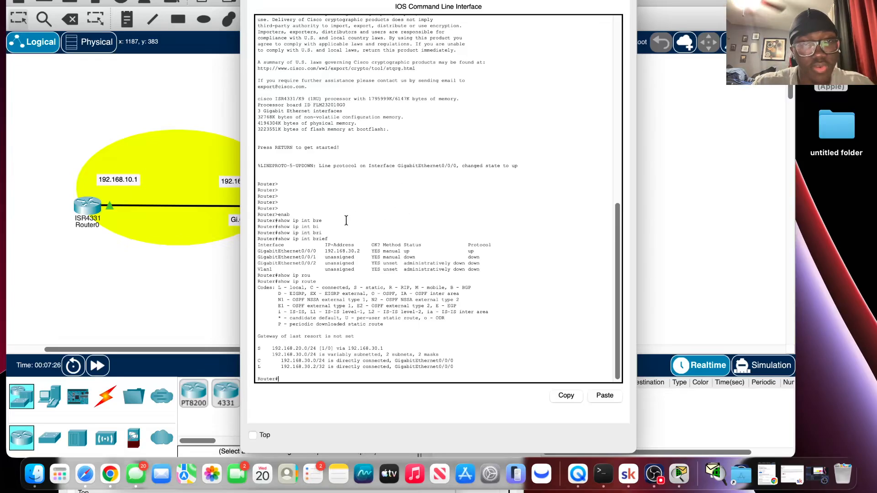
scroll(348, 224, down, 1)
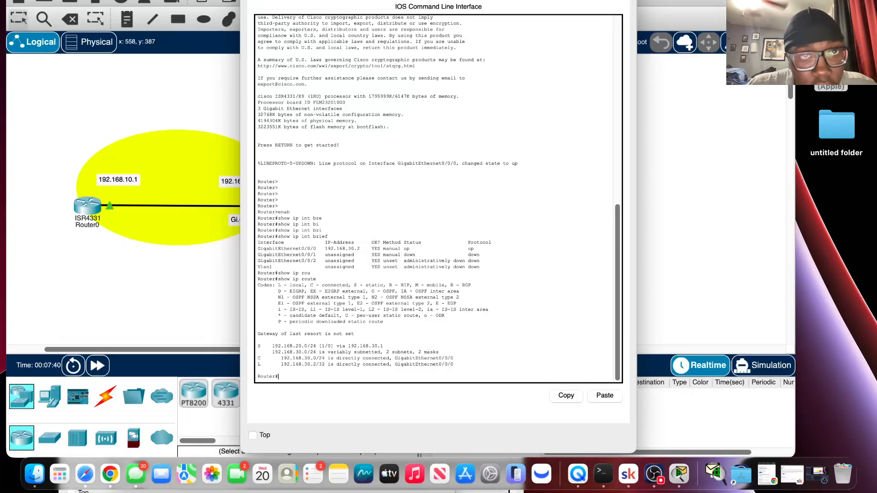
Move Router3's window aside to compare its routes with the topology, and bring the full console output back into view.
drag(340, 0, 326, 0)
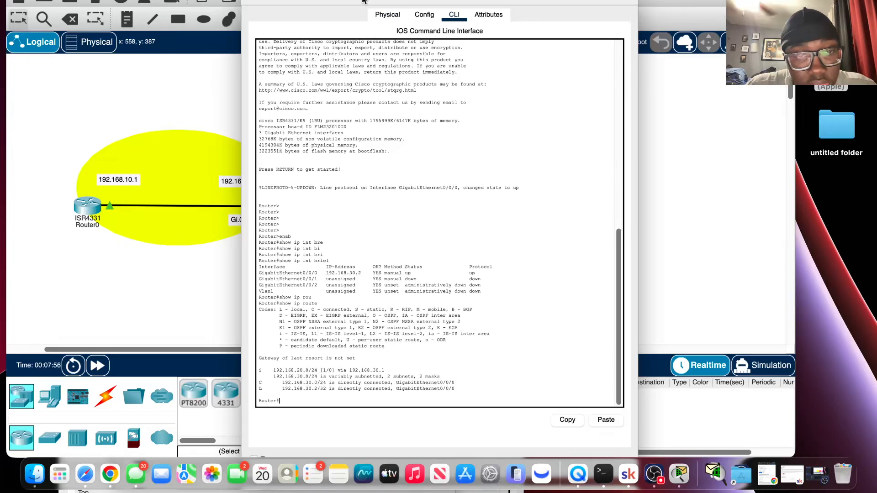
drag(377, 0, 440, 249)
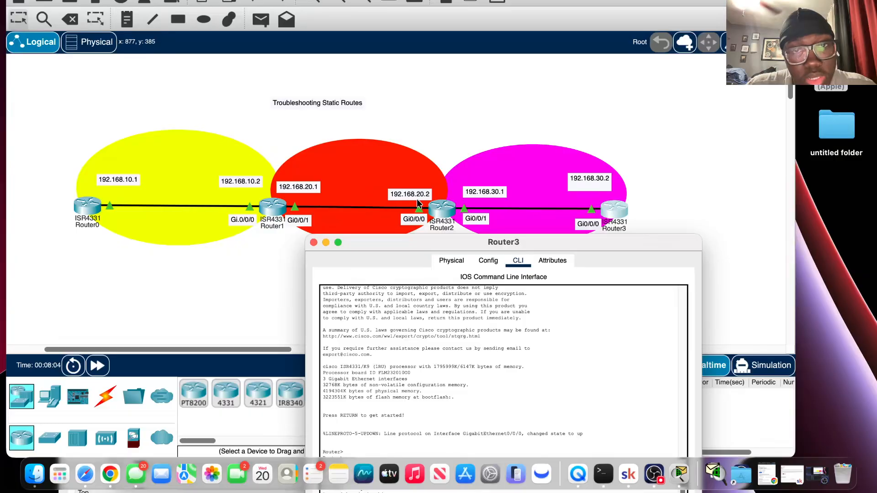
drag(432, 242, 388, 0)
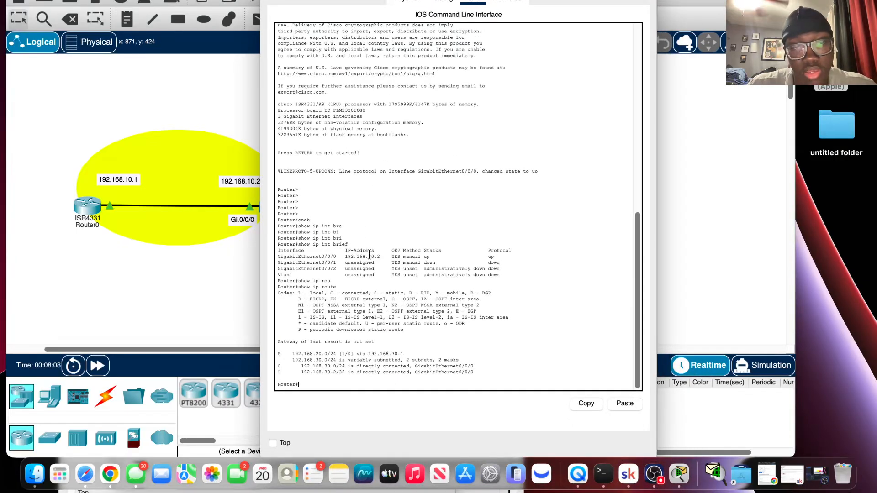
Ping 192.168.20.2 from Router3 to test its route to the 192.168.20.0 network.
key(Return)
text(sho)
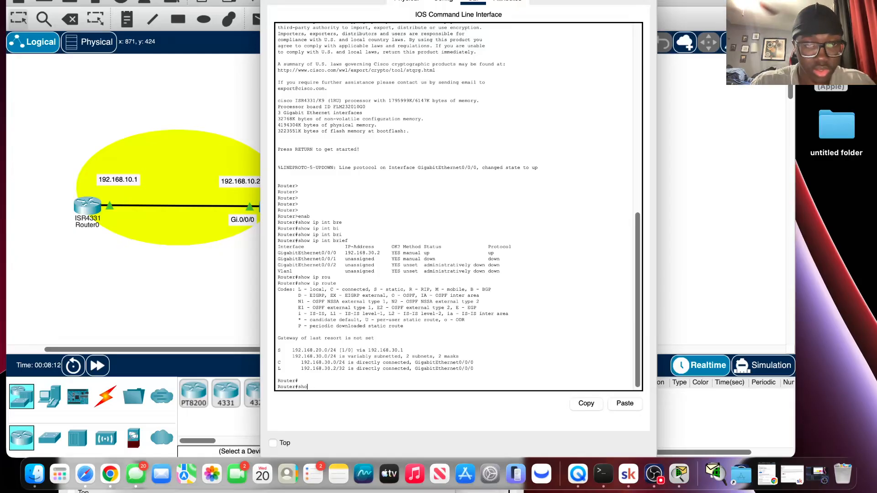
key(BackSpace)
key(BackSpace)
key(BackSpace)
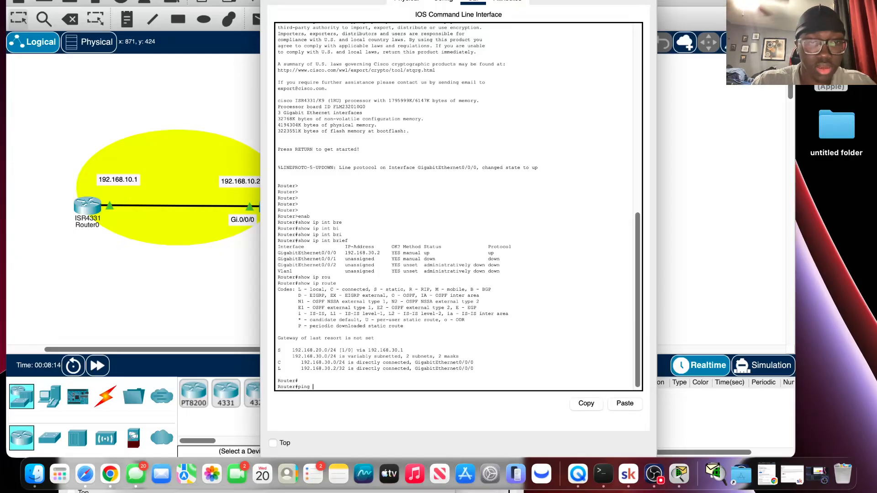
text(ping 192.)
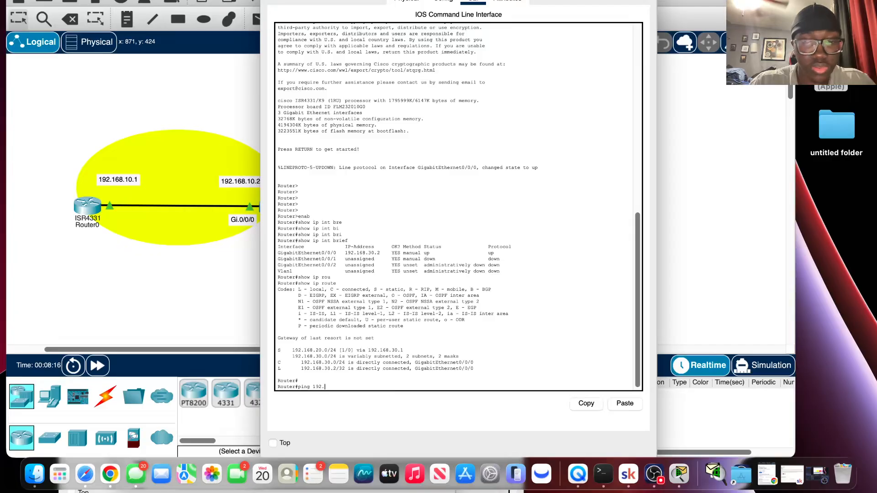
text(168.20)
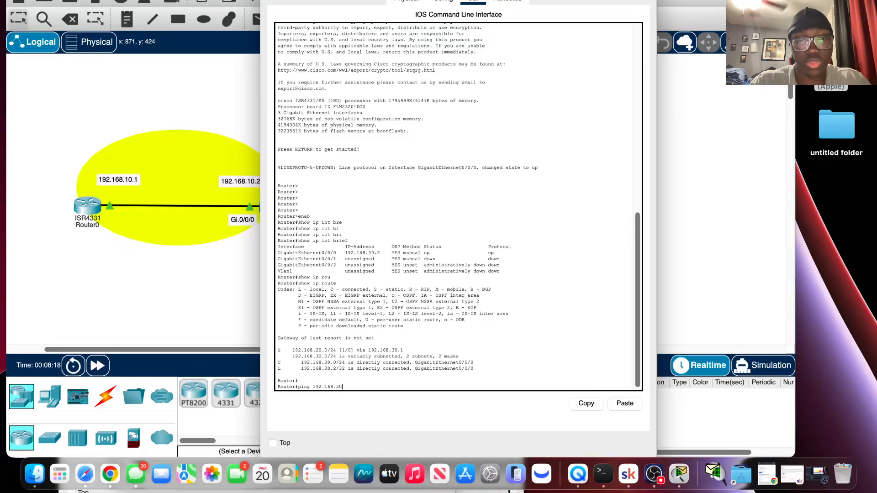
text(.)
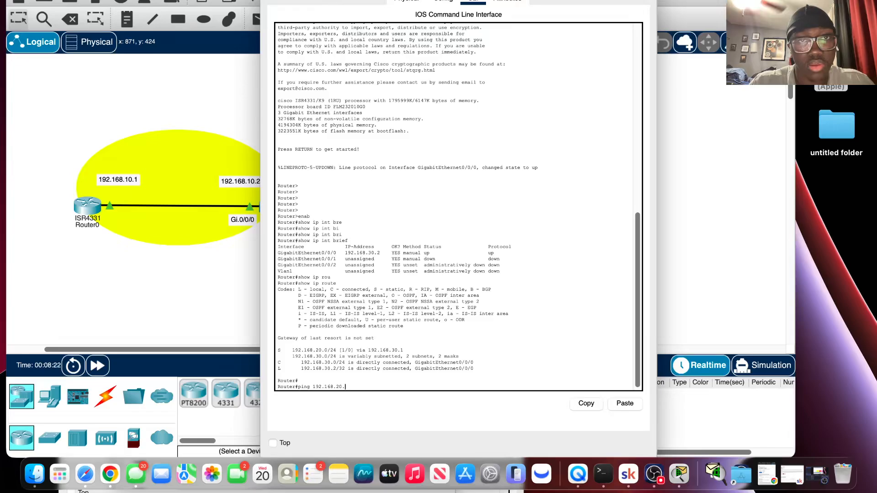
mouse_move(329, 1)
mouse_down()
mouse_move(412, 137)
mouse_move(431, 259)
mouse_move(344, 7)
mouse_up()
text(2)
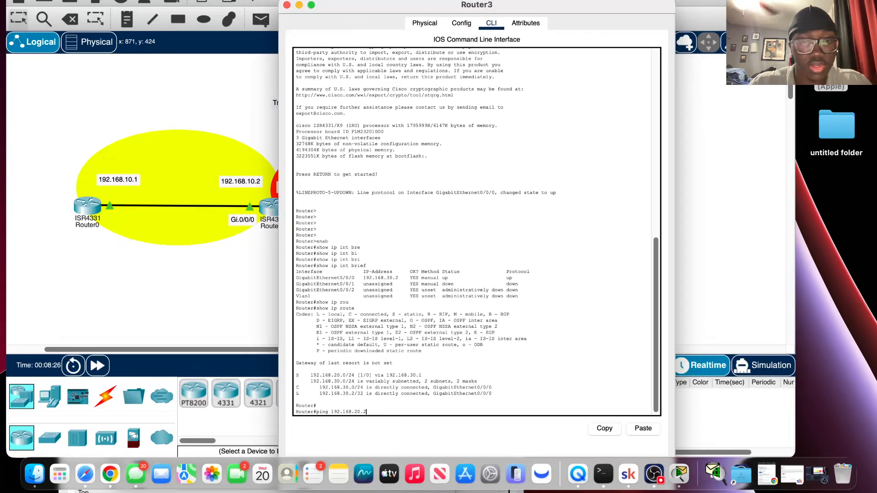
key(Return)
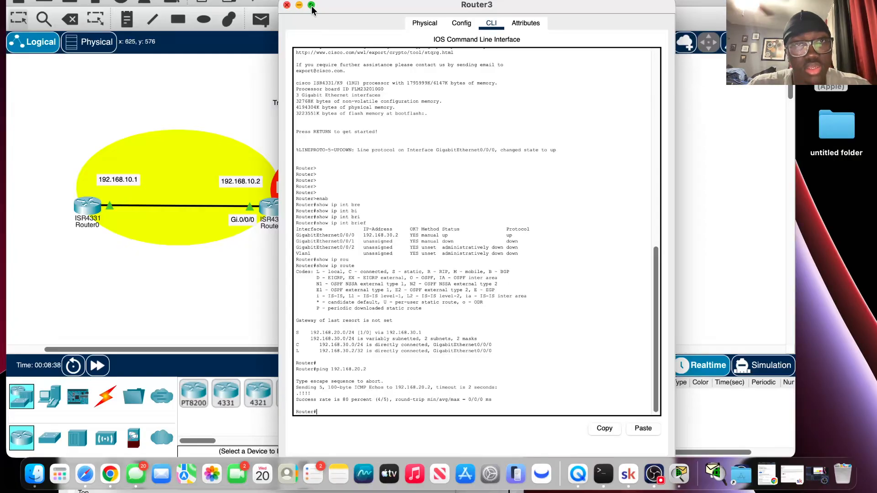
Reposition Router3's window below the topology to examine which networks Router3 needs routes to and its next-hop address.
drag(354, 9, 377, 275)
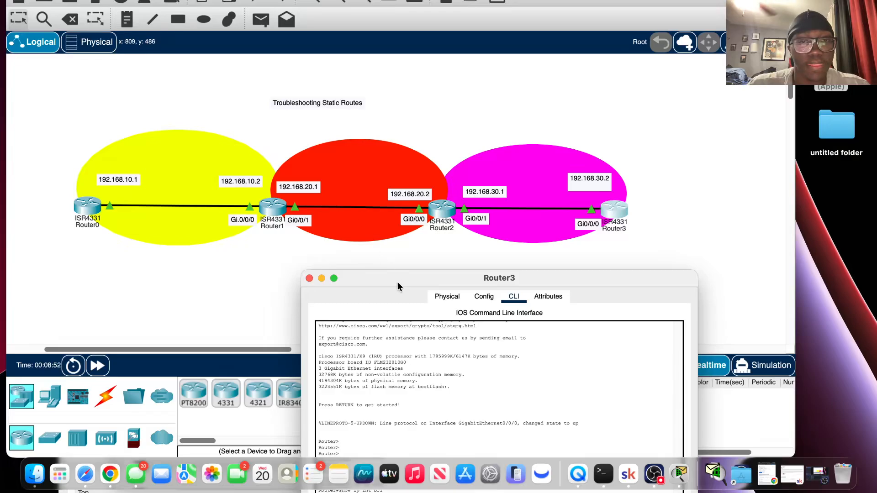
drag(398, 281, 432, 245)
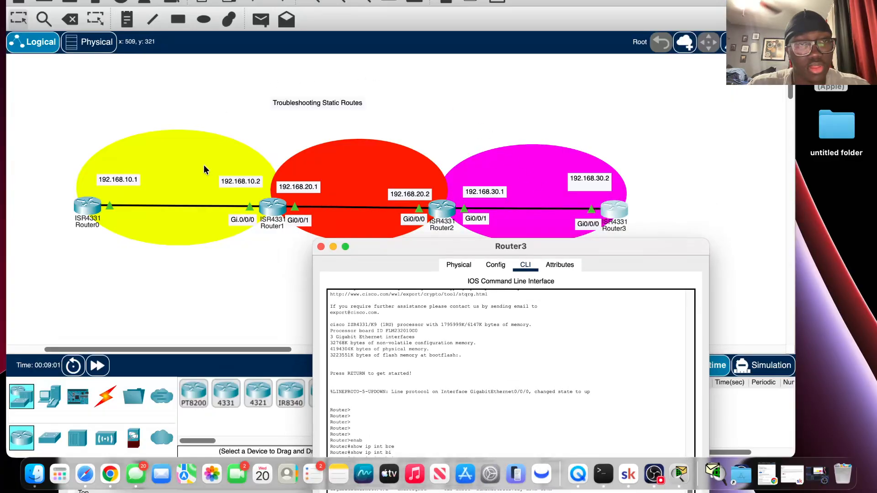
drag(396, 248, 371, 212)
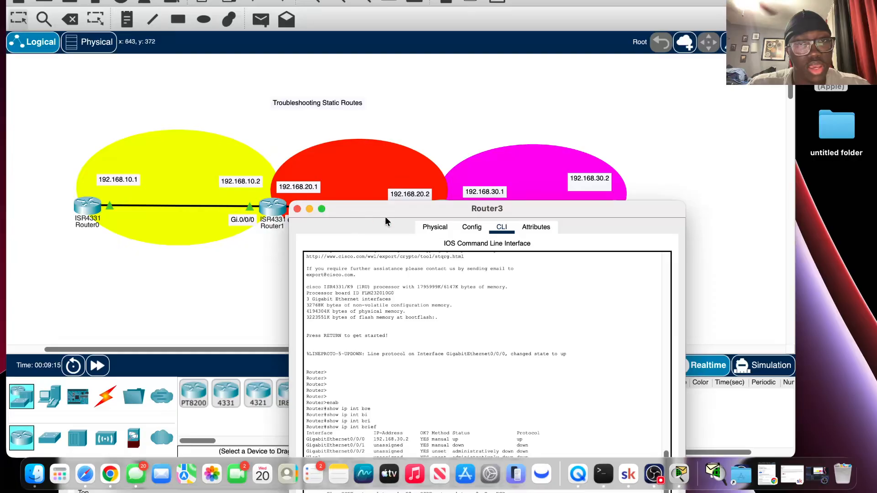
drag(462, 211, 344, 236)
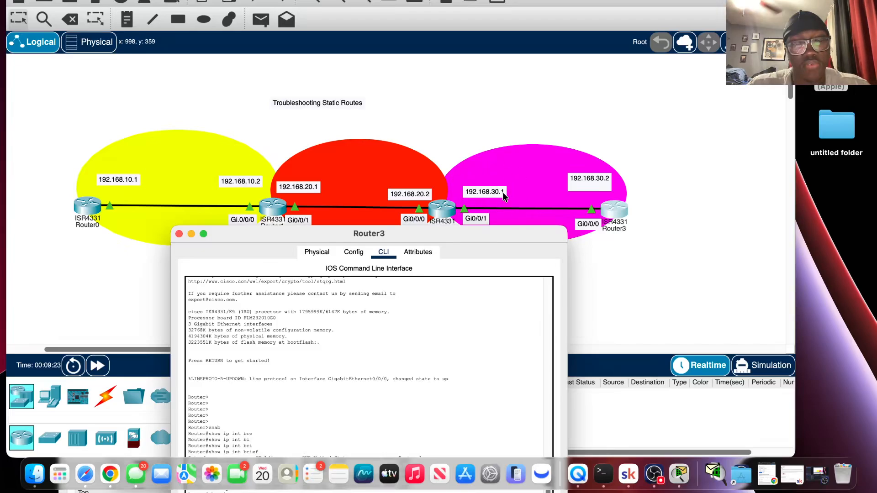
Bring the topology to the front, reopen Router3's command line interface, and position its window so the prompt is visible.
mouse_move(431, 217)
mouse_down()
mouse_move(449, 179)
mouse_move(437, 210)
mouse_up()
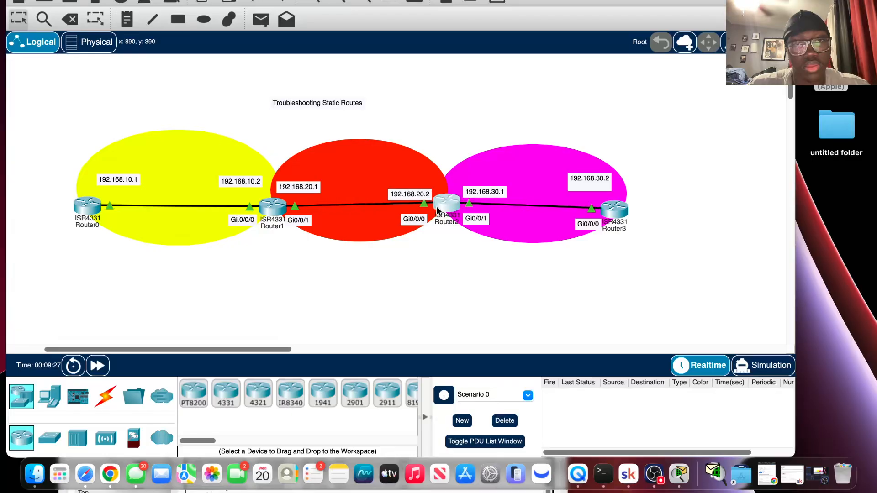
click(619, 212)
drag(437, 164, 457, 136)
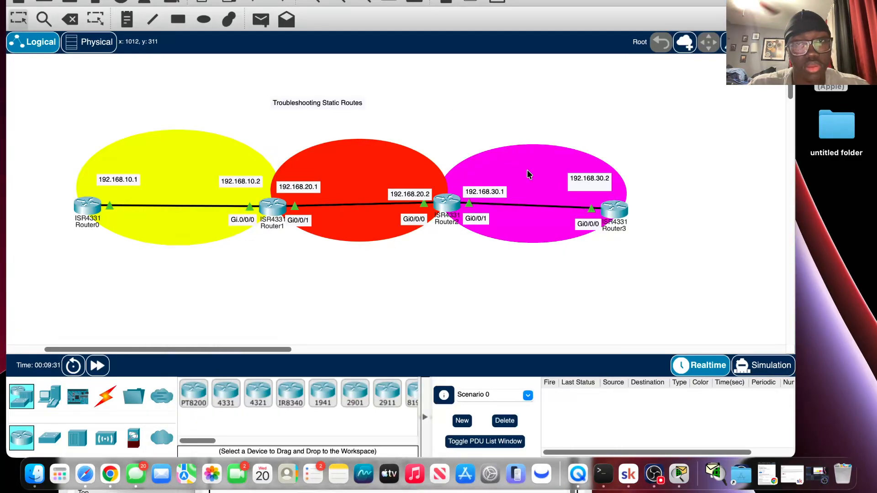
click(612, 209)
drag(460, 184, 507, 52)
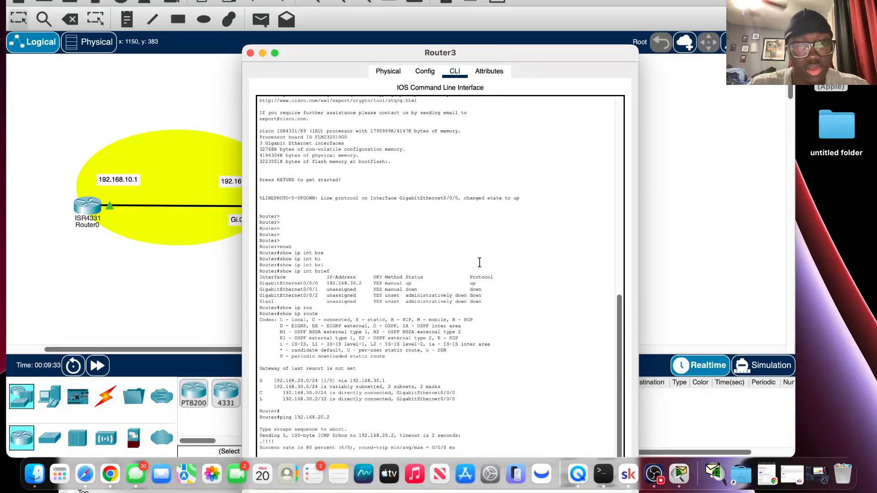
key(Return)
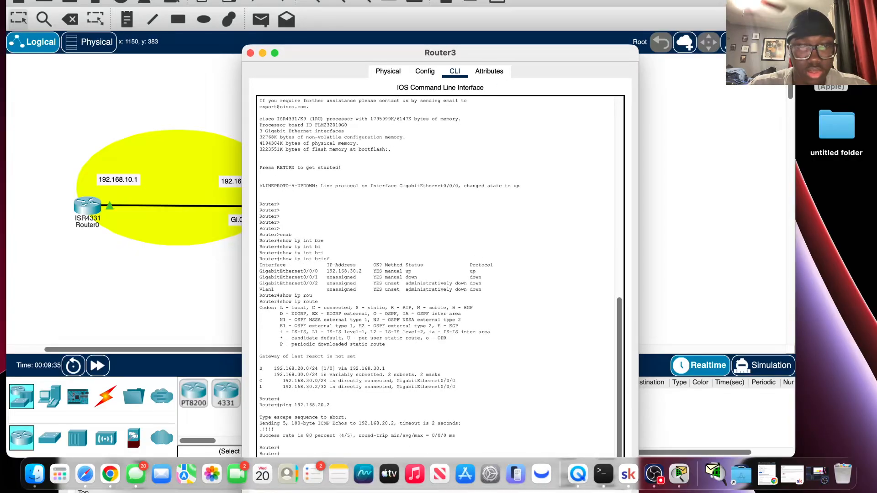
drag(449, 53, 475, 0)
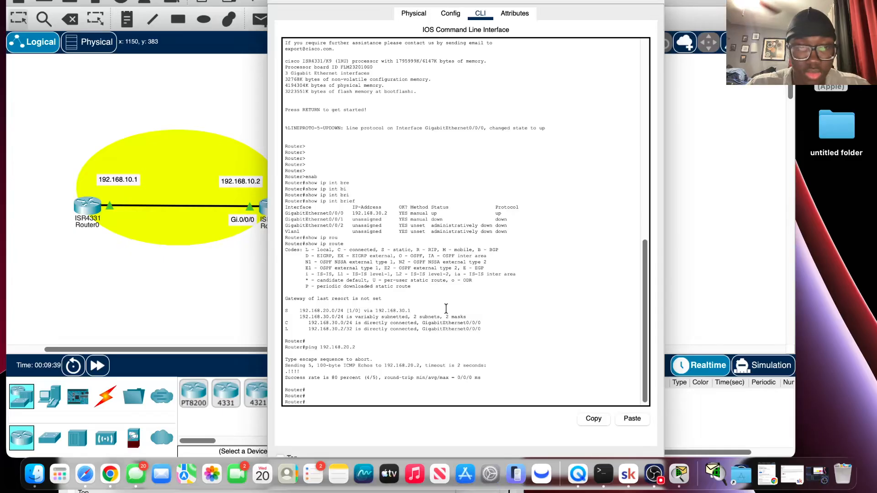
Enter global configuration mode on Router3 with config t.
text(en)
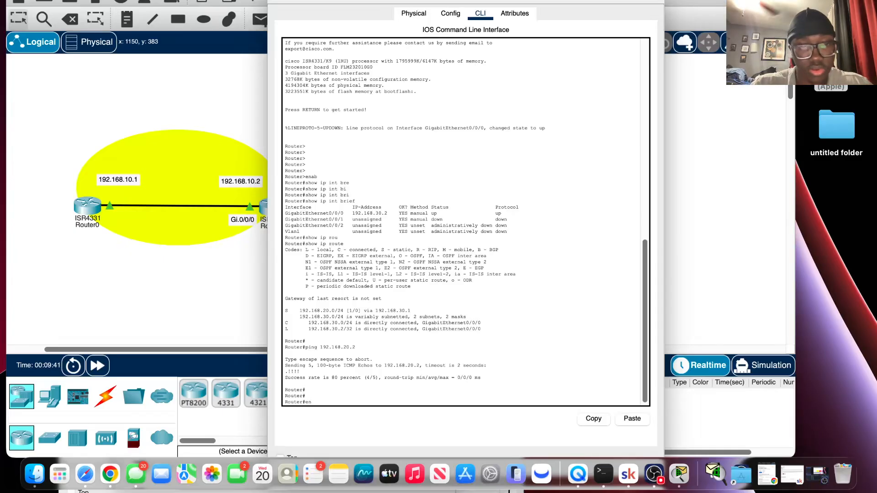
key(BackSpace)
key(BackSpace)
text(conf)
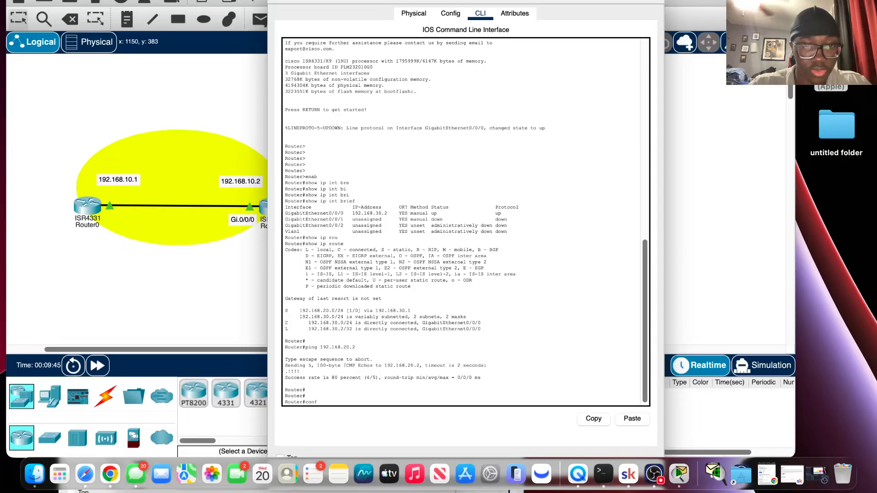
text(ig t)
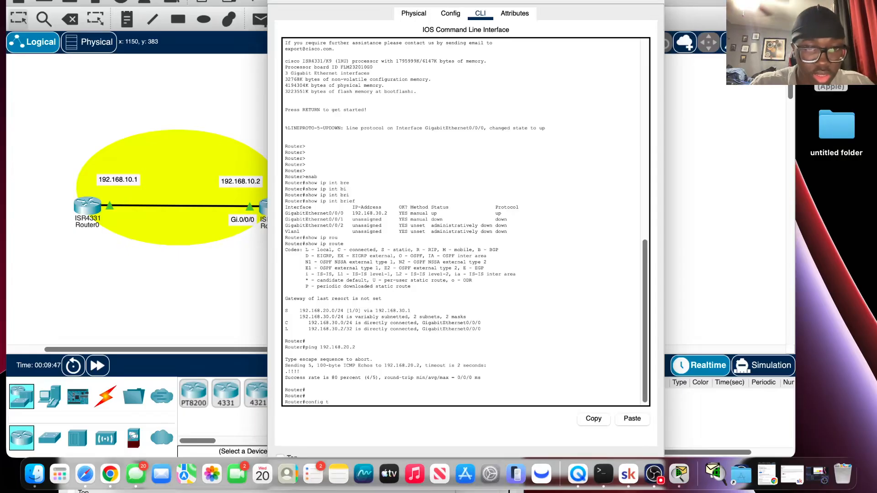
key(Return)
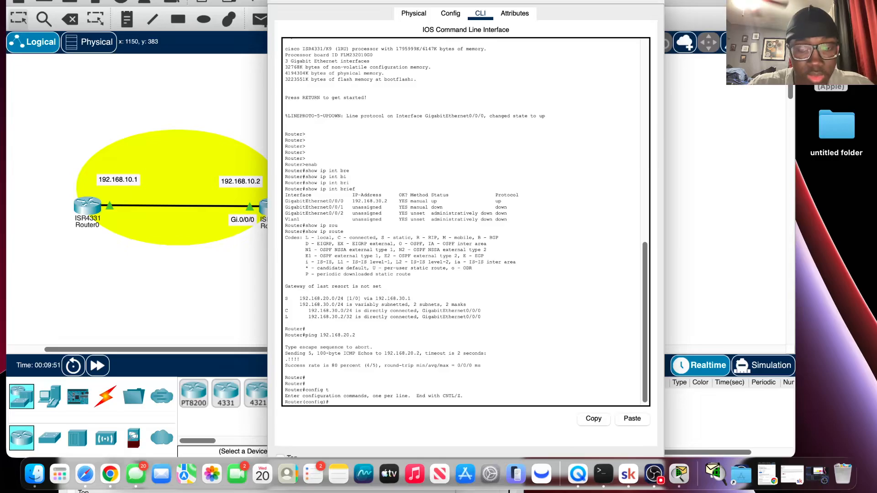
Add a static route on Router3 to 192.168.10.0 255.255.255.0 via 192.168.30.1 and leave configuration mode.
text(ip)
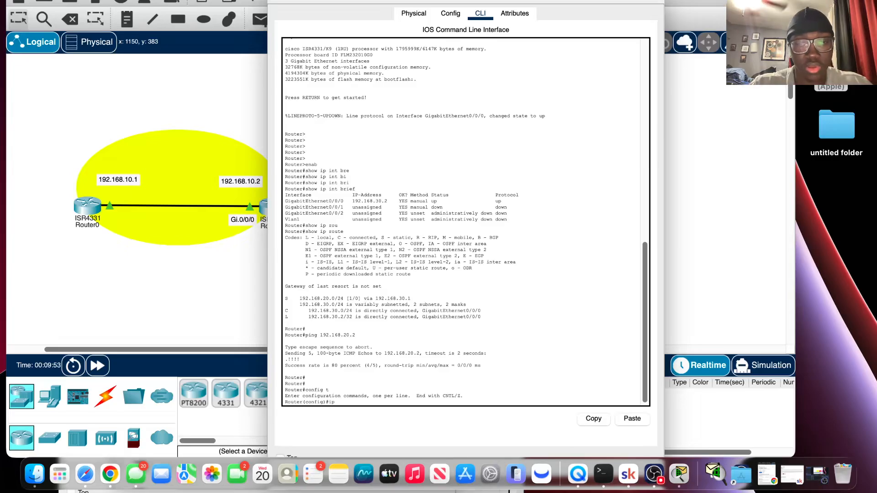
text( route)
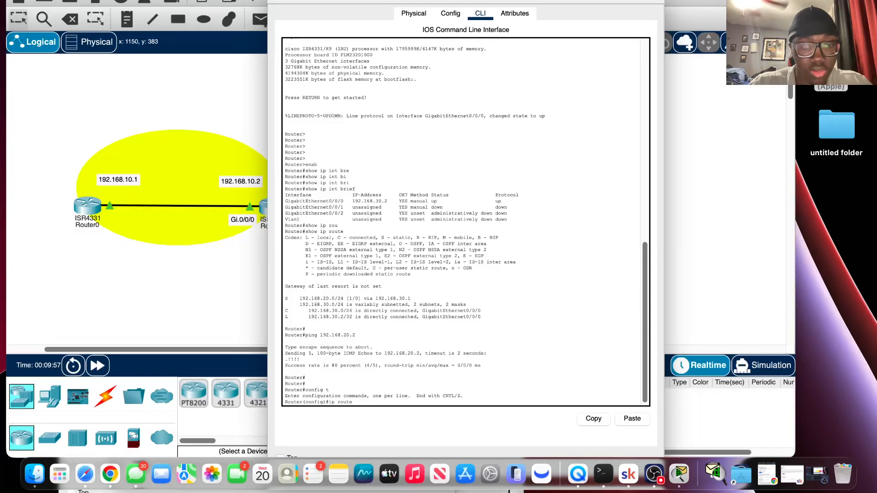
text( 192.1689)
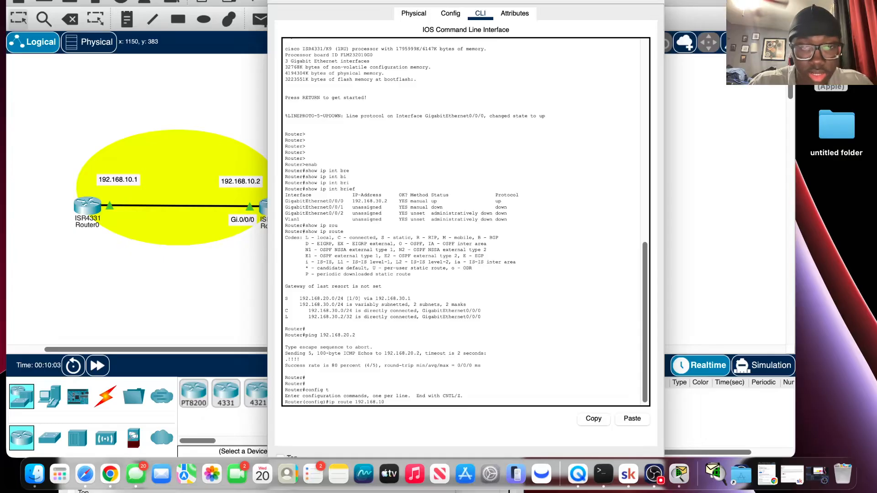
text( 10.)
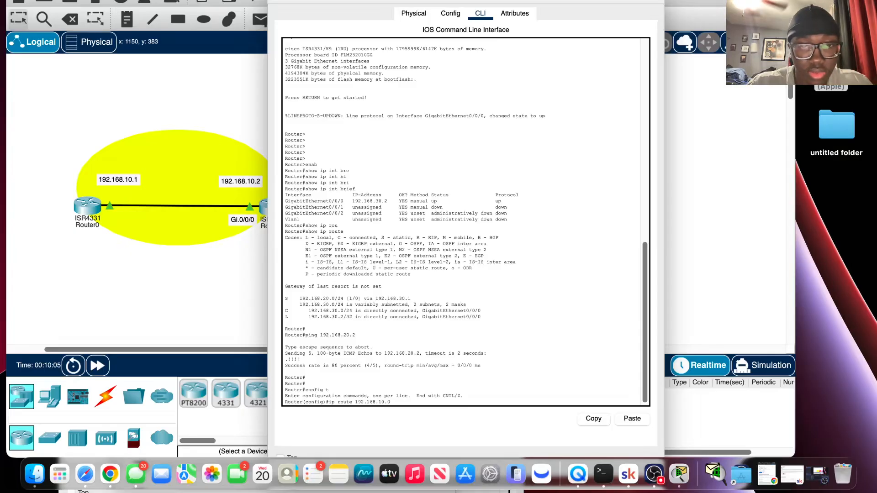
text(0)
text( 2)
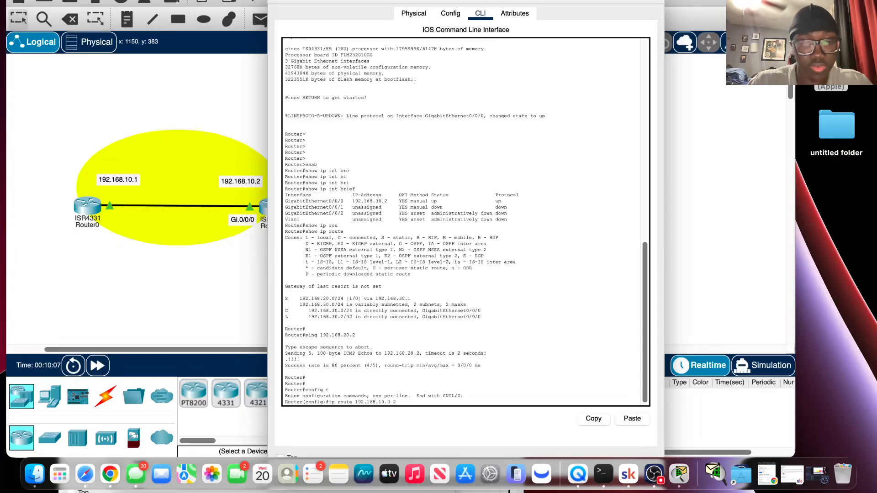
text(55.255)
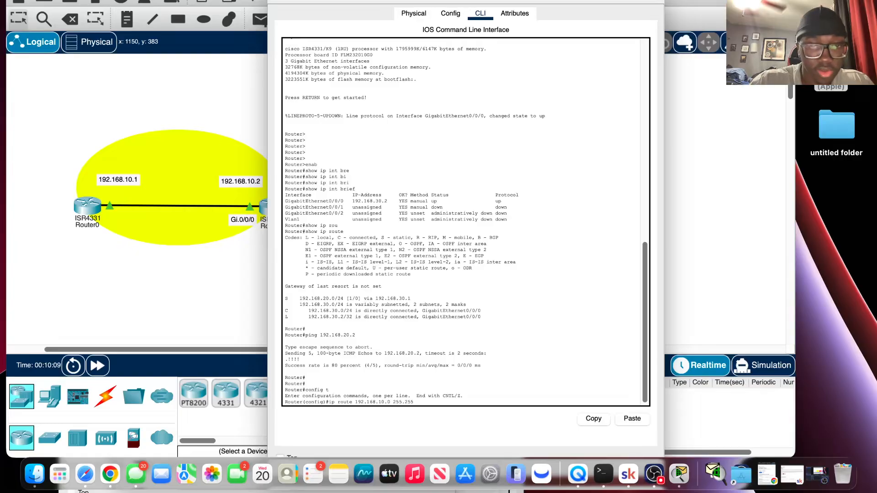
text(.255)
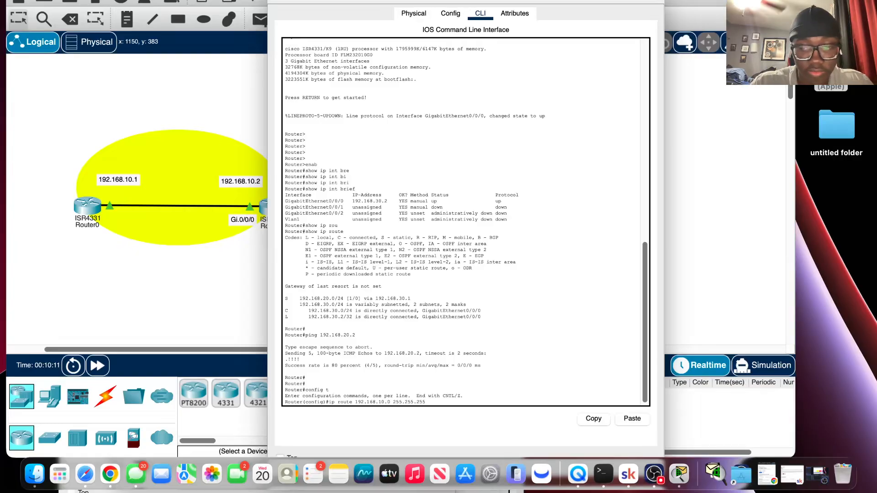
text(.0)
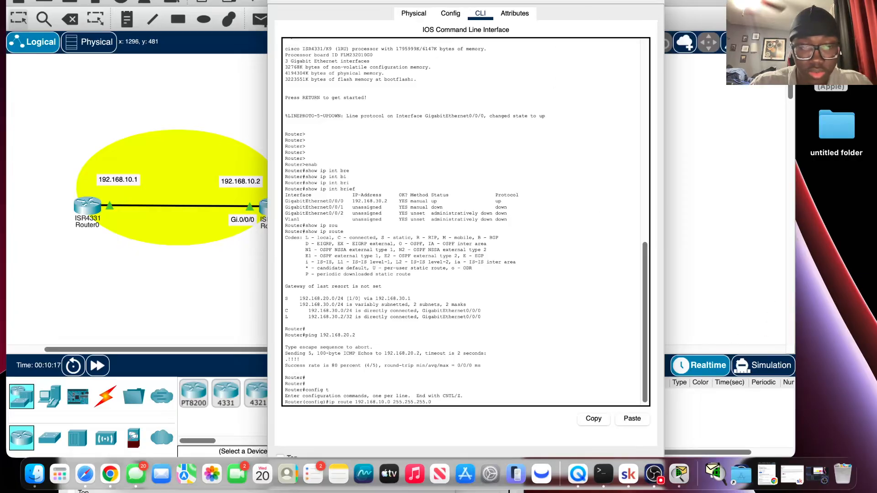
text( 19)
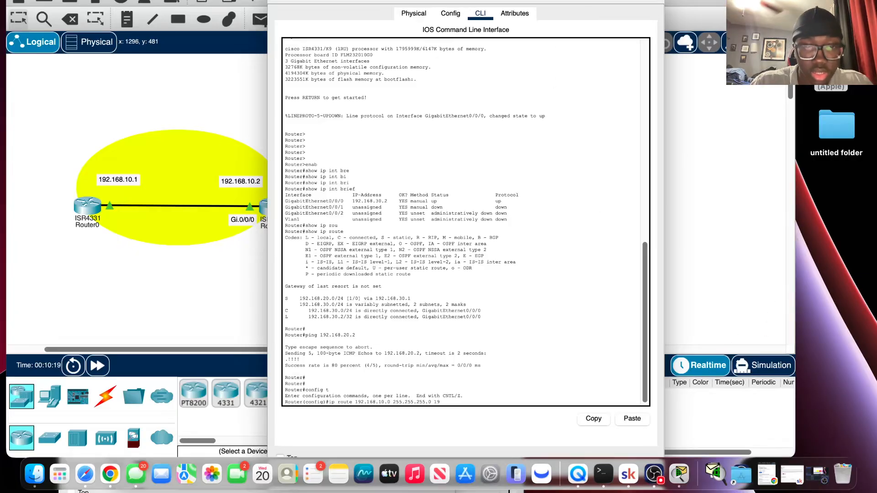
text(2.)
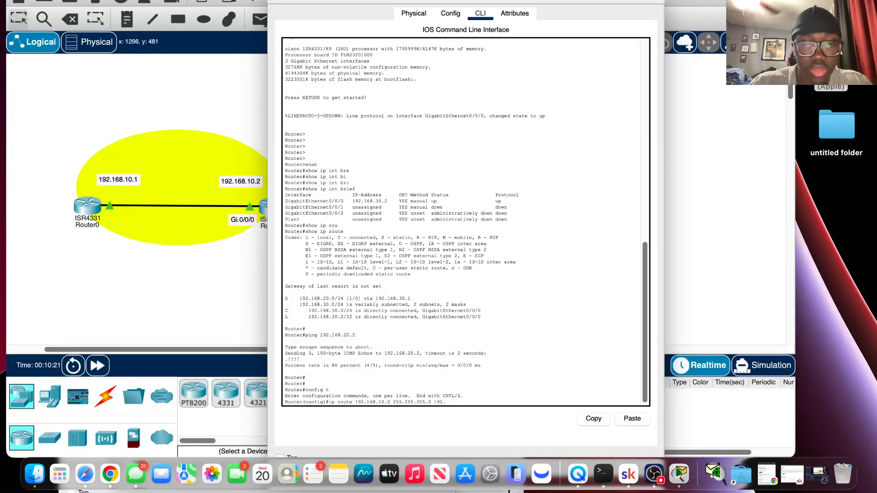
text(168)
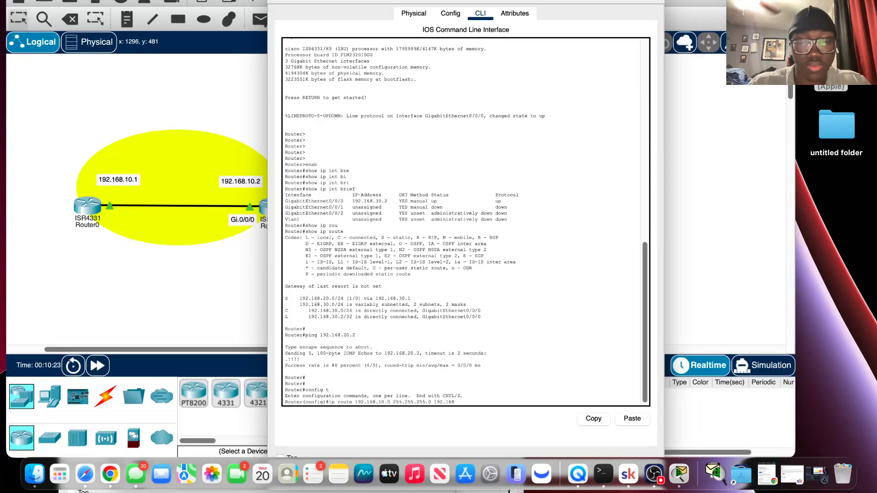
text(.30.1)
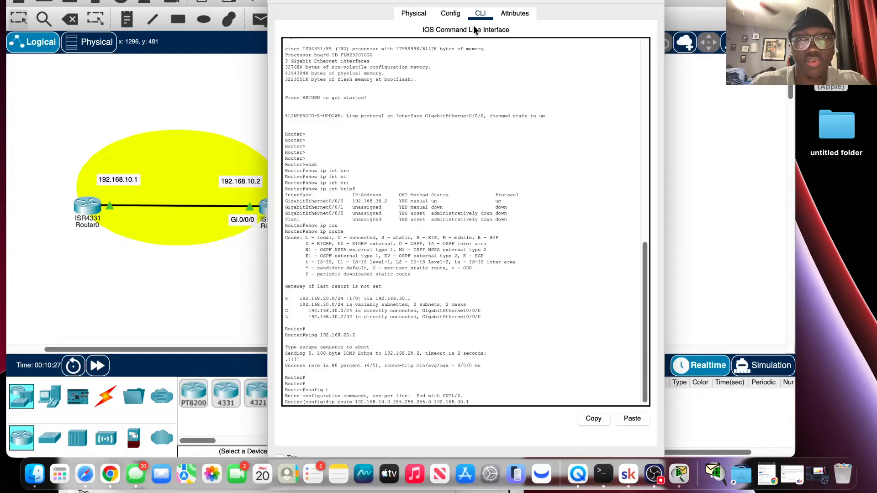
drag(494, 1, 458, 0)
key(Return)
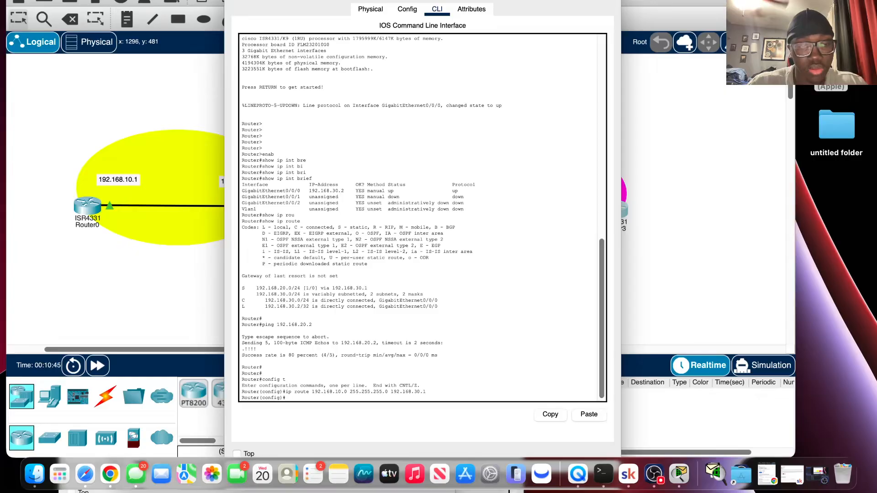
text(exit)
key(Return)
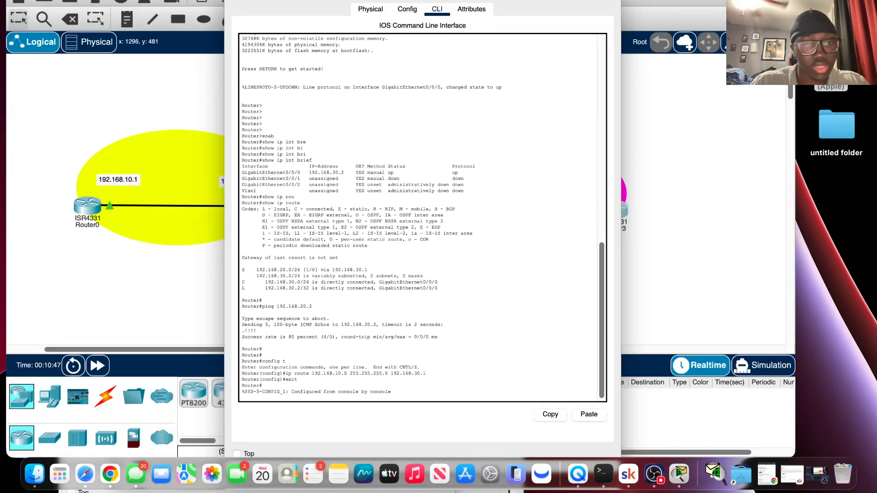
key(Return)
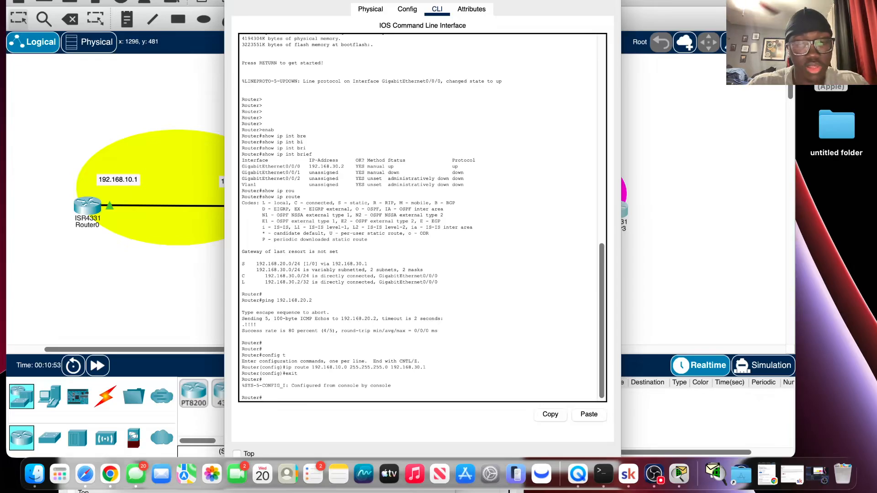
Ping 192.168.10.2 from Router3 to test its route to the 192.168.10.0 network.
key(Up)
key(Up)
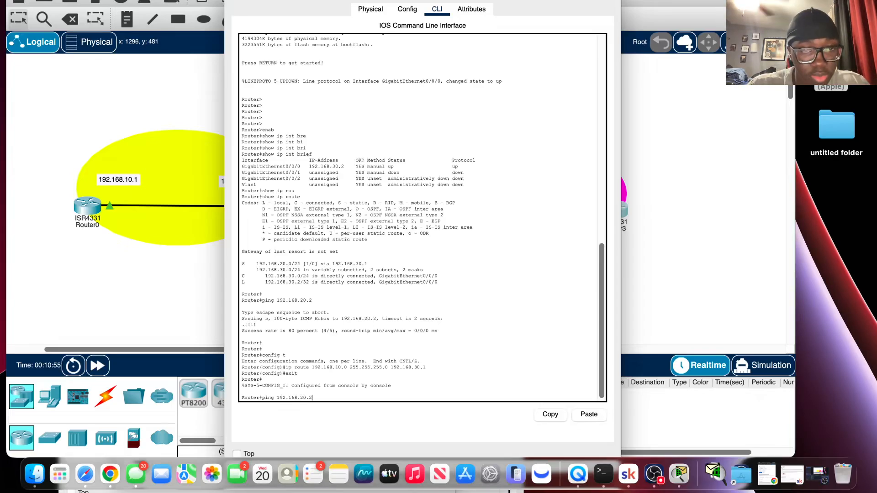
key(Left)
key(Left)
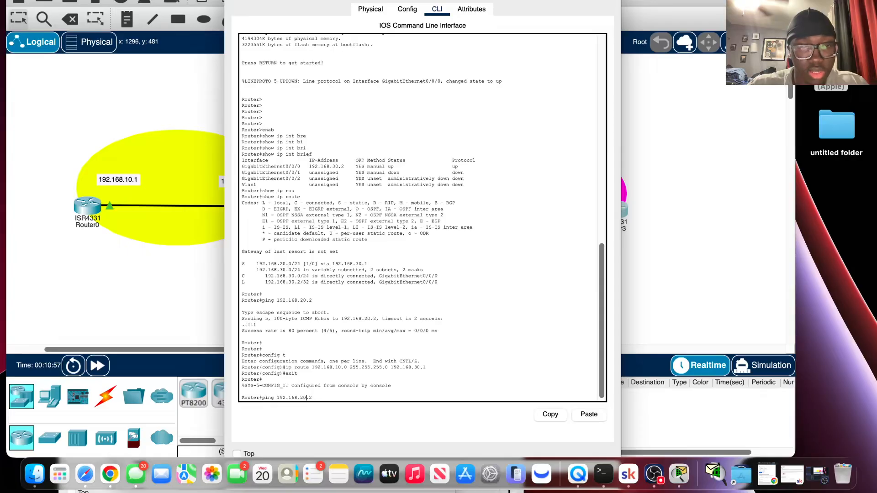
key(BackSpace)
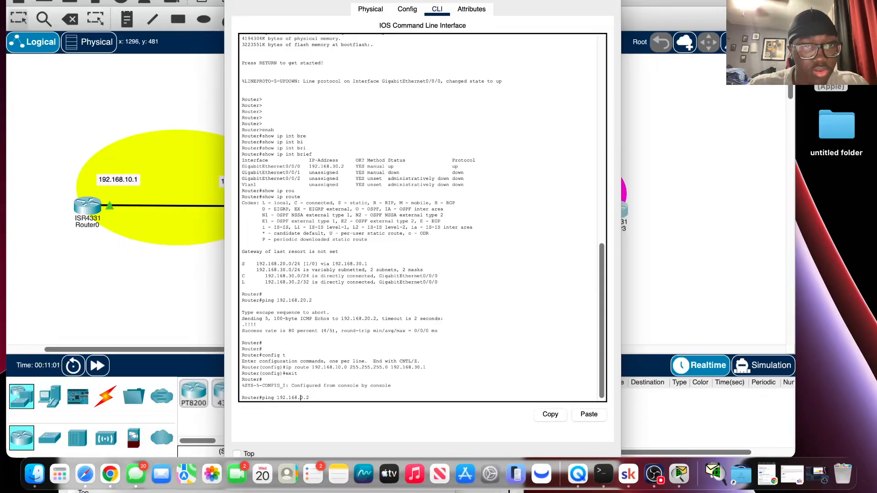
text(1)
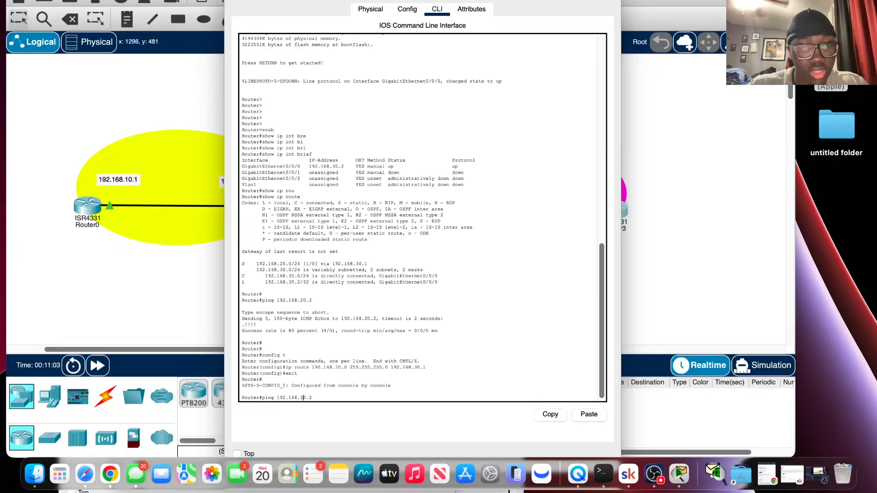
key(Return)
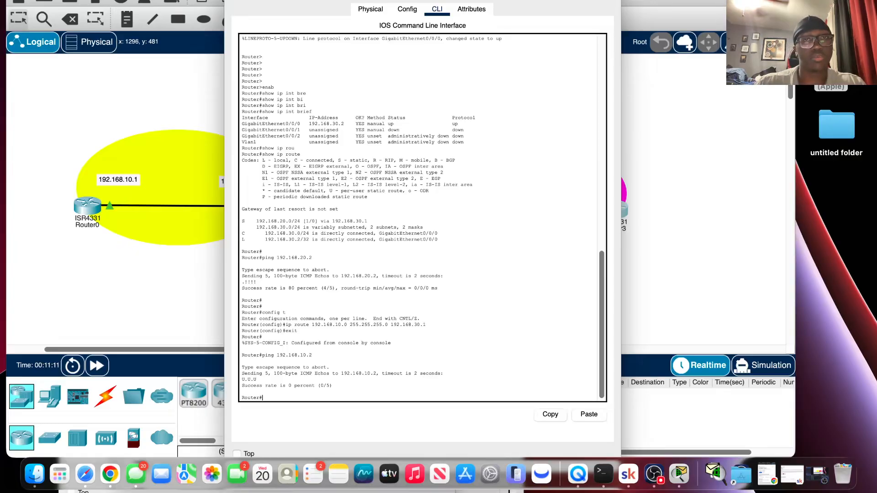
Close Router3's window, open Router0's command line interface, and move its window up so the prompt is visible.
click(237, 1)
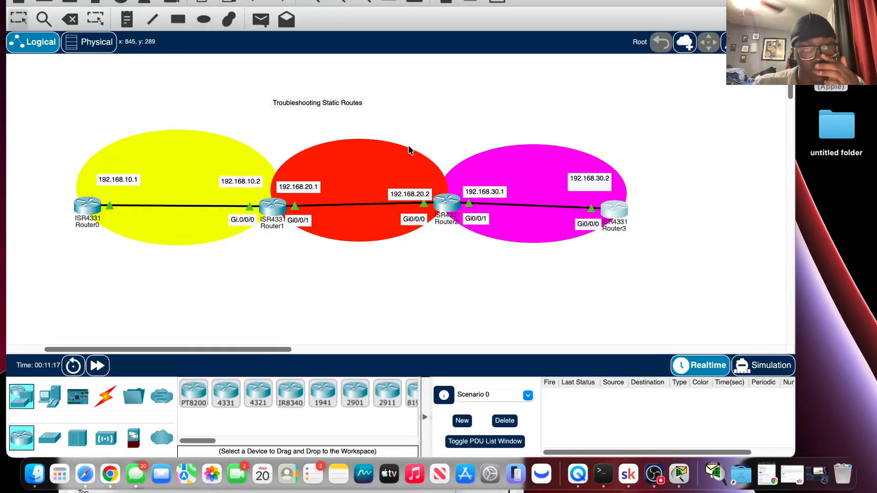
click(86, 208)
drag(251, 283, 325, 21)
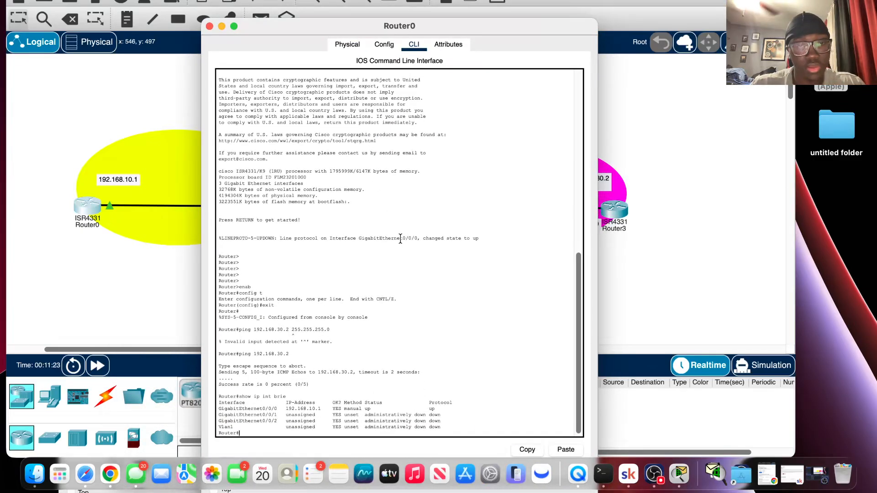
key(Return)
key(Return)
key(Return)
key(Return)
text(er#)
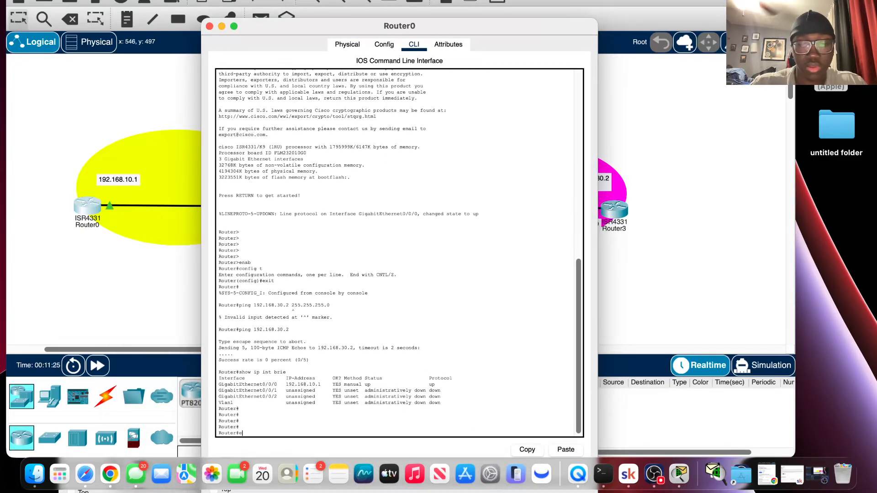
text(config)
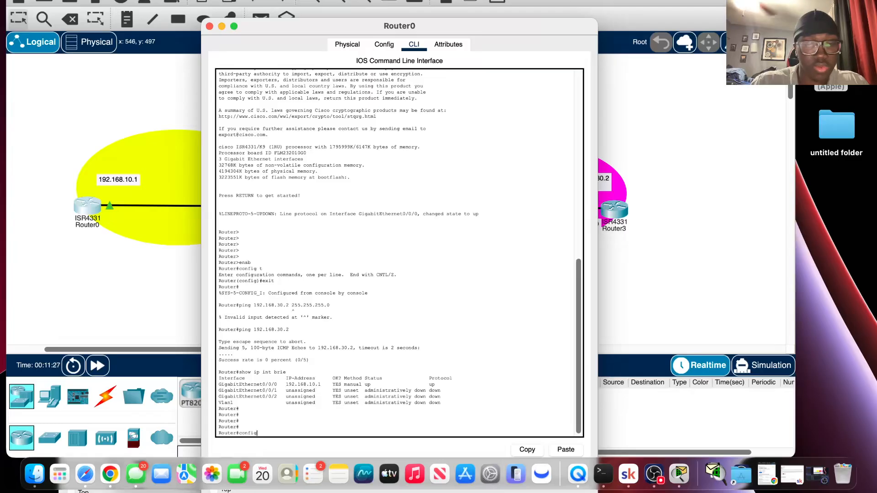
text( t)
key(Return)
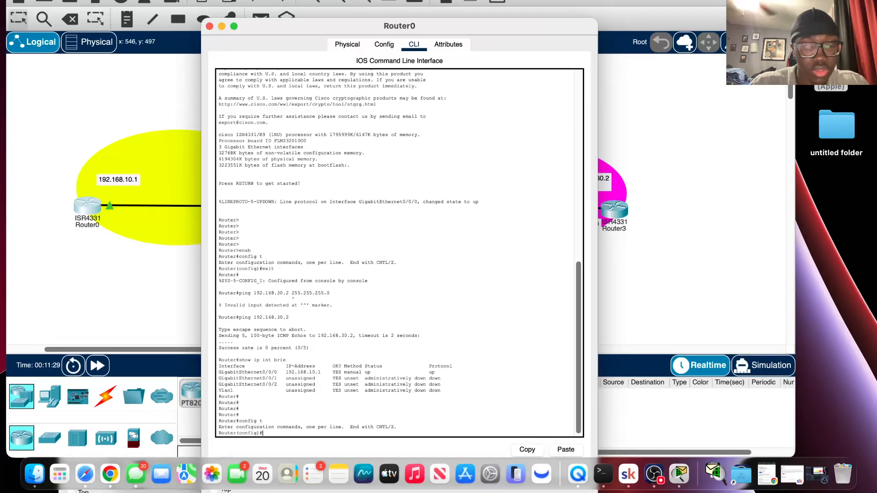
text(e)
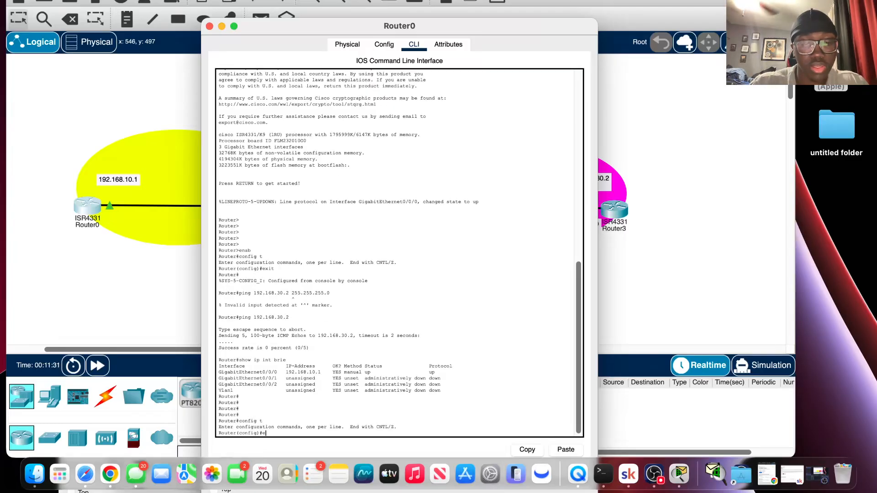
text(nd)
key(BackSpace)
key(BackSpace)
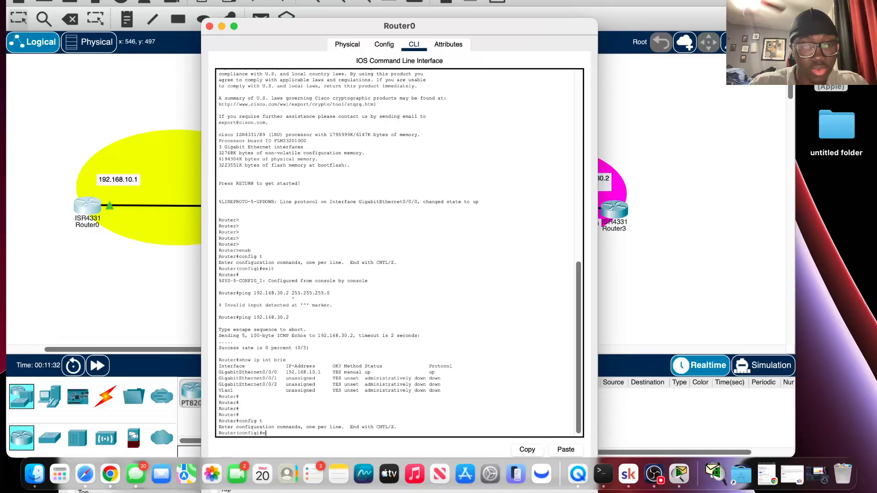
text(exit)
key(Return)
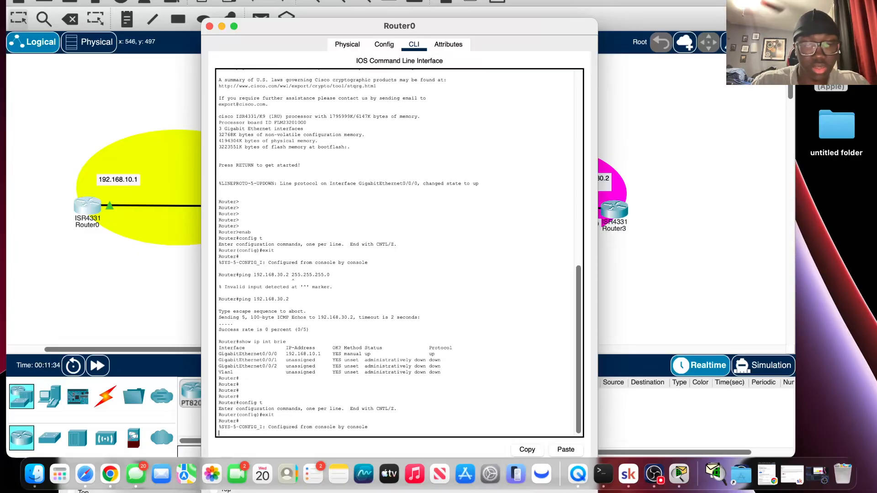
Display Router0's routing table with show ip route to examine its static routes.
text(show)
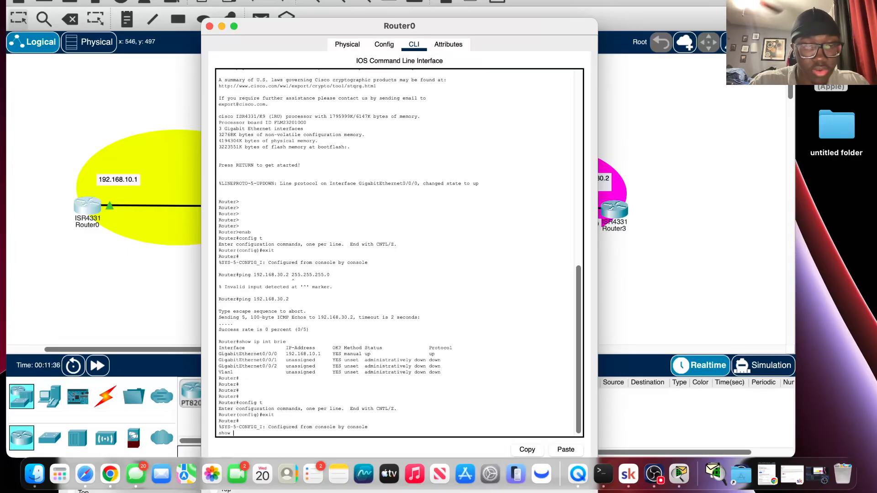
text( ip rout)
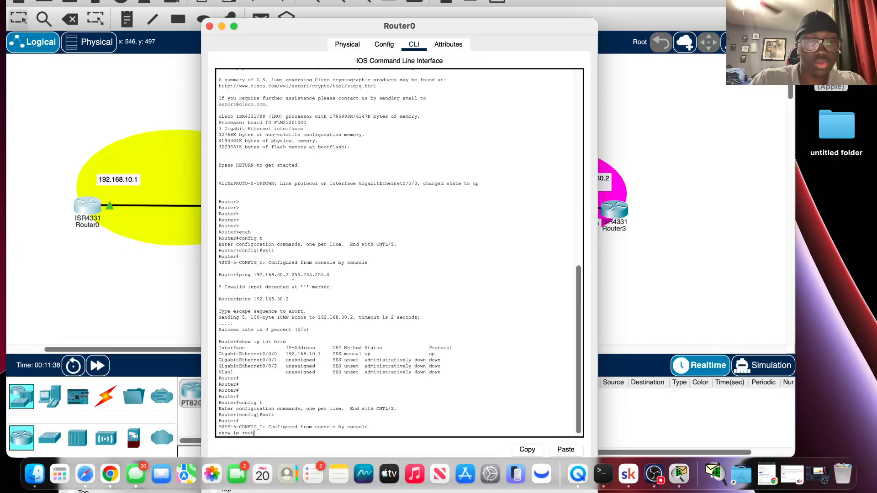
text(e)
key(Return)
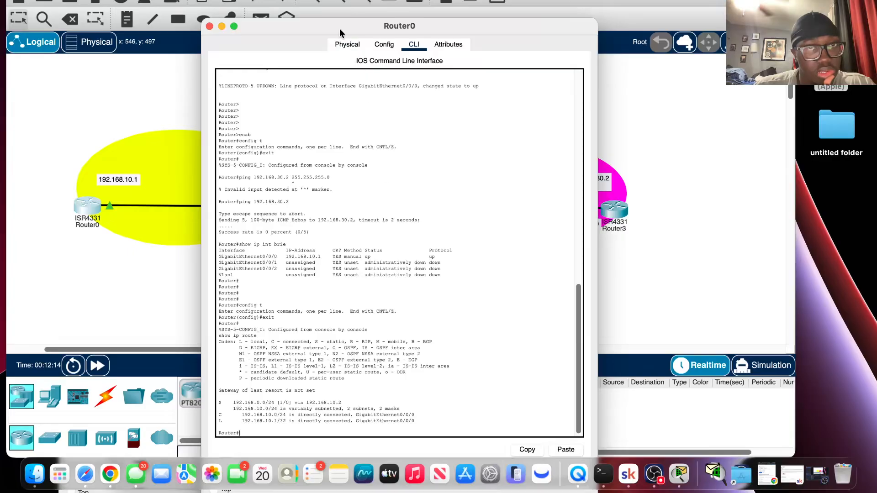
Move Router0's window aside and below the topology to compare its routes with the networks, and bring the topology to the front.
drag(339, 29, 511, 47)
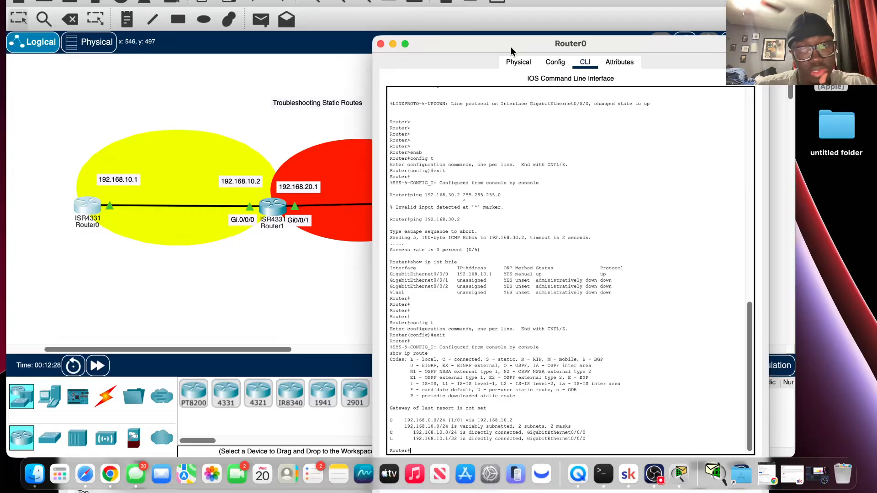
drag(511, 46, 423, 48)
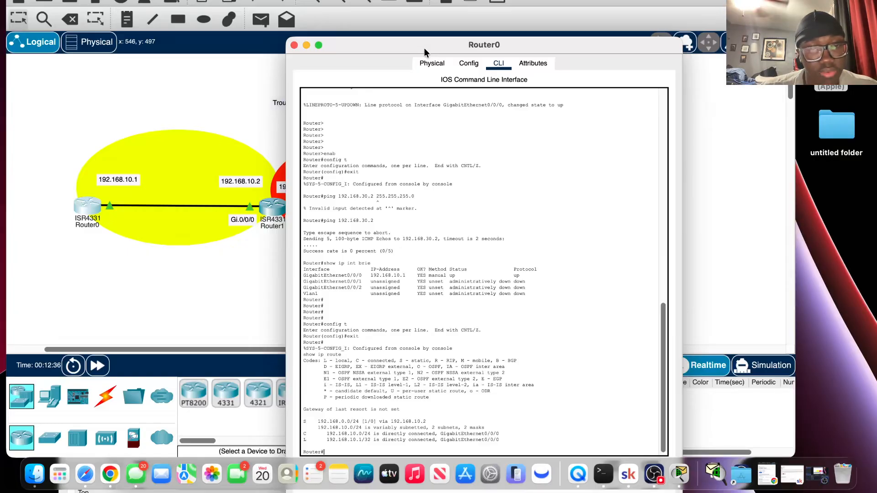
drag(425, 52, 394, 242)
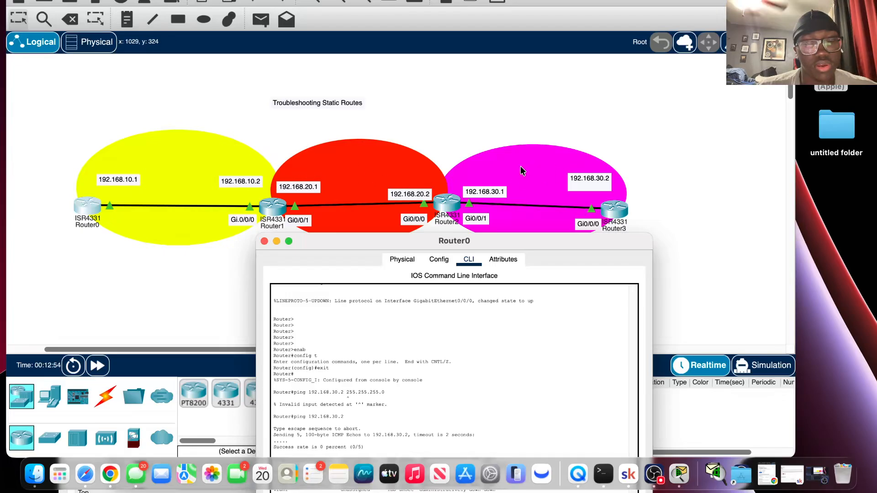
drag(452, 194, 435, 163)
click(438, 110)
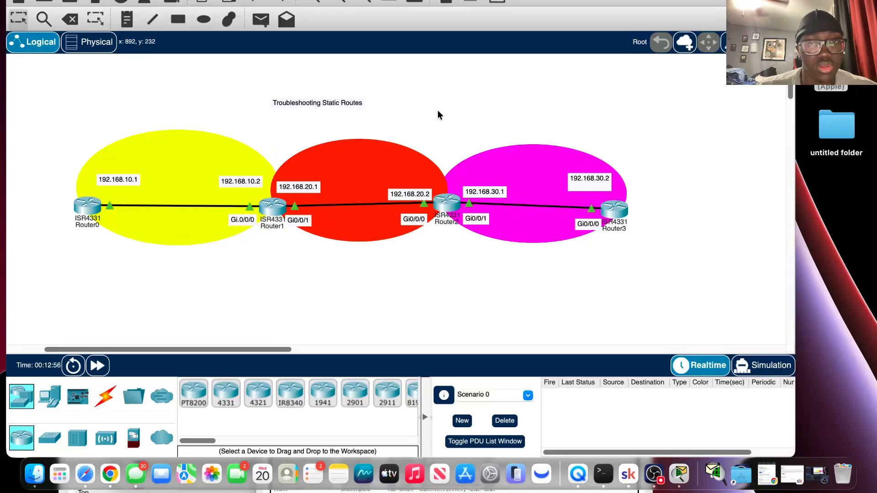
Reopen Router0's command line interface, move its window up to show the prompt, and enter global configuration mode with config t.
click(87, 206)
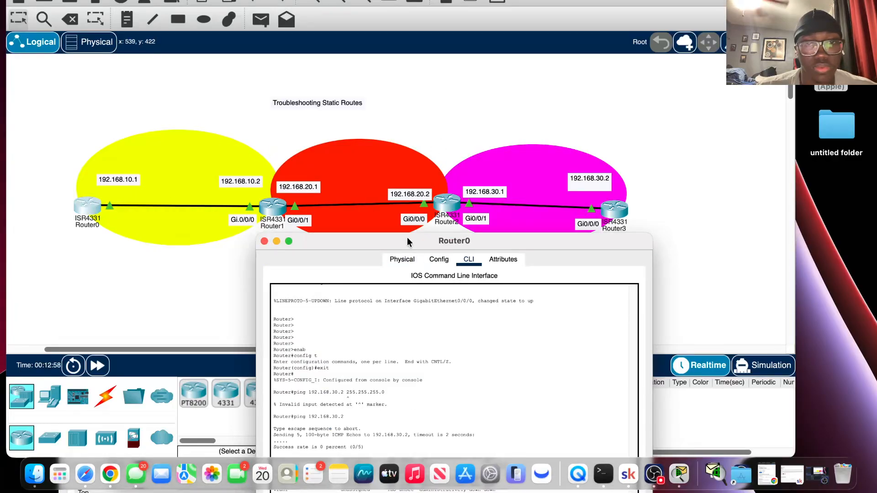
drag(409, 236, 401, 31)
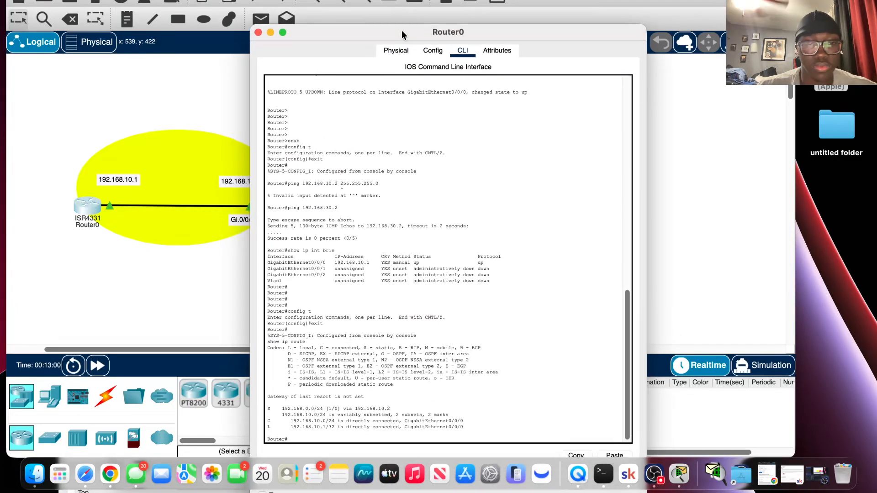
key(Return)
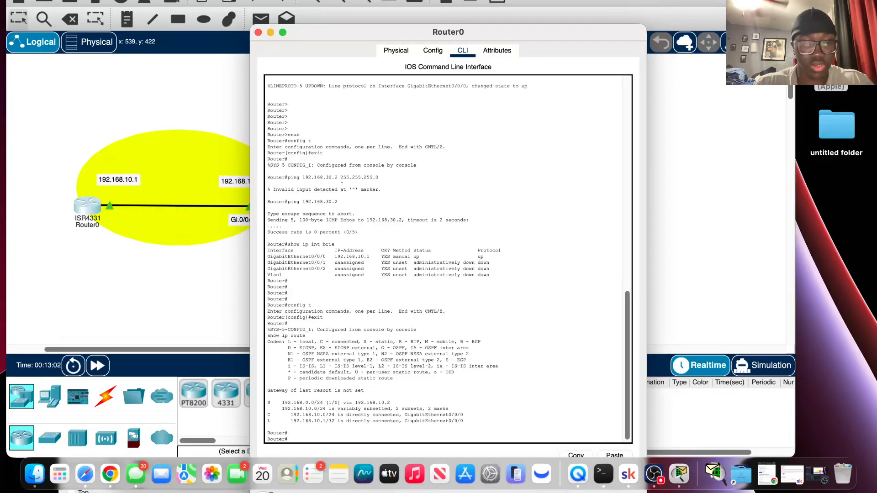
text(config)
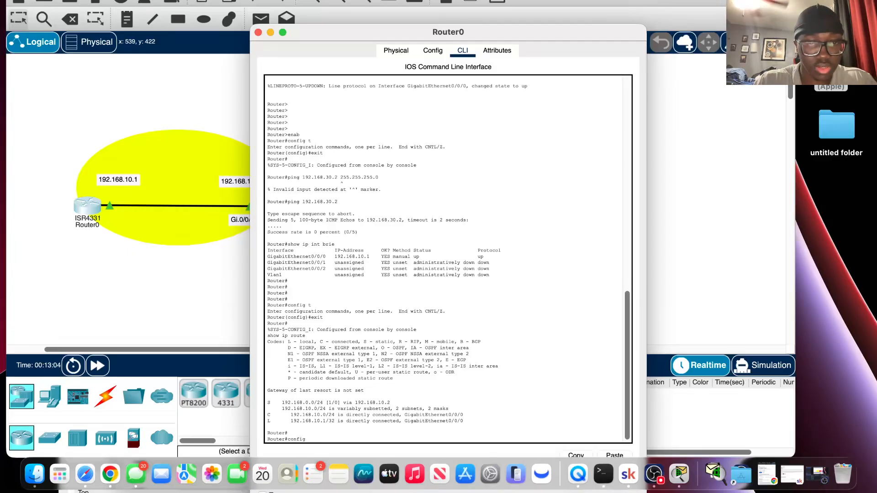
text( t)
key(Return)
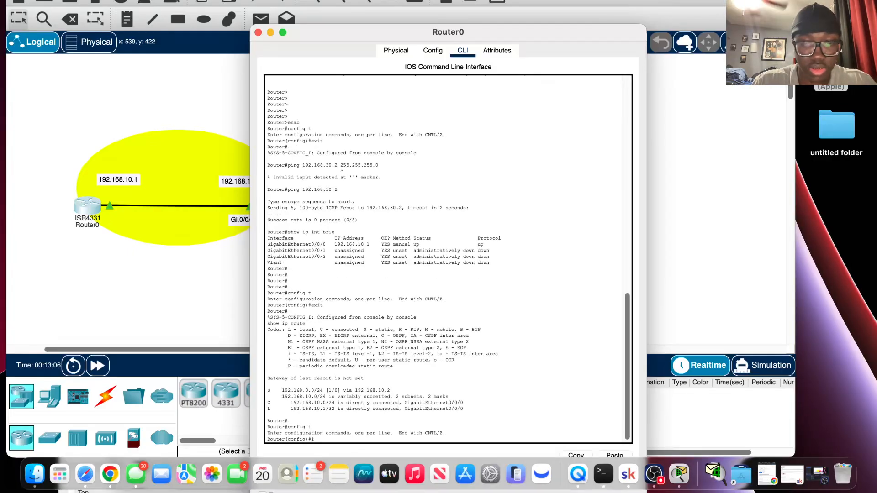
Begin an ip route command on Router0 for destination 192.168.10.0 with mask 255.255.255 0 and the next hop's first octets 192.168.
text(ip route)
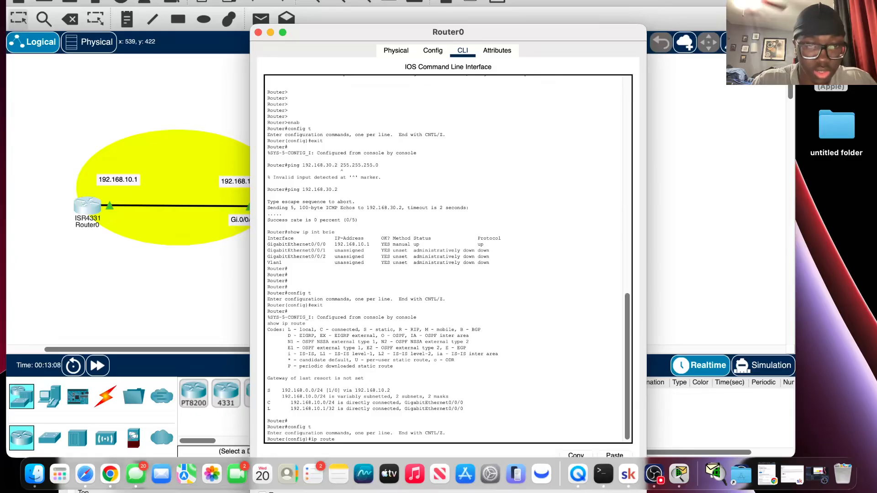
text( 192)
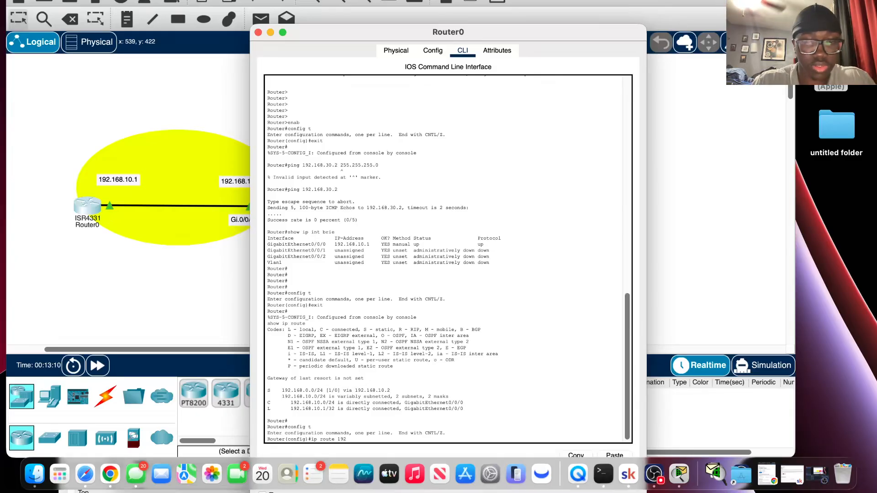
text(.168)
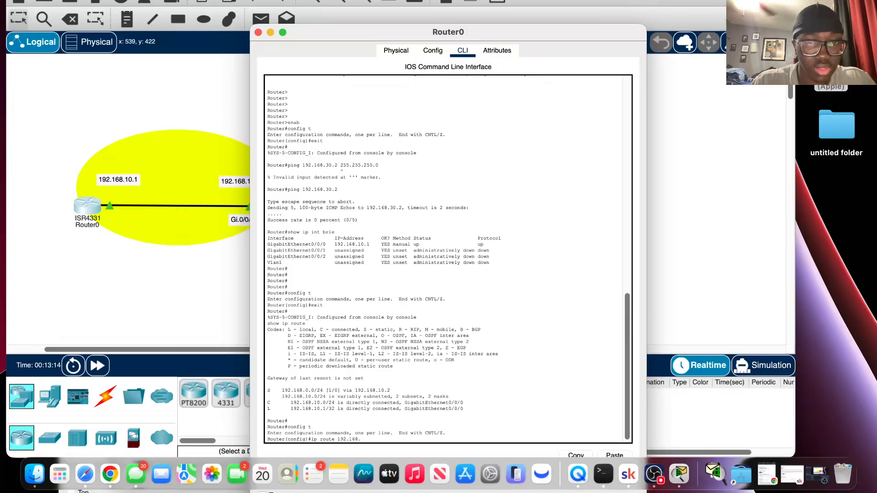
text(.10.)
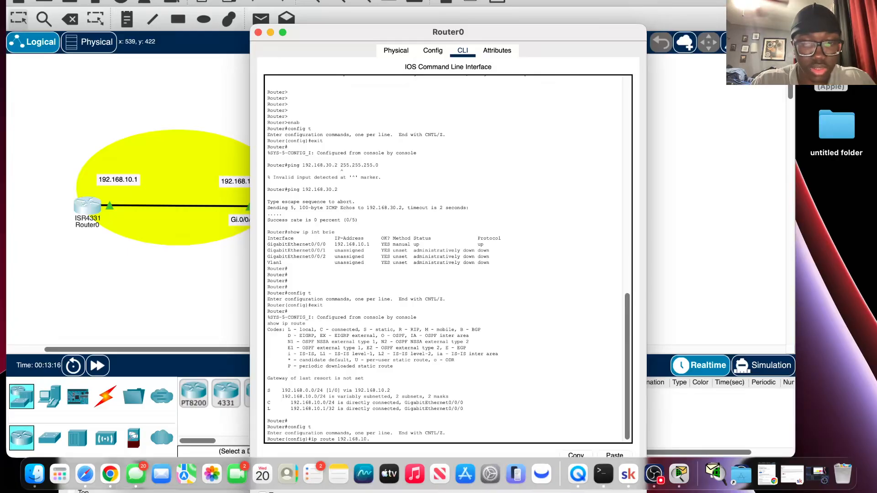
text(0 255.)
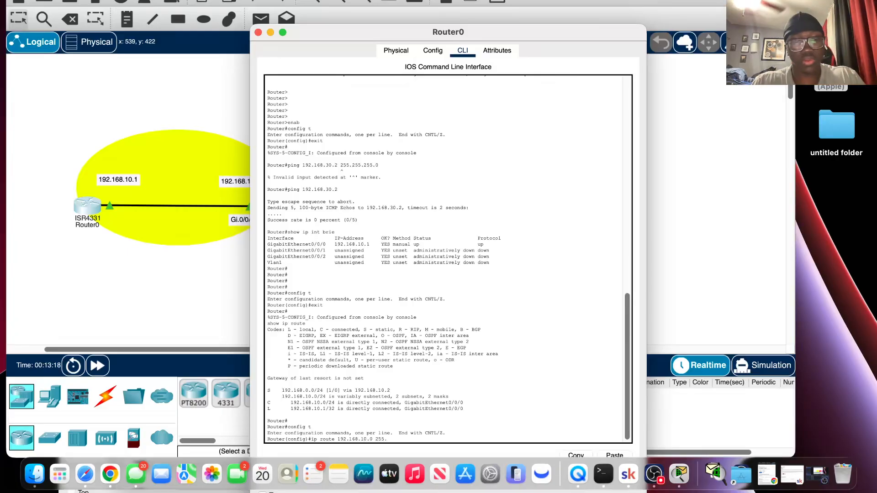
text(255.255)
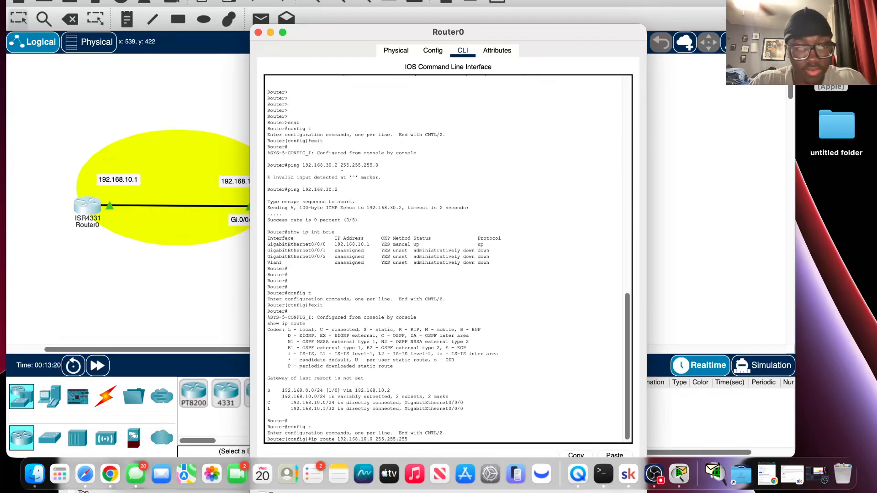
text(.0)
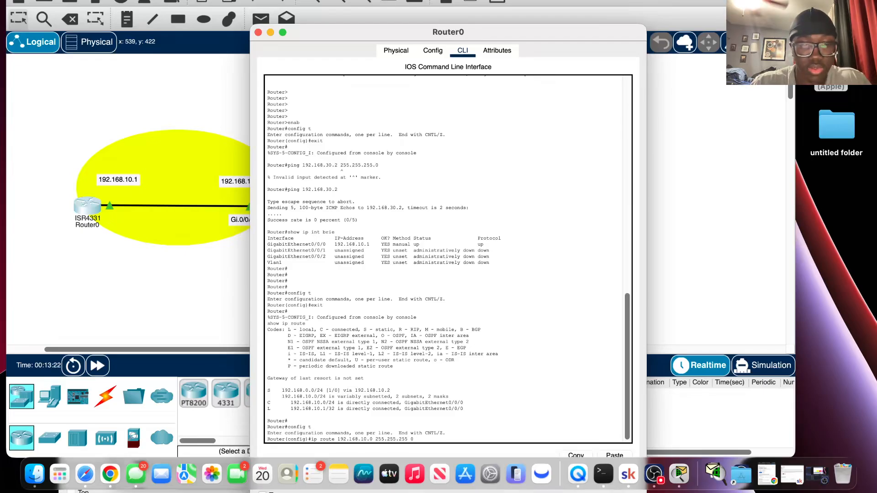
text( 192.1)
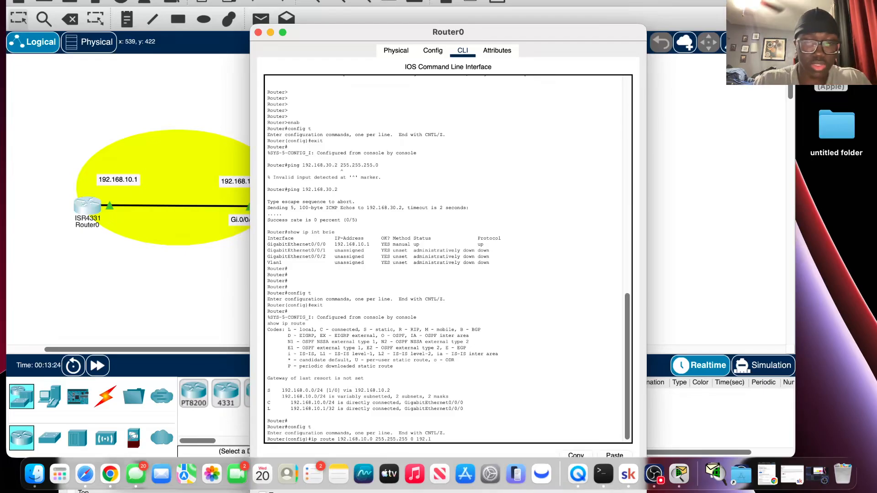
text(68.)
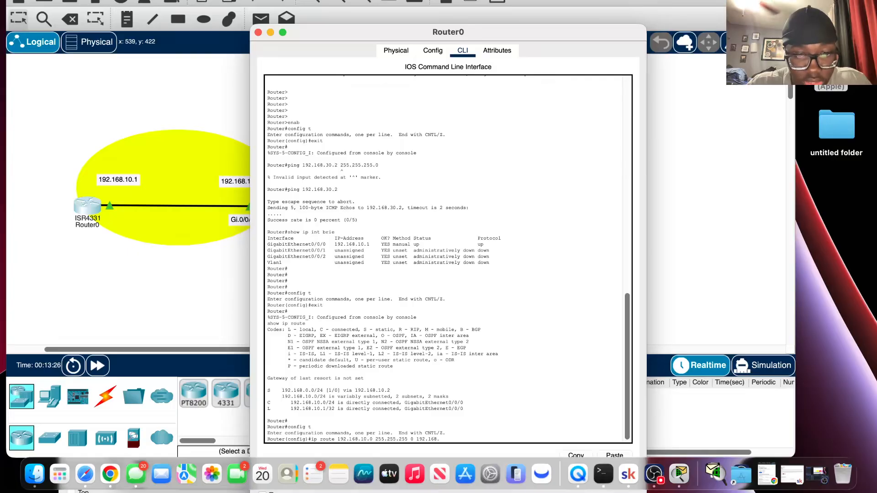
Change the destination network in the unsubmitted ip route command to 192.168.20.0.
key(BackSpace)
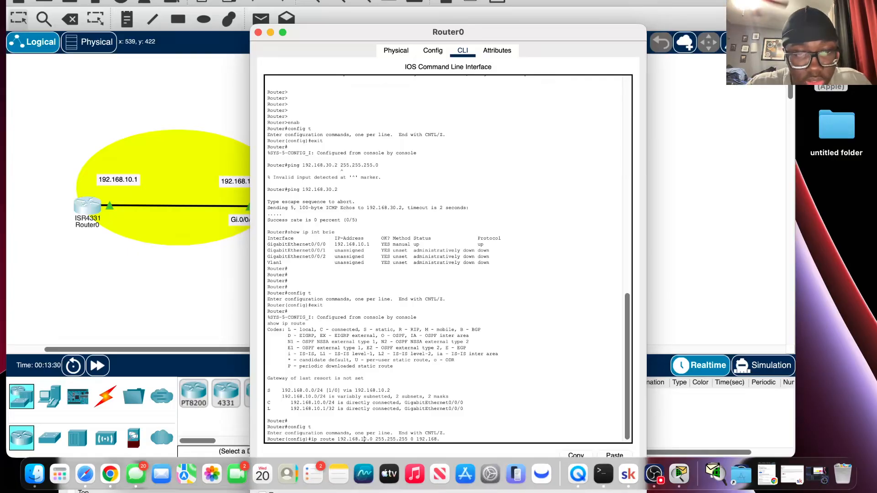
key(Left)
key(Left)
key(Left)
key(Left)
key(Left)
key(Left)
key(Left)
key(Left)
key(Left)
key(Left)
key(Left)
key(Left)
key(Left)
key(Left)
key(Left)
key(Left)
key(Left)
key(Left)
key(Left)
key(Left)
text(2)
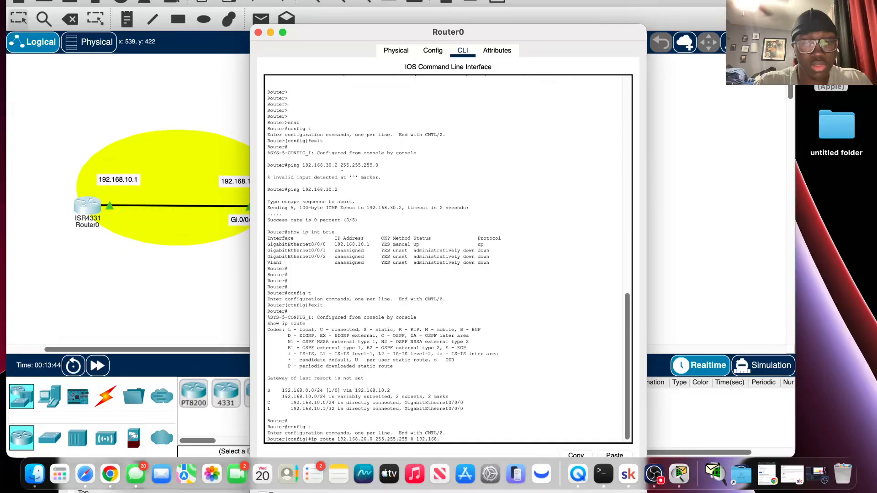
Complete the next hop as 192.168.10.2 and try to submit the static route to 192.168.20.0.
text(10)
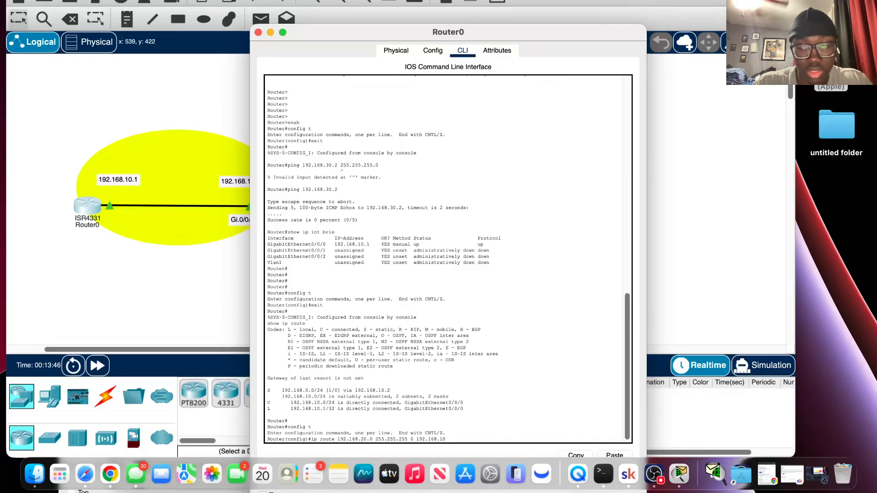
text(.2)
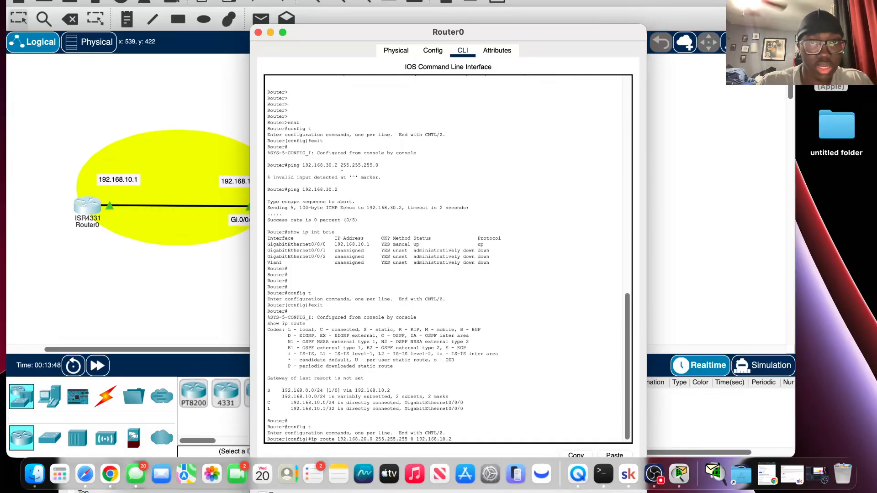
drag(411, 30, 438, 24)
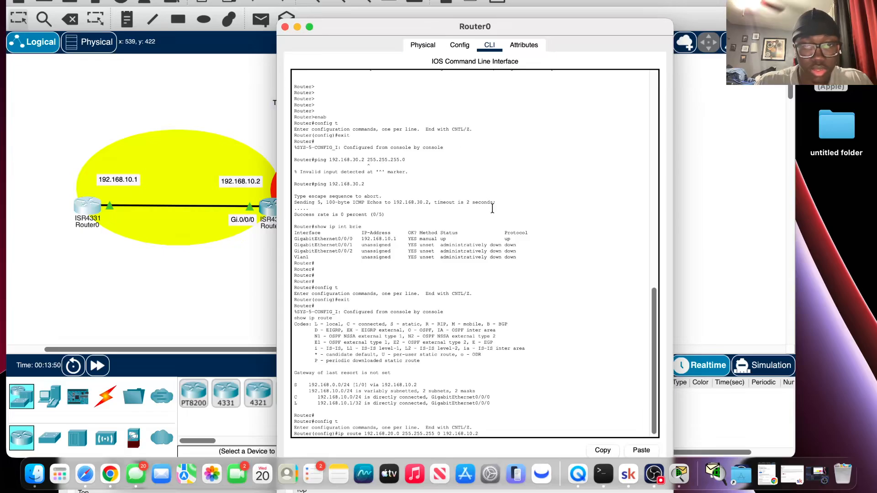
key(Return)
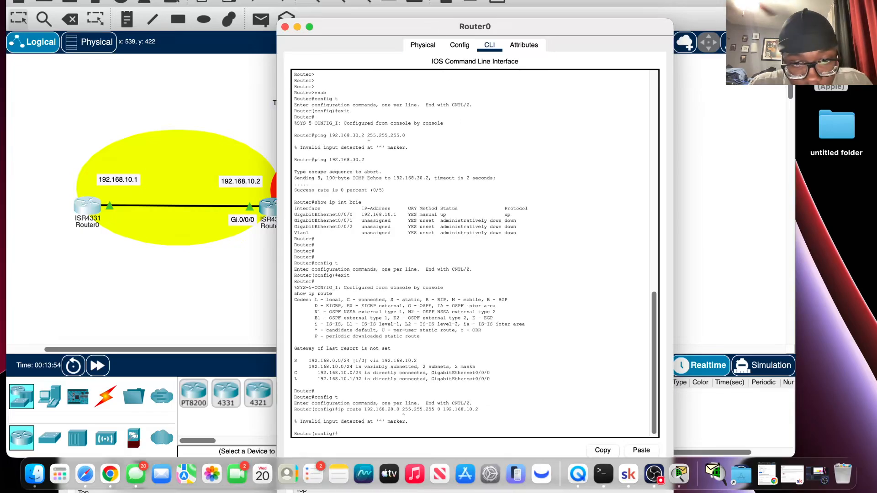
Recall the rejected route command, correct its mask to 255.255.255.0, and add the static route to 192.168.20.0 via 192.168.10.2.
key(Up)
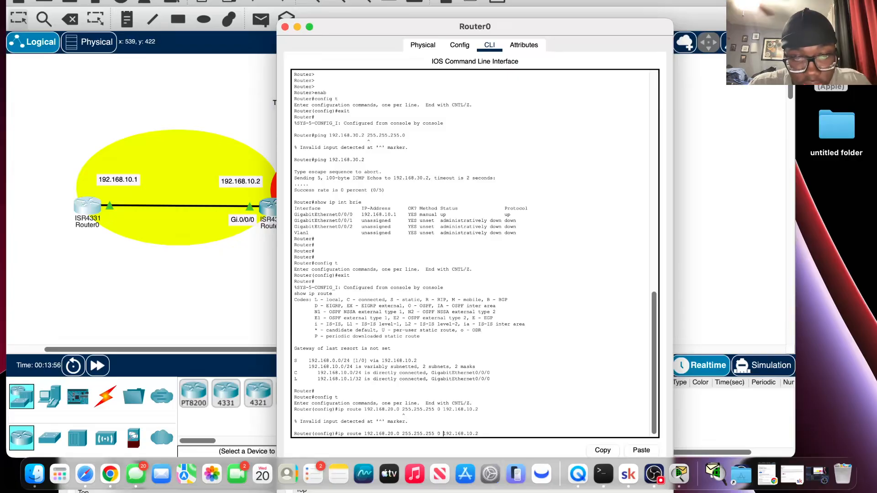
key(BackSpace)
text(.)
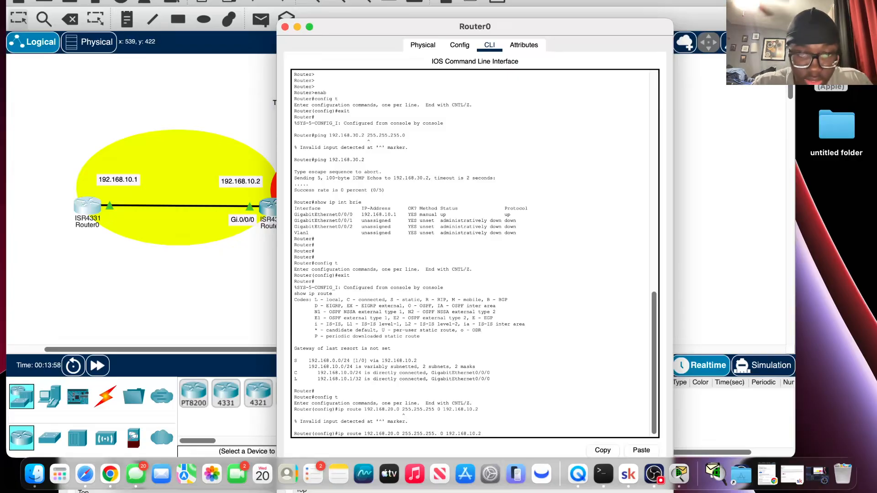
key(BackSpace)
key(Return)
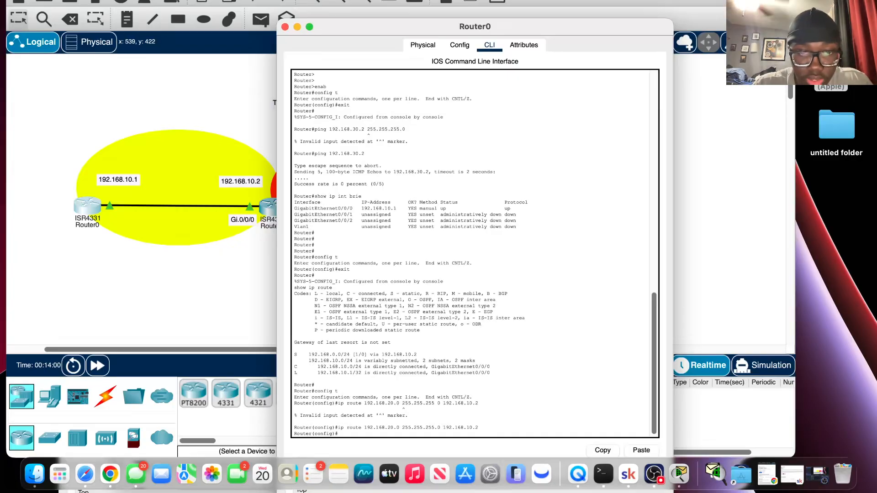
Reuse the last route command to add a static route to 192.168.30.0 255.255.255.0 via 192.168.10.2 on Router0.
key(Up)
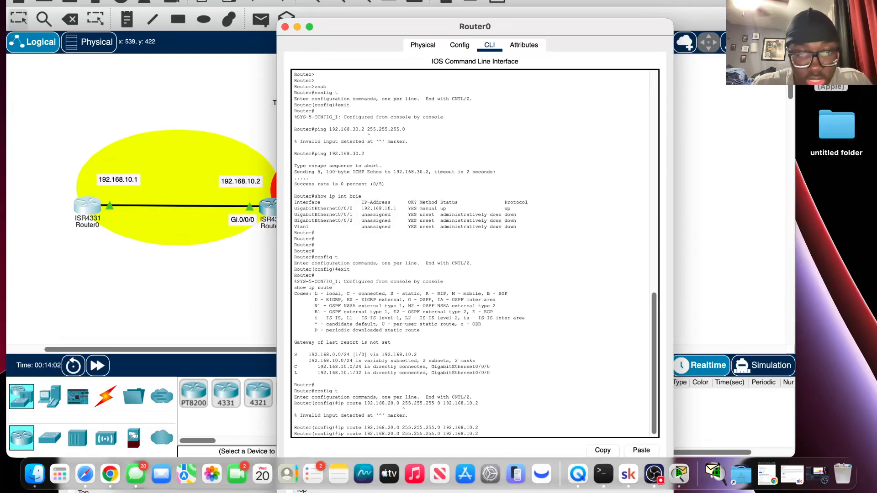
key(Left)
key(Left)
key(Left)
key(Left)
key(Left)
key(Left)
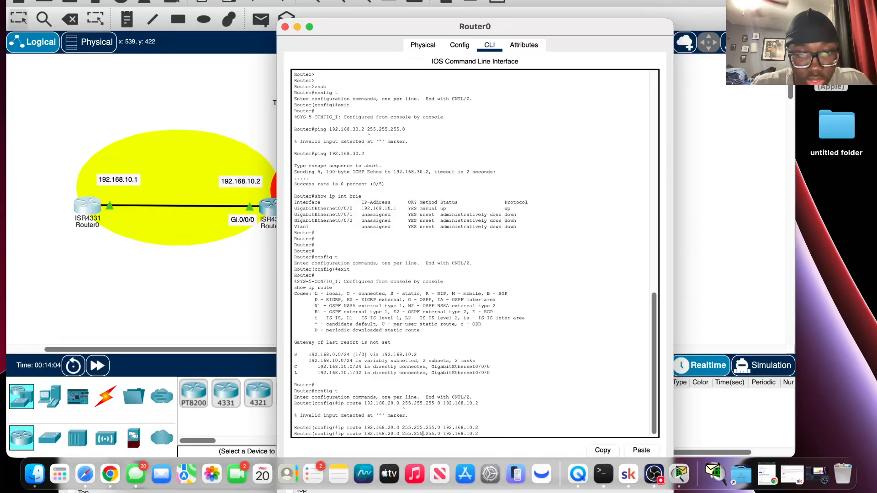
key(BackSpace)
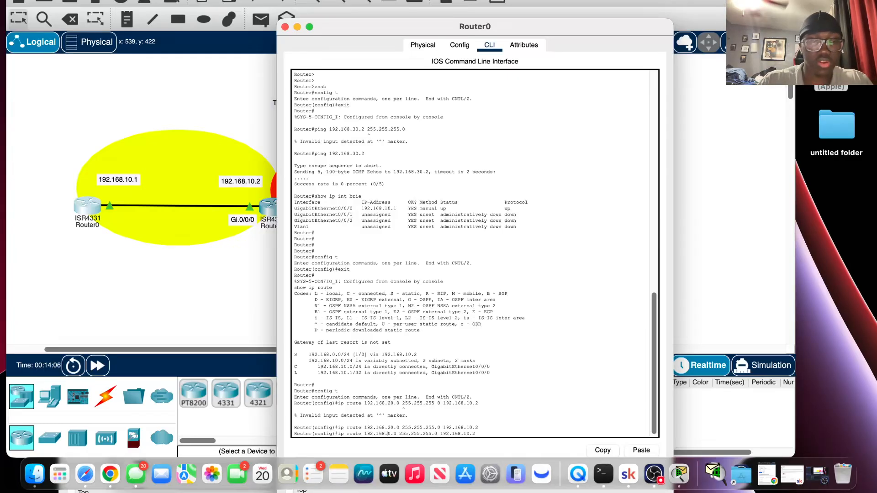
text(3)
key(Return)
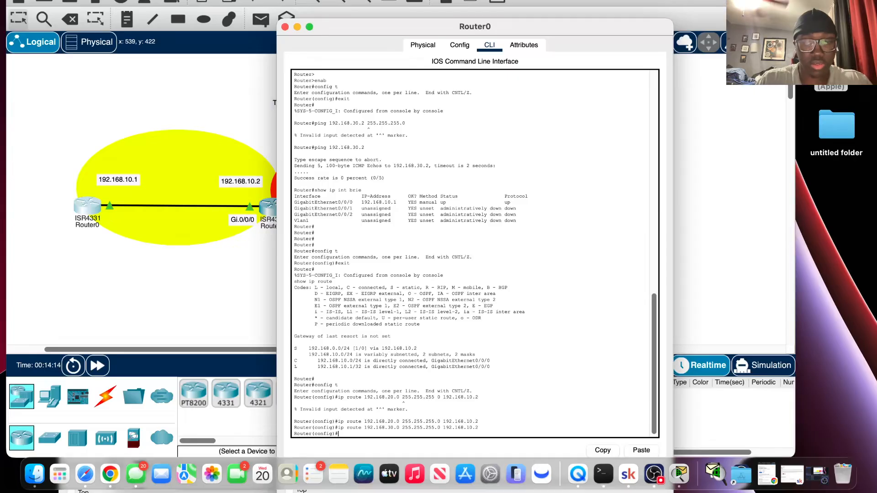
Exit configuration mode and display Router0's routing table with show ip route to check the new static routes.
text(xit)
key(Return)
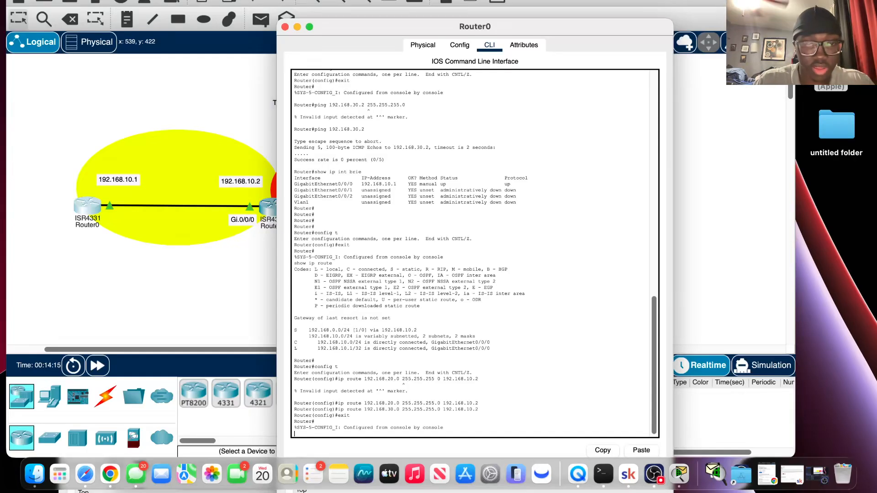
key(Return)
key(Up)
key(Up)
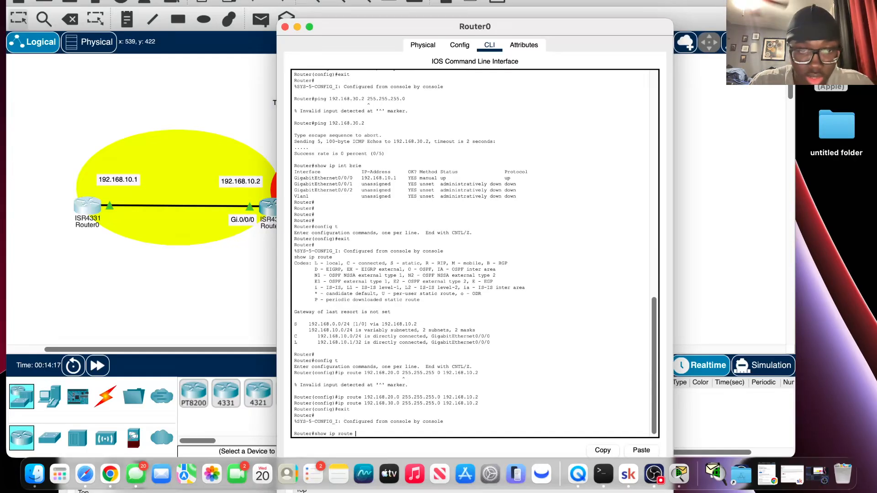
key(Return)
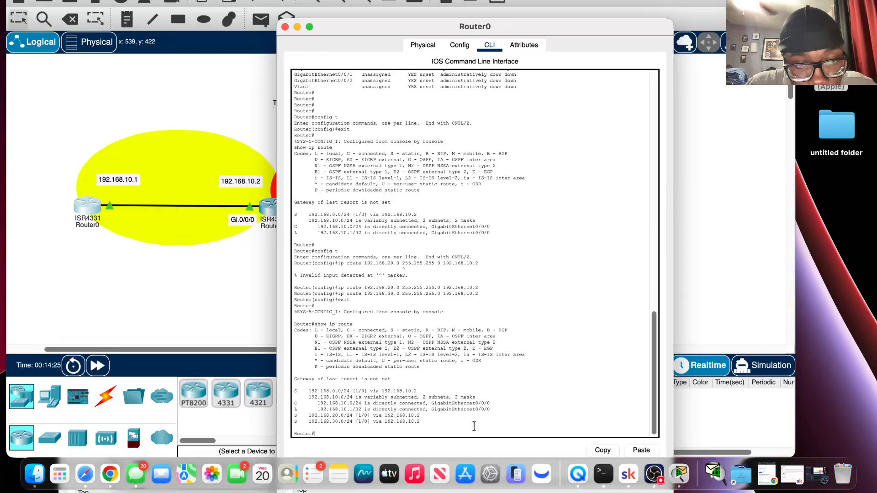
Close Router0 to review the topology, and reopen its command line at a fresh prompt.
click(285, 26)
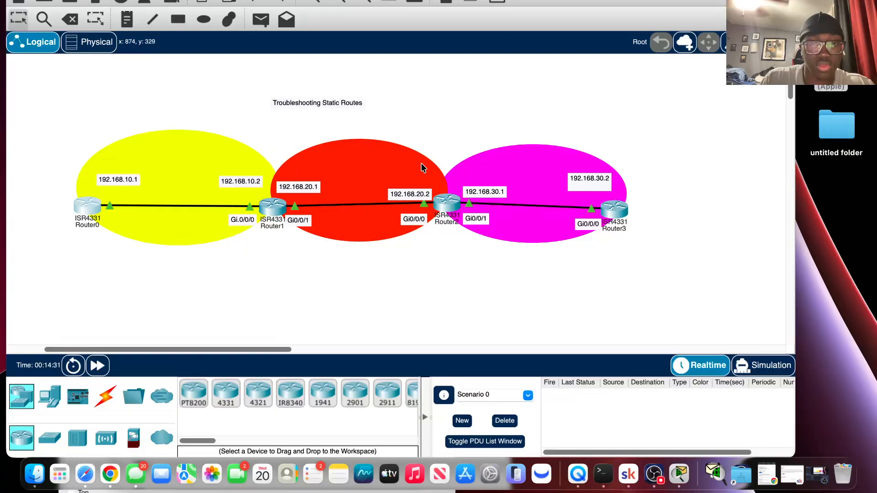
click(85, 214)
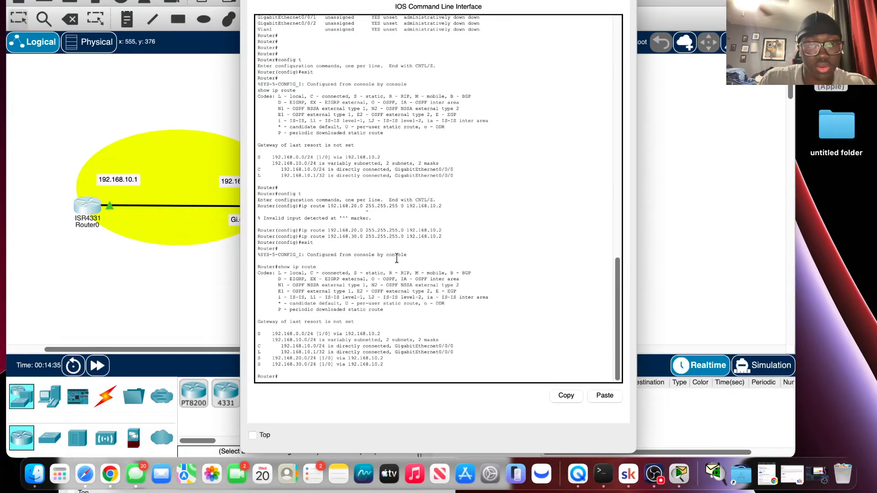
key(Return)
key(Return)
key(Return)
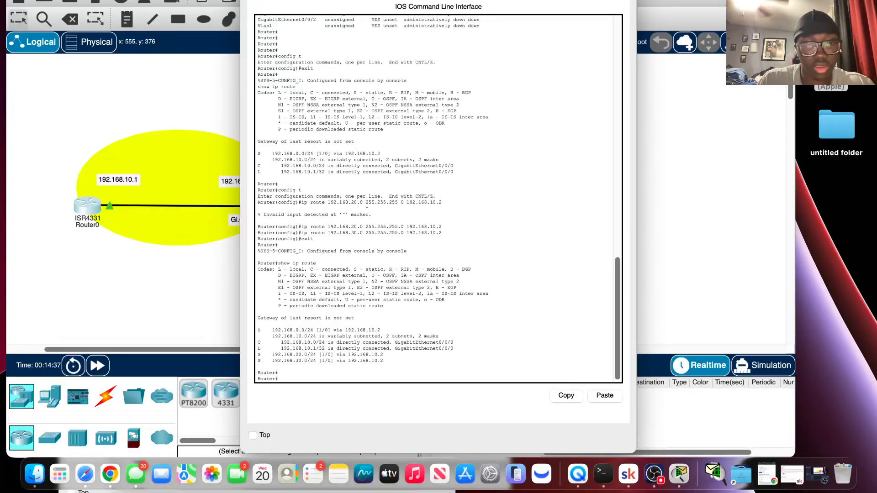
key(Return)
key(Return)
key(Return)
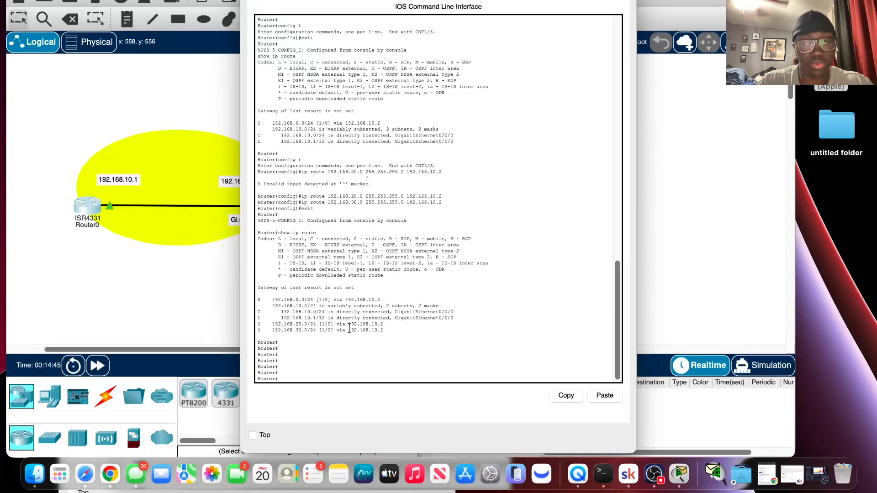
Recall the earlier ping command on Router0 and test reachability of Router3 at 192.168.30.2.
text(show ip int brie)
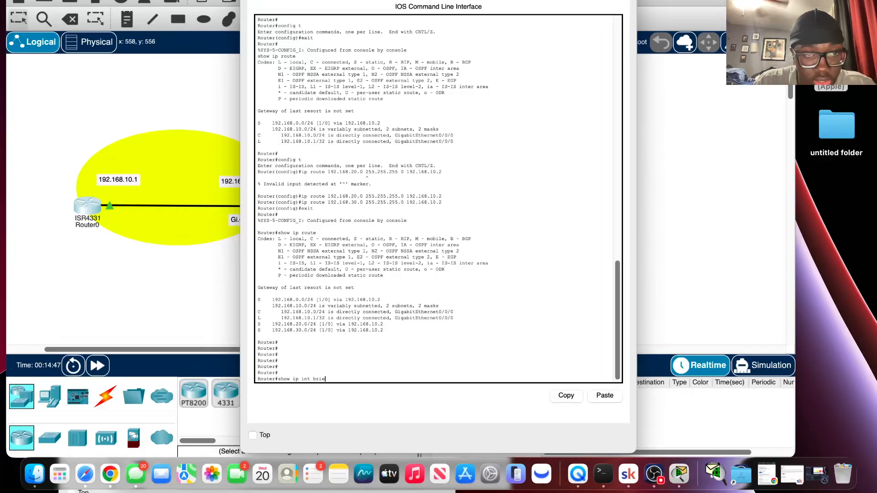
key(Up)
key(Up)
key(Up)
key(Up)
key(Up)
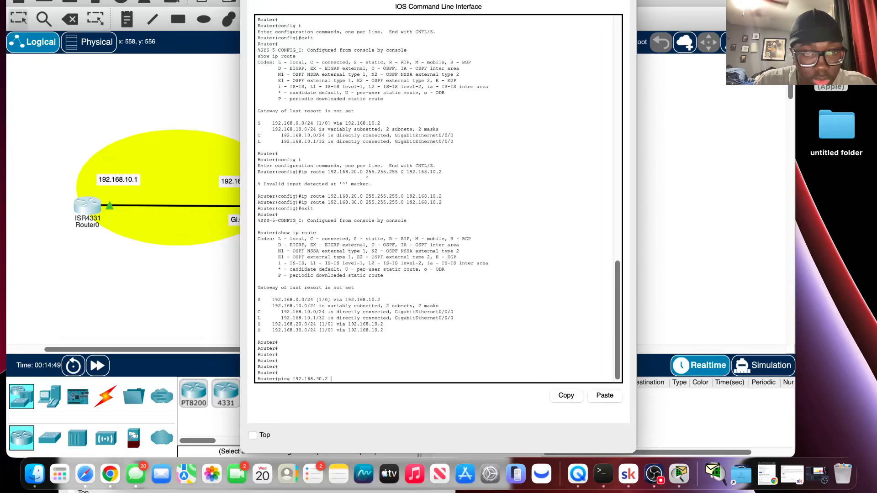
key(Up)
key(Up)
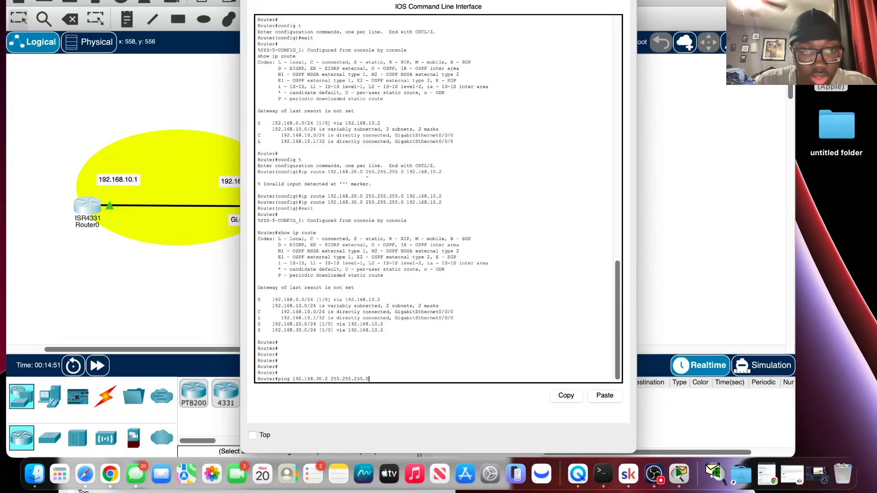
key(Down)
key(Down)
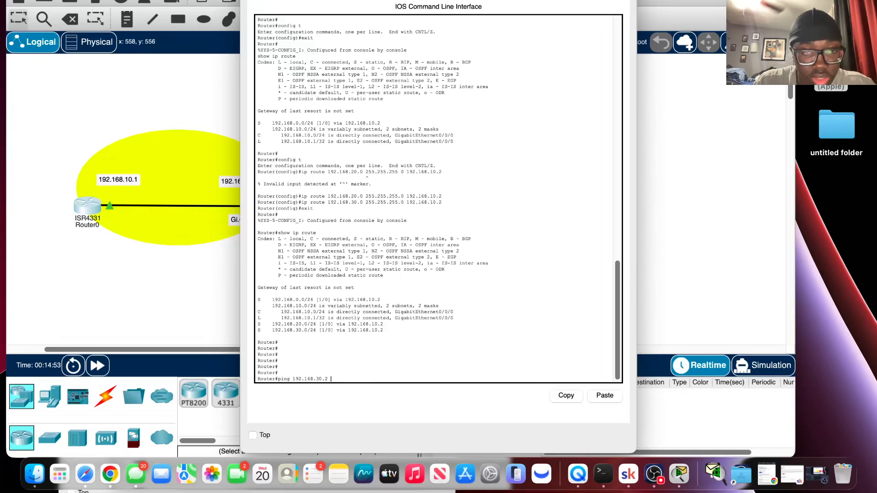
key(Return)
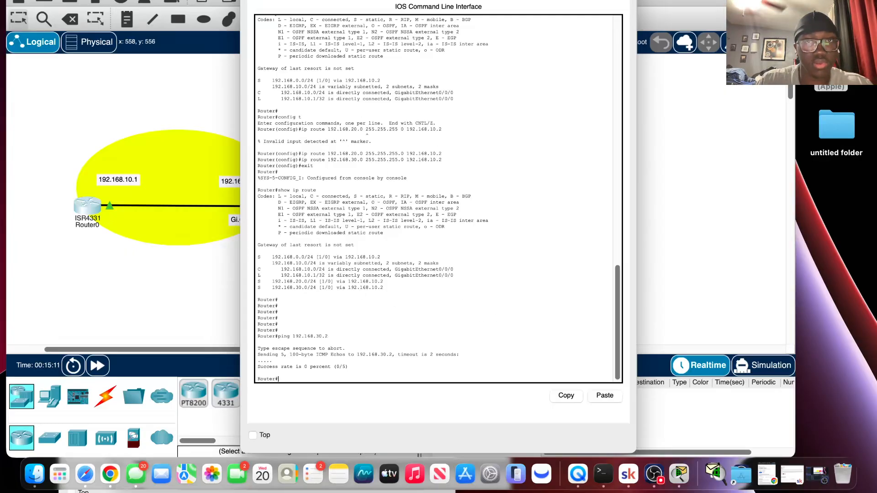
Uncover the topology to review the addresses between the routers, and return to Router0's command line.
drag(391, 0, 394, 283)
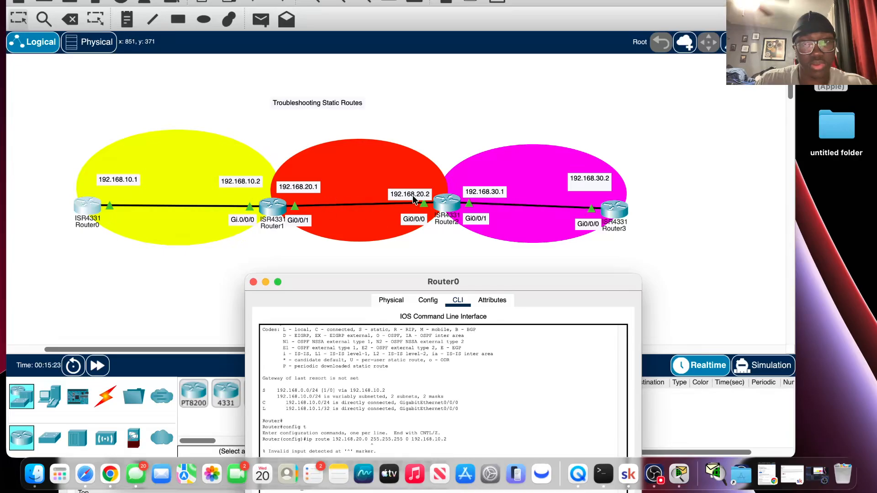
click(448, 113)
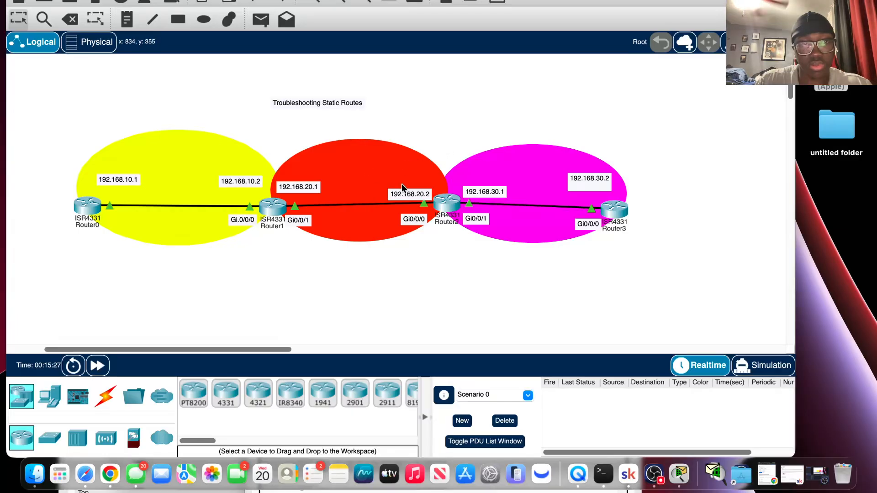
click(88, 206)
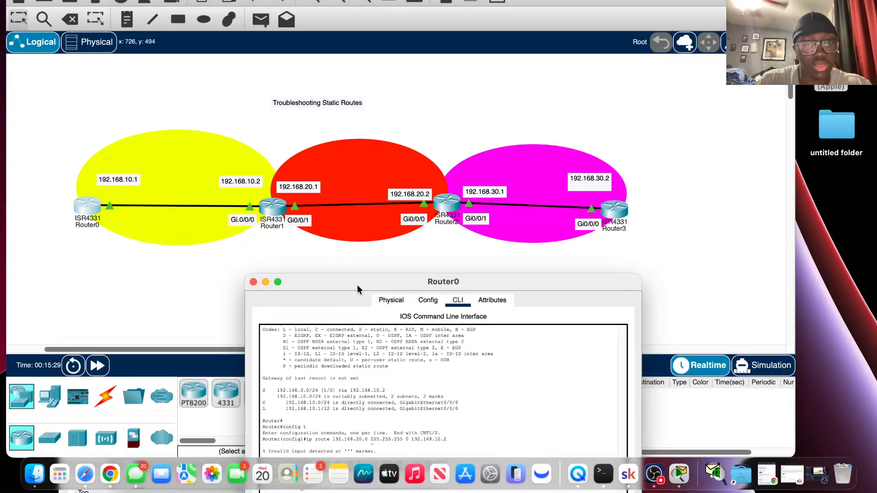
drag(357, 285, 306, 1)
key(Return)
key(Return)
key(Return)
key(Return)
key(Return)
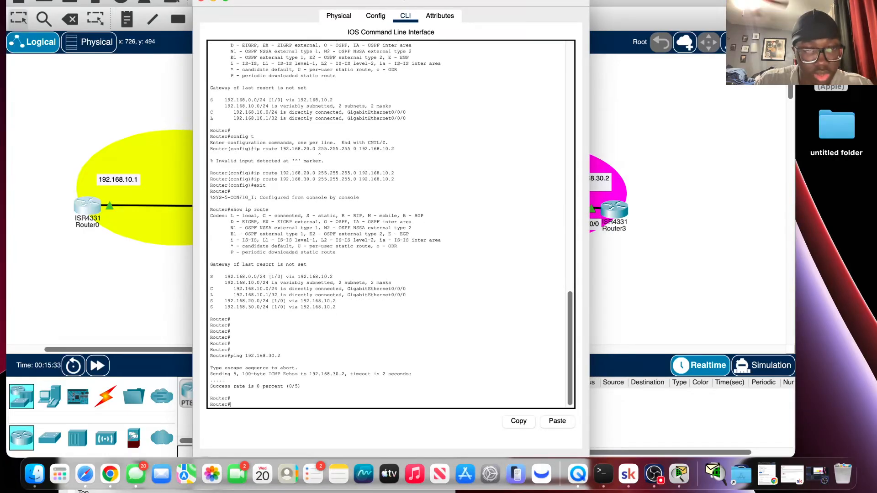
Adapt the previous ping command on Router0 to test reachability of Router1's far interface, 192.168.20.1.
text(p)
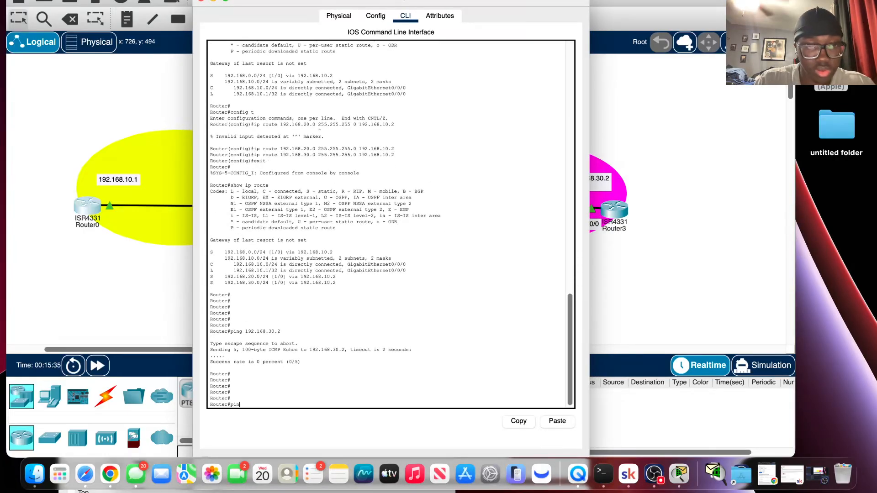
key(BackSpace)
key(Up)
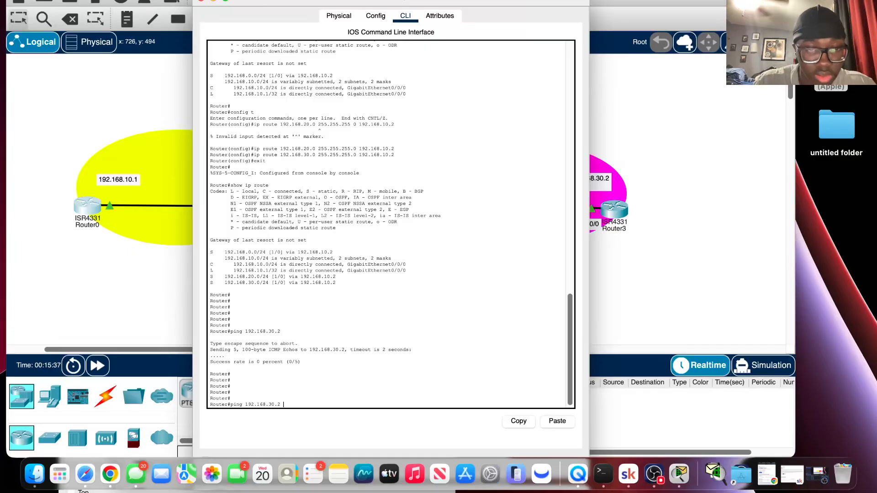
key(Left)
key(Left)
key(Left)
key(BackSpace)
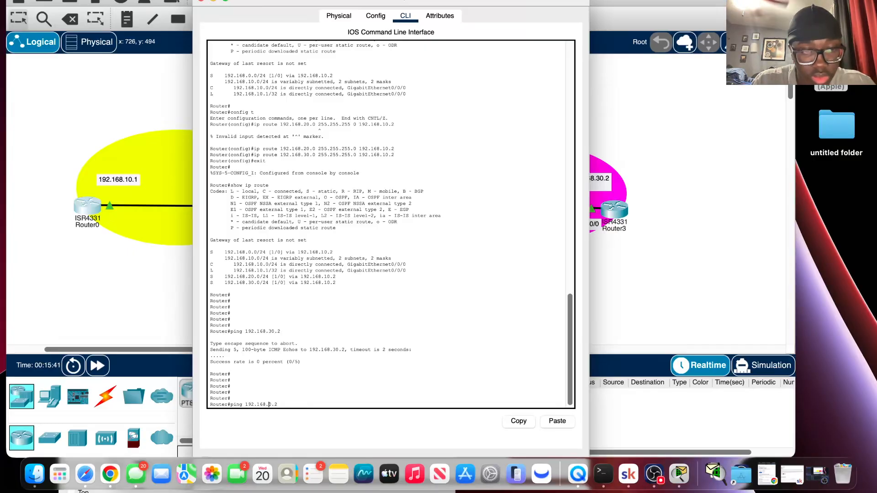
text(20)
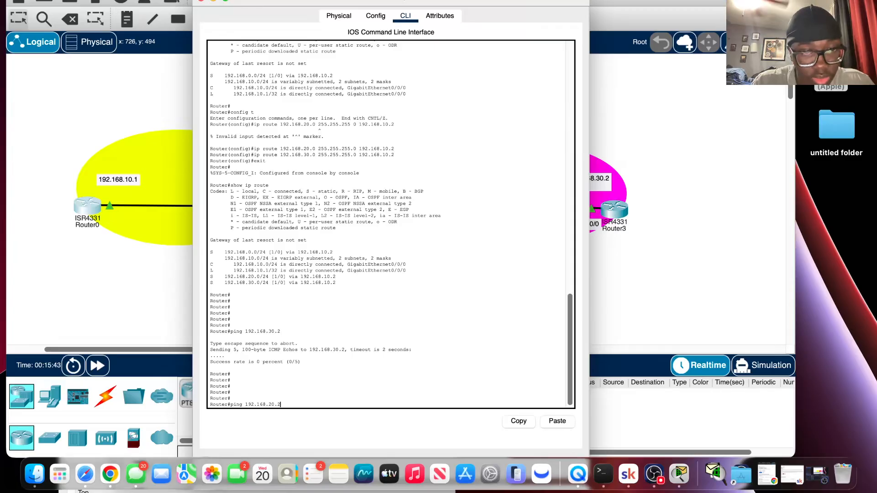
key(End)
key(BackSpace)
text(1)
key(Return)
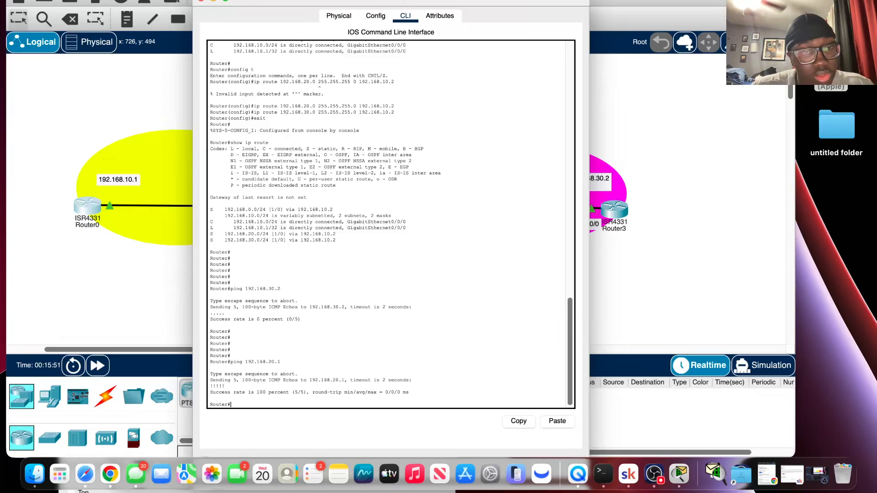
Reopen Router0's command line after viewing the topology and ping Router2's near interface at 192.168.20.2.
click(201, 2)
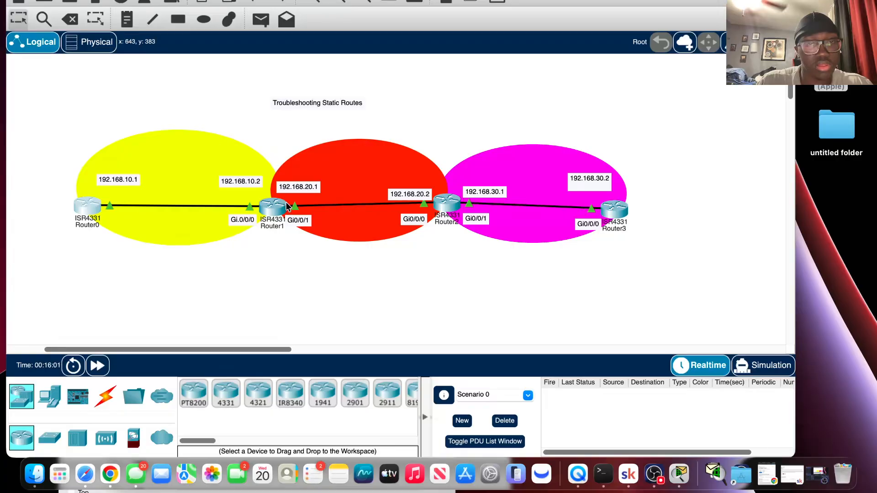
click(92, 207)
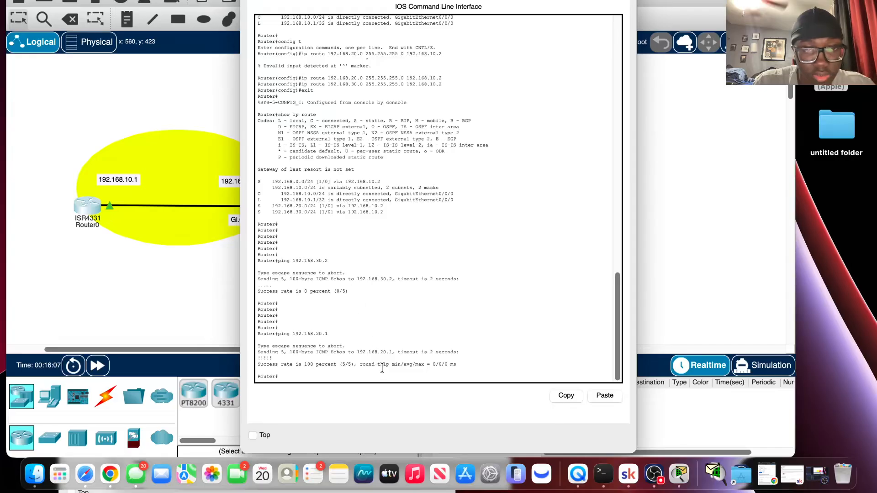
key(Return)
key(Up)
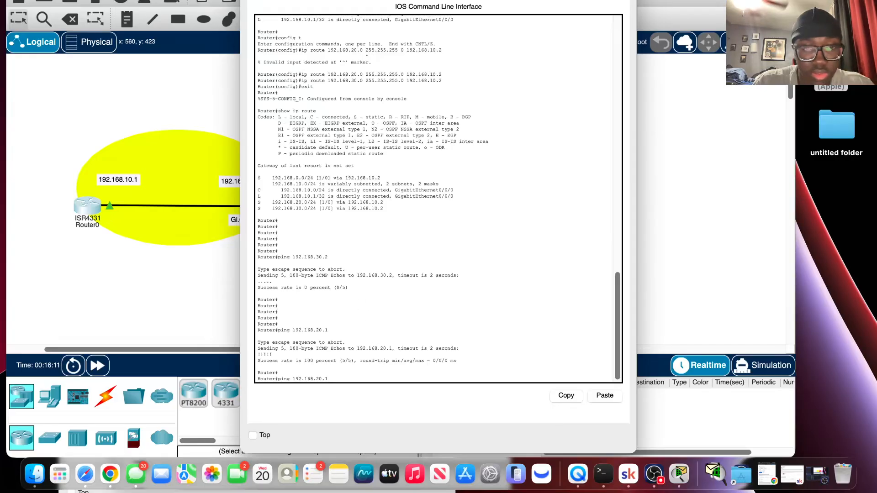
key(BackSpace)
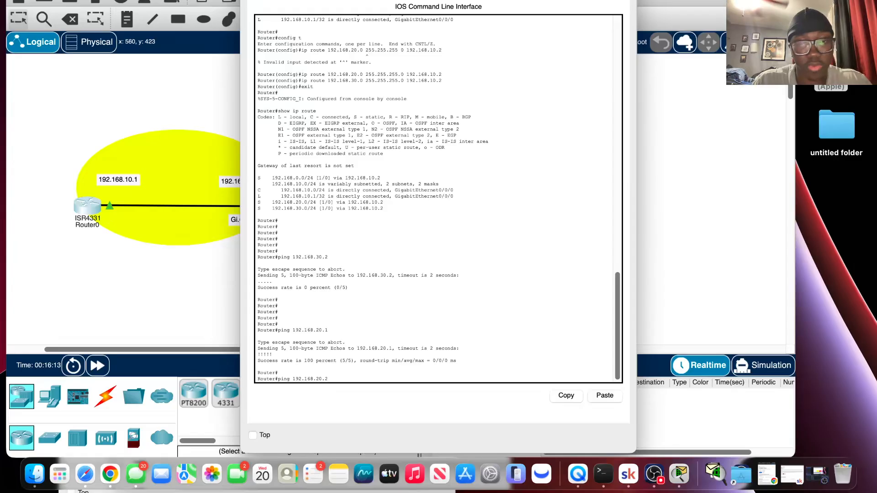
key(Return)
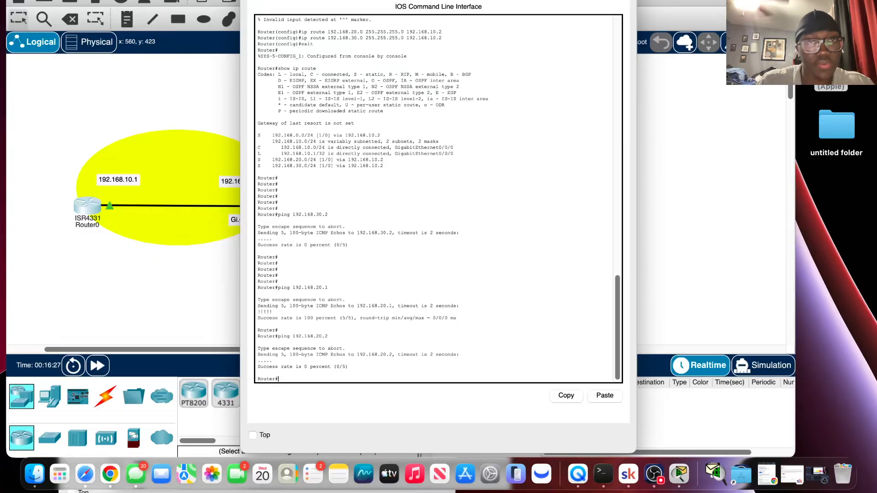
Leave Router0, open Router1's command line and enter privileged mode with enab.
click(232, 154)
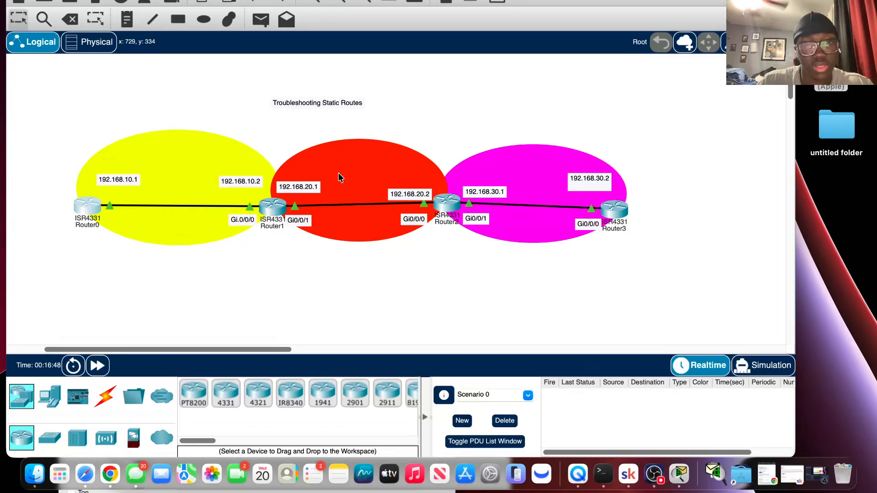
click(262, 207)
click(296, 49)
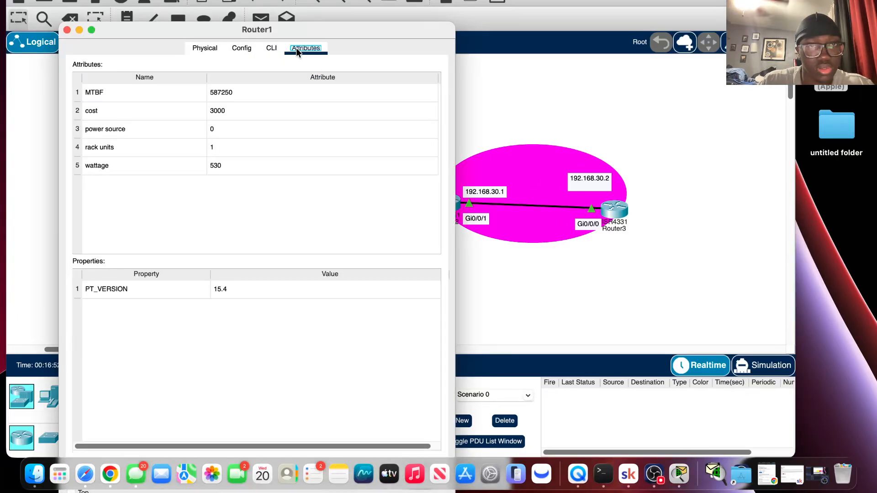
click(244, 48)
click(274, 49)
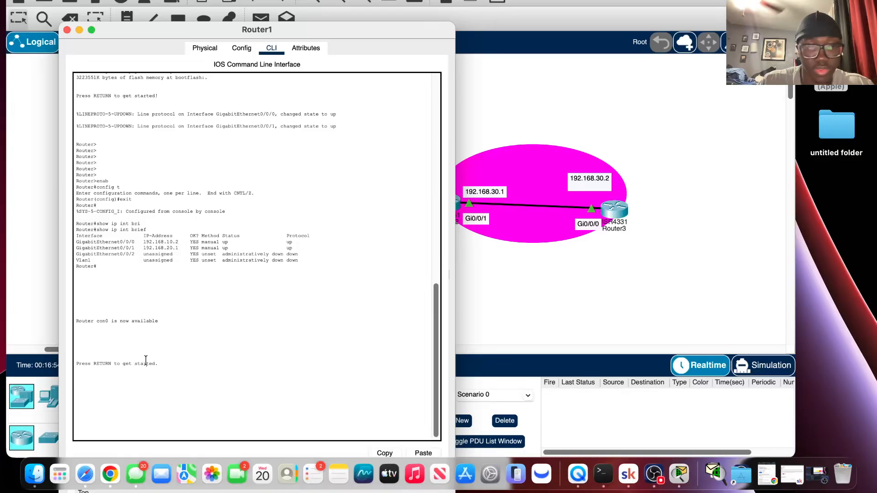
key(Return)
key(Return)
key(Return)
key(Return)
key(Return)
key(Return)
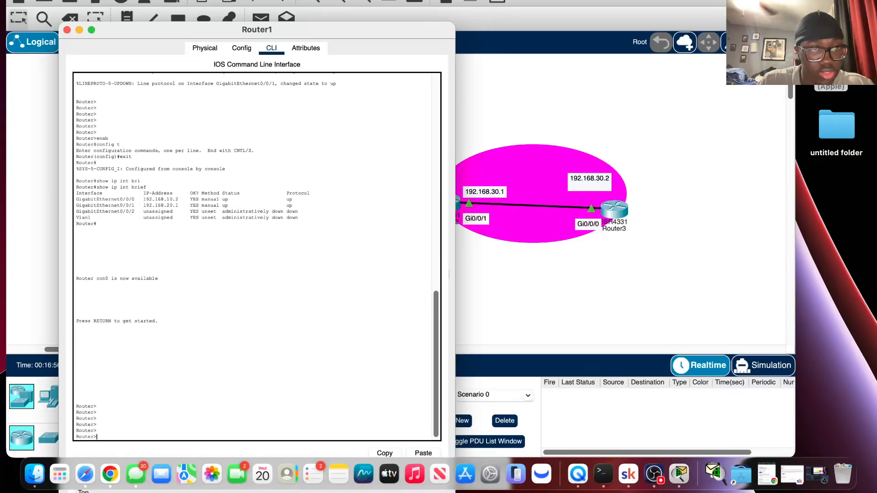
text(enab)
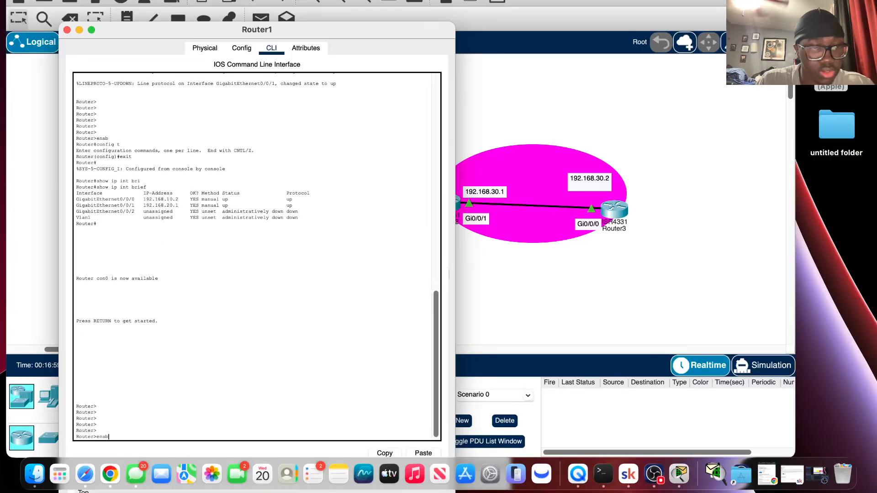
key(Return)
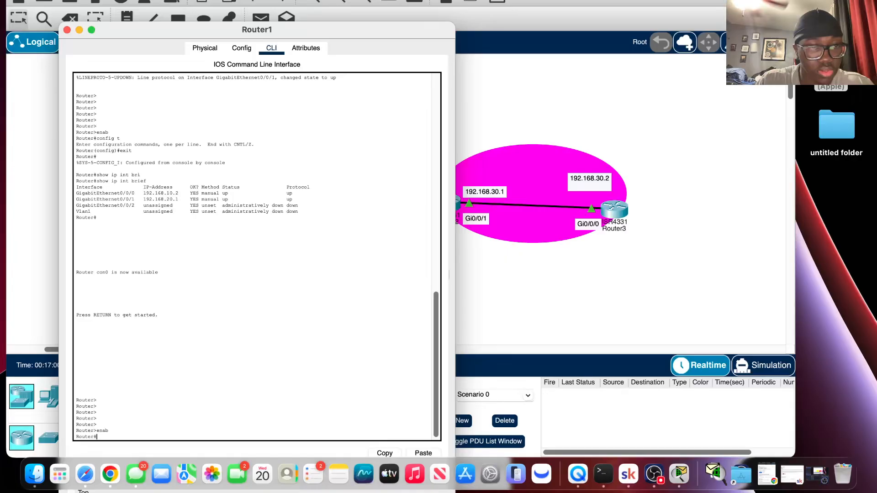
Display Router1's routing table with show ip route to check its static routes.
key(BackSpace)
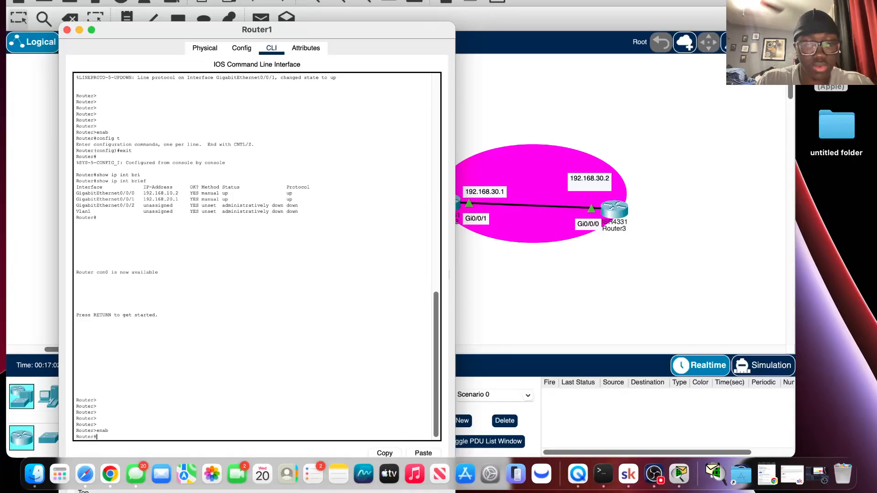
text(show ip )
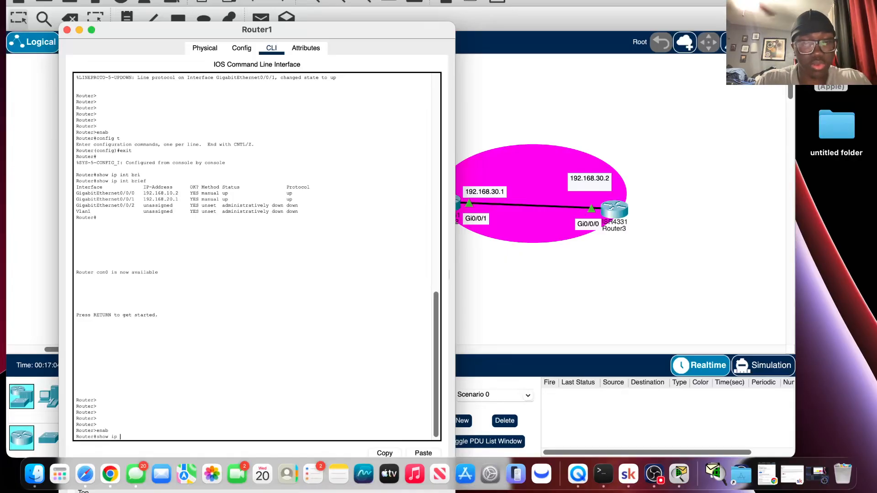
text(route)
key(Return)
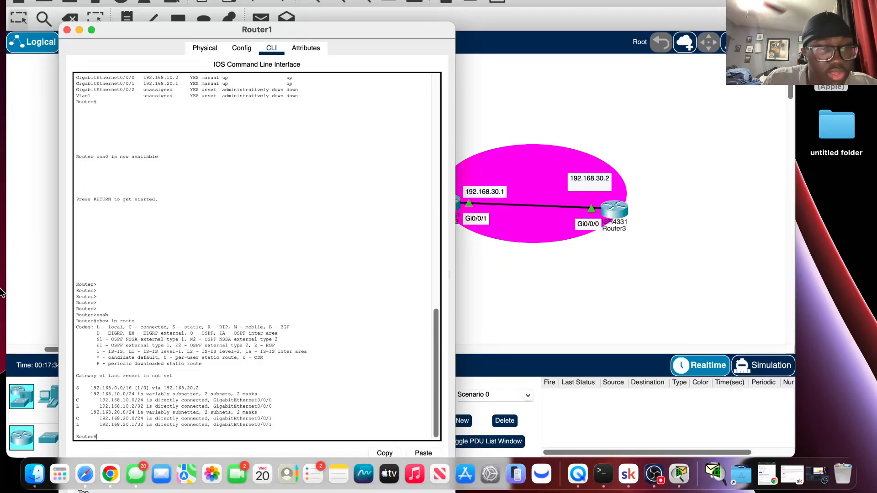
Return to Router0's command line and enter global configuration mode with config t.
click(495, 355)
click(81, 214)
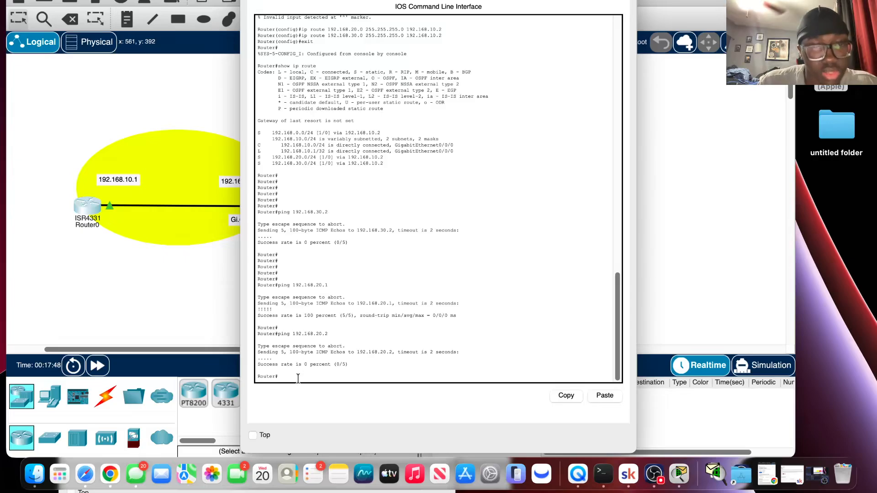
key(Return)
key(Return)
key(Return)
key(Return)
key(Return)
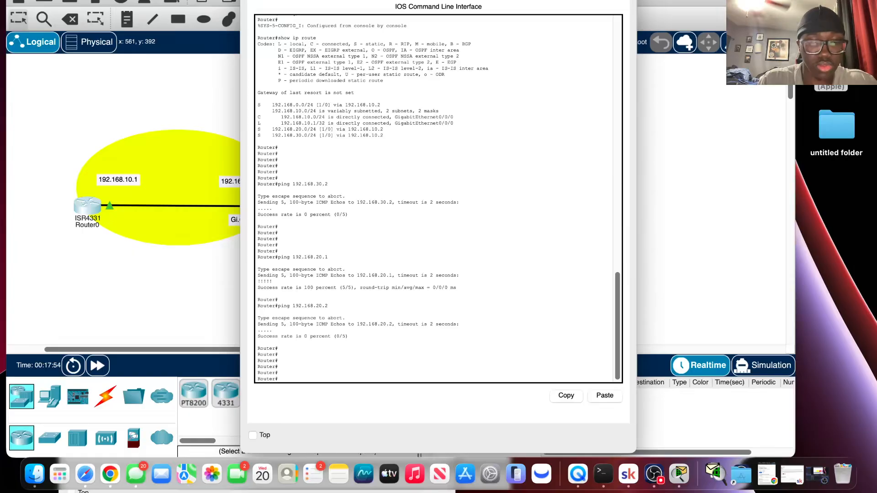
text(config)
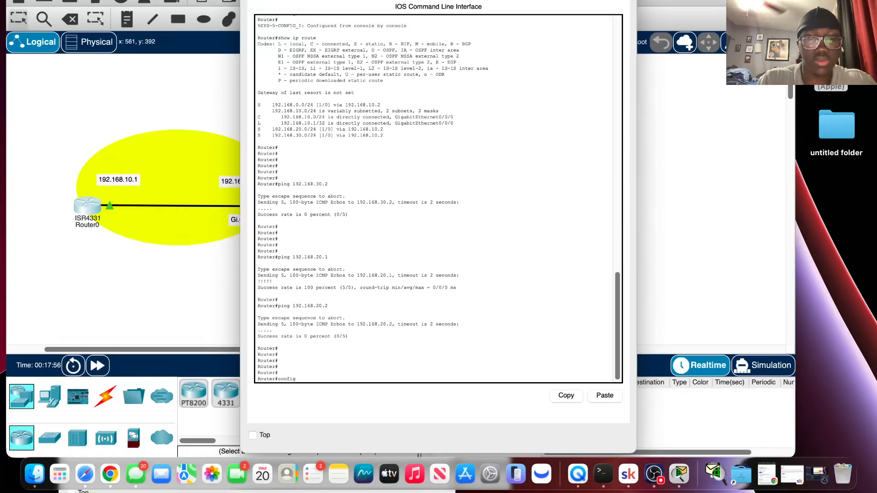
text( t)
key(Return)
text(en)
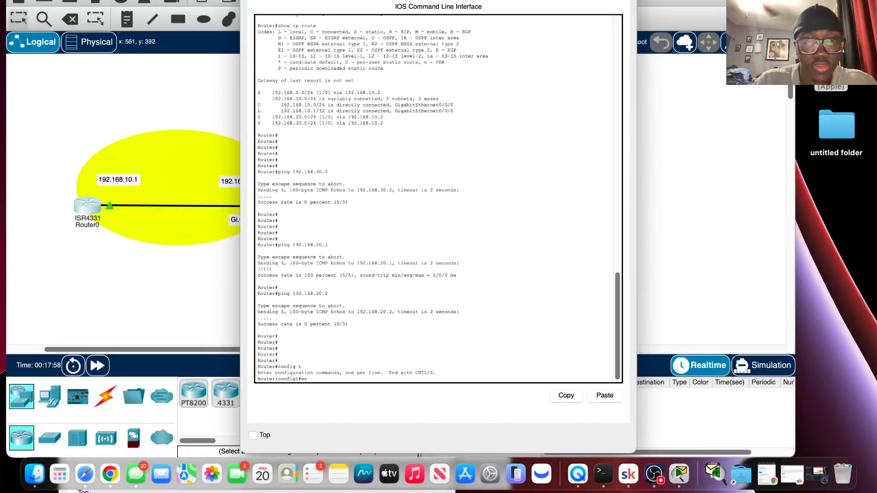
text(ab)
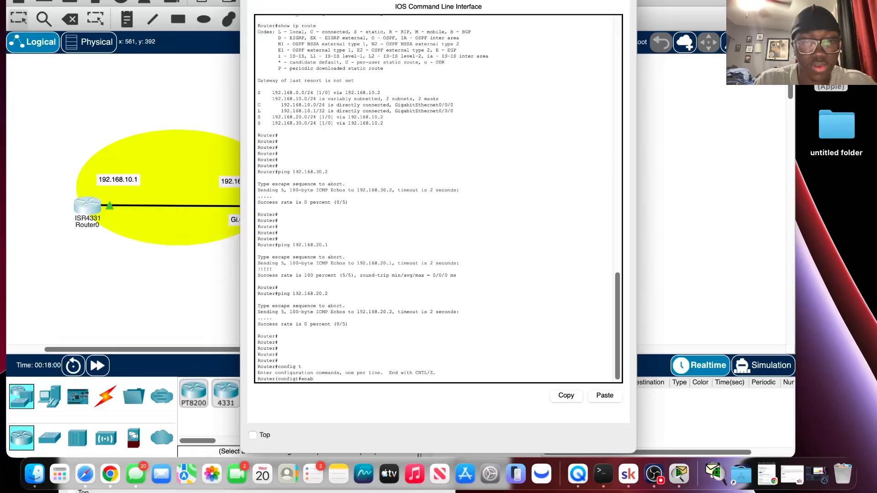
key(BackSpace)
key(BackSpace)
key(BackSpace)
key(BackSpace)
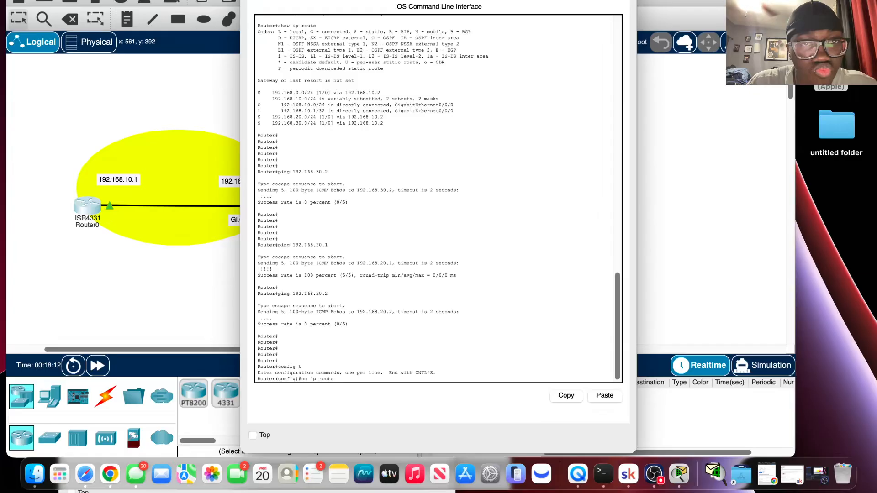
Begin a no ip route command on Router0 for network 192.168.0.0 with mask 255.255.0.0.
text(192)
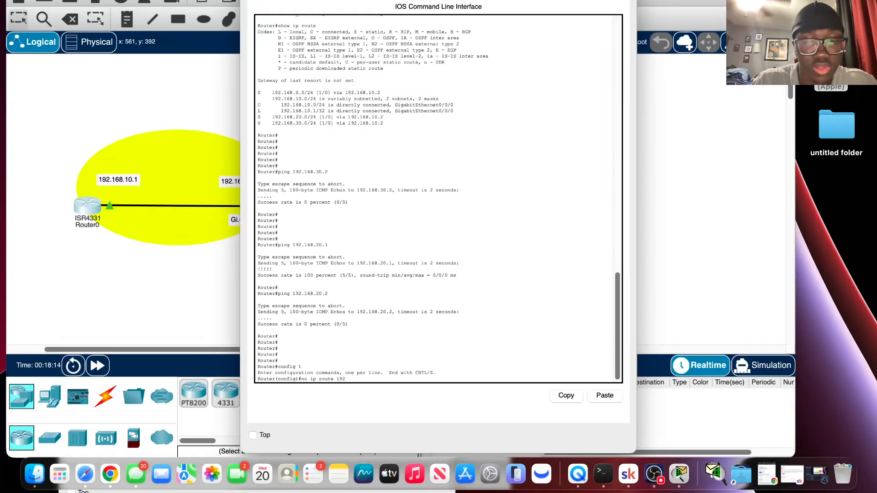
text(.)
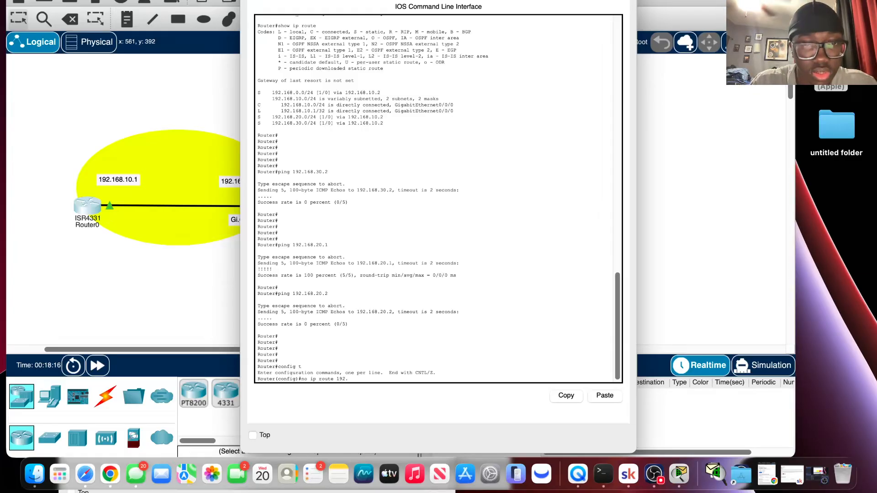
text(16)
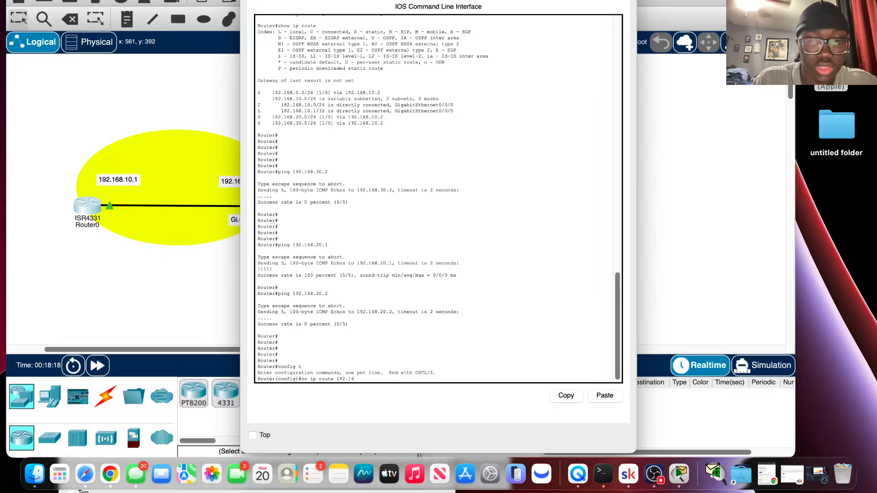
text(8.0.0)
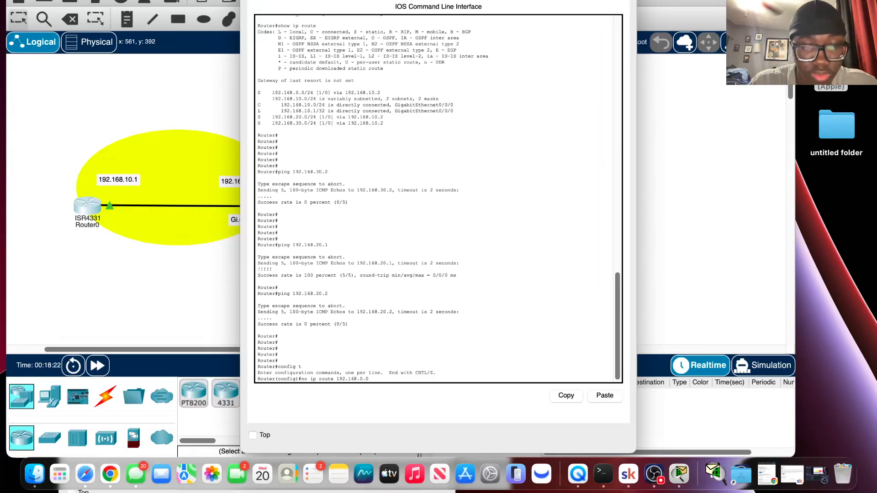
text( 2)
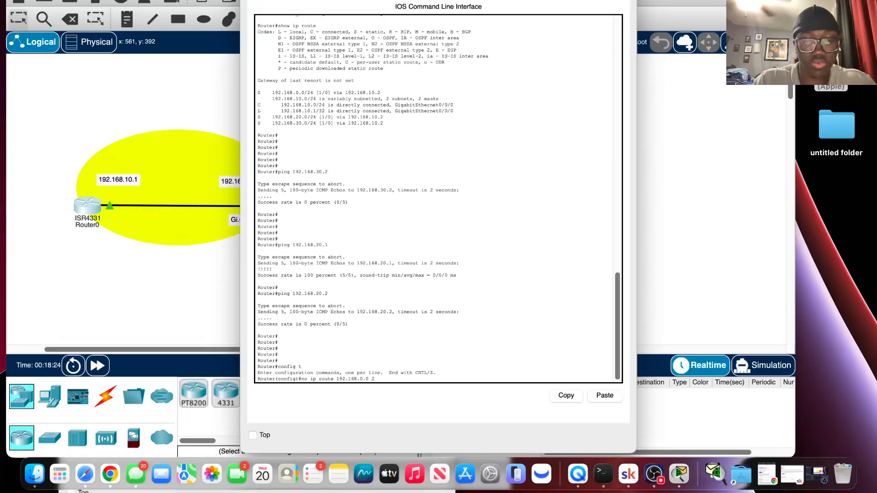
text(55.255)
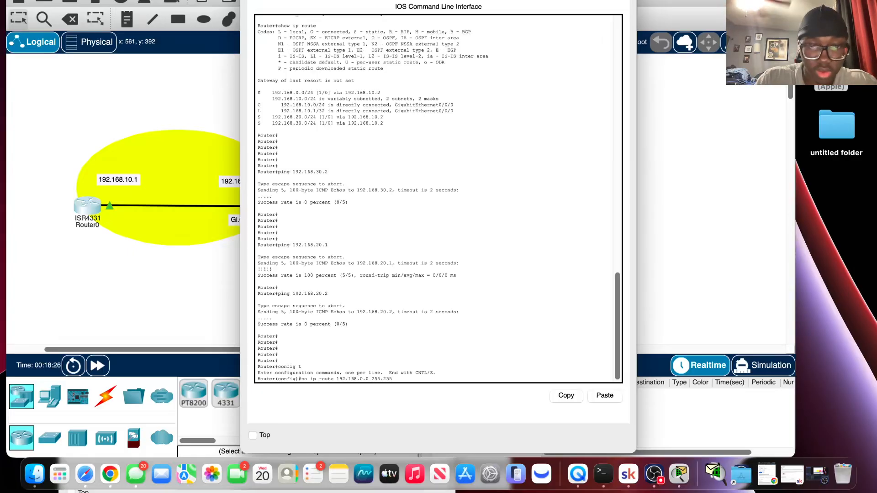
text(.0.)
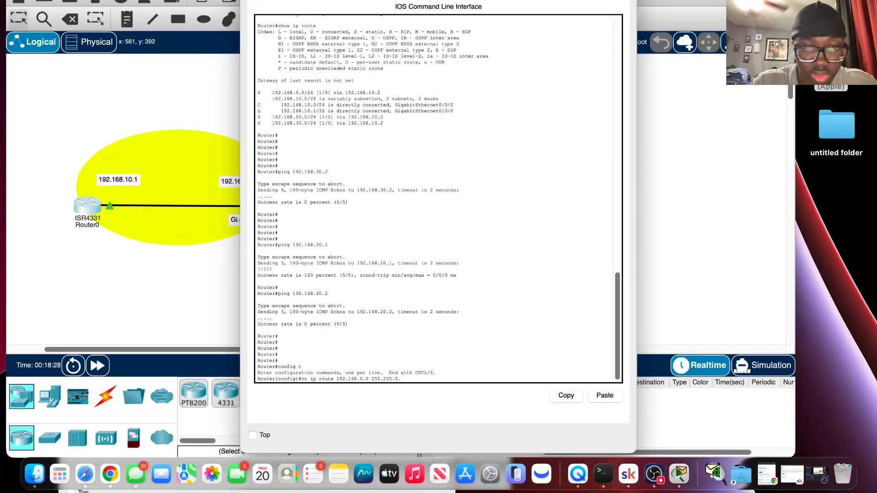
text(0 1)
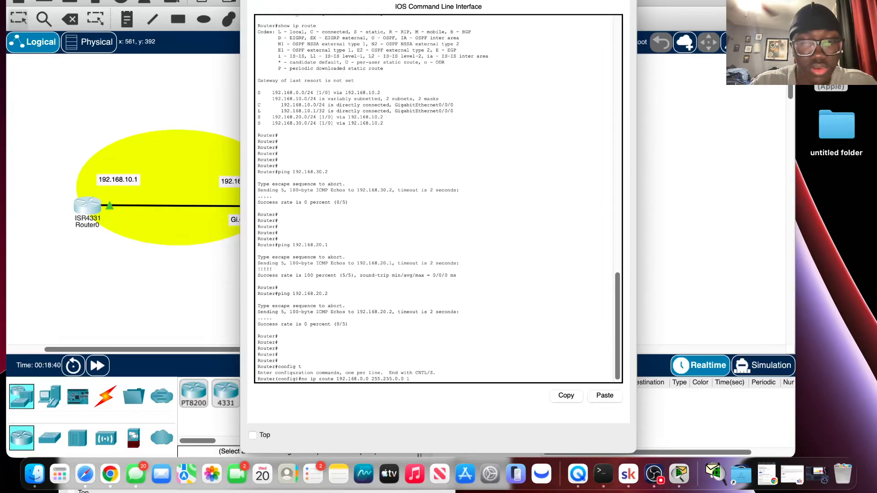
Correct the subnet mask in the unfinished no ip route command to 255.255.255.0.
text(92)
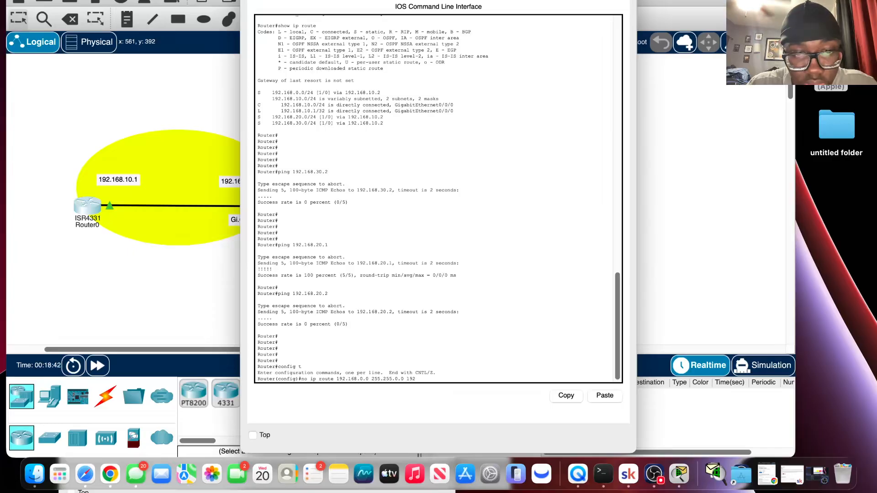
key(BackSpace)
key(BackSpace)
key(BackSpace)
key(BackSpace)
key(BackSpace)
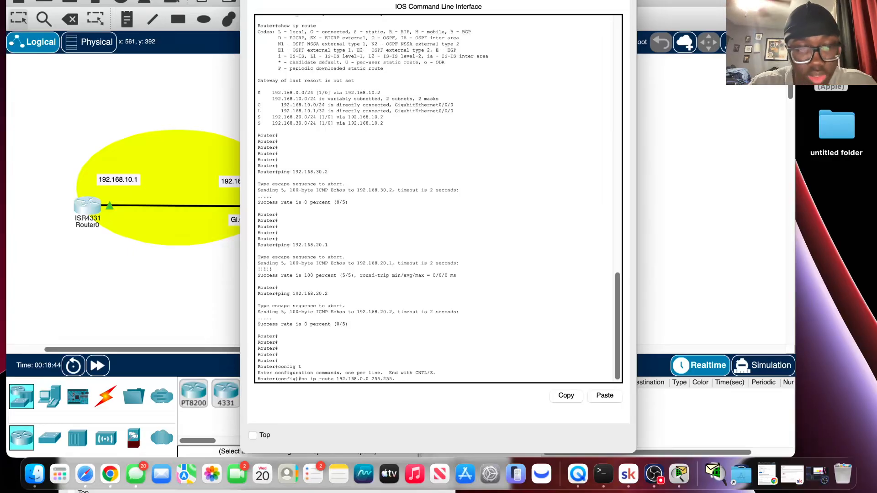
text(55)
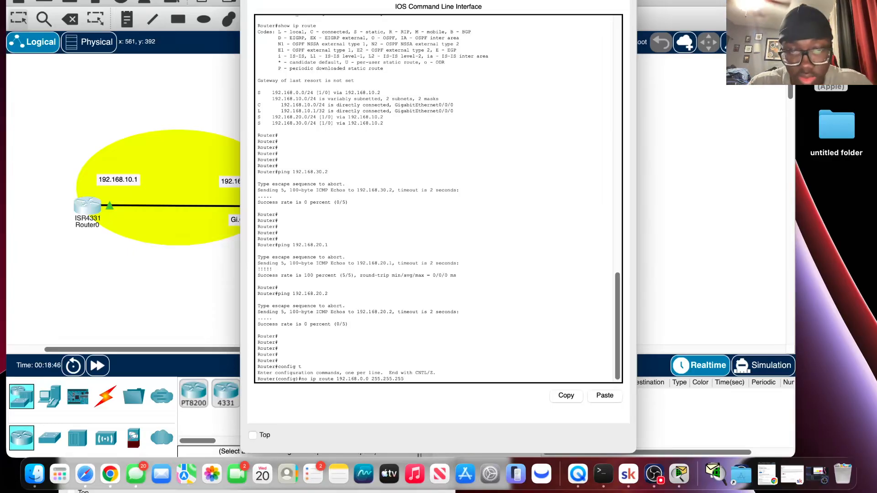
text(.0)
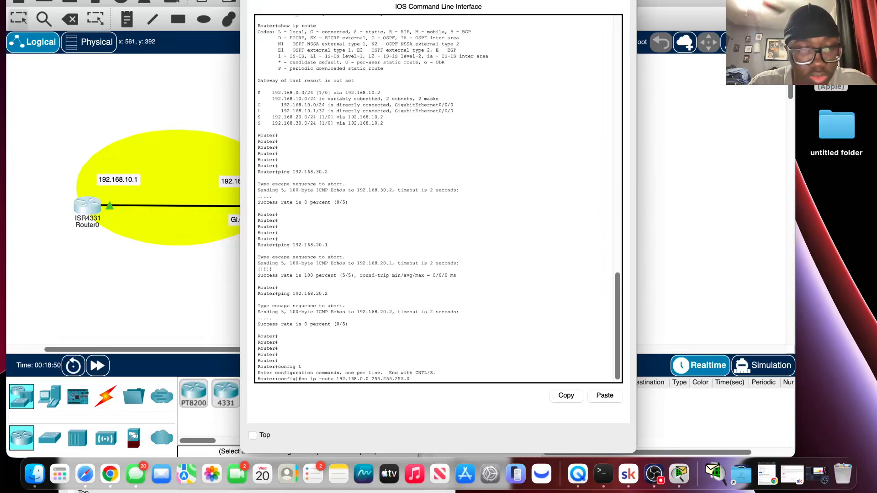
text(  192)
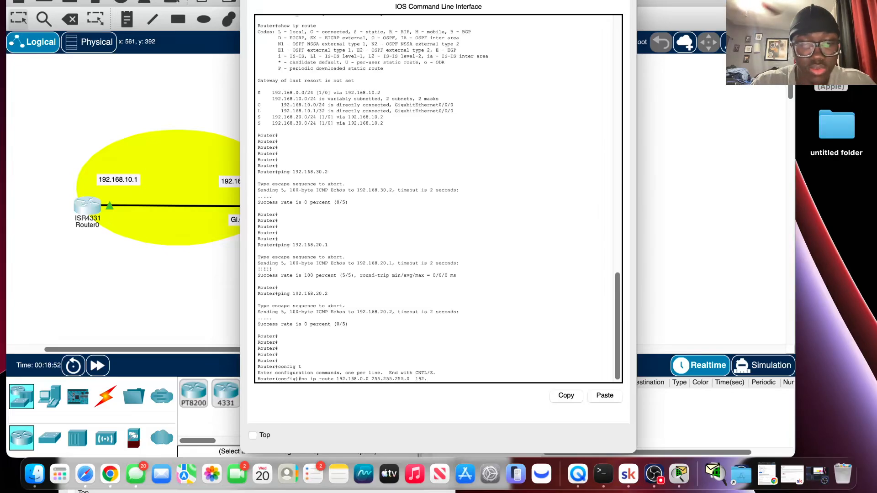
text(.168)
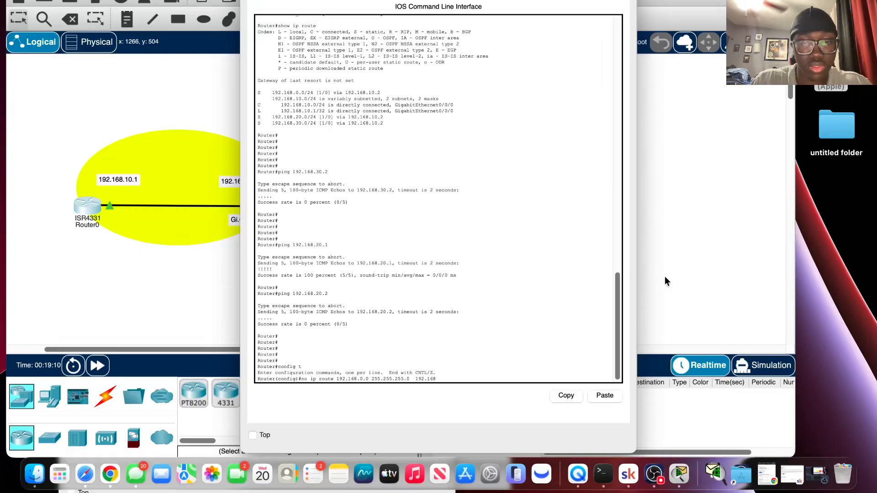
Complete the route removal command with next hop 192.168.10.2 and run it.
text(10.2)
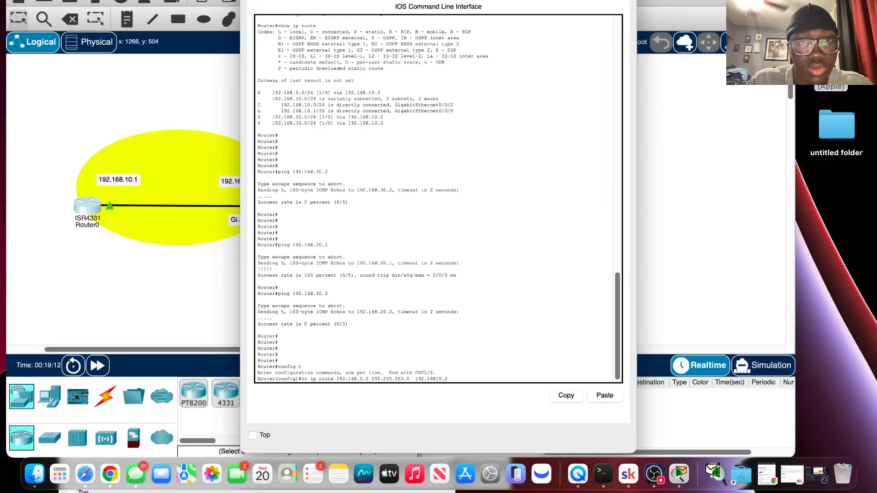
key(Left)
key(Left)
key(Left)
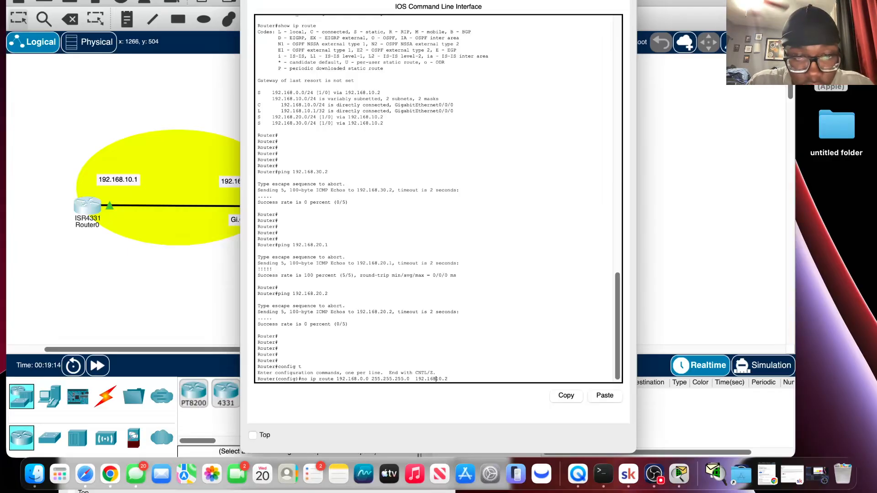
text(.)
key(Delete)
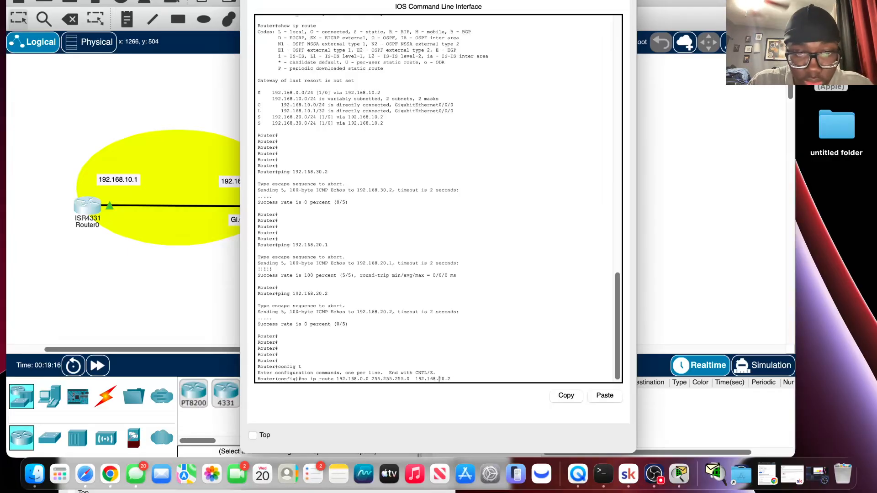
key(Return)
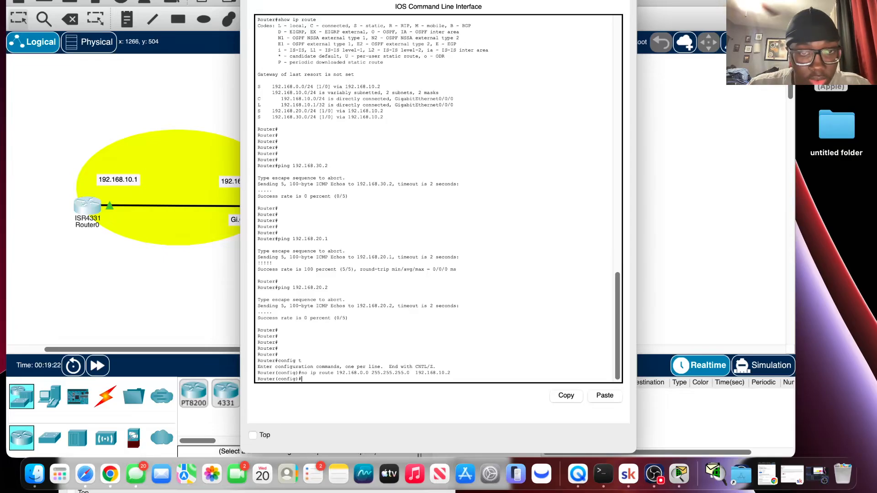
Recall the route removal command and change its subnet mask to 255.255.0.0.
key(Up)
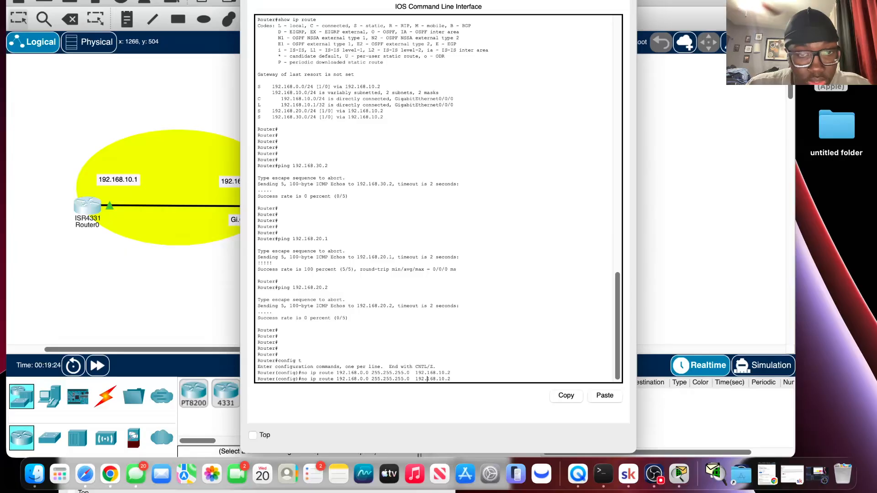
key(BackSpace)
key(BackSpace)
key(BackSpace)
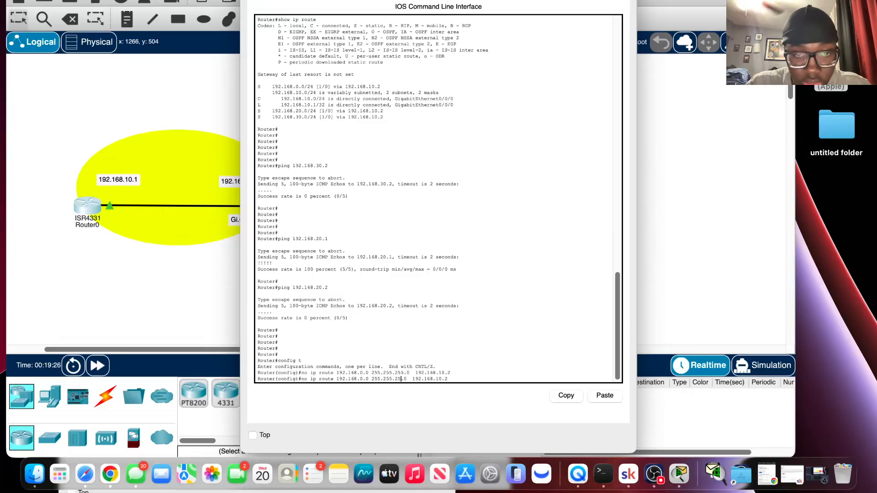
text(0)
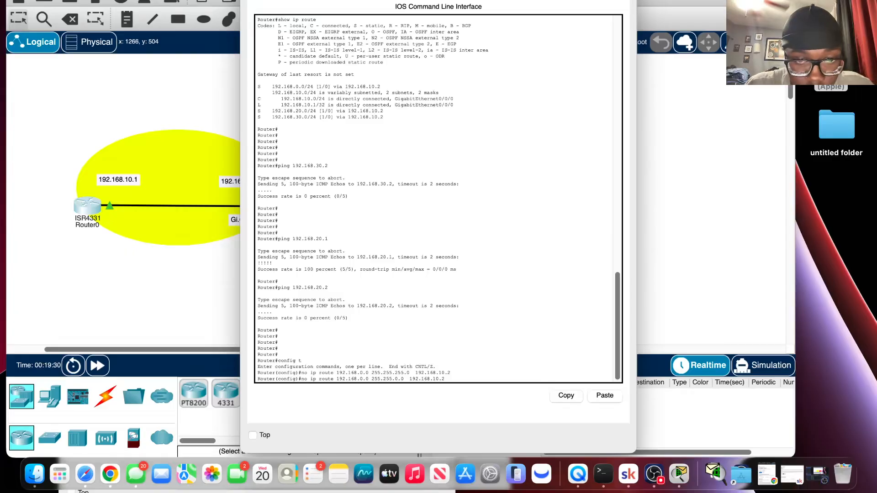
Strip the no to add ip route 192.168.0.0 255.255.0.0 192.168.10.2 on Router0, and end configuration mode.
key(Left)
key(Left)
key(Left)
key(Left)
key(Left)
key(Left)
key(Left)
key(Left)
key(Left)
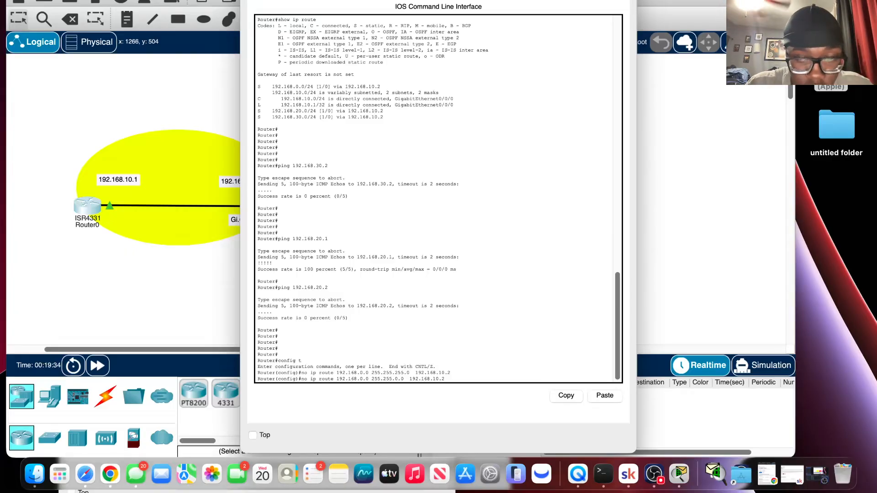
key(BackSpace)
key(BackSpace)
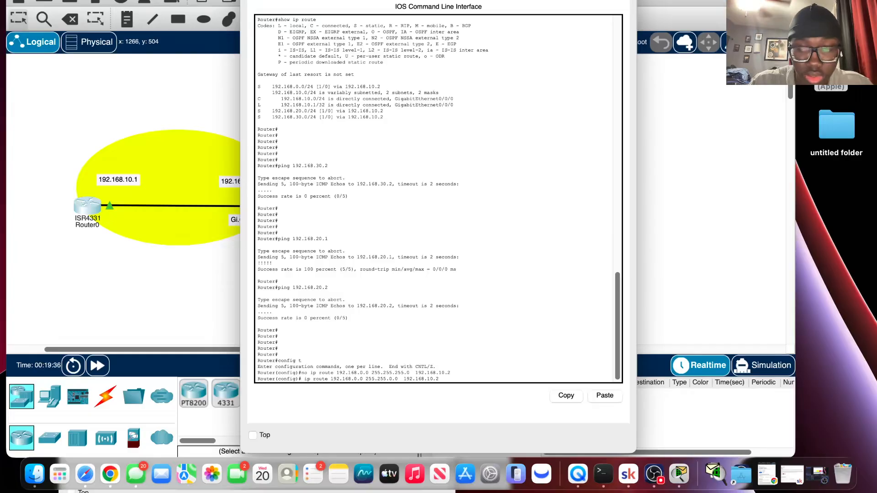
key(BackSpace)
key(Return)
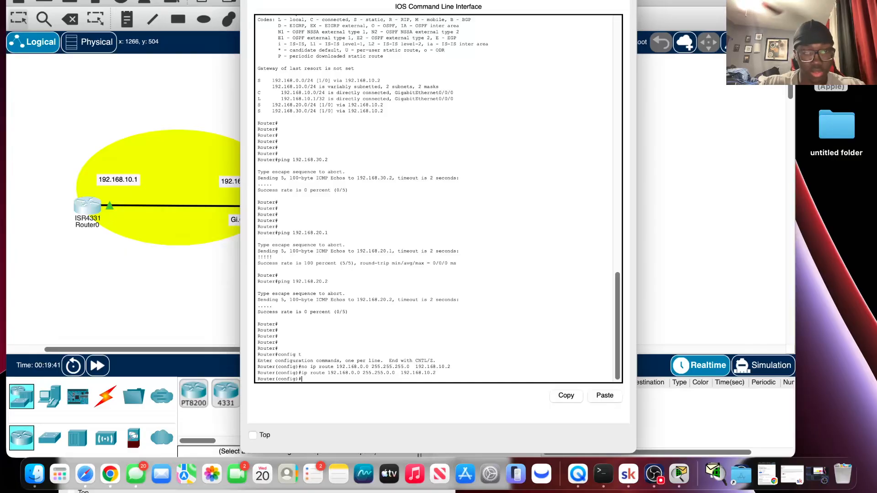
text(end)
key(Return)
key(Return)
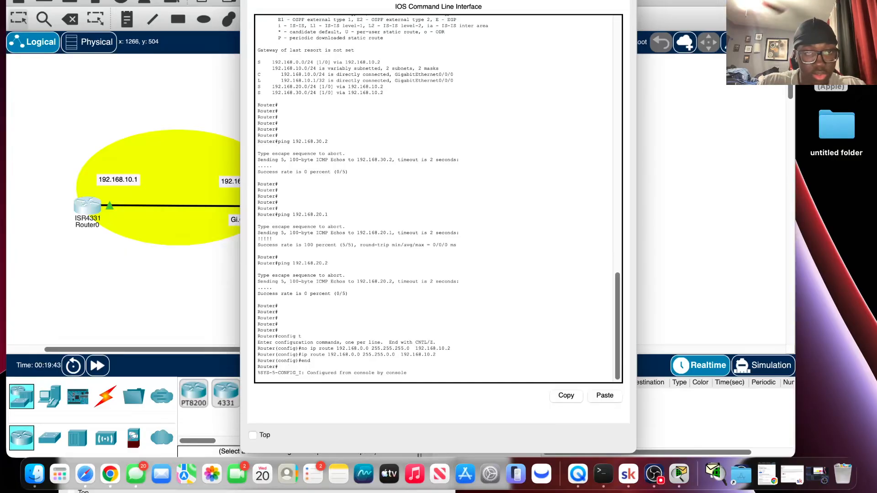
Display Router0's routing table with show ip rout to check the replaced static route.
text(sh)
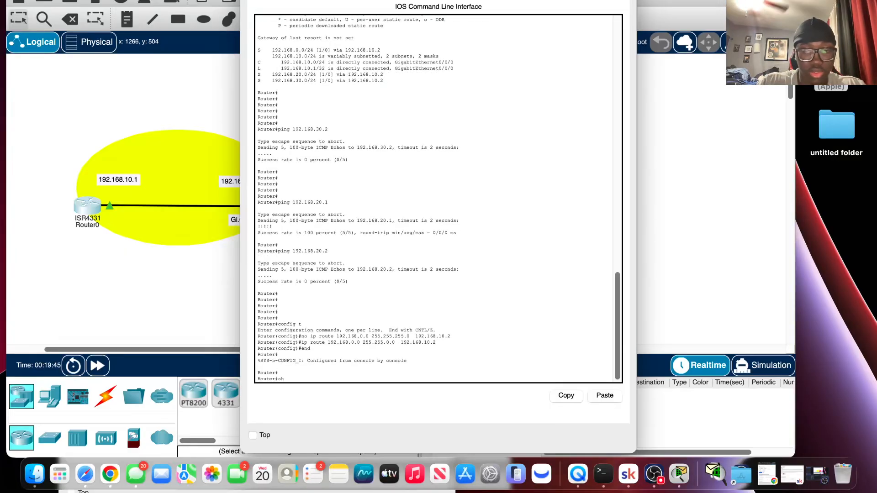
text(ow ip rou)
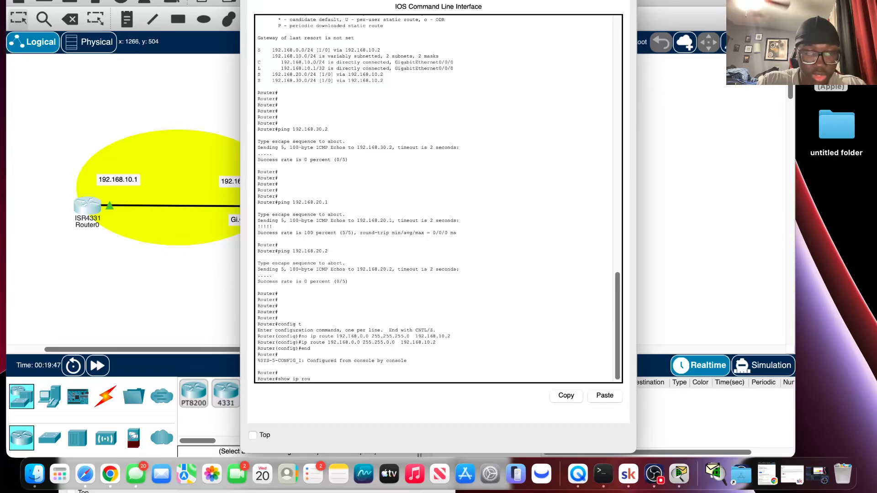
text(ty)
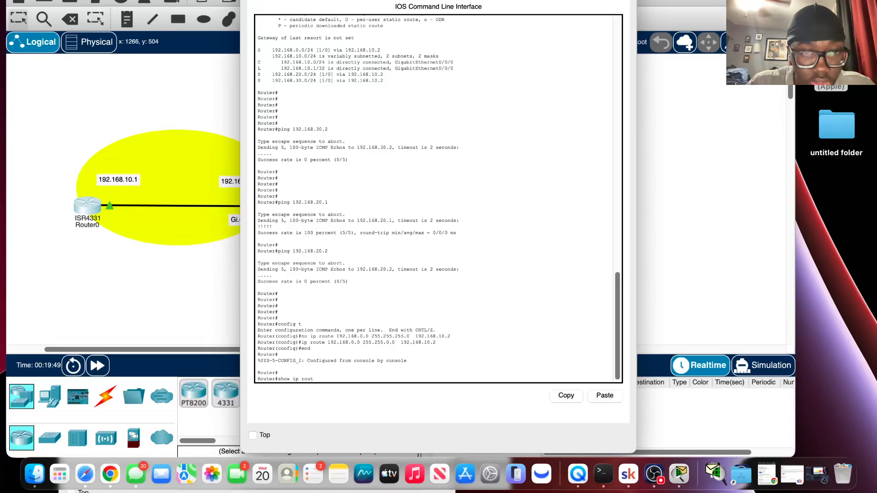
key(Return)
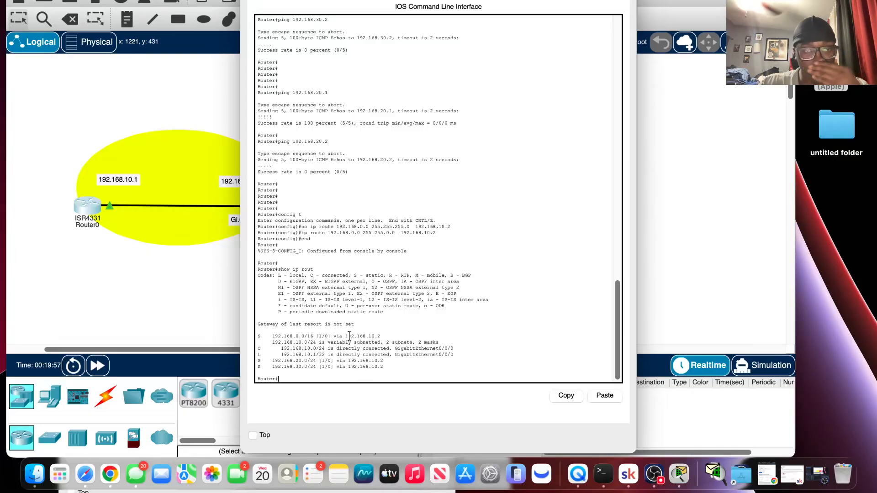
Leave Router0's console and review the static and connected routes in Router1's CLI.
click(250, 0)
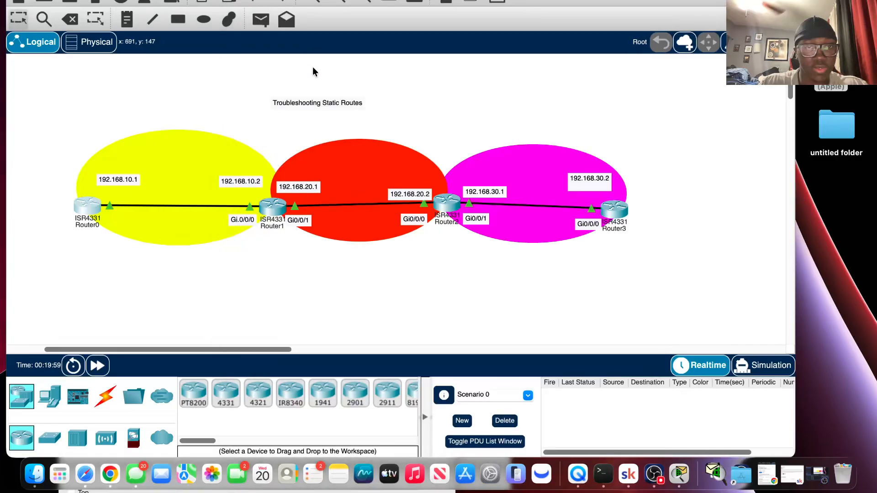
click(275, 207)
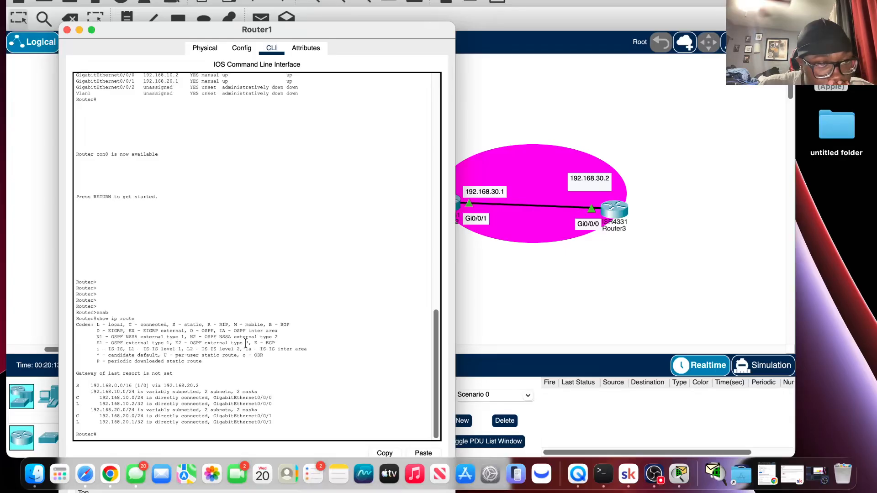
click(501, 249)
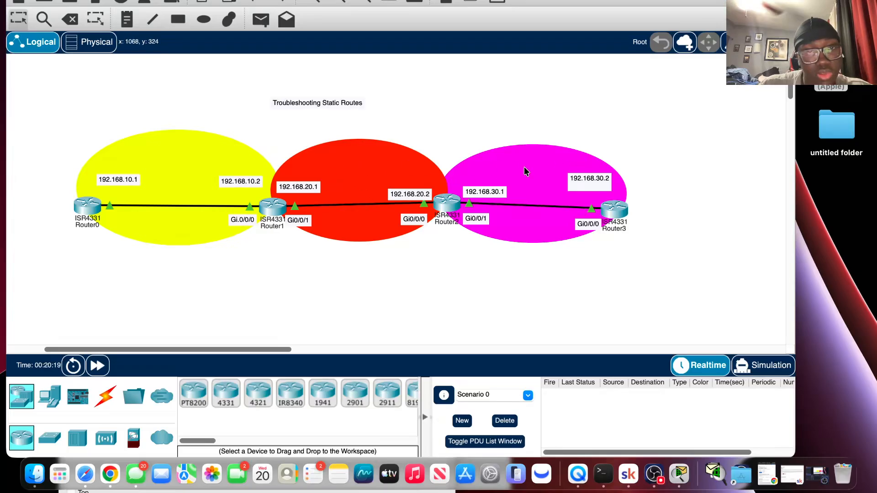
Reopen Router1's CLI and enter global configuration mode with config t.
click(275, 204)
key(Return)
key(Return)
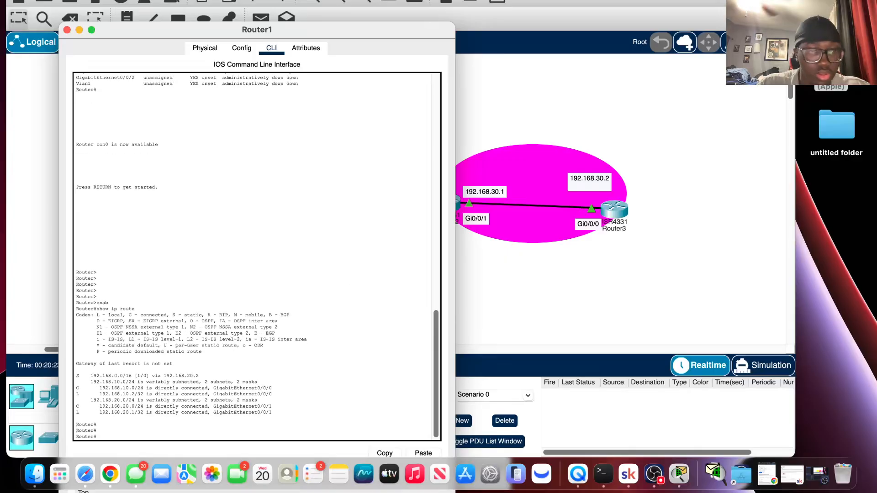
key(Return)
key(Return)
text(e)
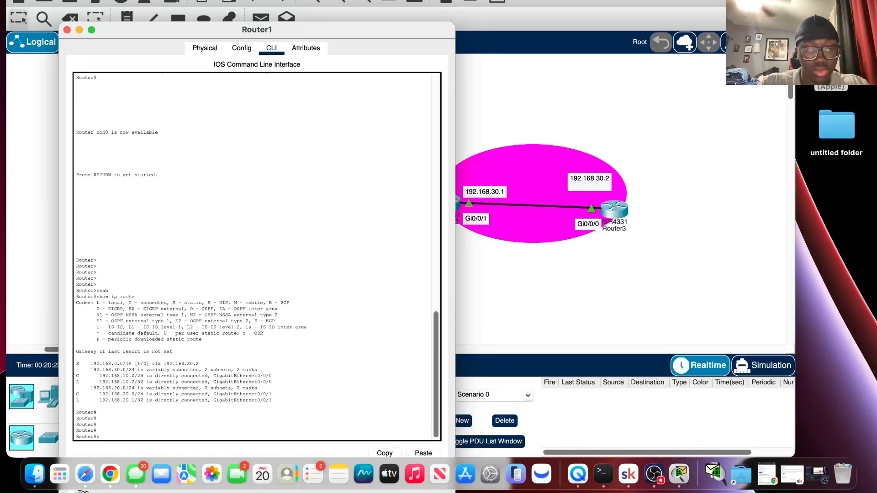
text(nab)
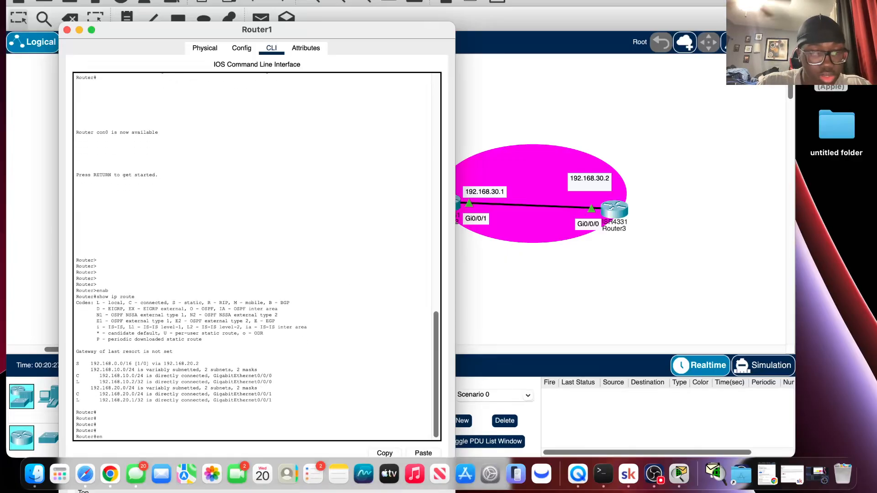
key(BackSpace)
key(BackSpace)
text(config)
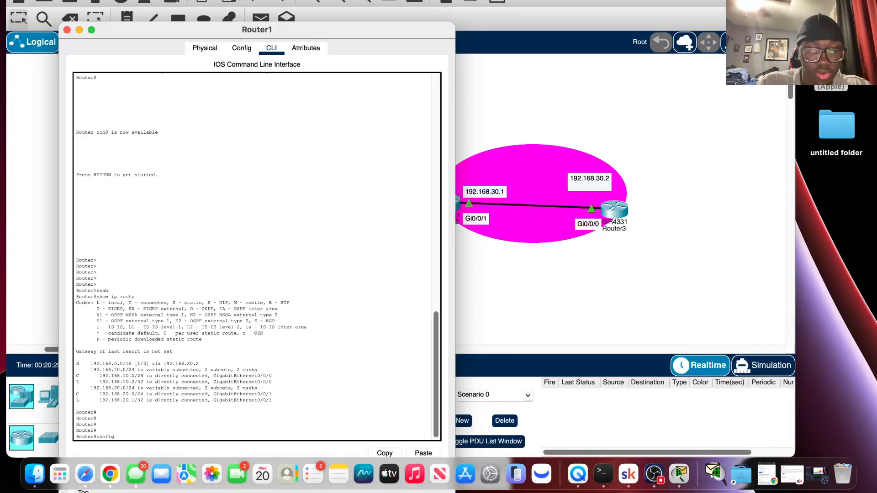
text( t)
key(Return)
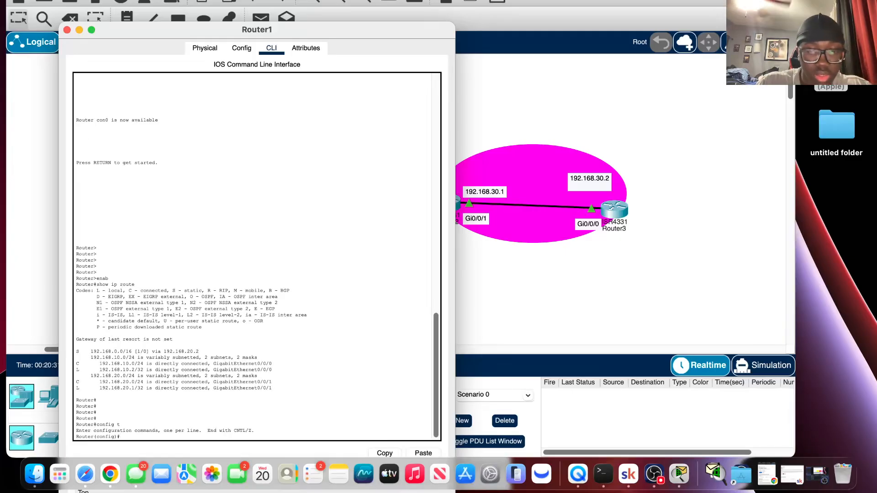
Start an ip route command on Router1 for network 192.168.10.0 with mask 255.255.255.0.
text(ip)
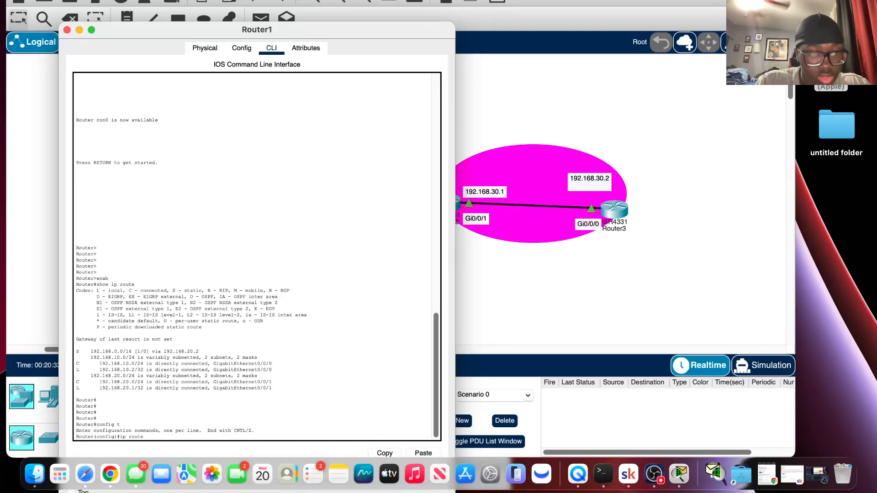
text( route)
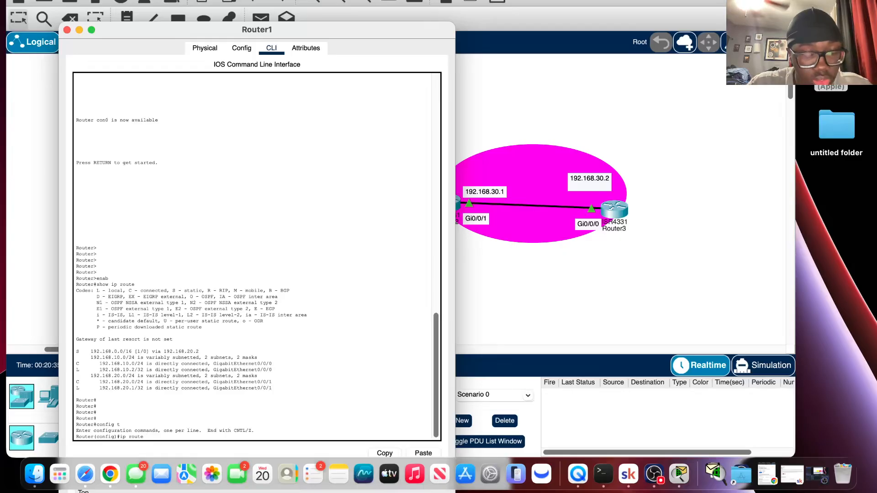
text( 19)
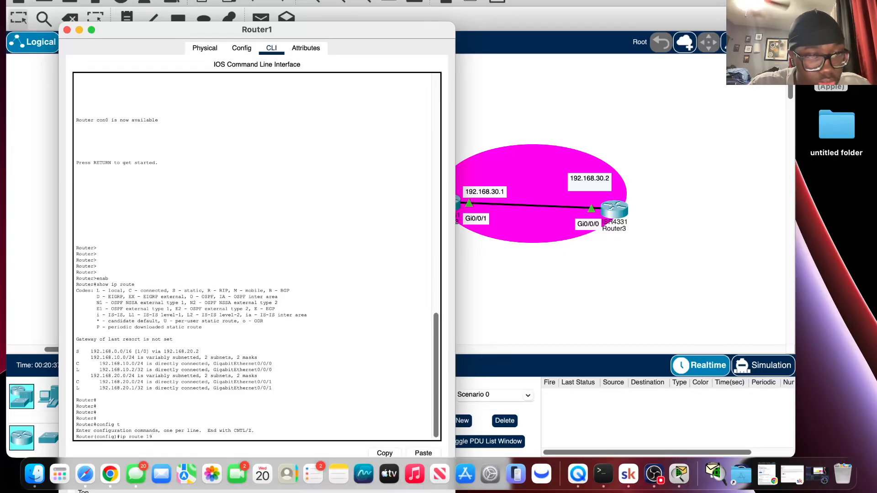
text(2)
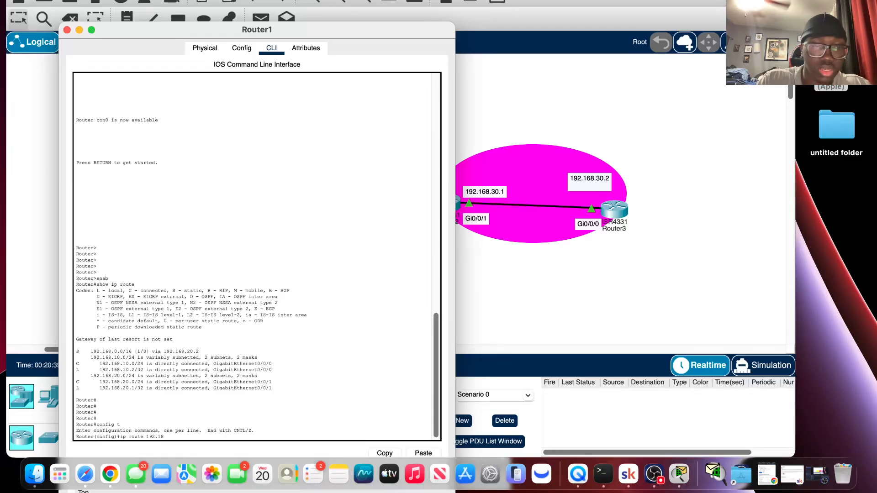
text(.18)
key(BackSpace)
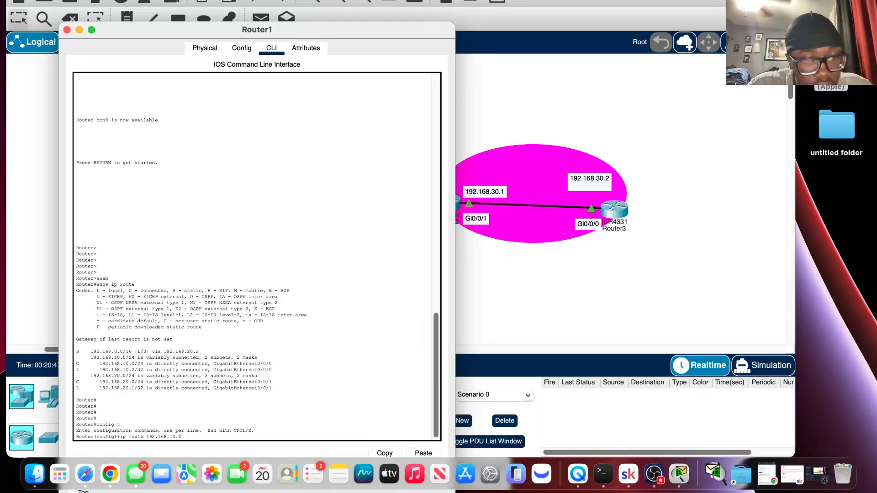
text(55.)
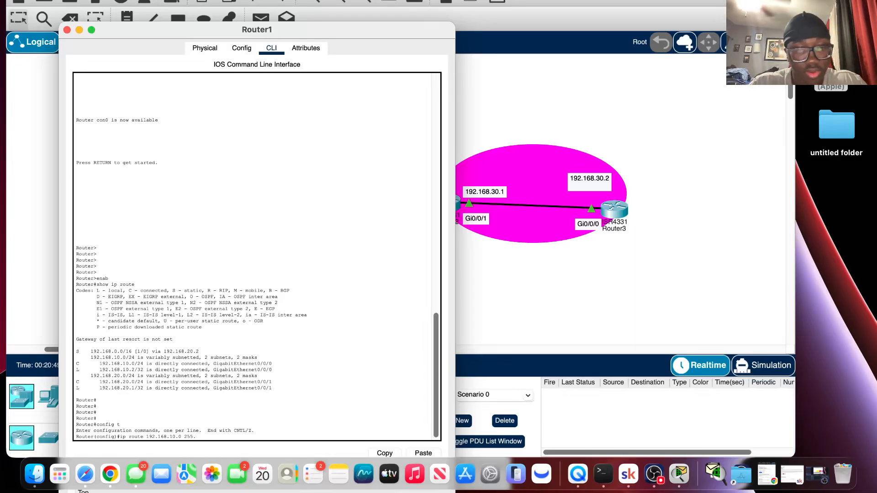
text(255.255.0)
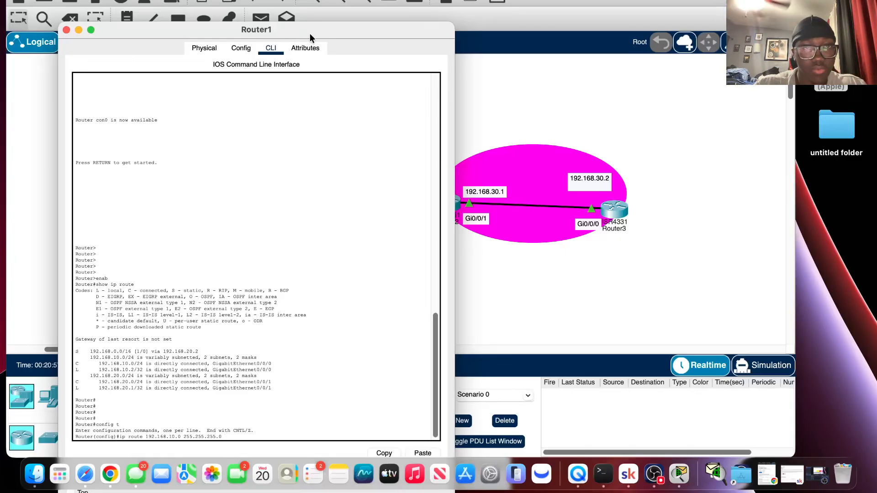
drag(310, 34, 350, 3)
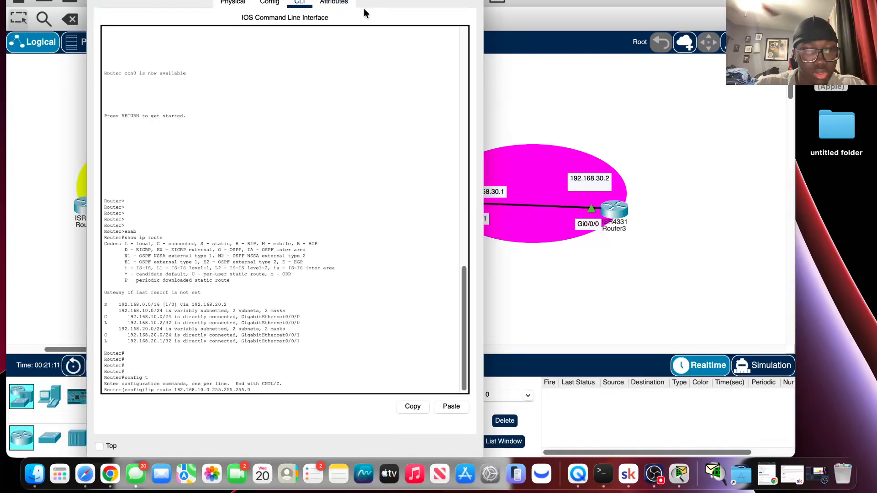
Complete the ip route command with next hop 192.168.20.2 and run it.
text(192)
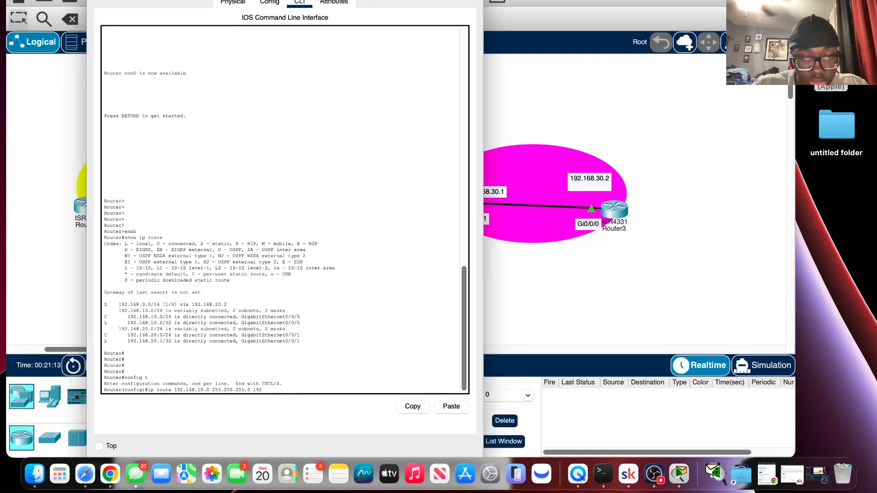
text(.)
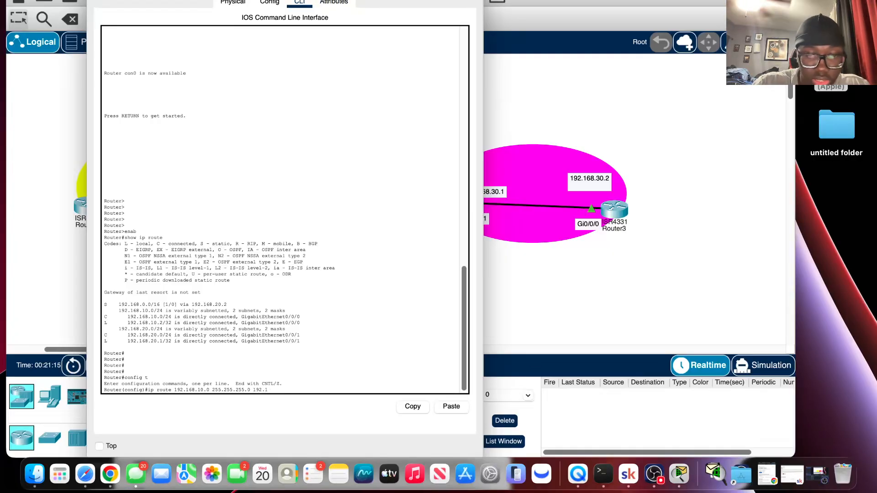
text(168.20.2)
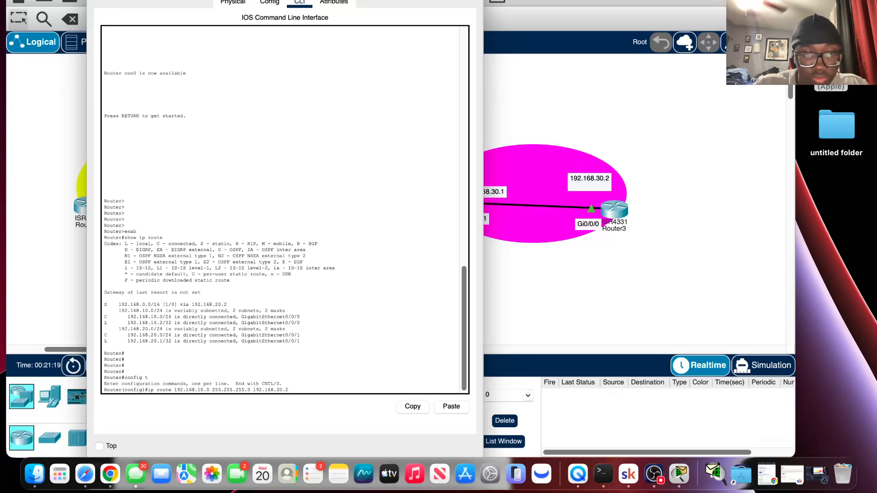
key(Return)
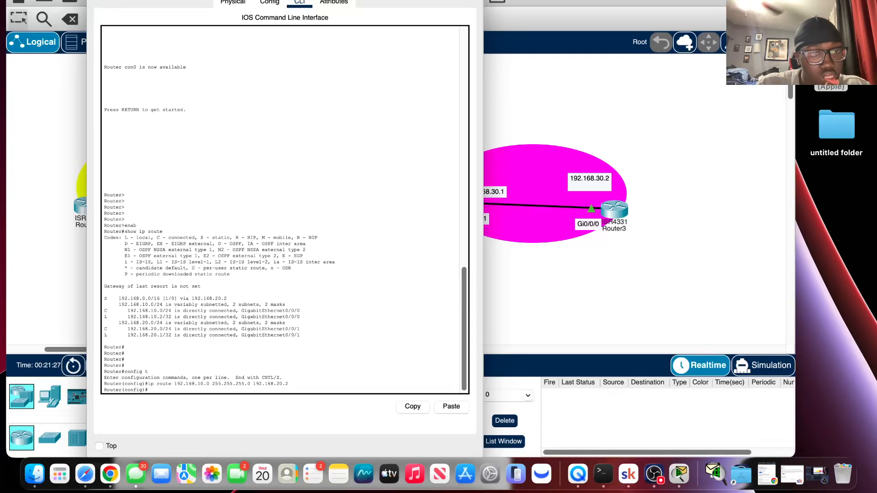
Recall the route command, change its network to 192.168.30.0, and run it with the same mask and next hop.
key(Up)
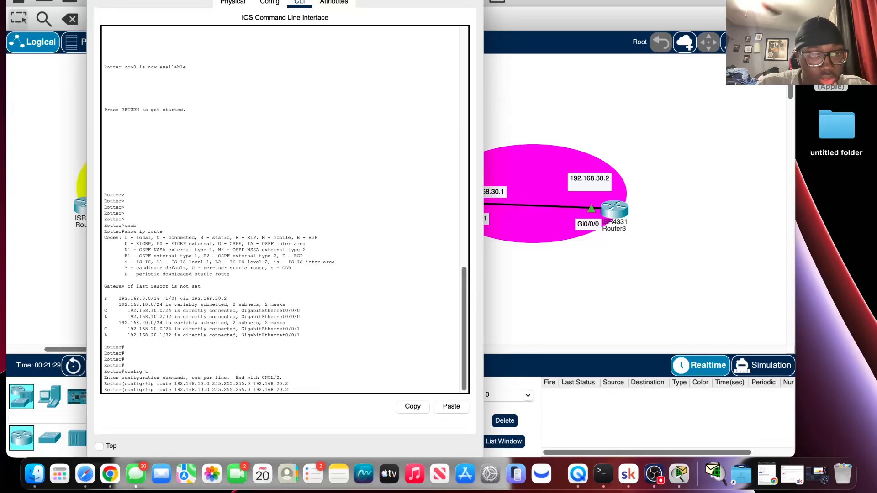
key(Left)
key(Left)
key(Left)
key(Left)
key(Left)
key(Left)
key(Left)
key(Left)
key(Left)
key(Left)
key(Left)
key(Left)
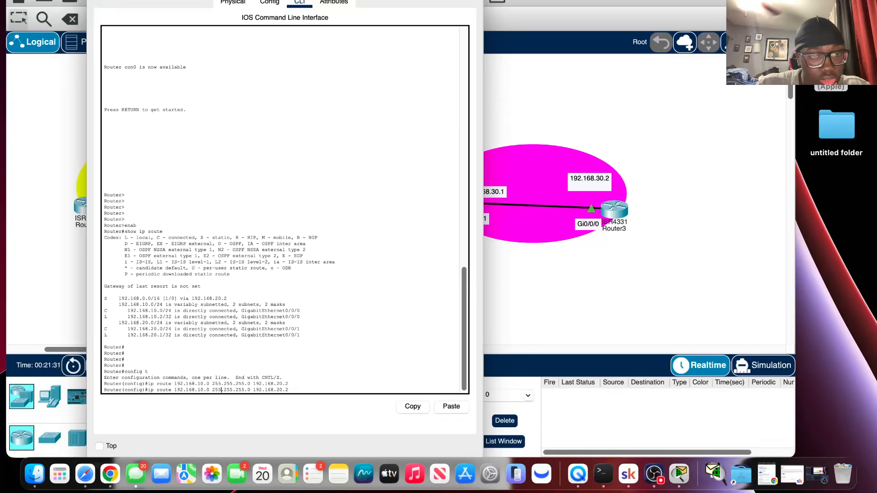
key(Left)
key(Left)
key(BackSpace)
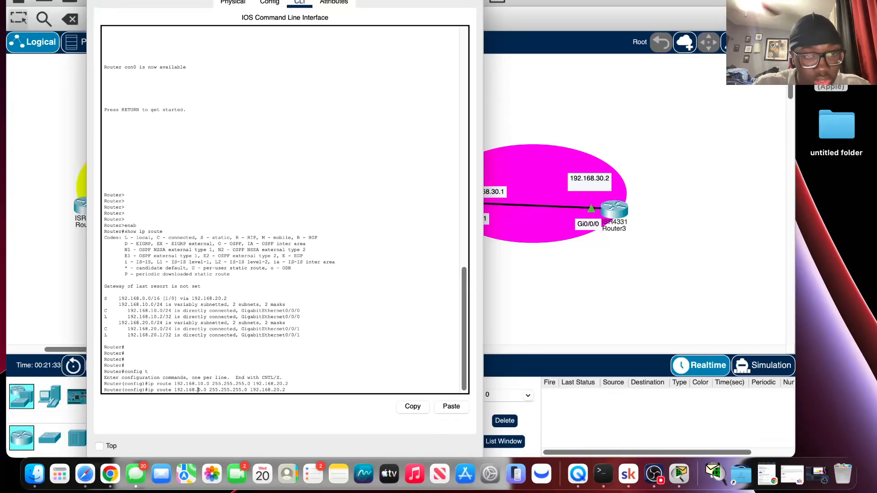
text(30)
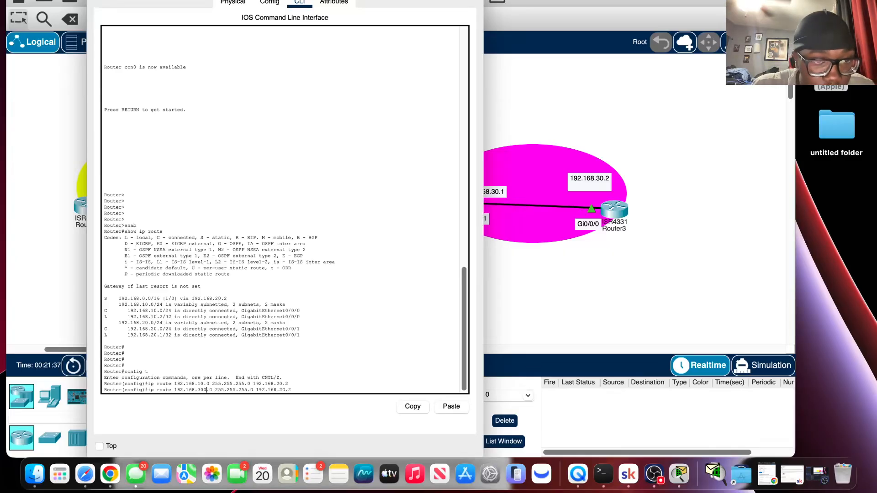
key(Delete)
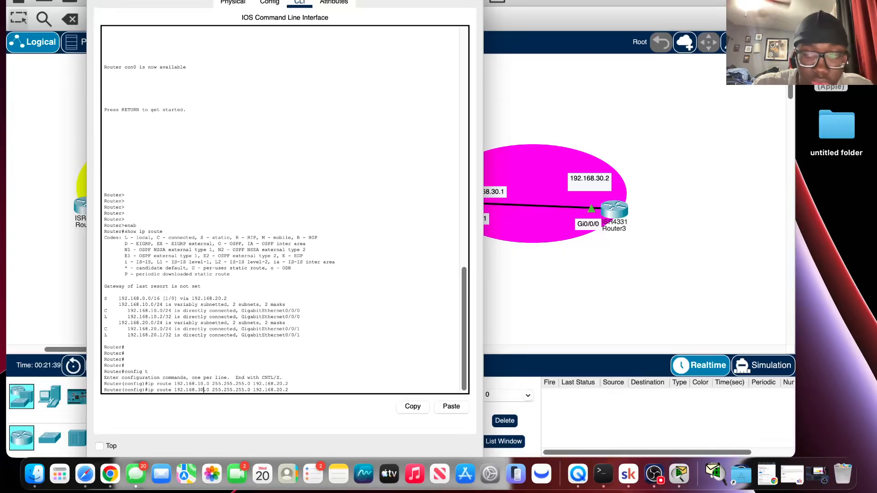
key(Return)
Exit configuration mode, display Router1's routing table with show ip route, and close its console.
text(er(config)#e)
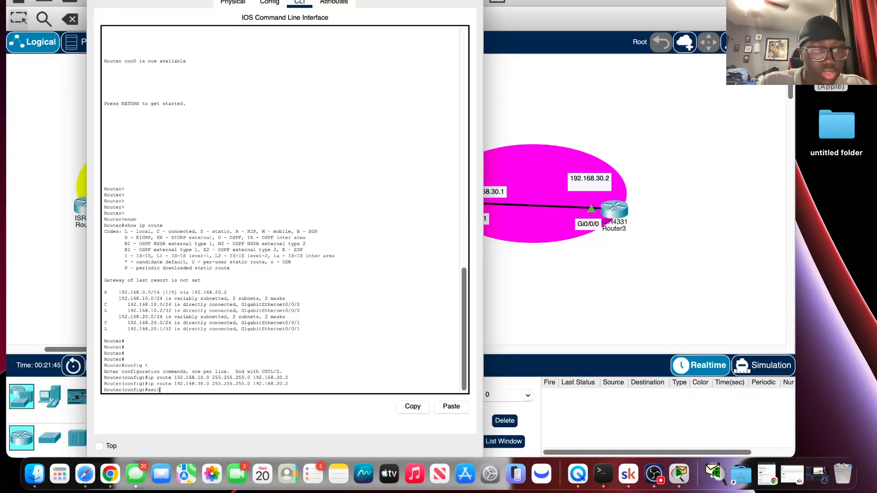
text(xit)
key(Return)
key(Return)
key(Return)
key(Return)
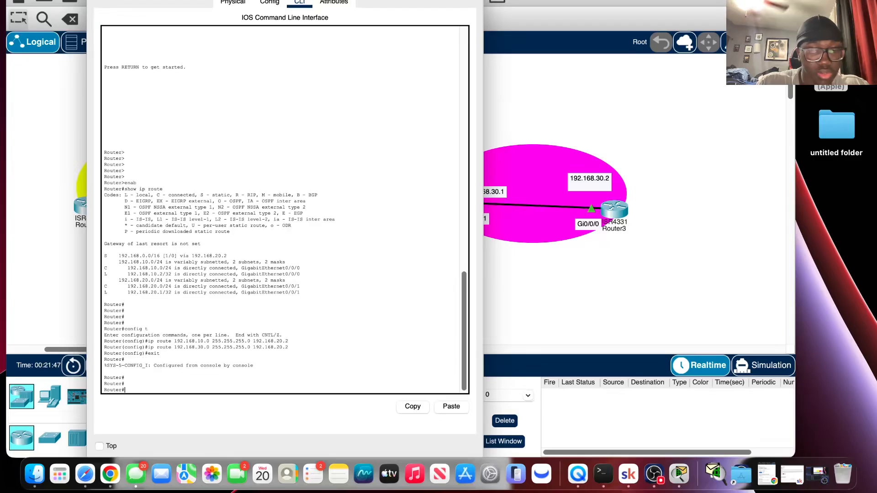
text(show ip route)
key(Return)
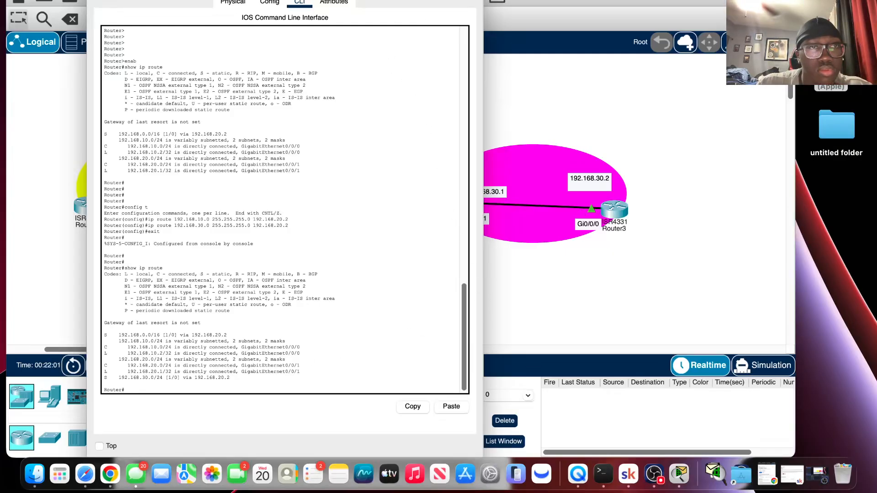
click(96, 1)
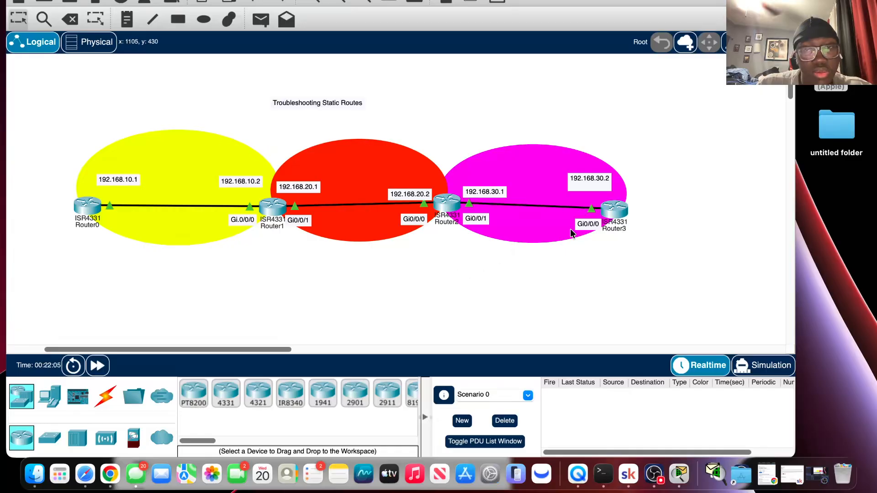
click(614, 209)
click(718, 264)
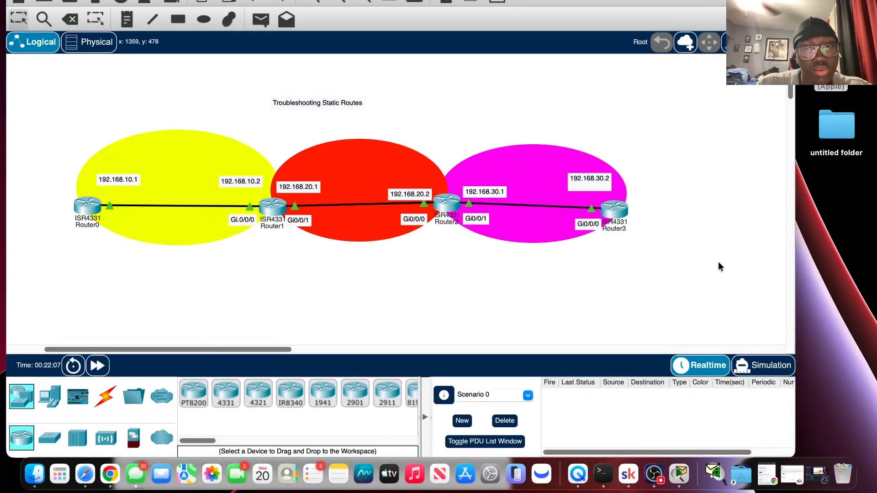
In Simulation mode, set Router0 as the source of a simple PDU and play the simulation.
click(758, 364)
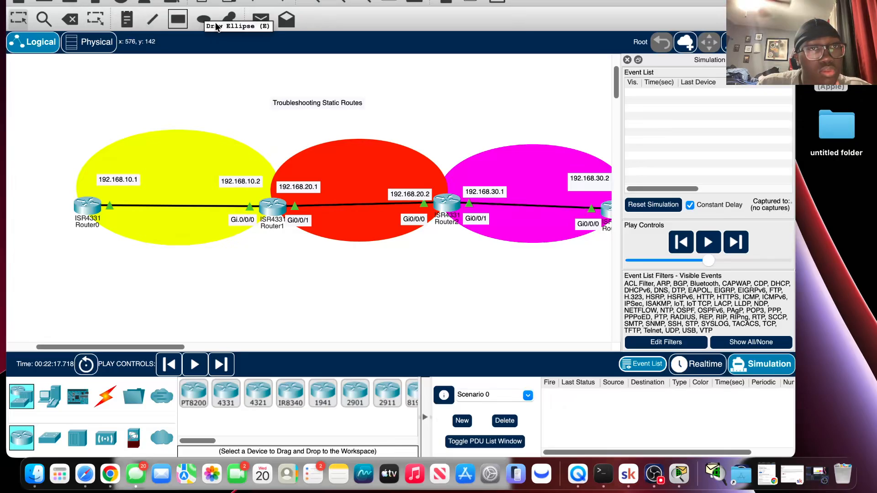
click(263, 23)
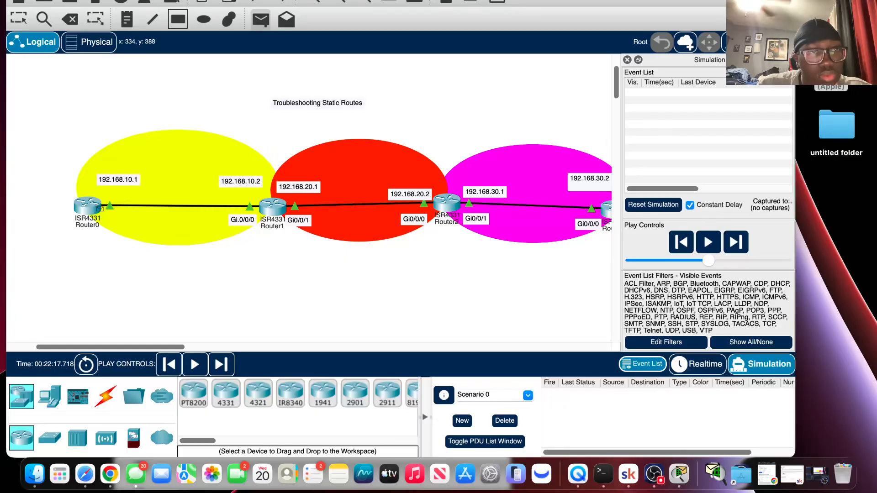
click(91, 208)
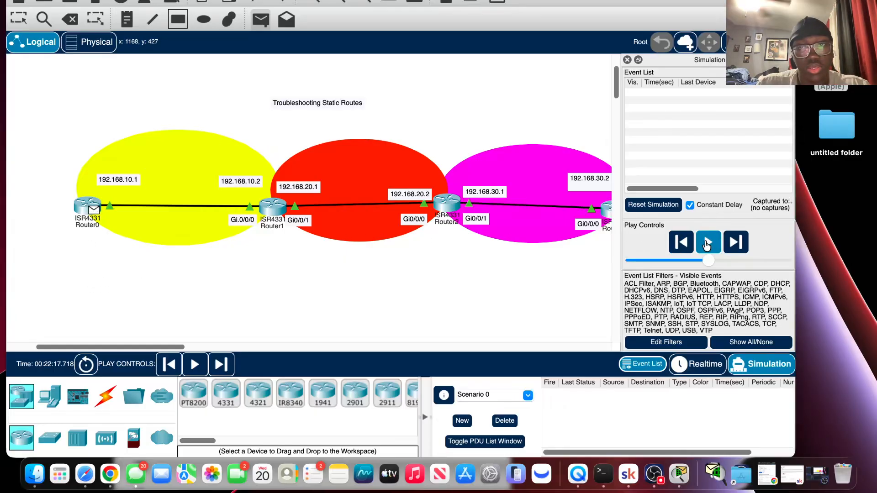
click(707, 244)
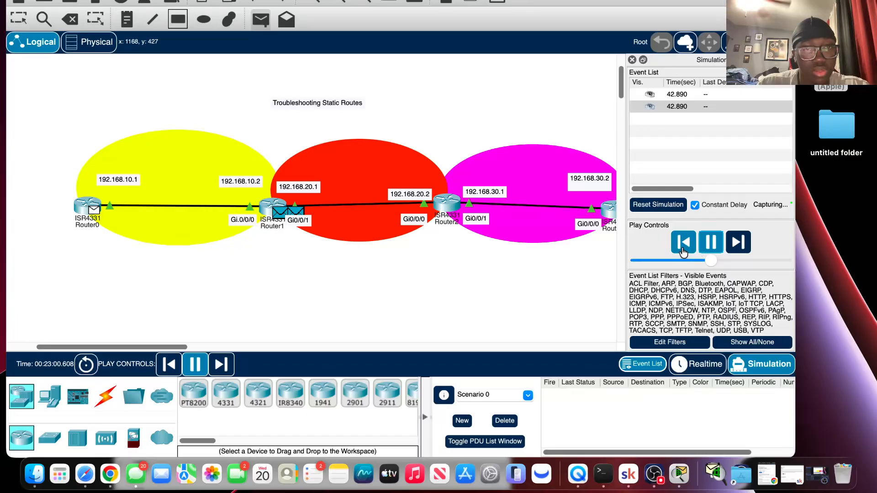
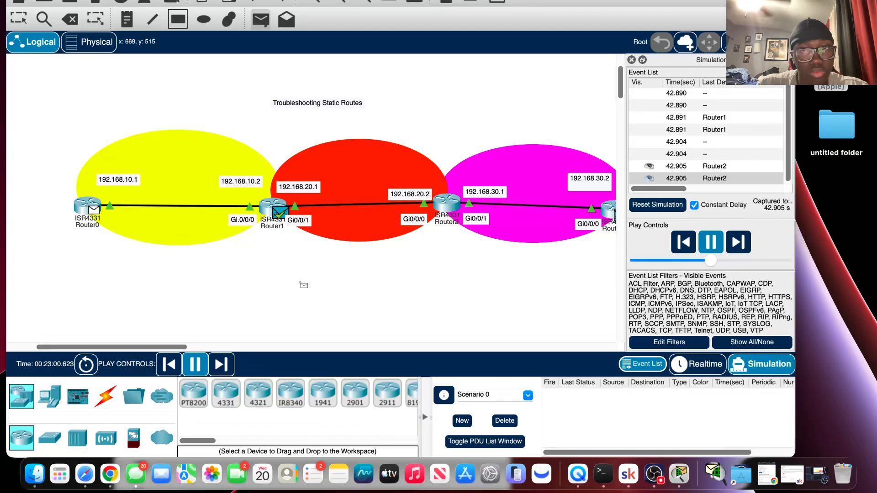
Close the simulation event list, switch to the selection tool, and enter privileged mode on Router3's console with enab.
click(631, 59)
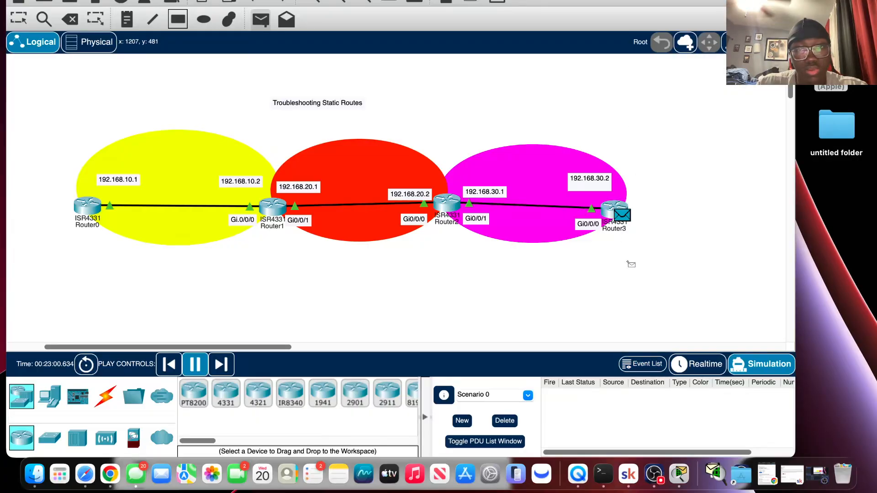
click(13, 22)
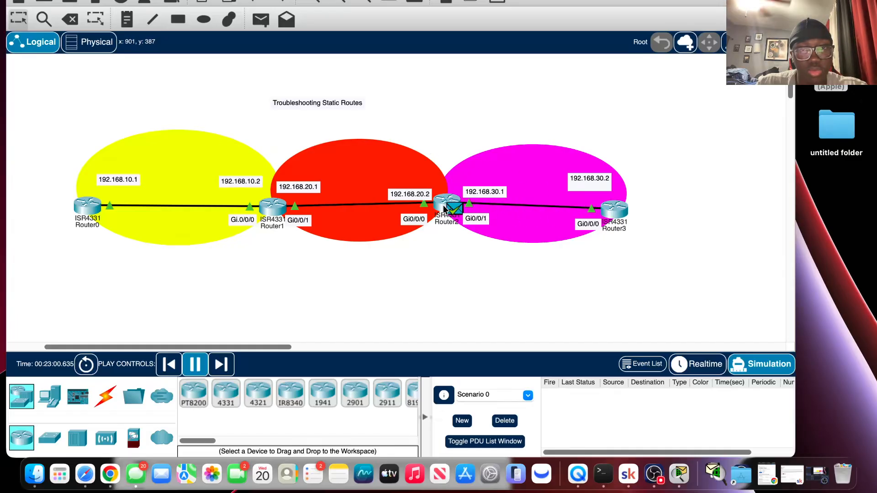
click(621, 214)
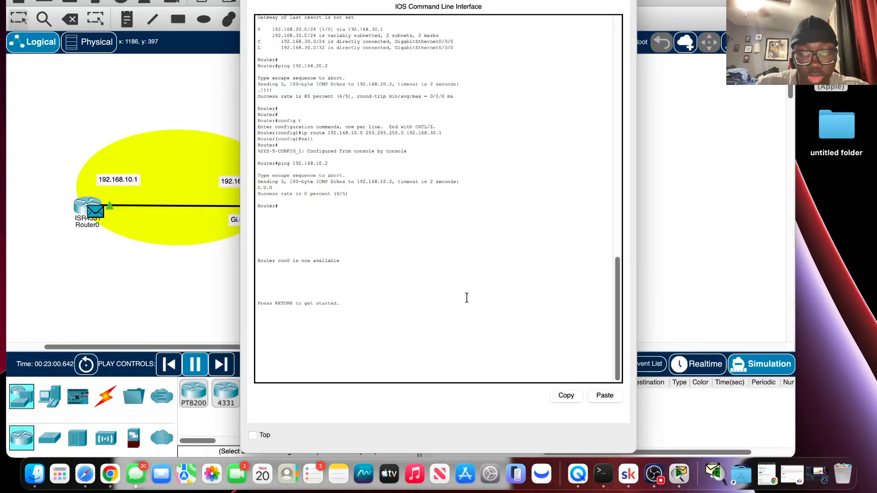
key(Return)
key(Return)
key(Return)
key(Return)
key(Return)
text(en)
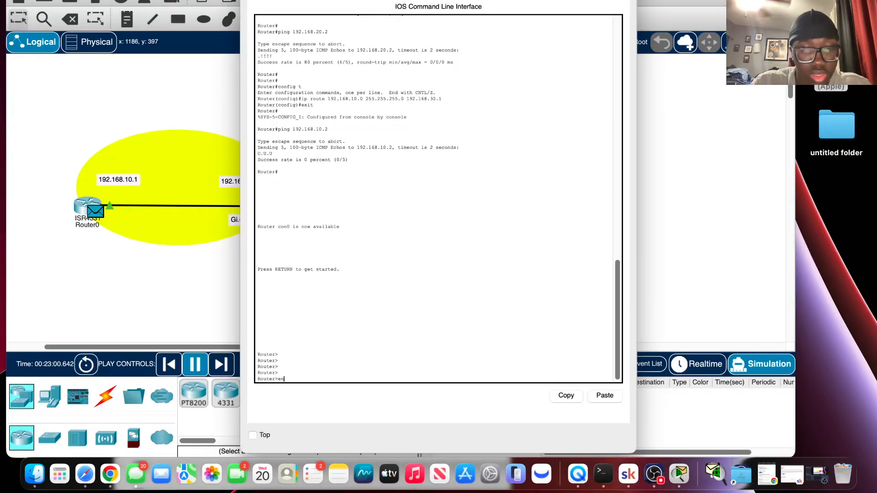
text(ab)
key(Return)
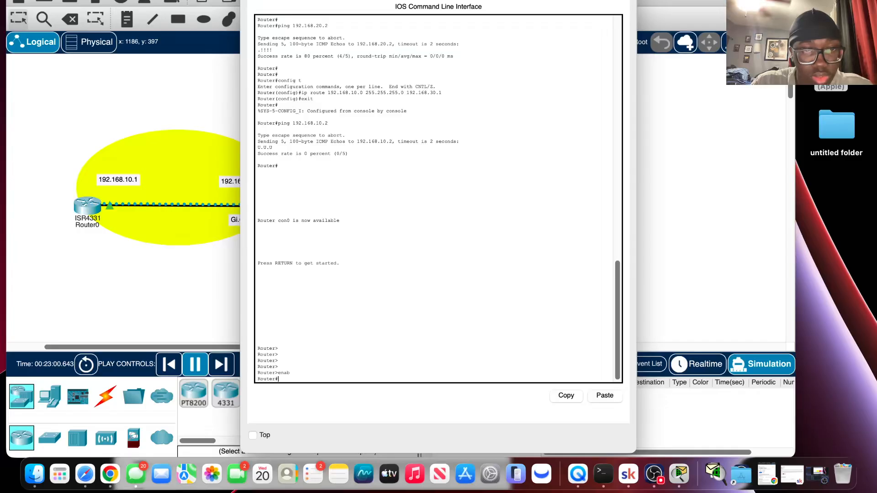
Switch to Realtime mode and ping 192.168.10.1 from Router3's console.
click(690, 364)
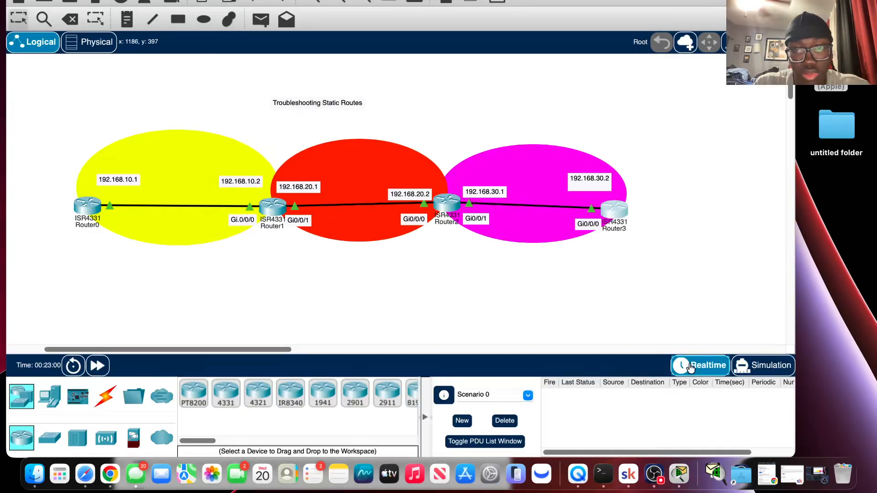
click(613, 211)
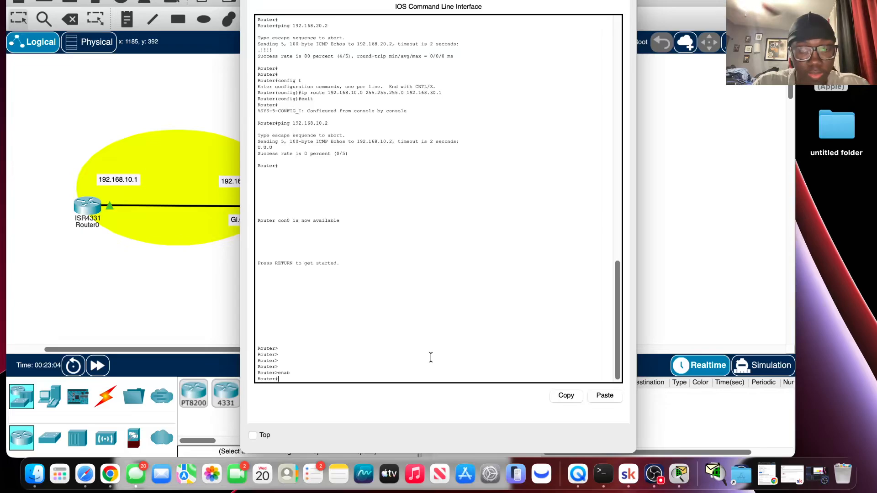
text(enab)
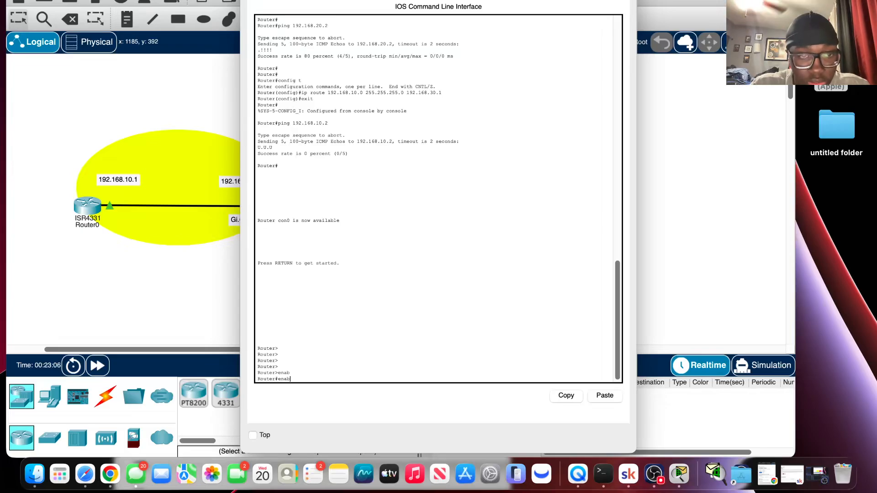
key(BackSpace)
key(BackSpace)
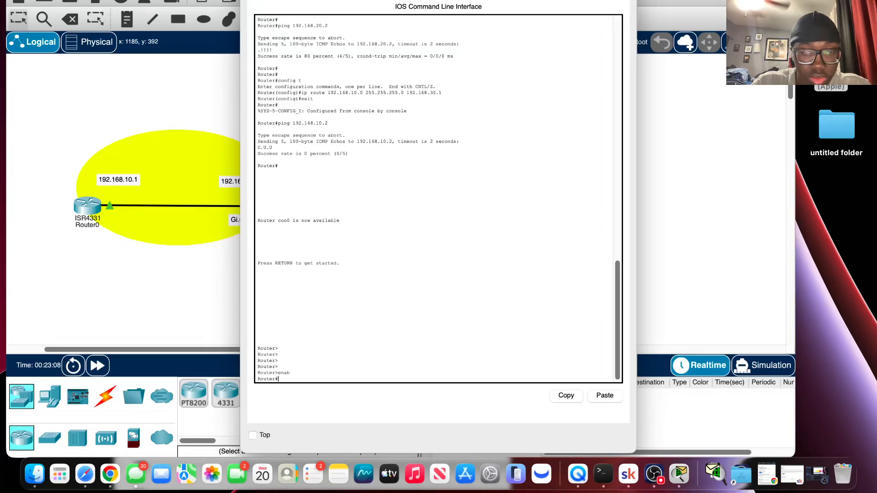
text(92)
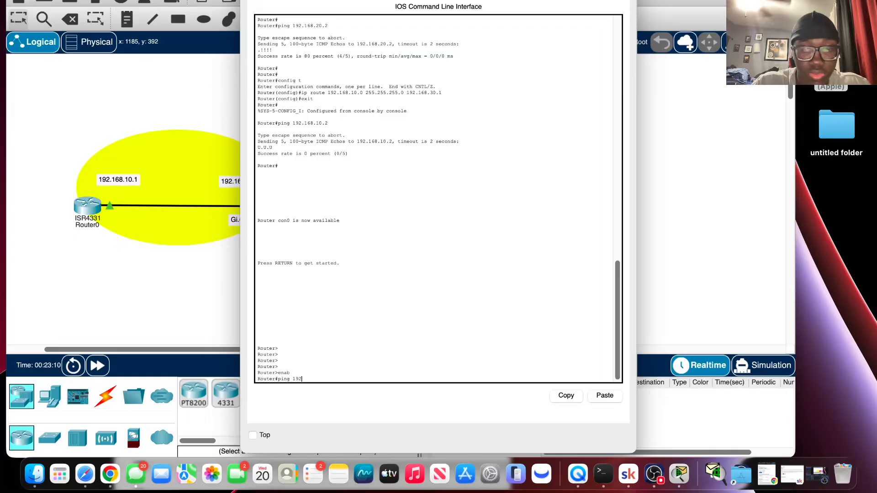
text(.168.10.1)
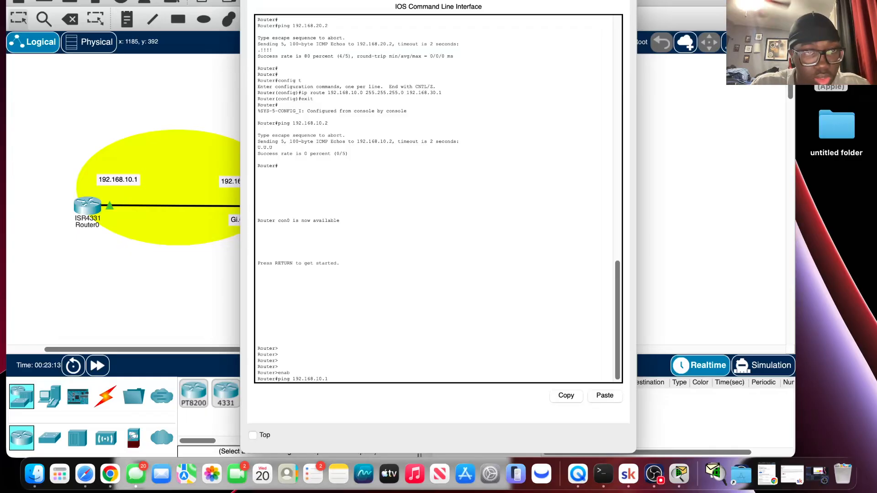
key(Return)
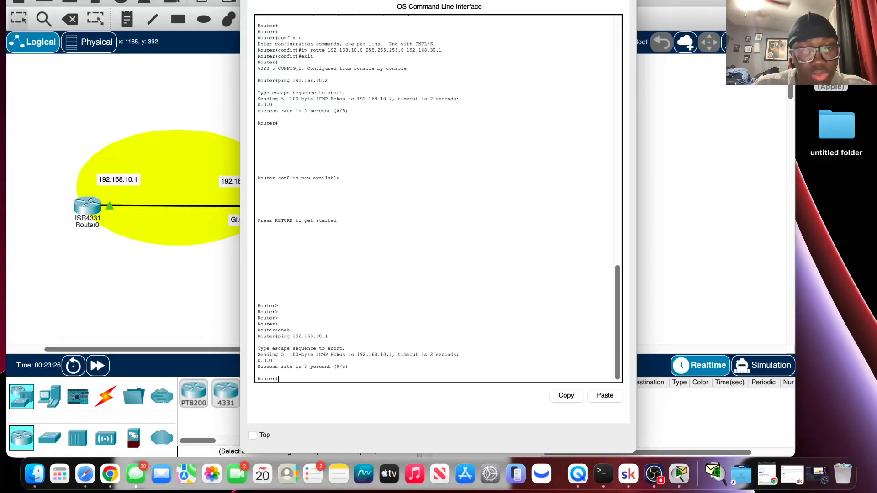
Display Router3's routing table with show ip route and close its console.
text(p)
key(BackSpace)
key(BackSpace)
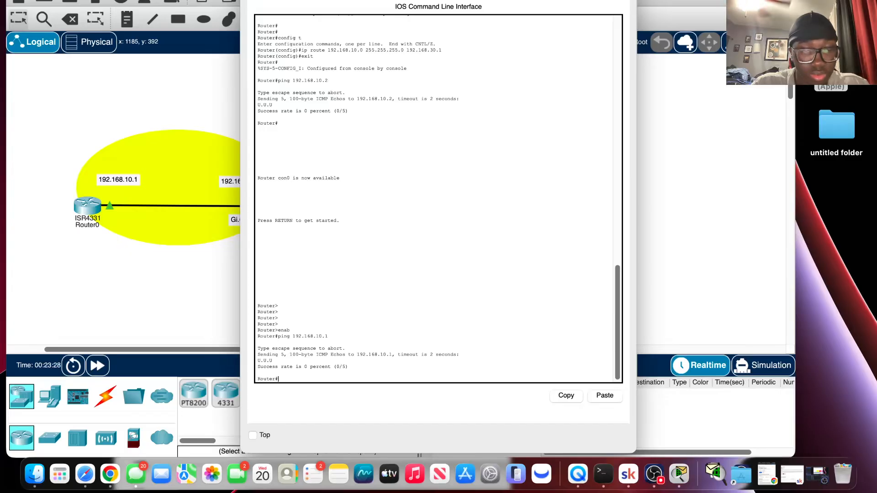
text(show ip)
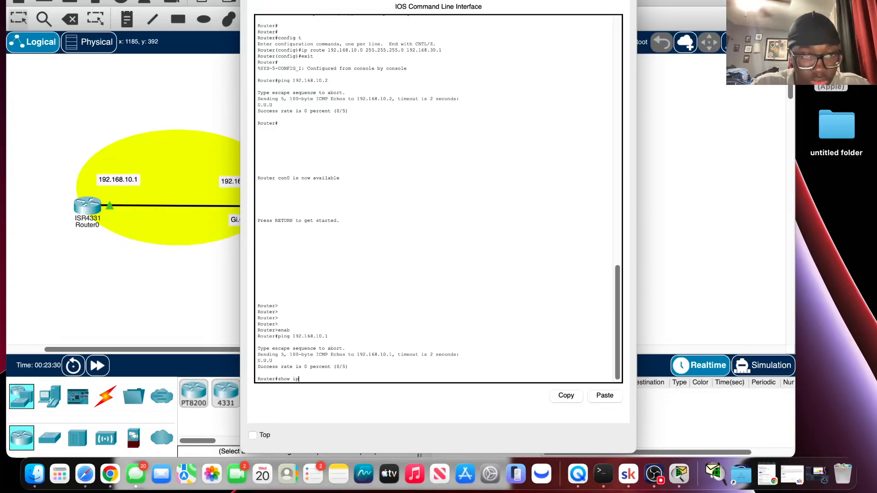
text( route)
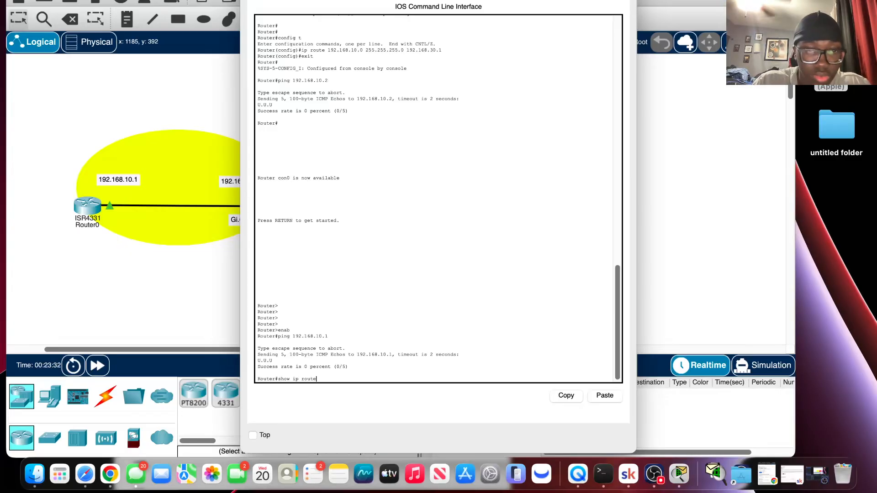
key(Return)
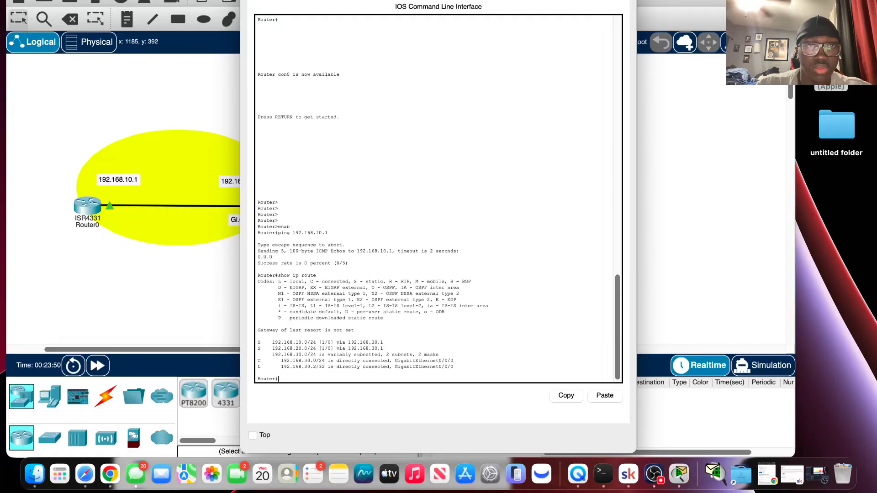
click(250, 1)
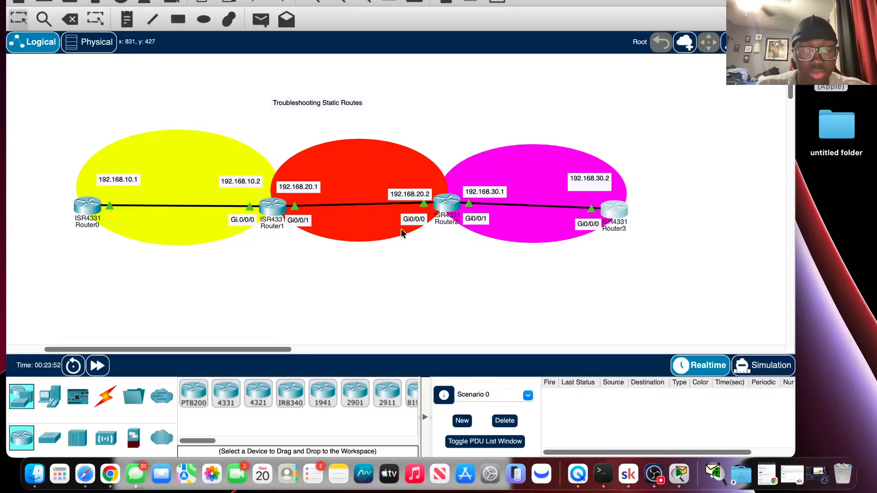
On Router0's console, recall and run ping 192.168.20.2, and close the console.
click(91, 203)
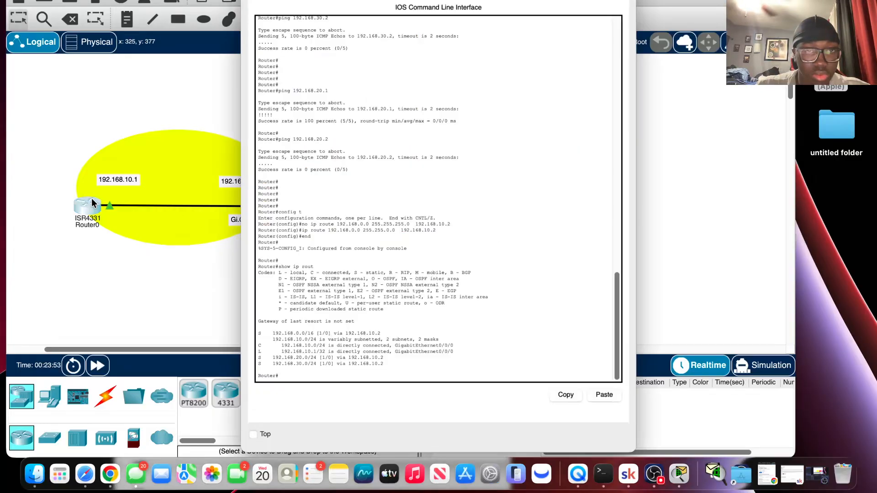
drag(301, 374, 334, 371)
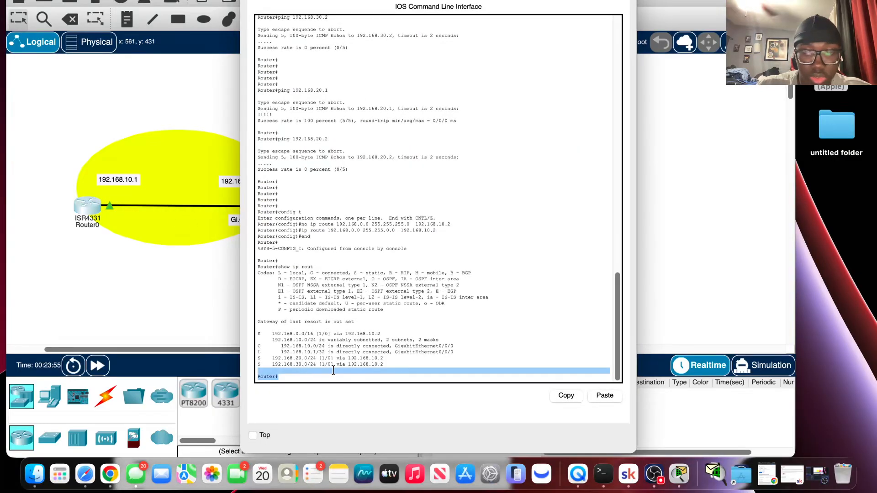
text(show ip rout)
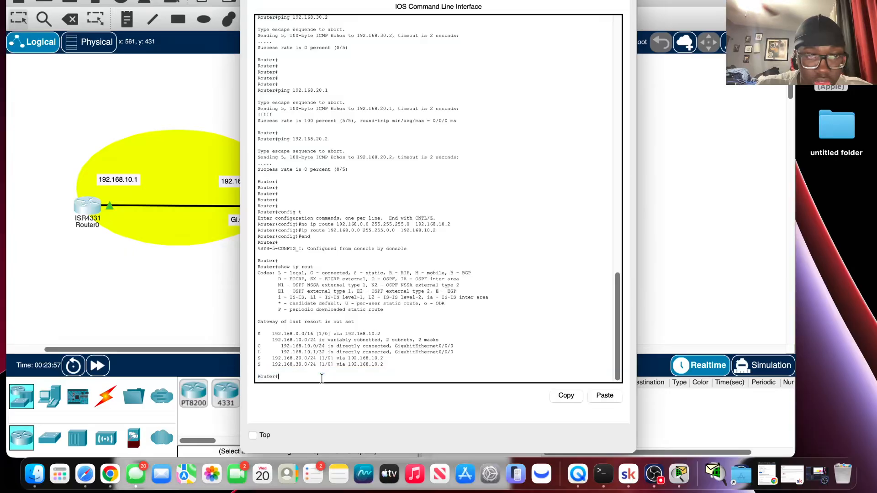
key(Up)
key(Up)
key(Up)
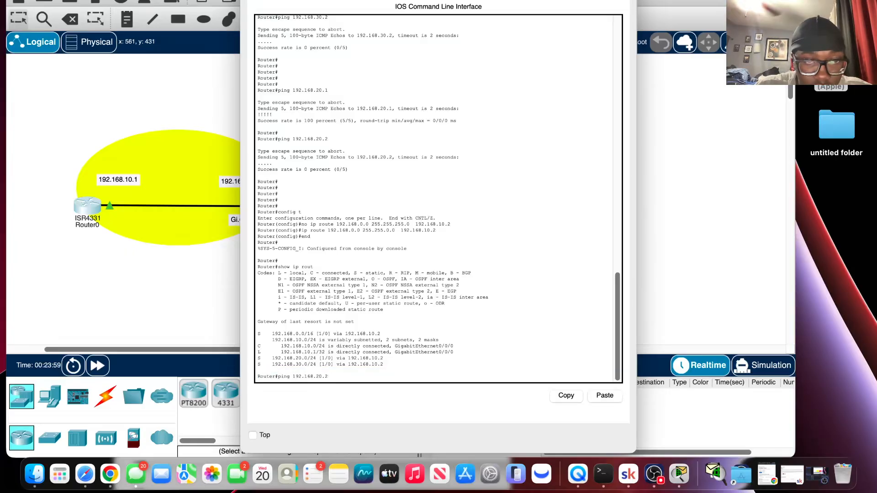
key(Return)
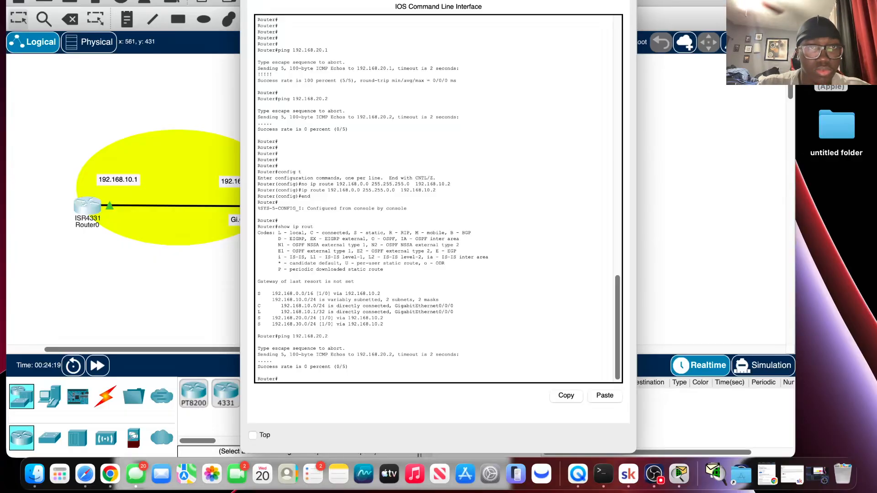
click(249, 0)
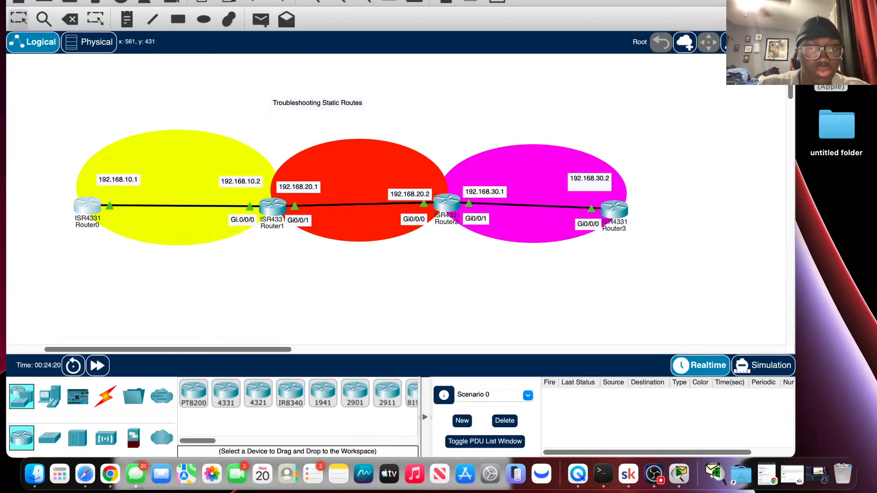
Open Router2's console and enter privileged mode with enab.
click(445, 211)
key(Return)
key(Return)
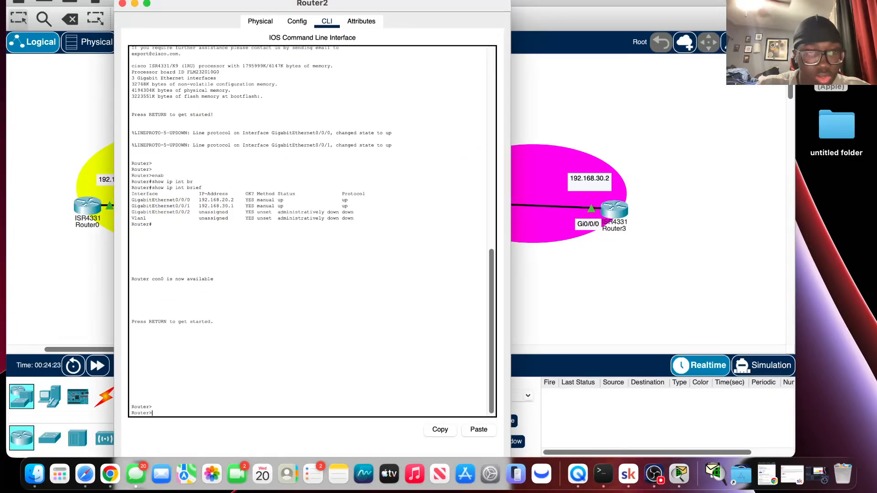
key(Return)
key(Return)
key(Return)
key(Return)
text(en)
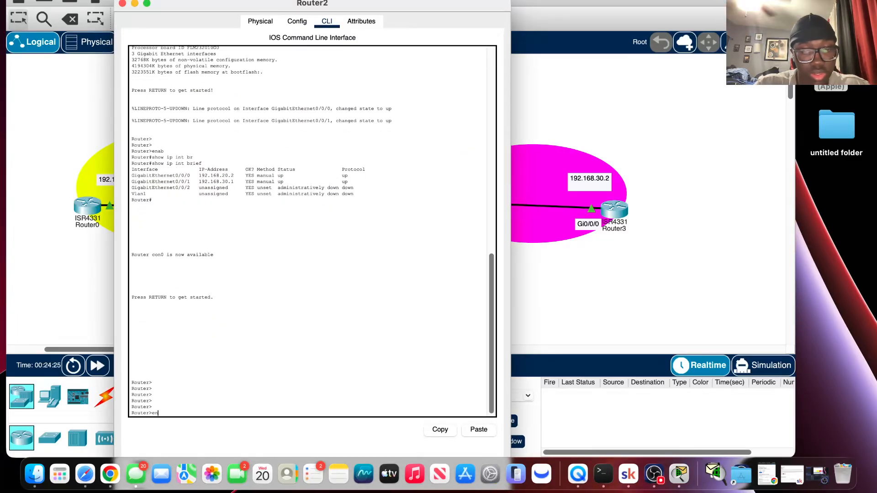
text(ab)
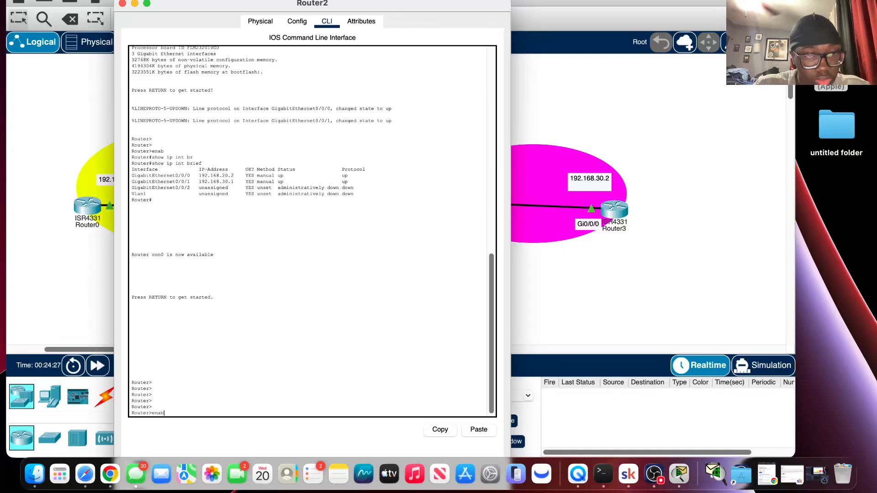
key(Return)
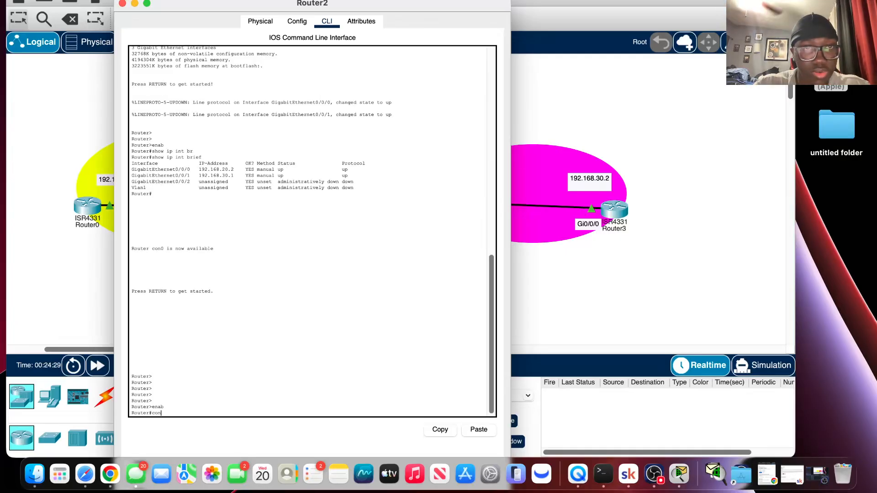
Discard the partial config t command and display Router2's routing table with show ip route.
key(BackSpace)
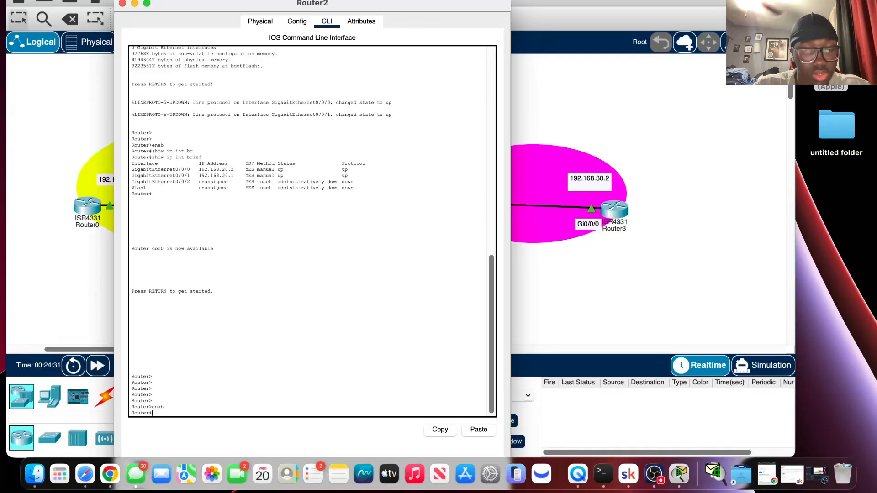
text(config)
key(BackSpace)
key(BackSpace)
key(BackSpace)
key(BackSpace)
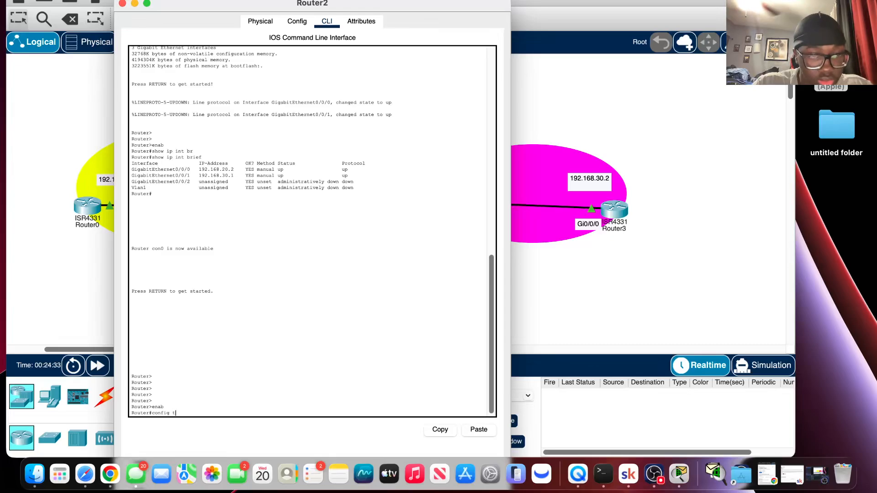
key(BackSpace)
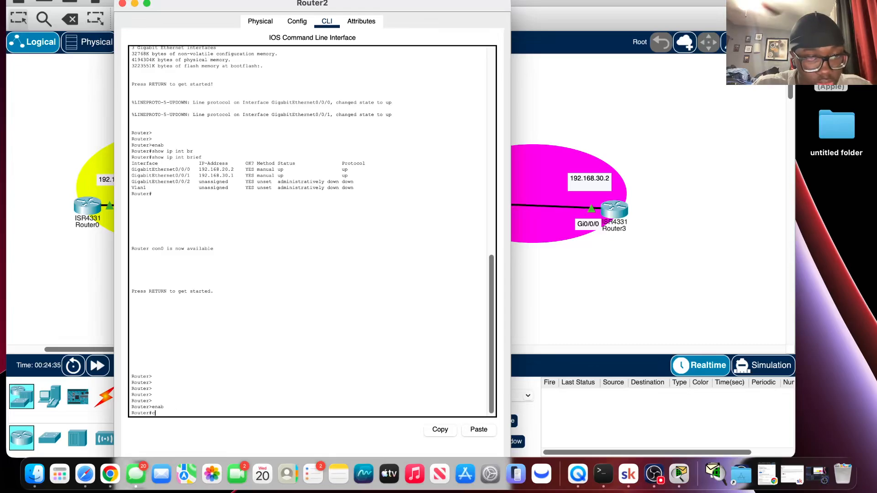
text(show ip)
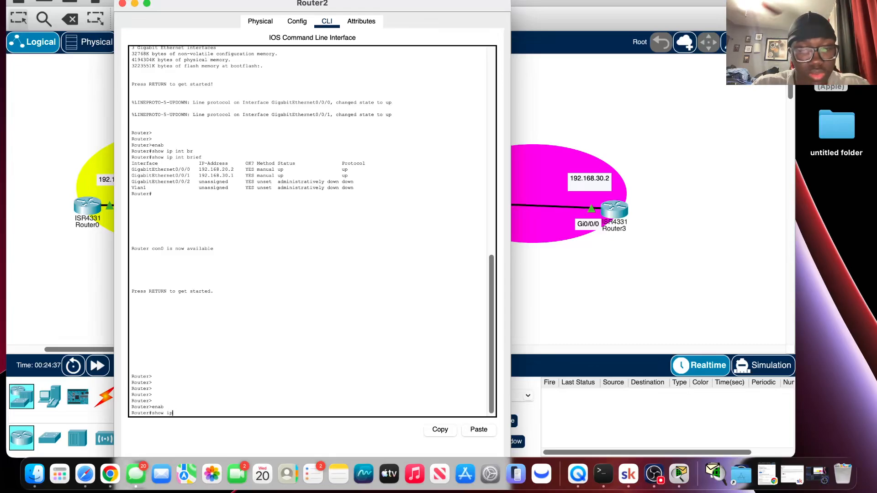
text( route)
key(Return)
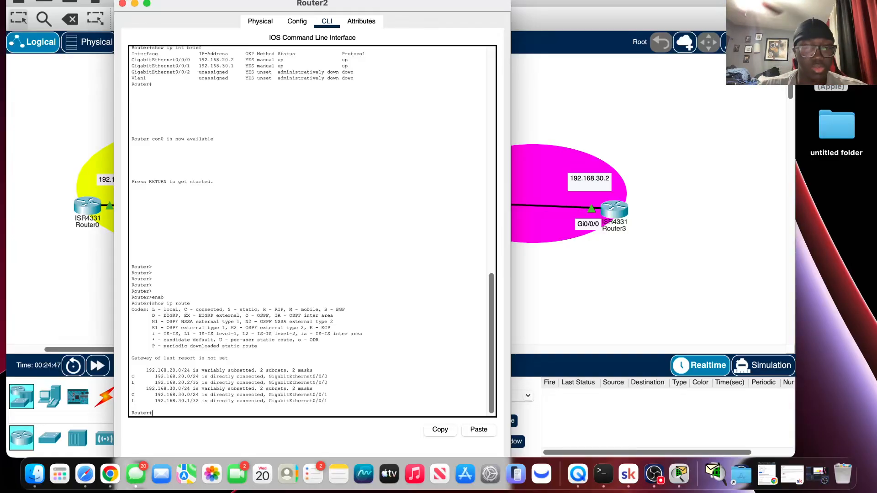
On Router2's console, run enable and enter global configuration mode with config t.
text(i)
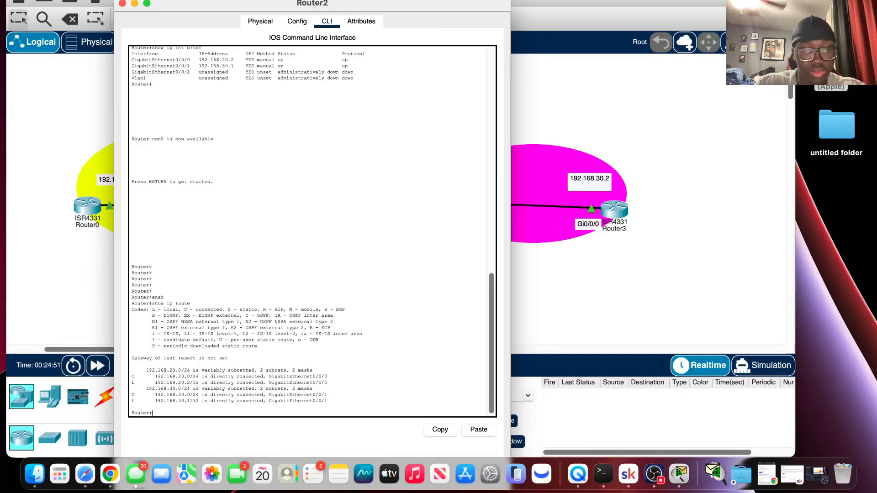
text(i)
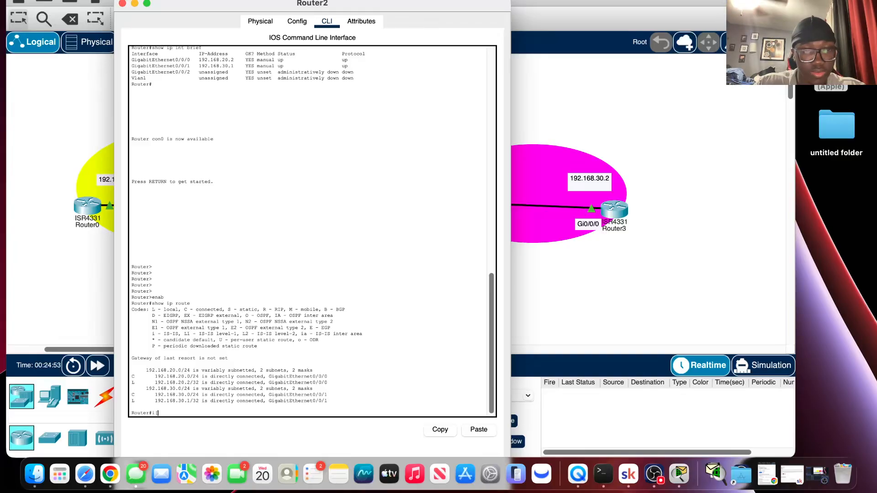
text(e)
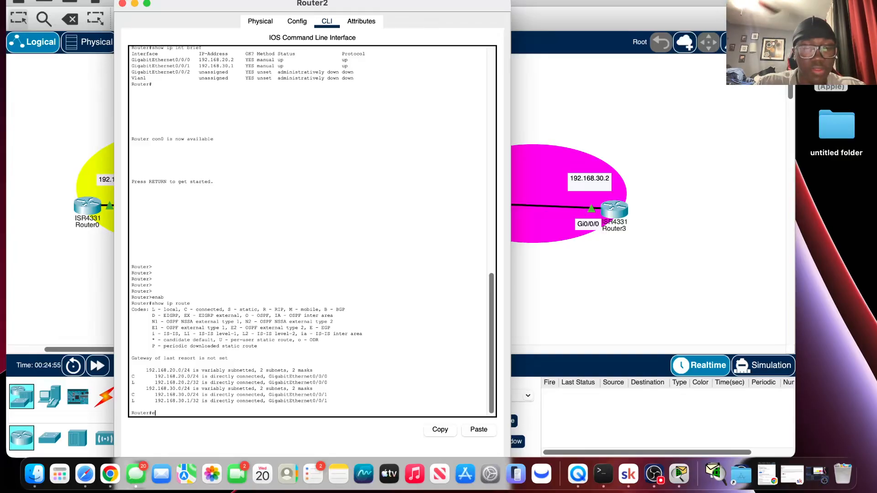
text(nable)
key(Return)
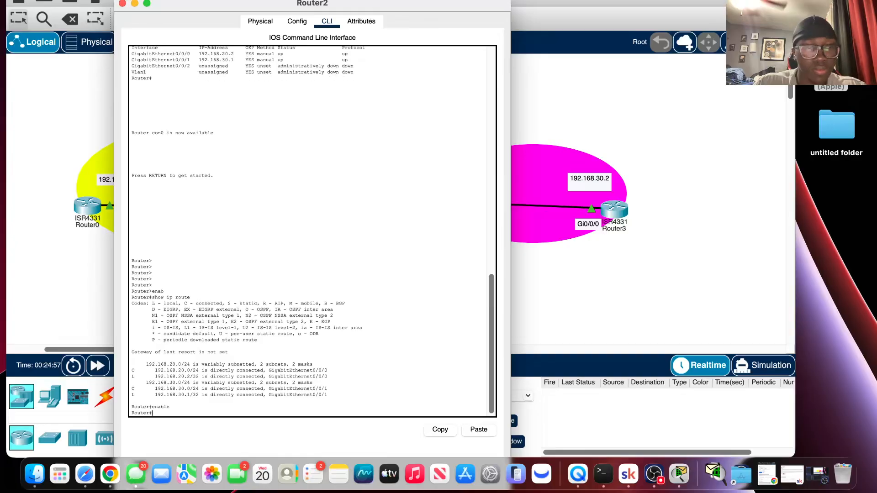
text(c)
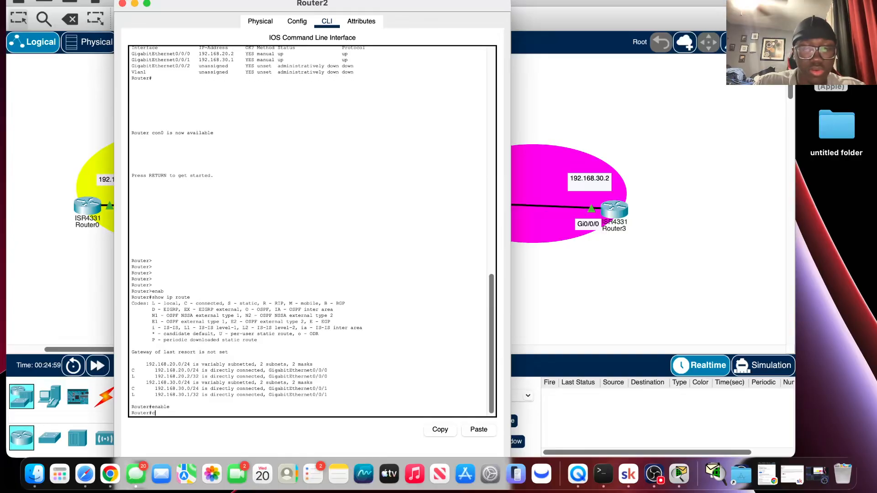
text(onfi)
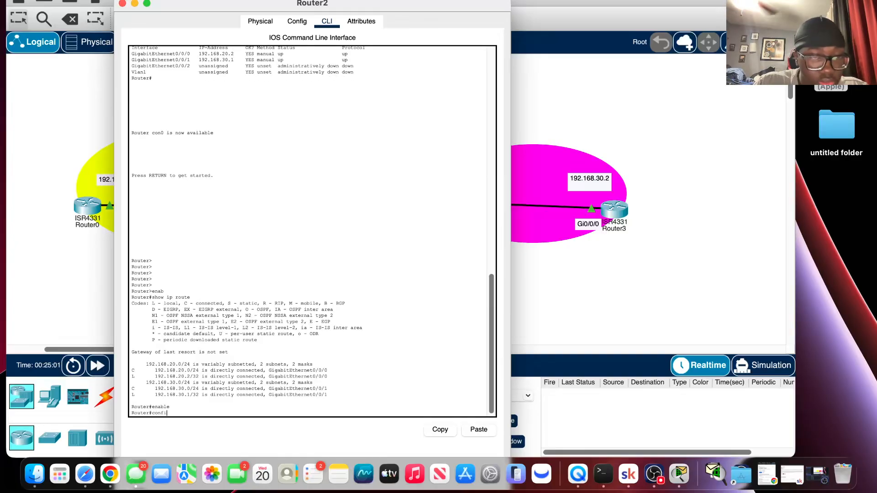
text(g t)
key(Return)
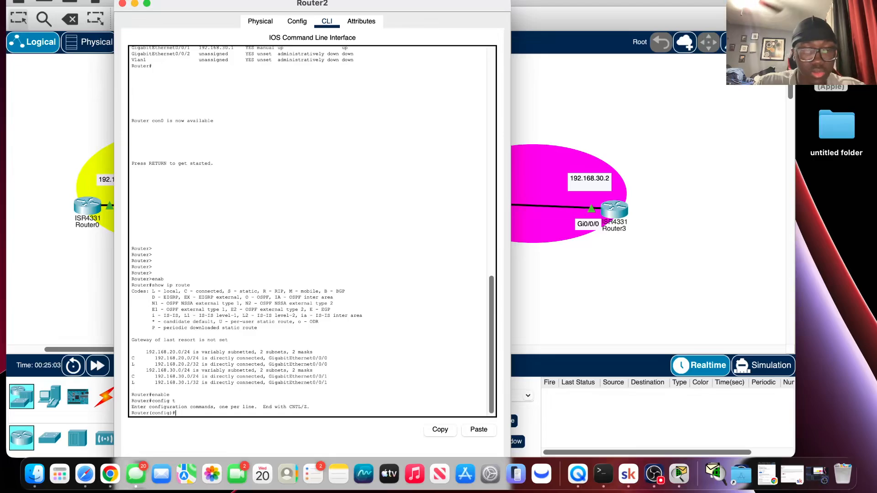
Begin an ip route command at Router2's configuration prompt, discarding the mistyped show.
text(show)
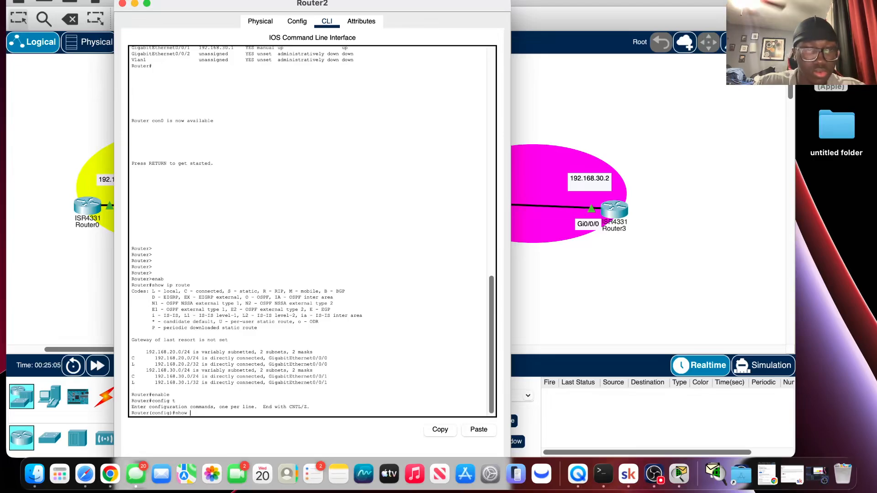
key(BackSpace)
key(BackSpace)
key(BackSpace)
key(BackSpace)
key(BackSpace)
text(ip route)
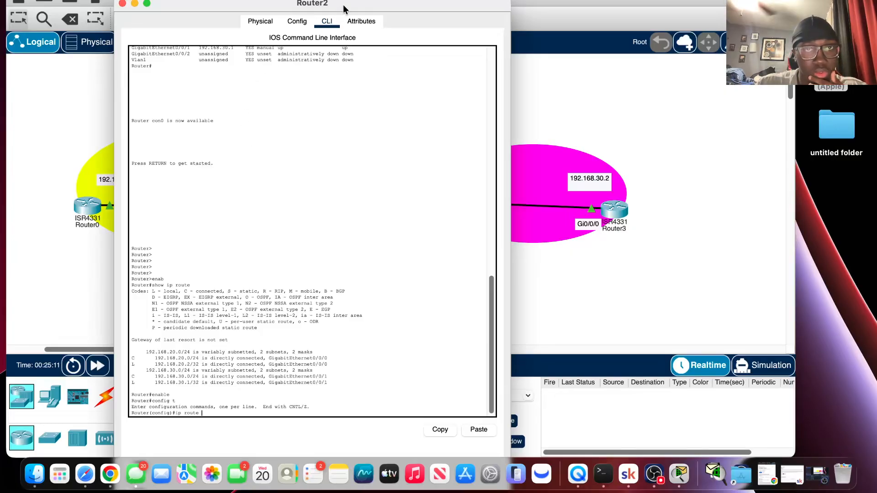
Move Router2's console clear of the diagram to examine the network's interface addresses, and review the console's earlier output.
drag(346, 8, 411, 278)
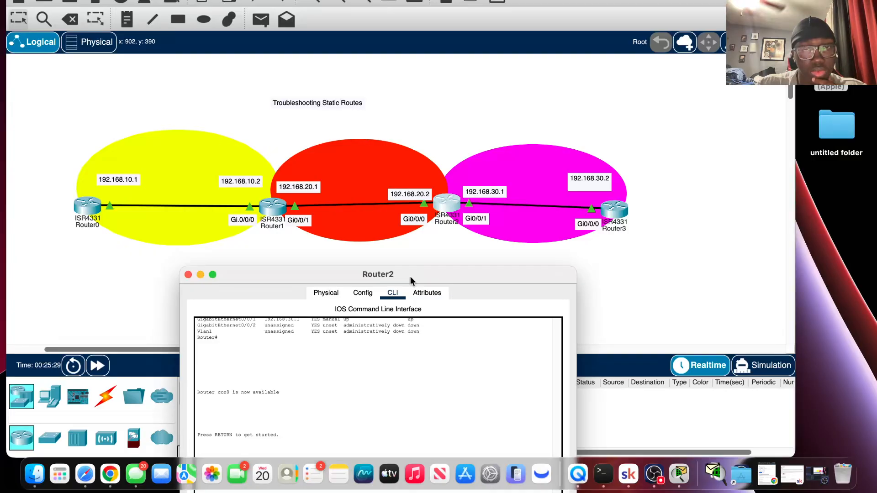
drag(410, 277, 410, 277)
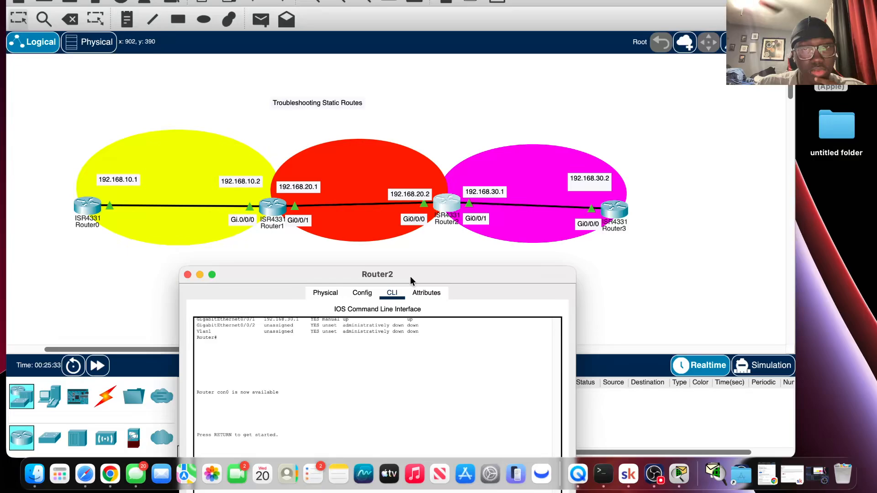
mouse_move(410, 277)
mouse_down()
mouse_move(413, 221)
mouse_move(405, 265)
mouse_up()
text(enab)
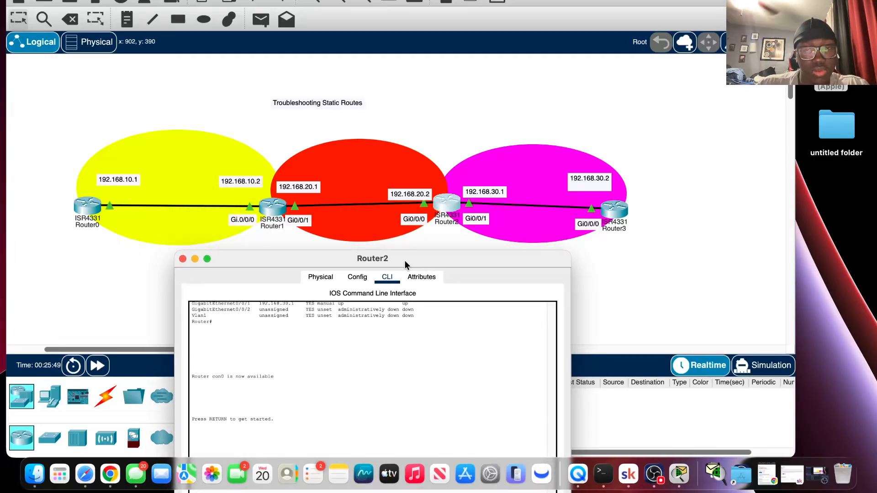
drag(406, 262, 402, 109)
scroll(370, 237, up, 5)
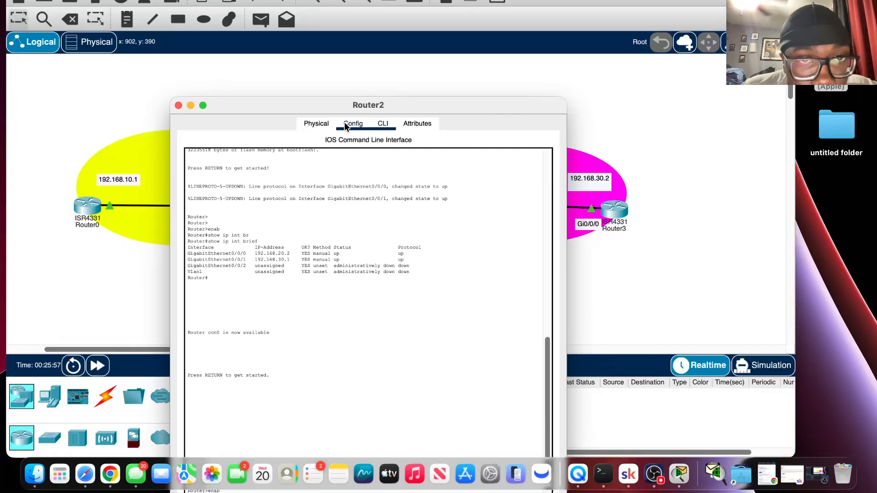
drag(348, 108, 434, 492)
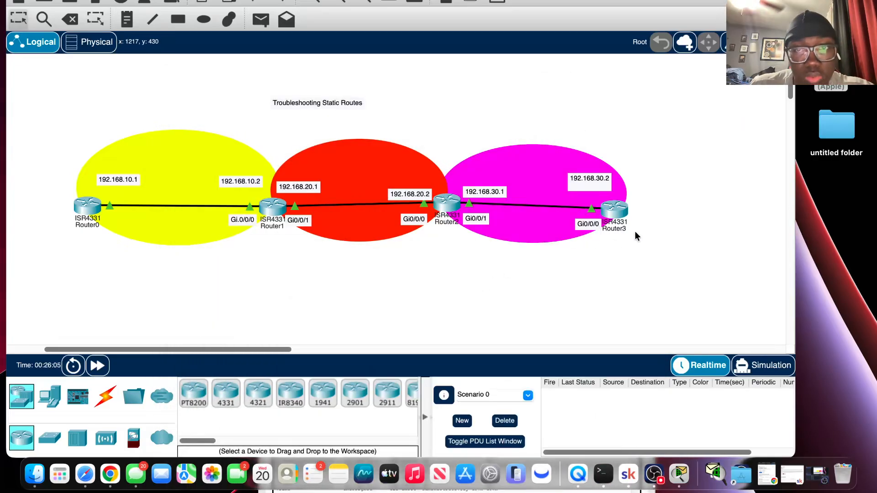
Open Router3's console and add blank prompt lines below its routing table.
click(622, 211)
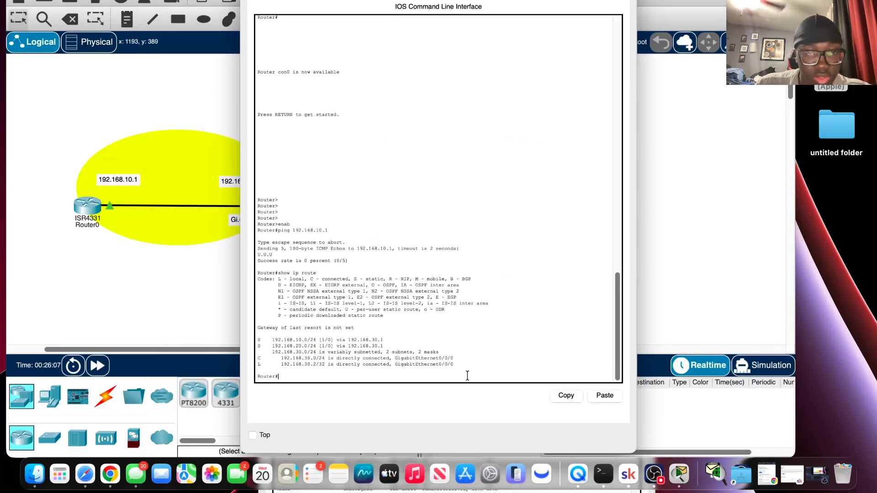
key(Return)
key(Return)
key(Return)
key(Return)
key(Return)
key(Return)
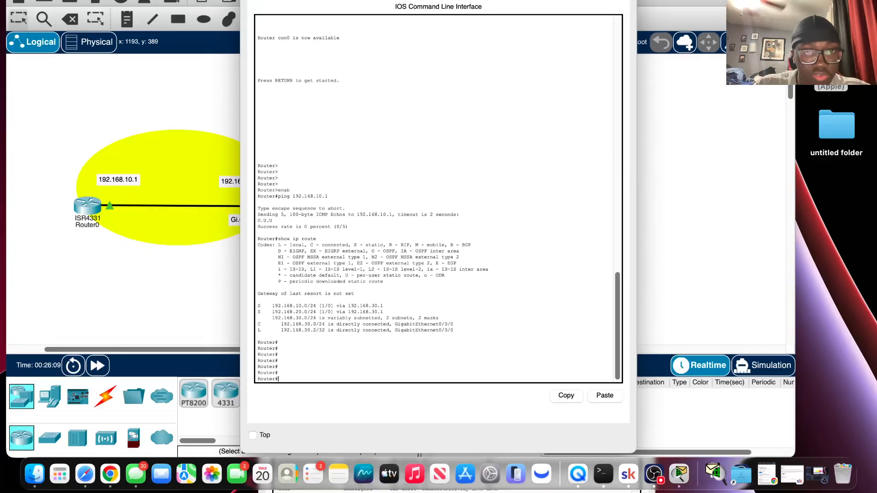
Recall Router3's earlier ping command, change its target to 192.168.20.1 and run it.
key(Up)
key(Up)
key(Up)
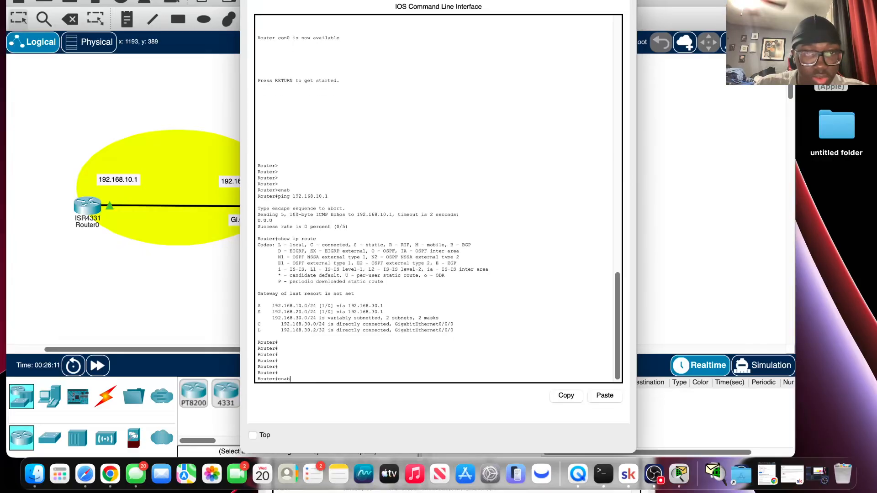
key(Down)
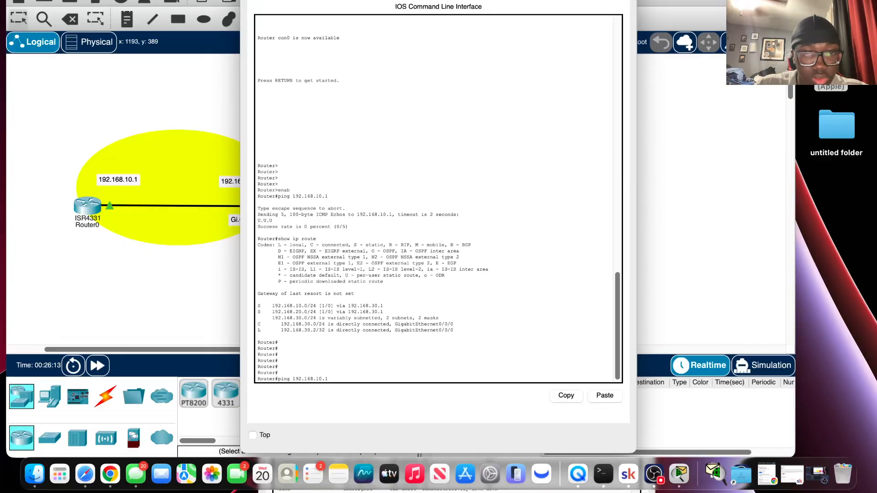
key(BackSpace)
key(BackSpace)
key(BackSpace)
key(BackSpace)
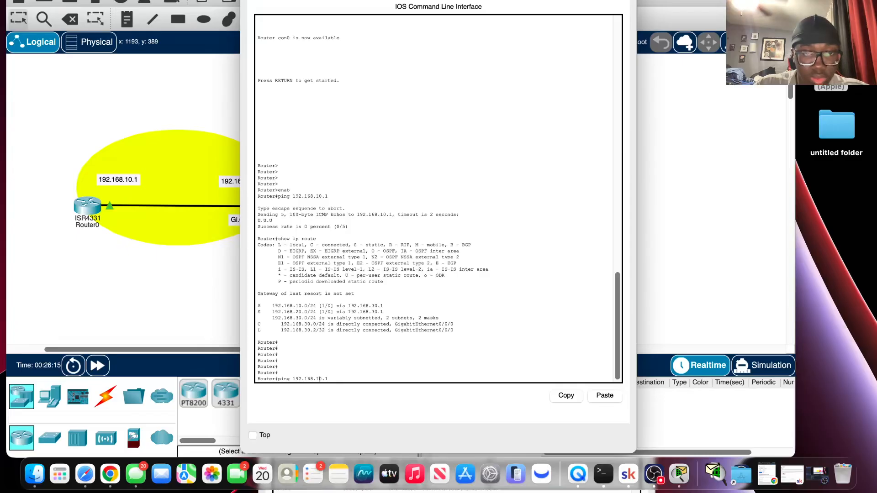
text(0.1)
text(2)
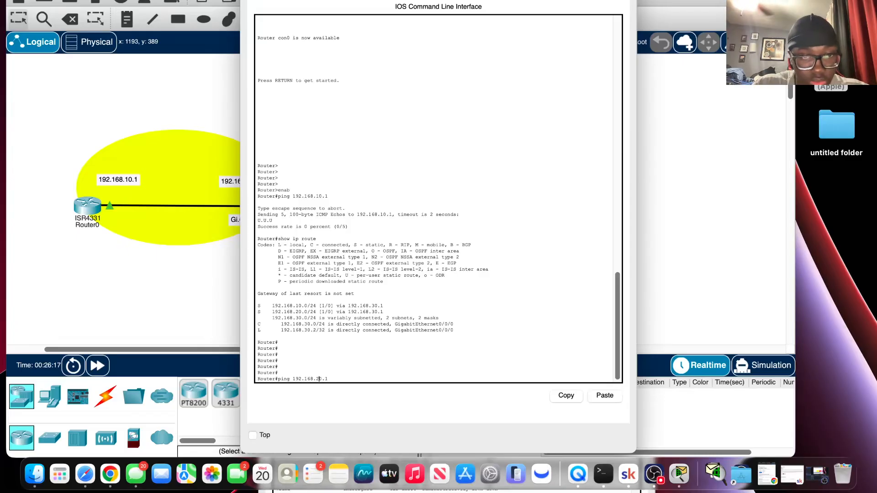
key(Return)
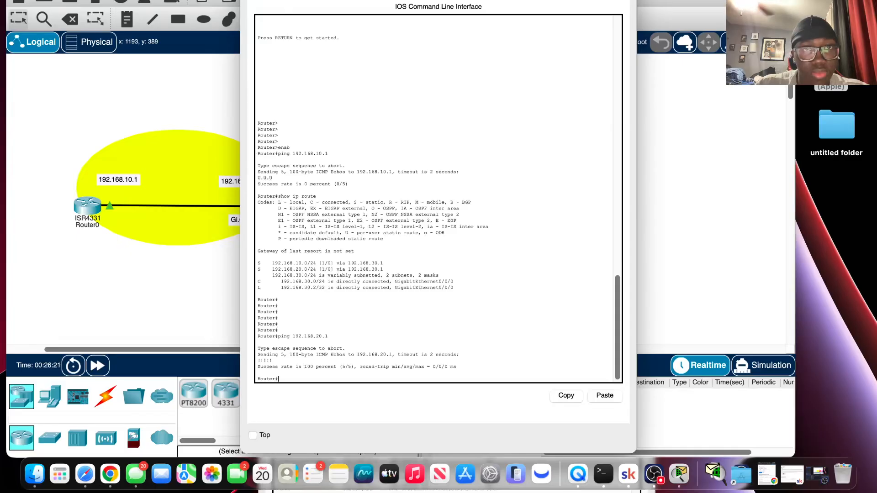
Check the topology diagram behind Router3's console, and ping 192.168.10.1 from Router3.
drag(319, 0, 470, 307)
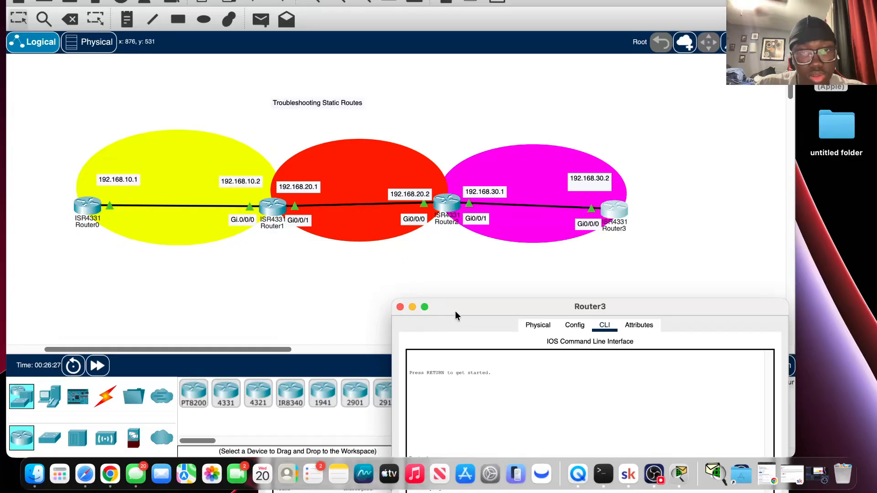
drag(464, 312, 412, 24)
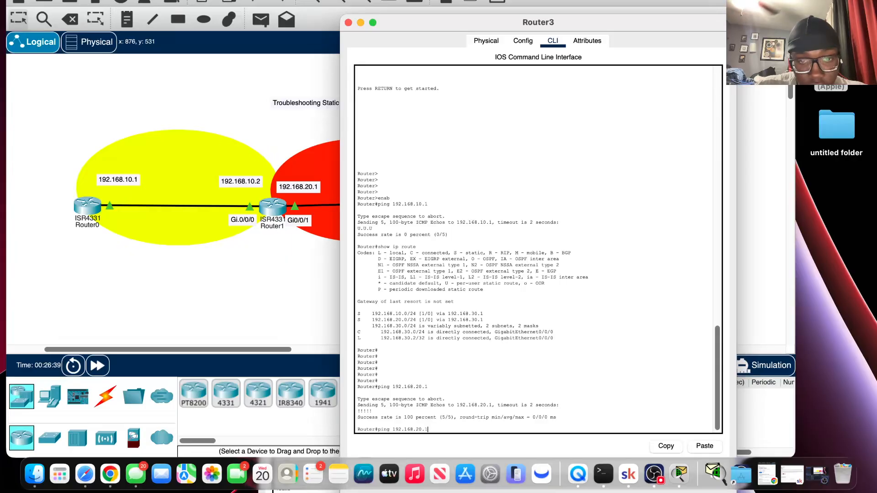
text(1)
key(Left)
key(Left)
key(Left)
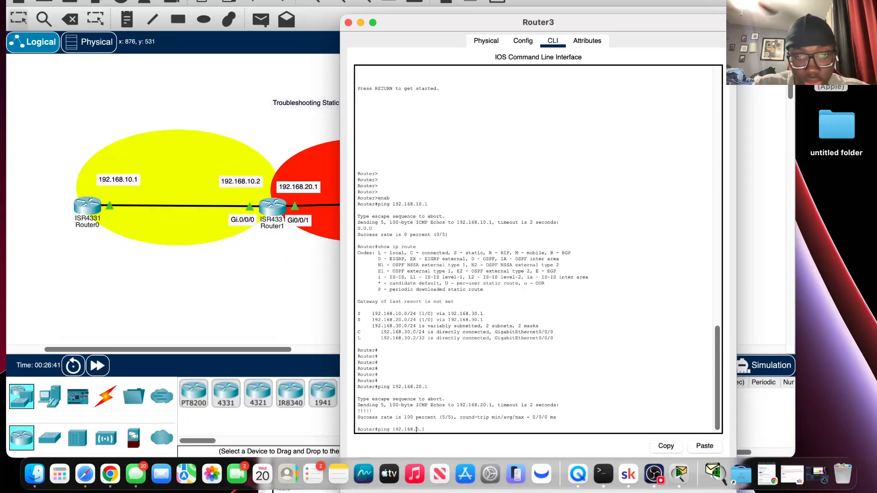
text(1)
key(Return)
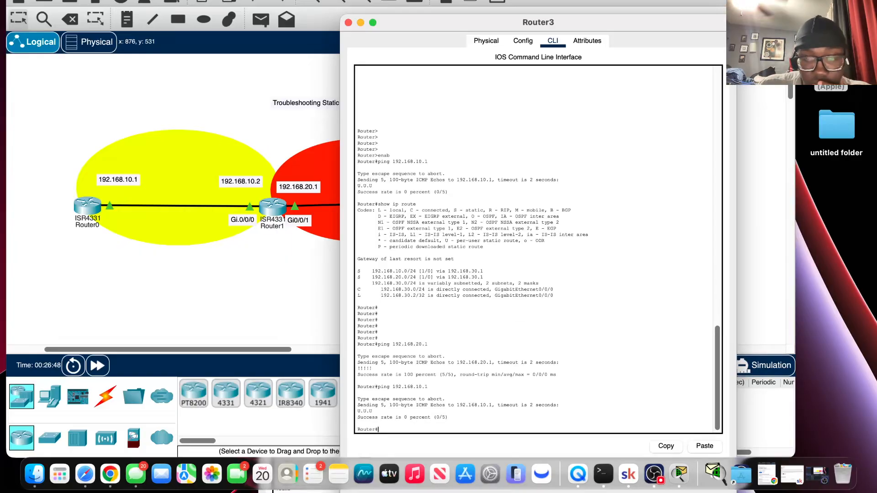
Recall the last ping on Router3, change its target to 192.168.10.2 and run it.
key(Up)
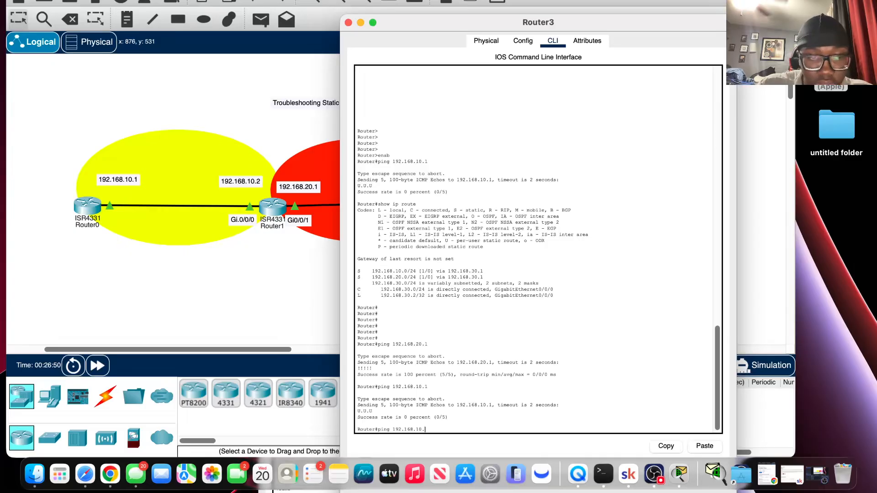
text(2)
key(Return)
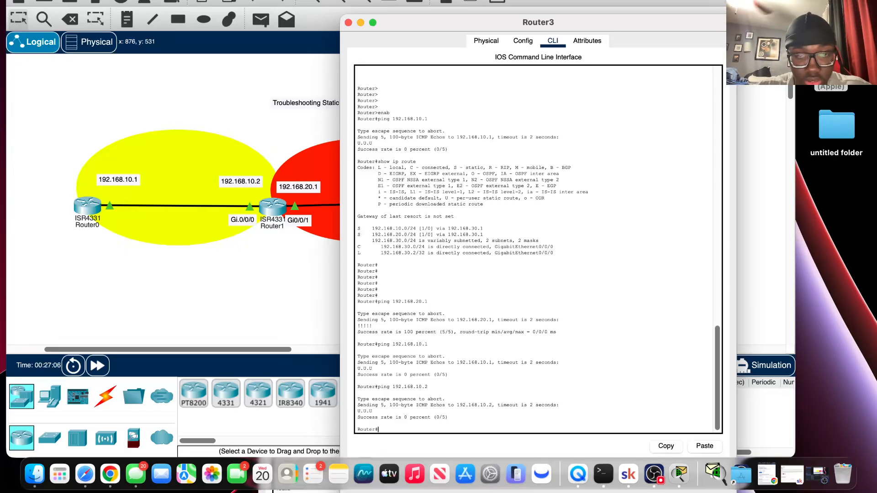
Discard the partial show command and enter Router3's global configuration mode with confi t.
key(Return)
key(Return)
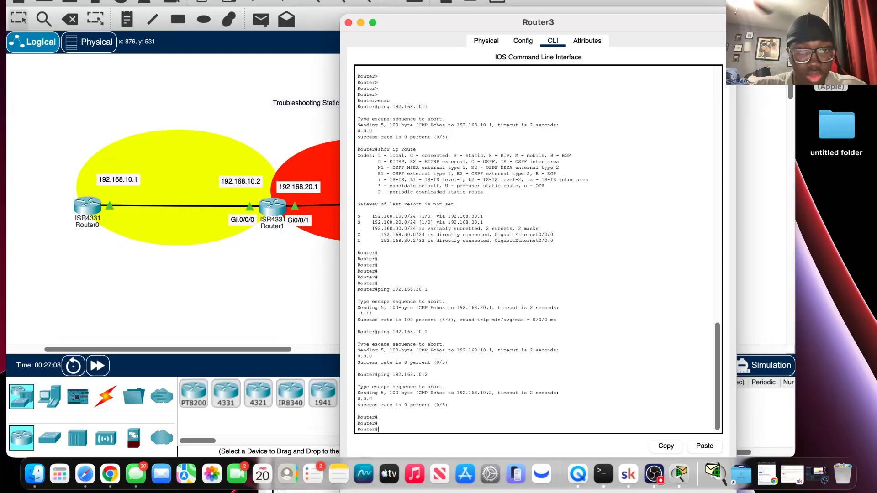
text(show)
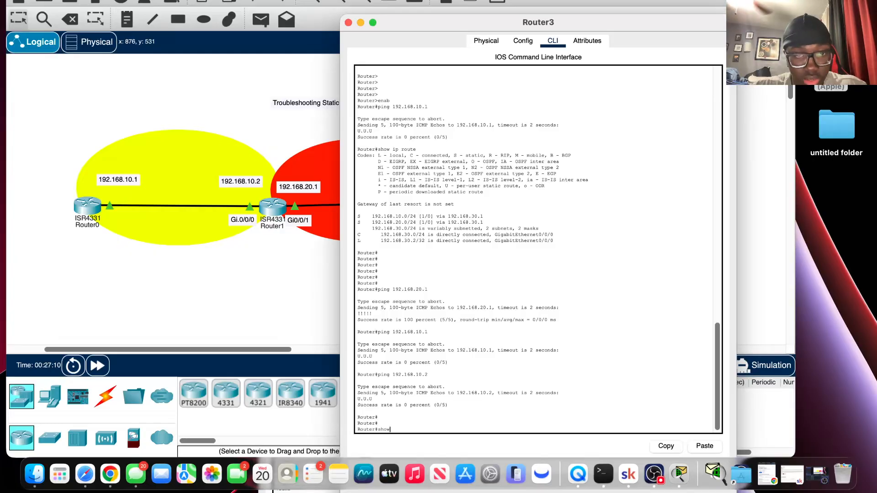
key(BackSpace)
key(BackSpace)
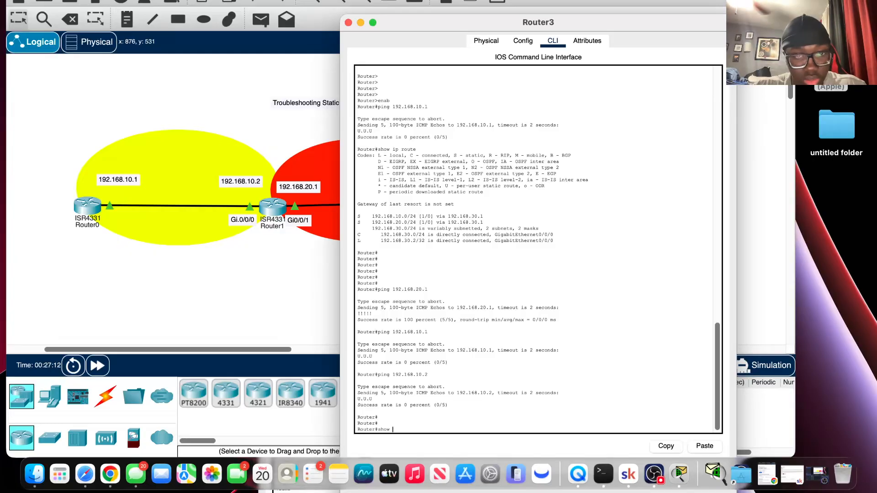
key(BackSpace)
key(BackSpace)
key(BackSpace)
key(BackSpace)
text(c)
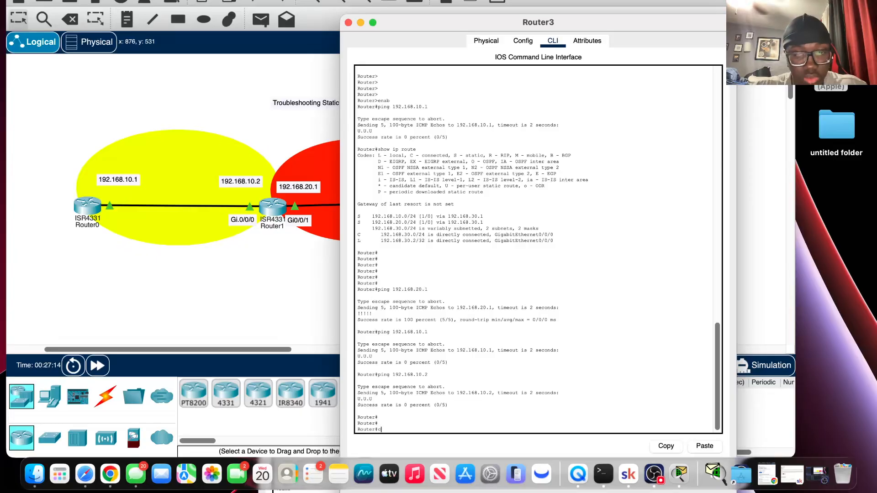
text(onfi g)
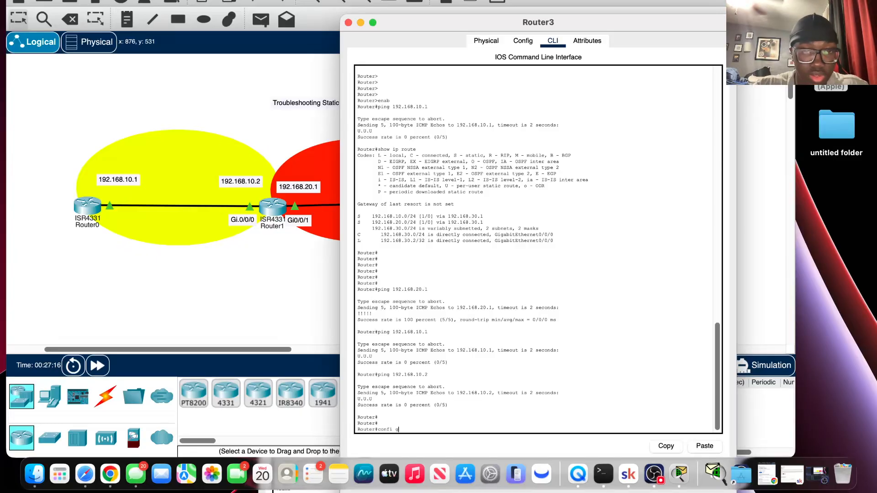
key(Return)
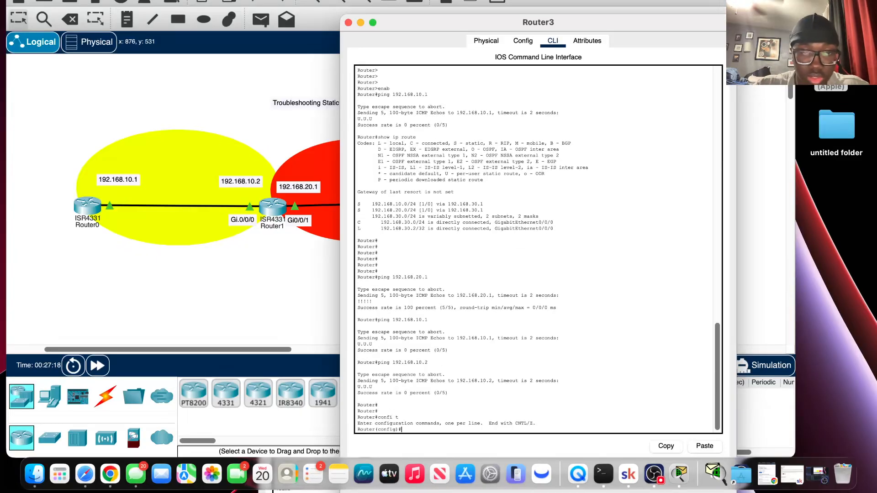
Enter ip route 192.168.0.0 255 as the start of a static route in Router3's global configuration mode.
text(ip r)
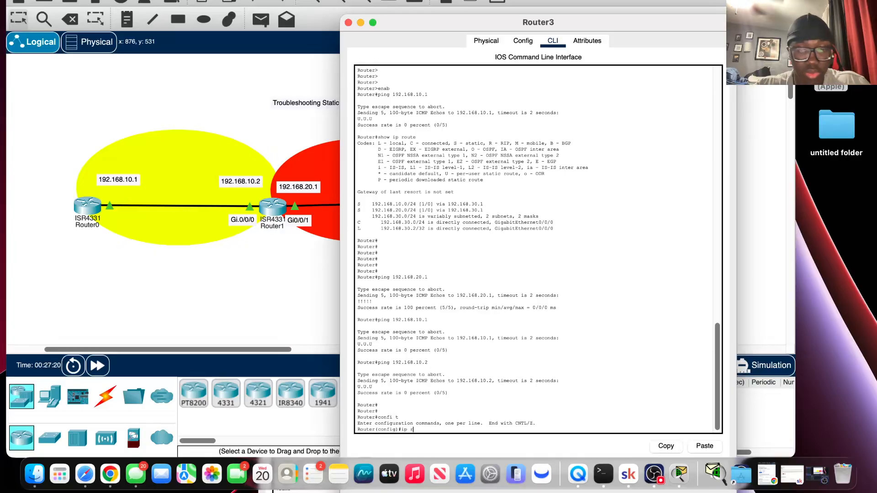
text(oute 1)
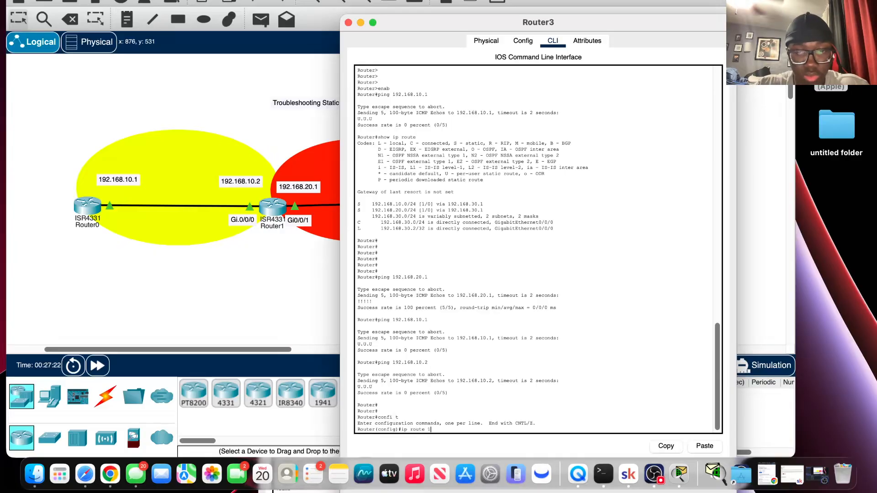
text(92.168)
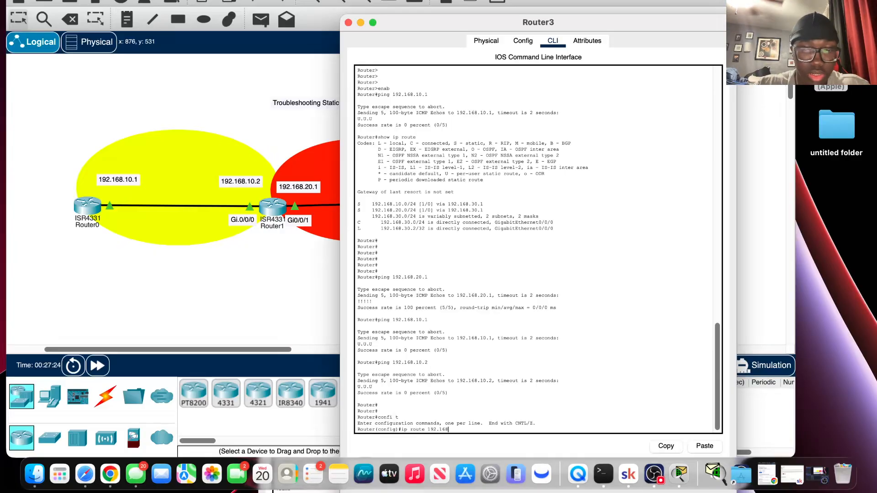
text(.0.0 255)
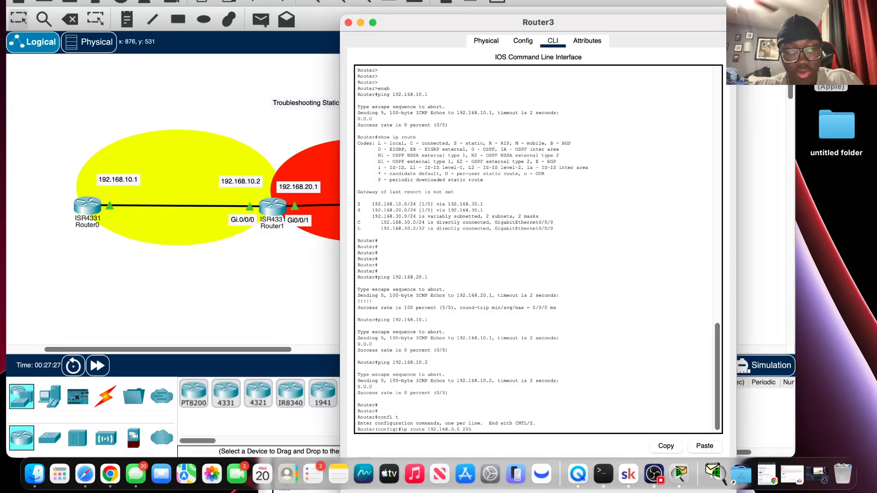
key(Return)
text(2)
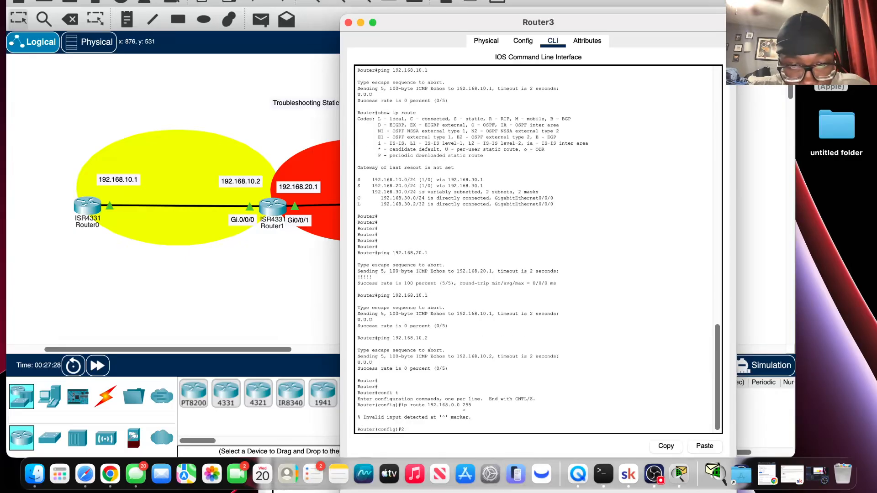
Recall the incomplete route command and complete it as ip route 192.168.0.0 255.255.0.0 192.168.30.1.
key(Up)
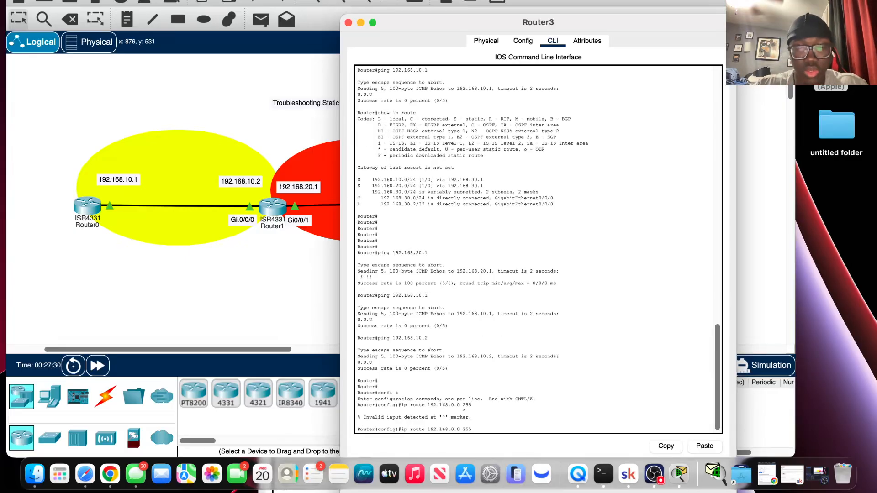
text(.2)
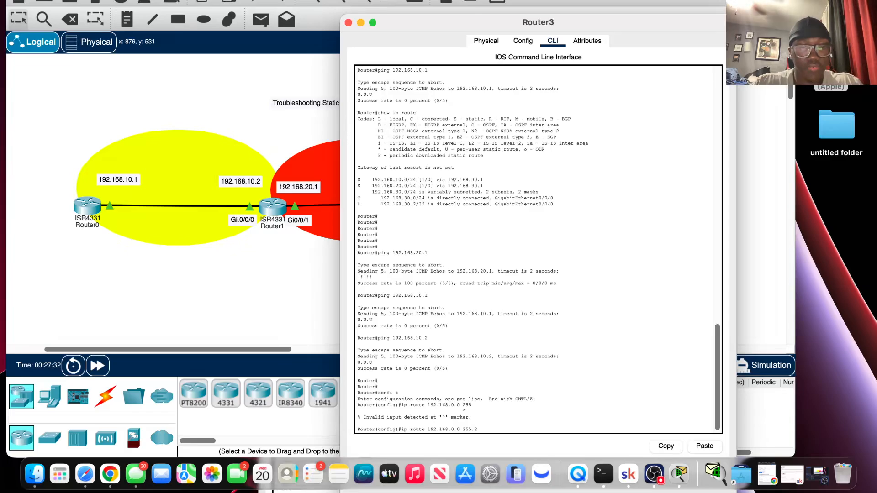
text(55.2)
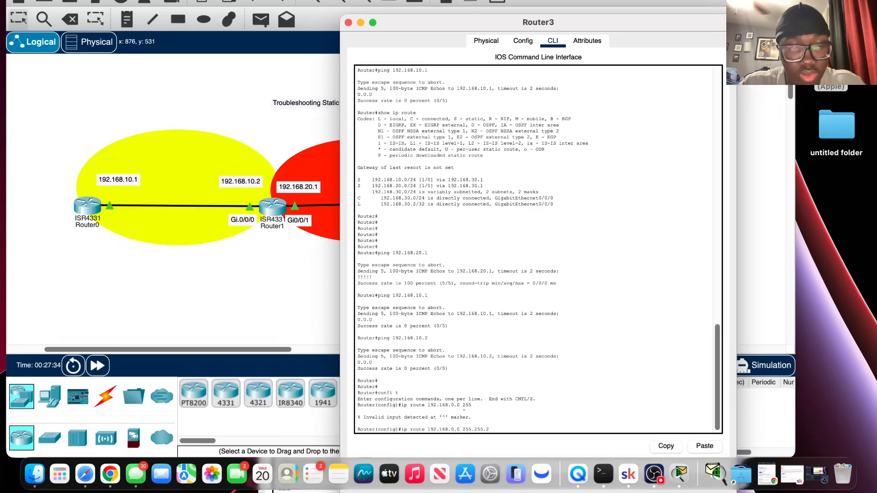
text(55)
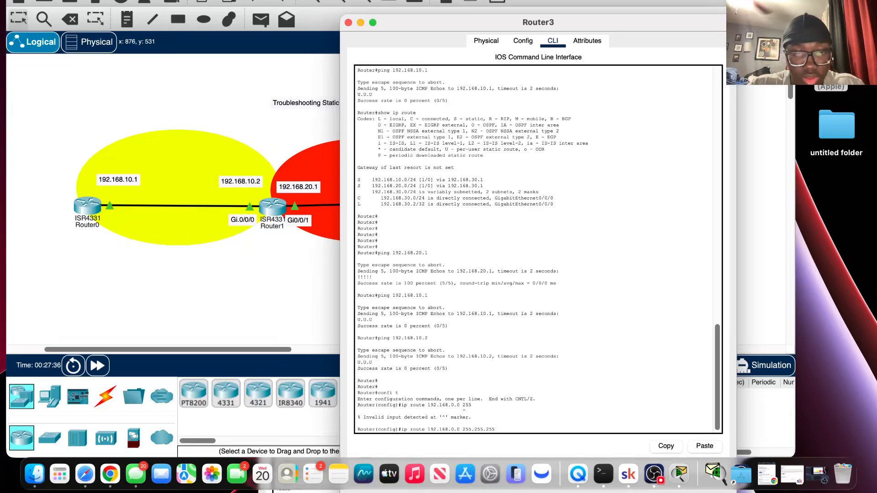
key(BackSpace)
key(BackSpace)
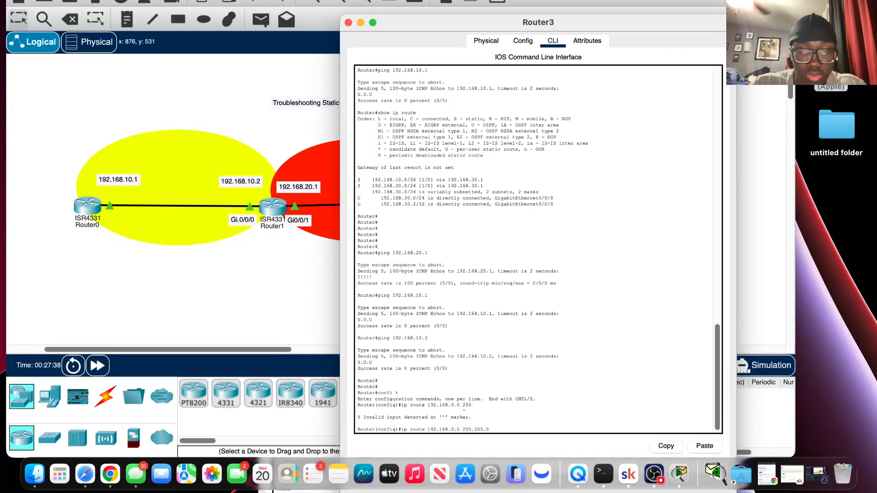
text(.0)
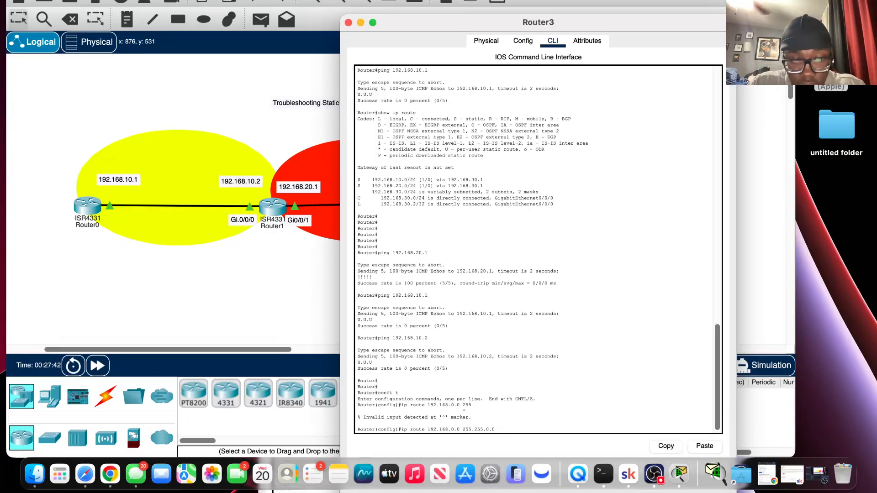
text( 192.16)
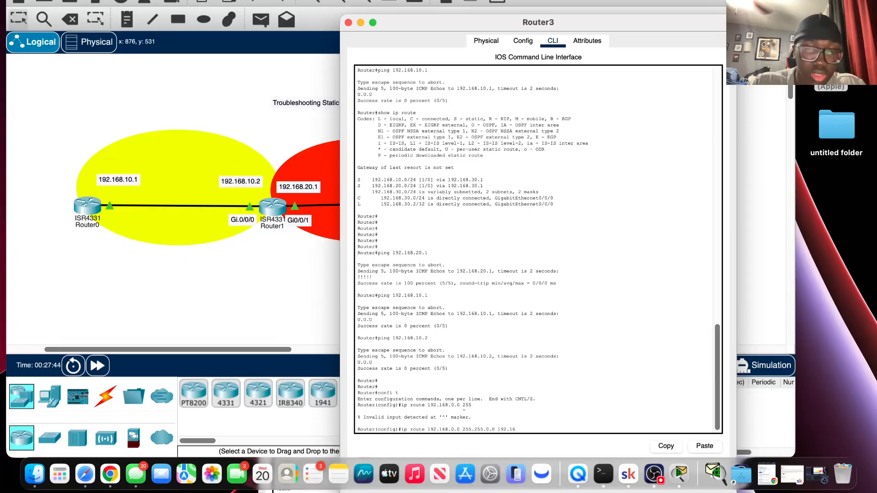
text(8.30.)
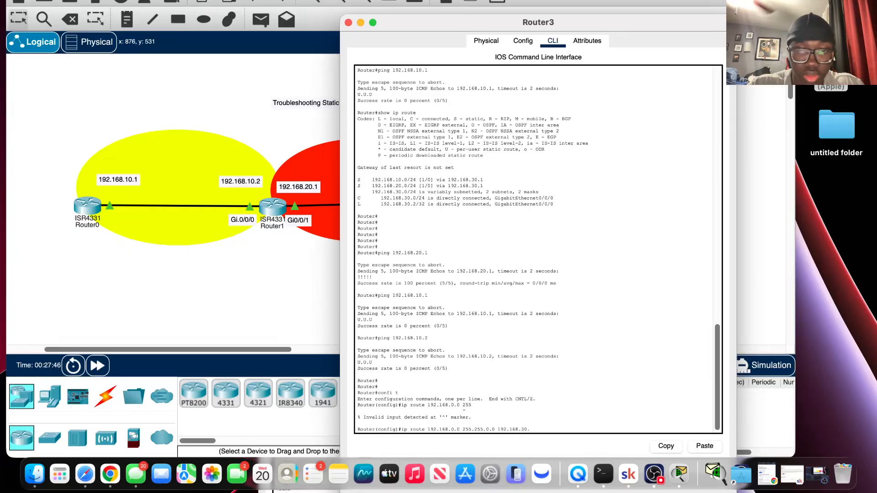
text(1)
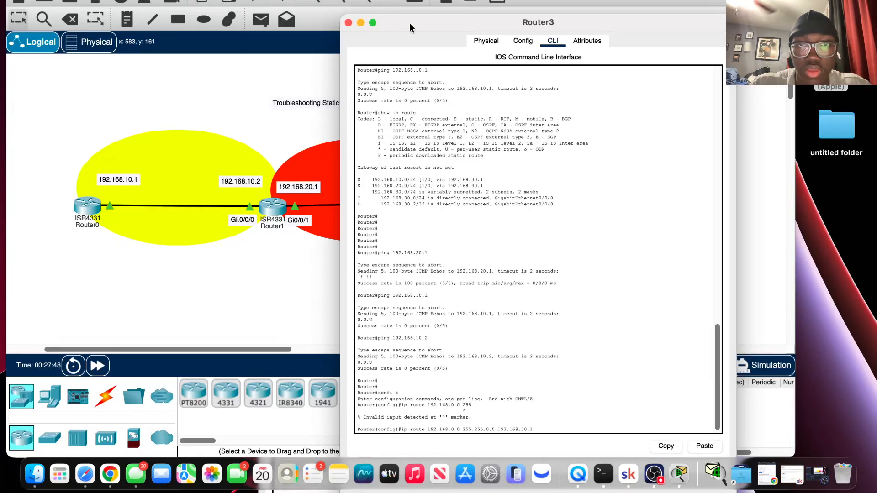
Reposition and narrow Router3's console window so the topology diagram is visible beside the command prompt.
drag(410, 23, 402, 2)
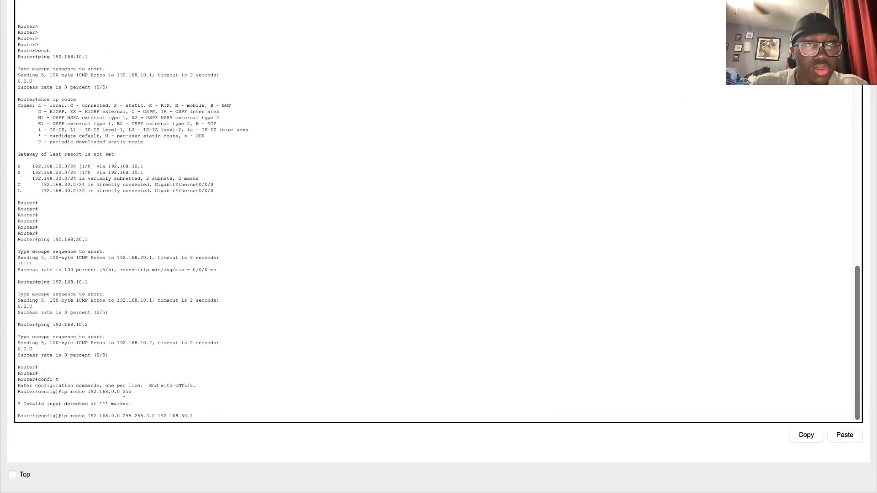
click(31, 1)
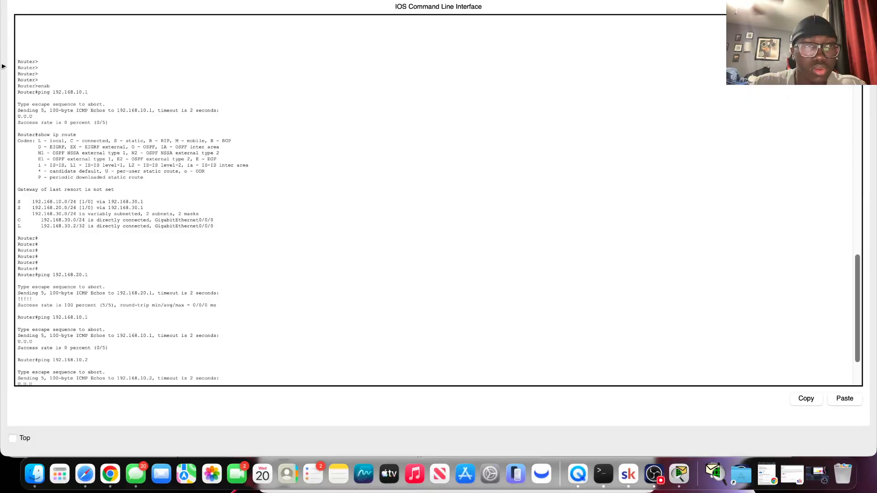
drag(3, 66, 553, 123)
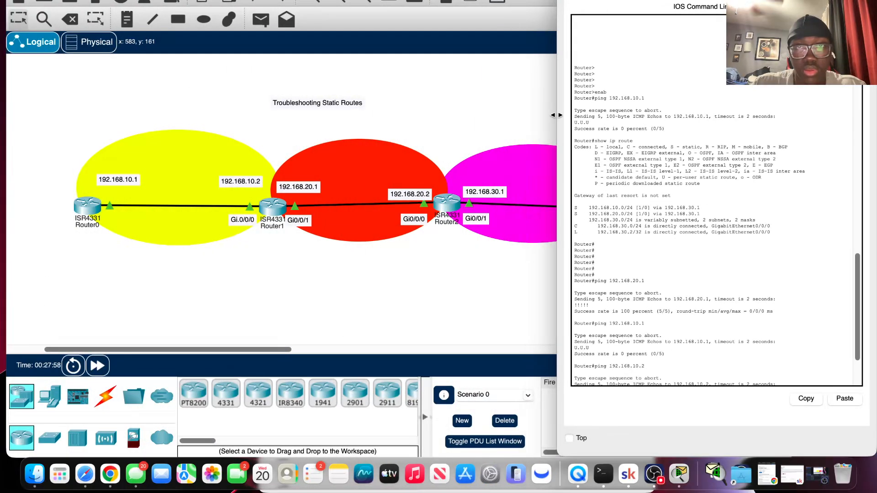
scroll(654, 237, down, 5)
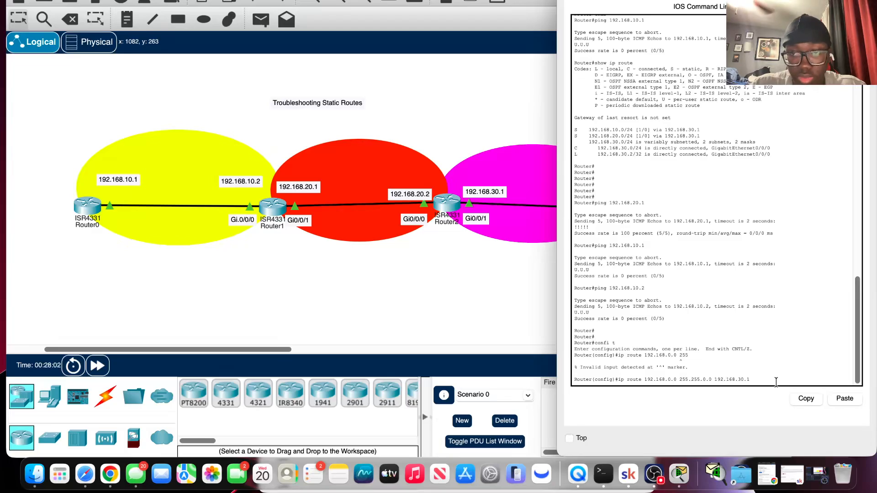
Submit the 192.168.0.0 static route and exit Router3's global configuration mode.
key(Return)
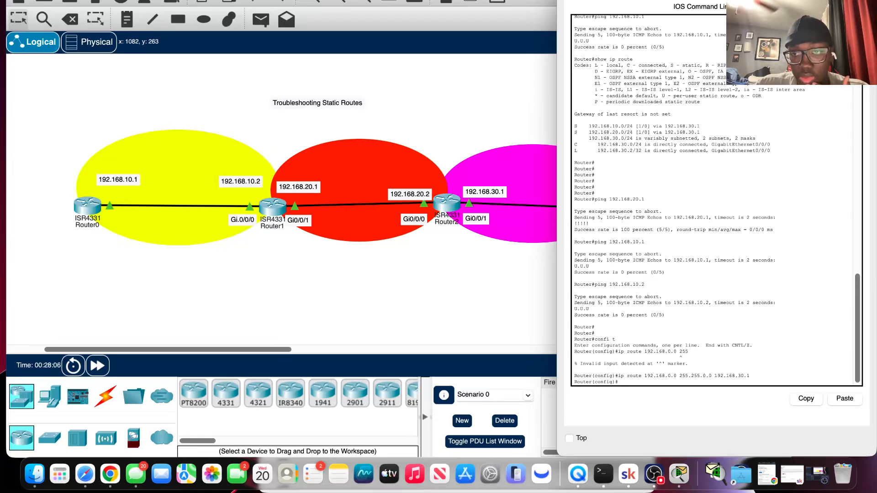
text(exit)
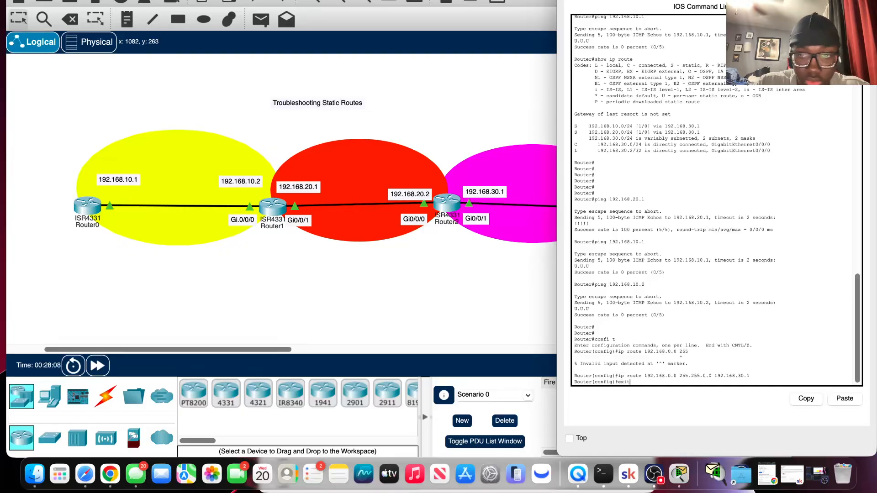
key(Return)
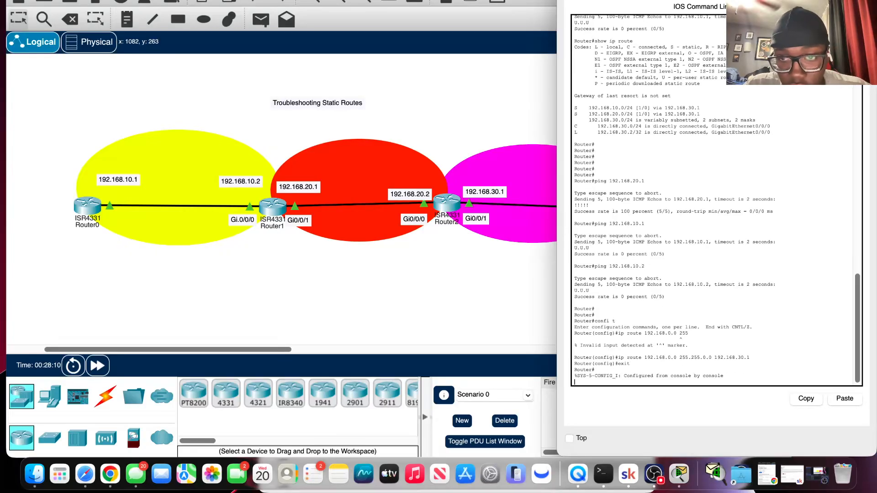
text(confi t)
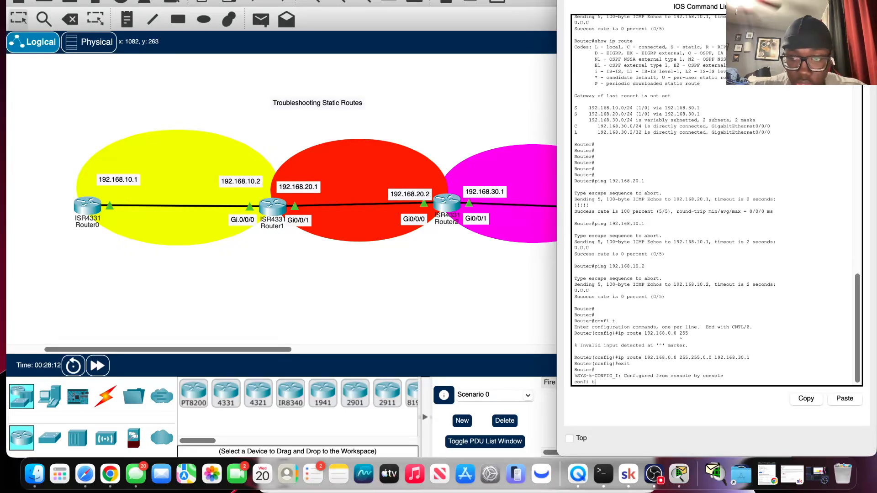
key(BackSpace)
key(BackSpace)
key(BackSpace)
key(BackSpace)
key(BackSpace)
key(Return)
key(Return)
key(Return)
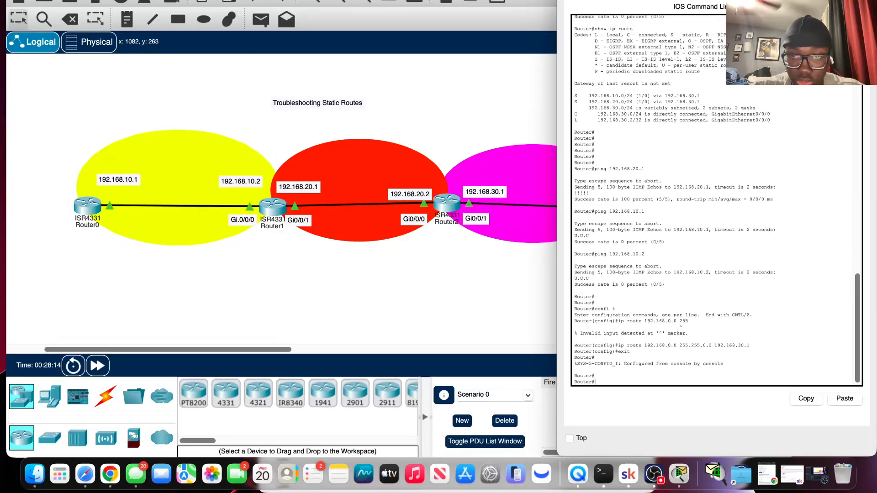
Recall and rerun the ping to 192.168.20.1 from Router3.
key(Up)
key(Up)
key(Up)
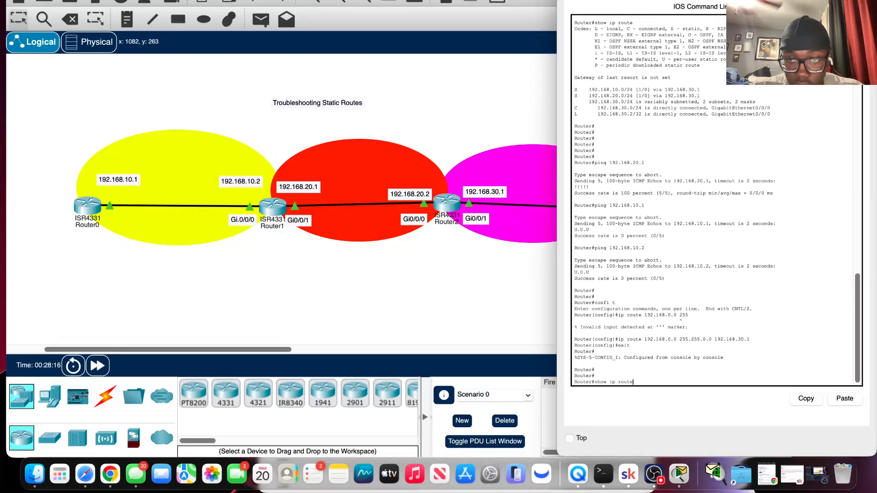
key(Return)
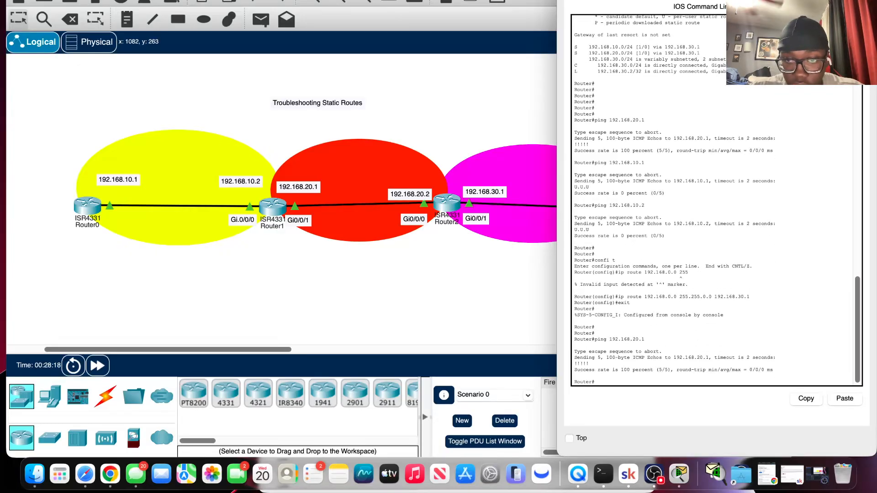
Recall and rerun the ping to 192.168.10.2 from Router3.
key(Up)
key(Up)
key(Up)
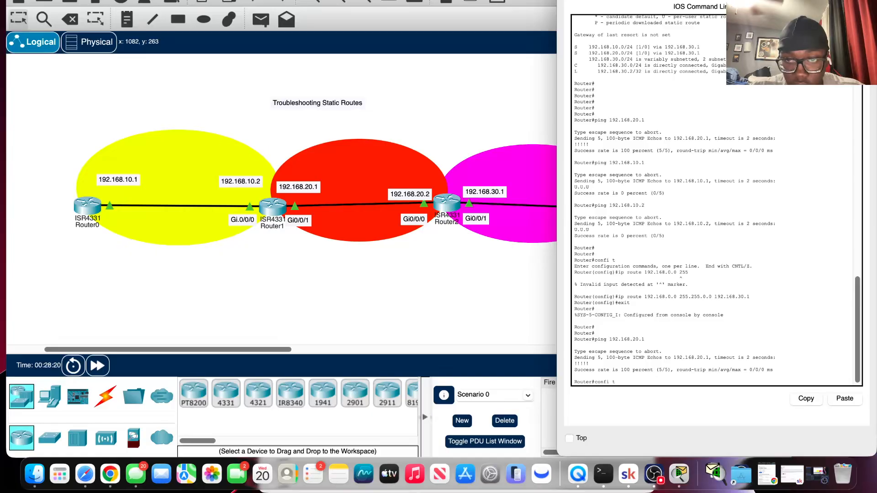
key(Return)
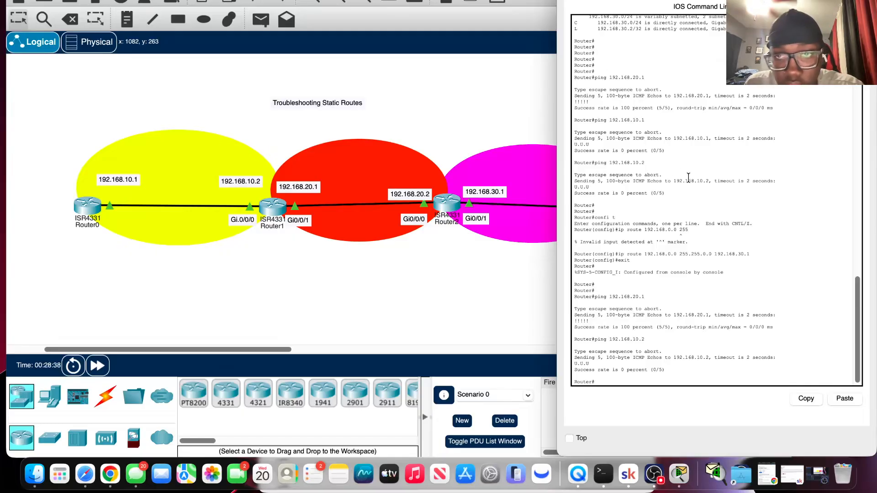
Review Router3's earlier console output, and display its current routing table with show ip rout.
scroll(689, 178, up, 5)
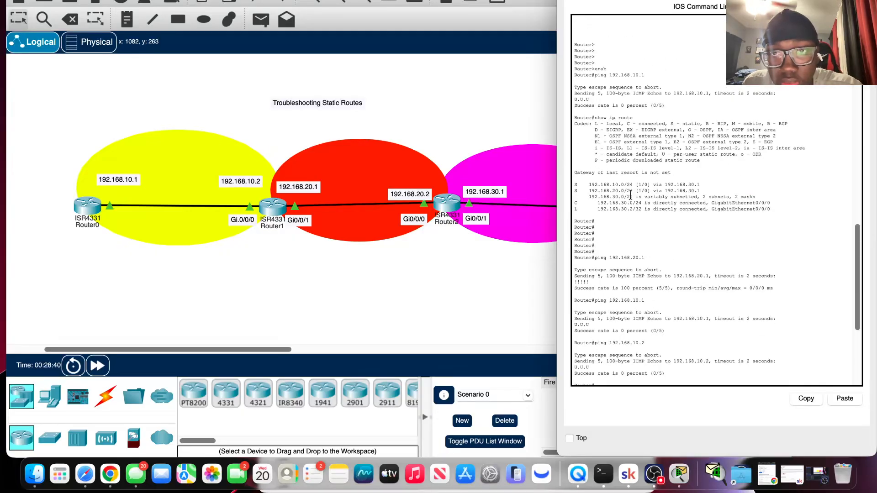
scroll(637, 189, down, 5)
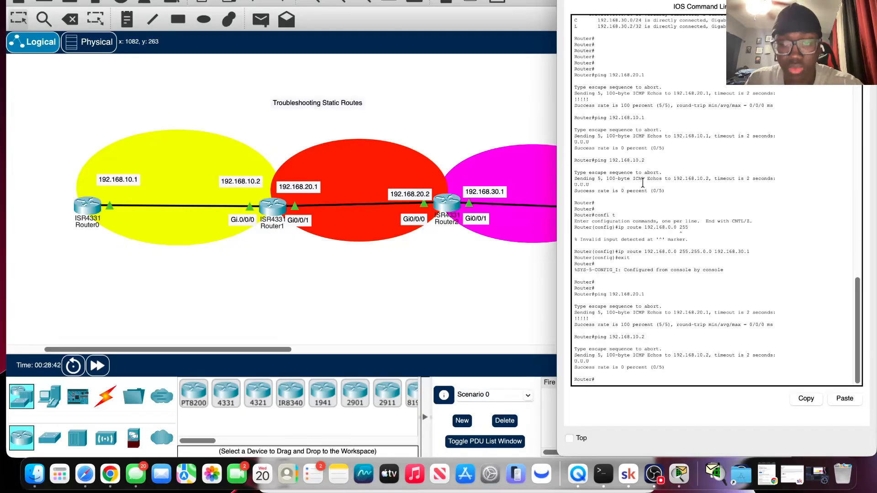
text(s)
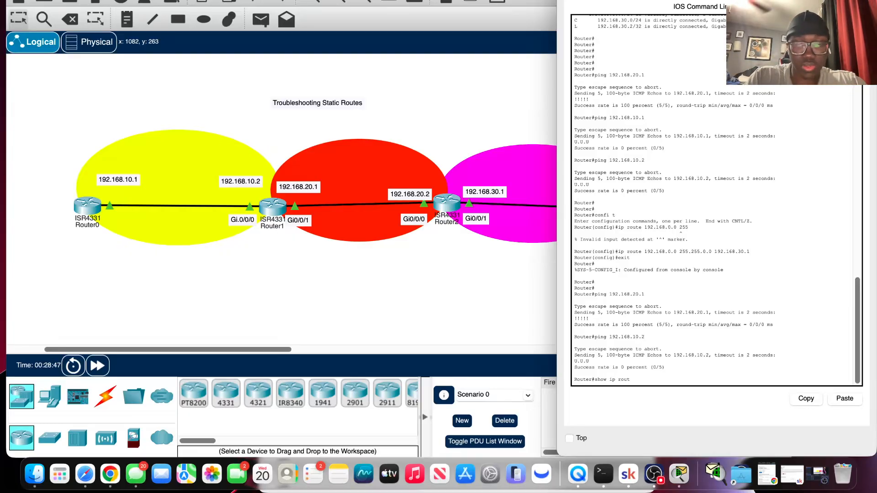
text(how ip rout)
key(Return)
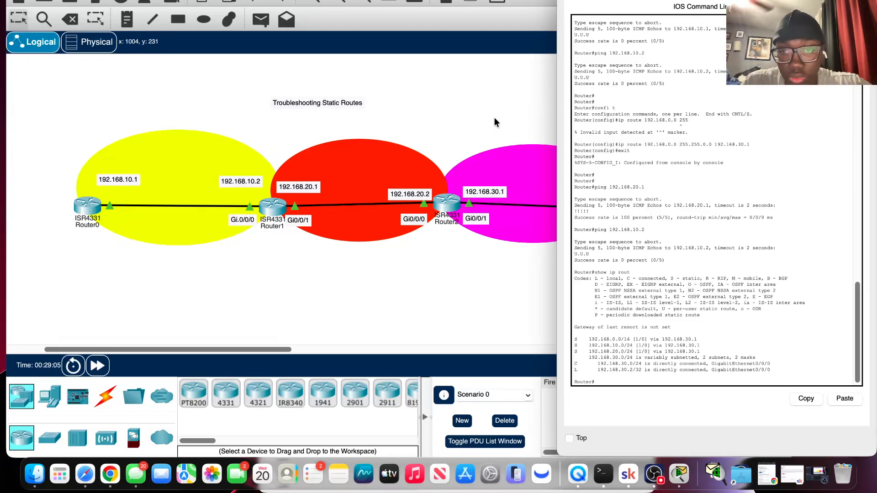
Bring the topology workspace to the front, switch it to Simulation mode and play the simulation to watch packets between the routers.
click(457, 290)
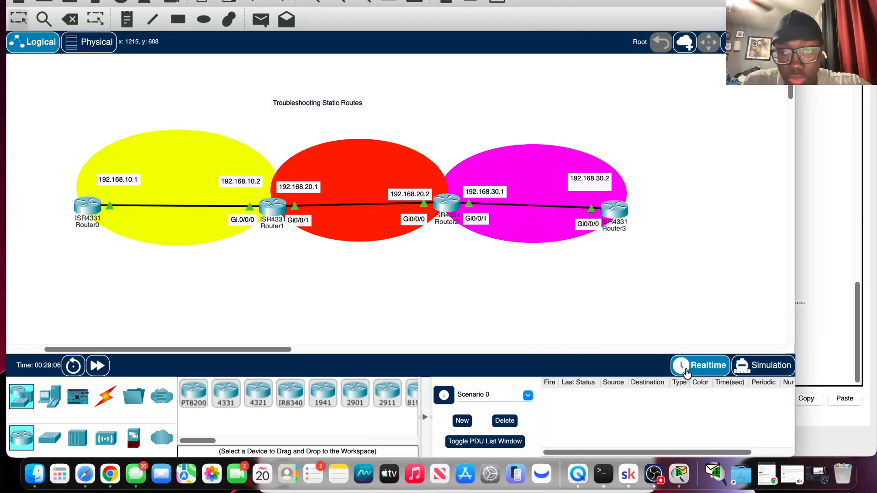
click(769, 371)
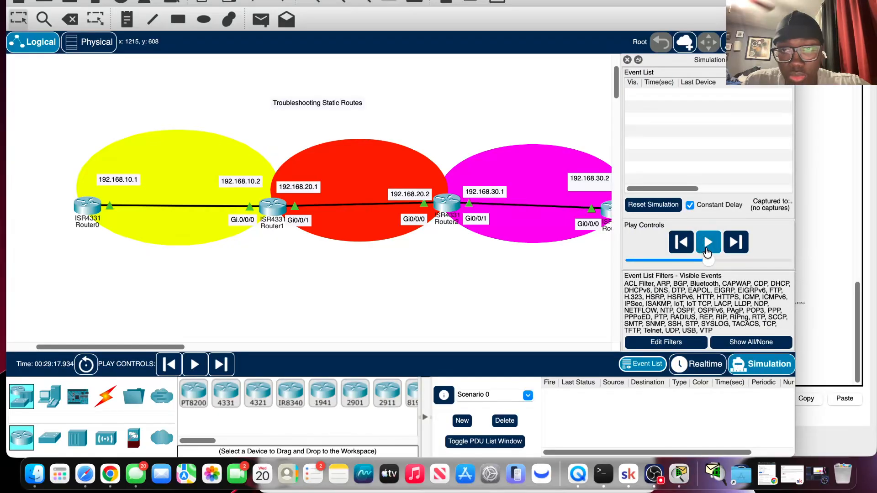
click(707, 251)
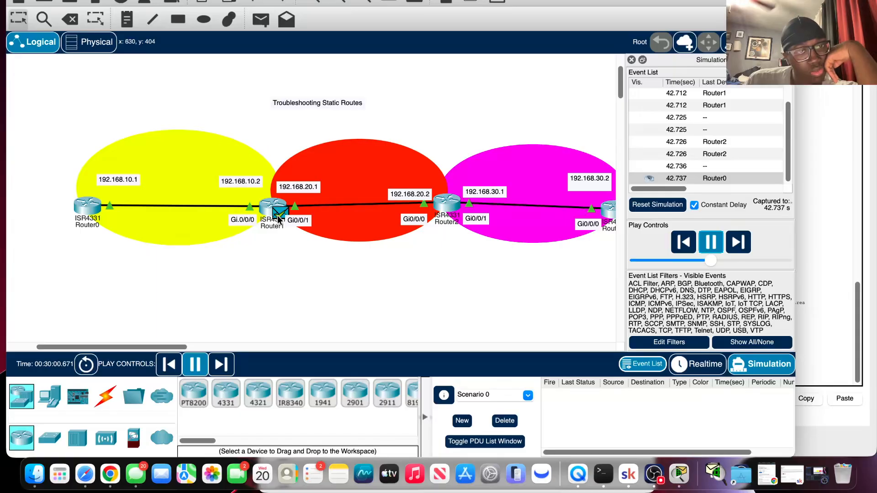
mouse_move(278, 219)
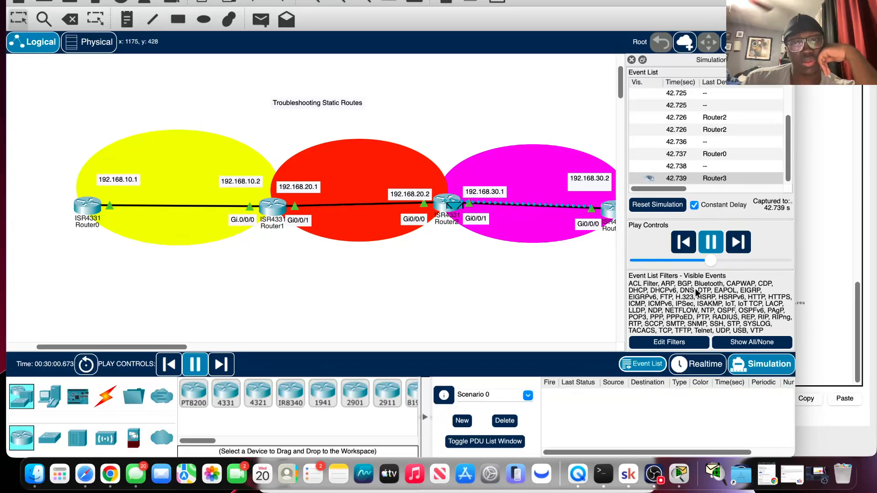
Return to Realtime mode and review the latest routing table in Router1's console.
click(698, 364)
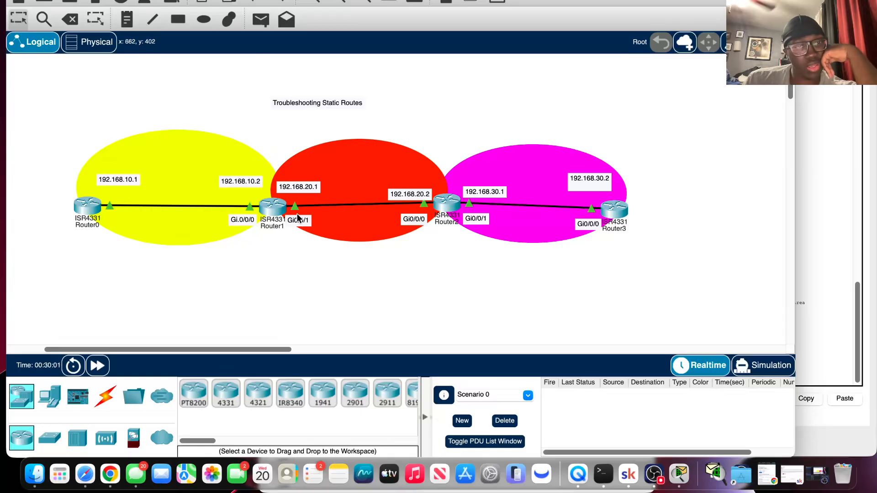
click(273, 208)
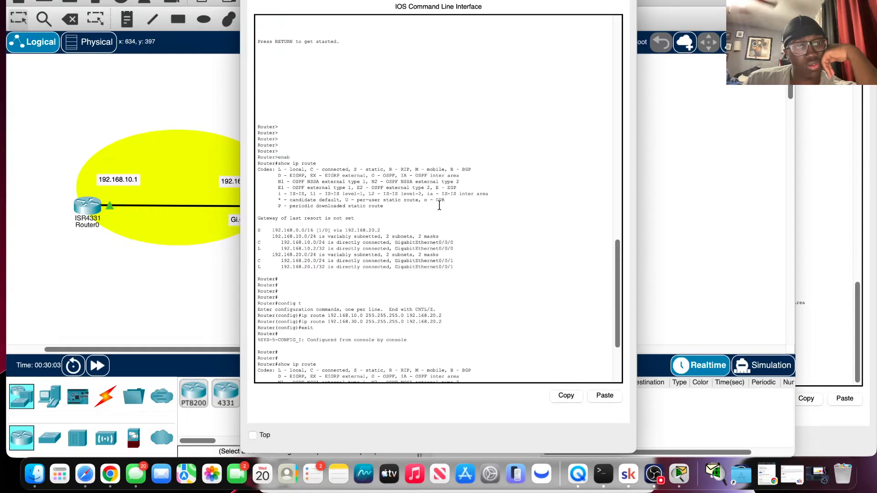
scroll(440, 205, down, 6)
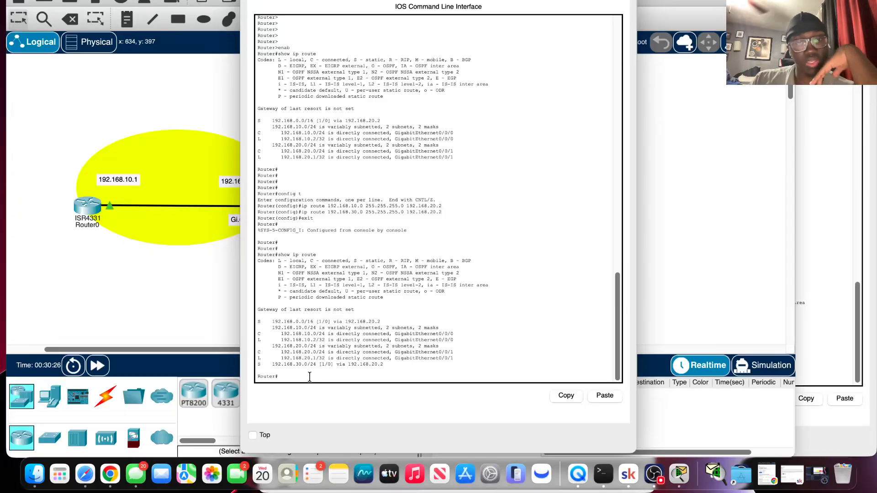
Enter global configuration mode on Router1 with enab and config t.
key(Return)
key(Return)
key(Return)
text(e)
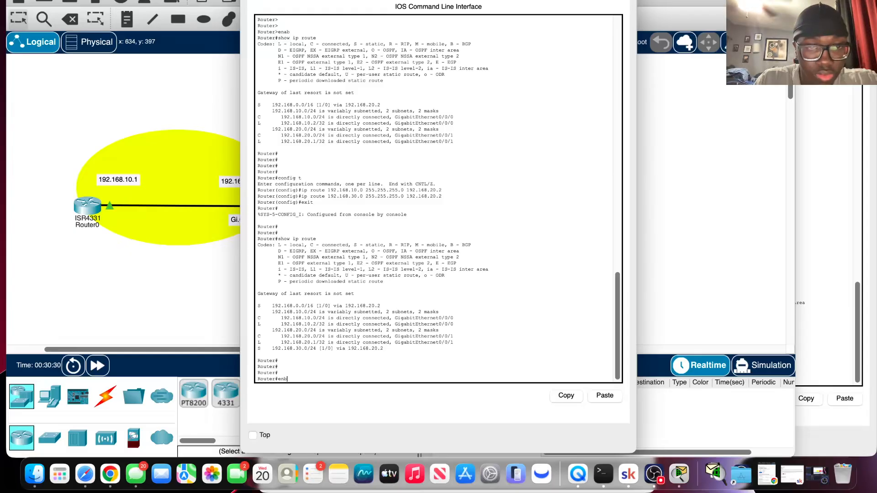
text(nab)
key(Return)
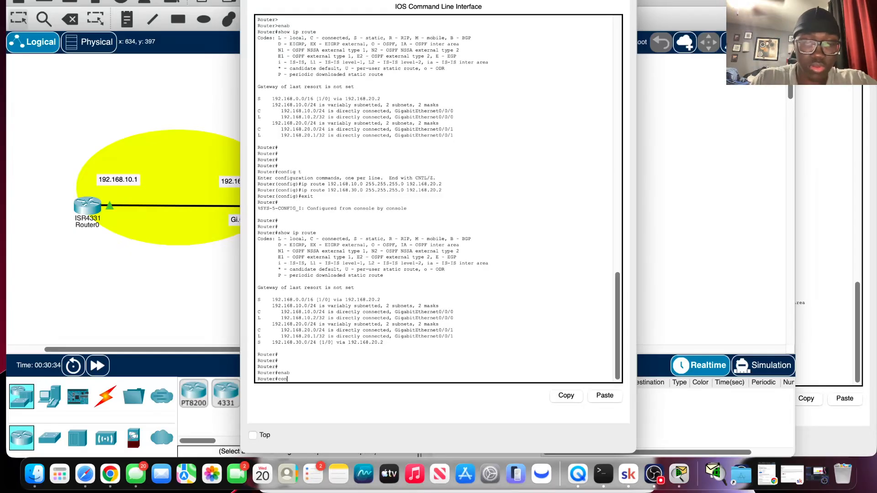
text(config t)
key(Return)
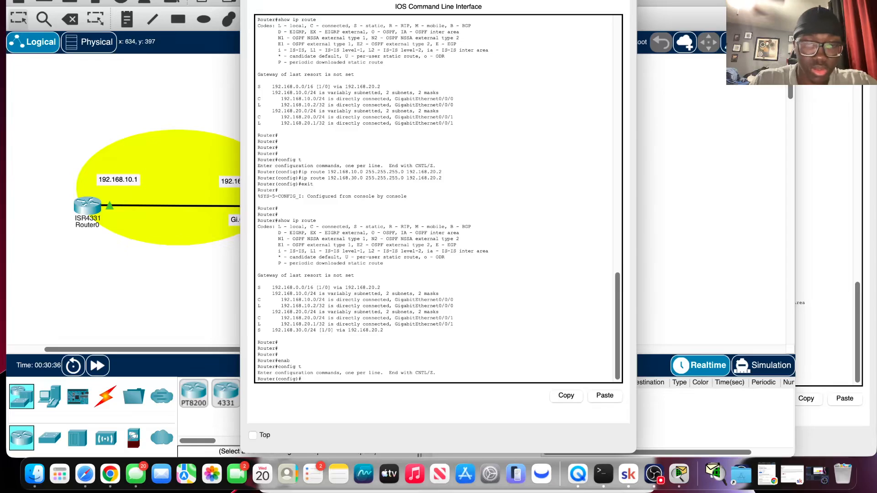
Remove Router1's static route to 192.168.30.0 255.255.255.0 via 192.168.20.2 using the no form of ip route.
text(ip route 192.168.30.0 255.255.255.0 192.168.20.2)
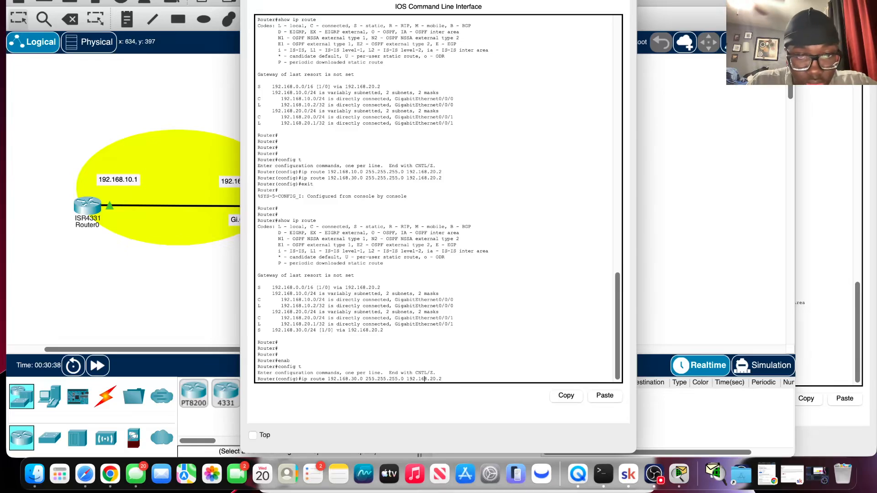
key(Left)
key(Left)
key(Left)
key(Left)
key(Left)
key(Left)
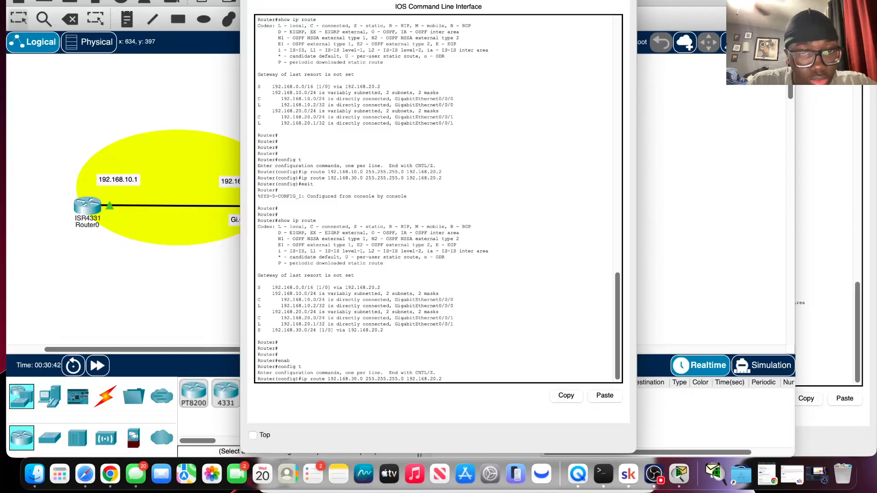
text(no)
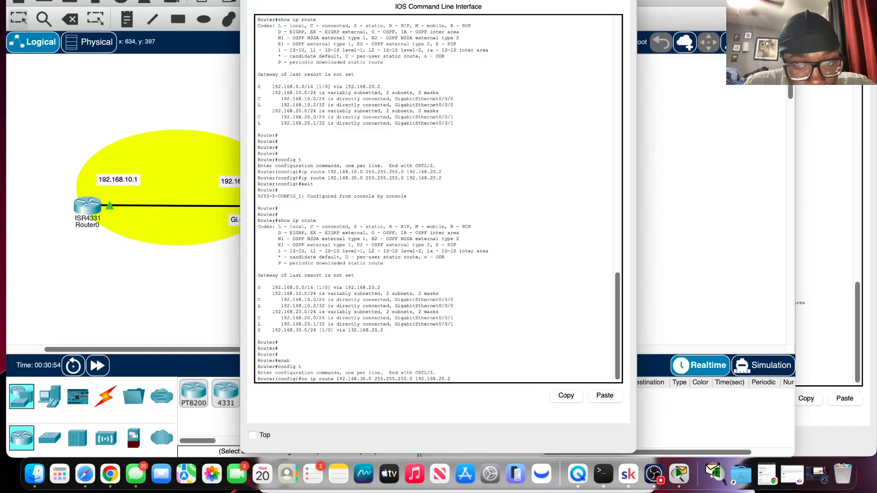
key(Return)
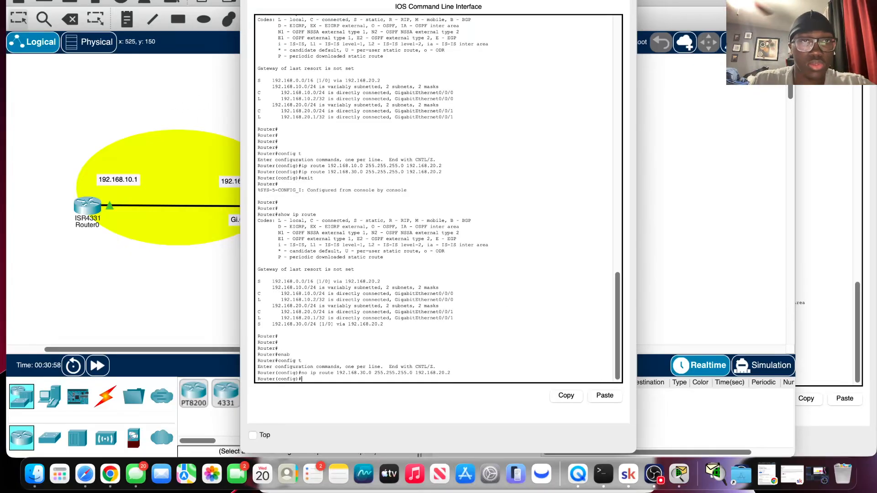
Bring the topology forward, switch to Simulation mode and play the simulation to watch the packets after the route removal.
click(249, 0)
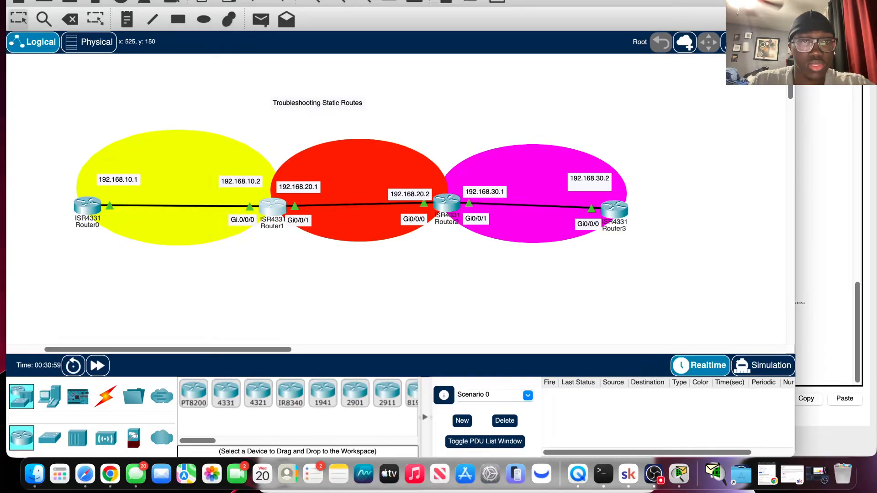
click(734, 364)
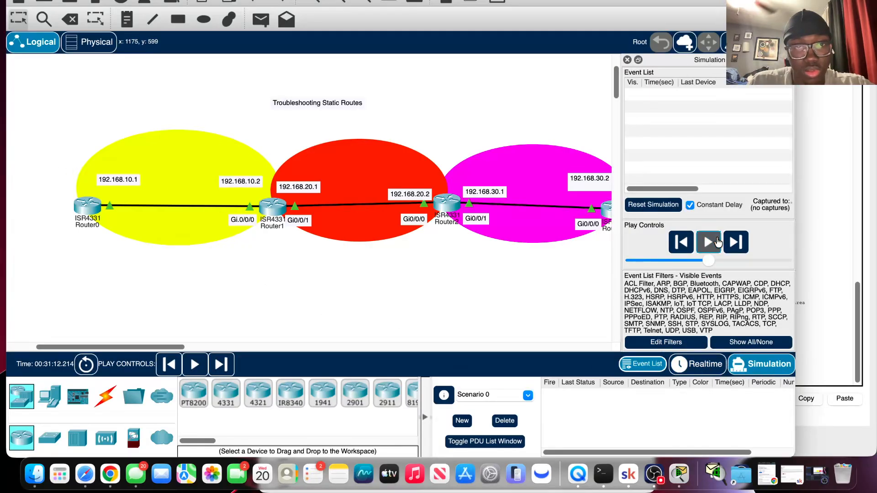
click(709, 242)
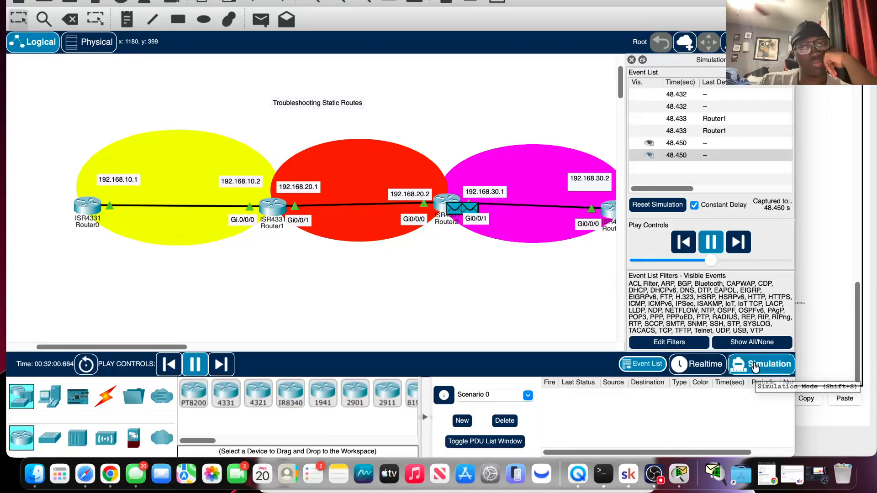
Switch back to Realtime mode and check the routing table and ping output in Router0's console.
click(699, 364)
click(88, 207)
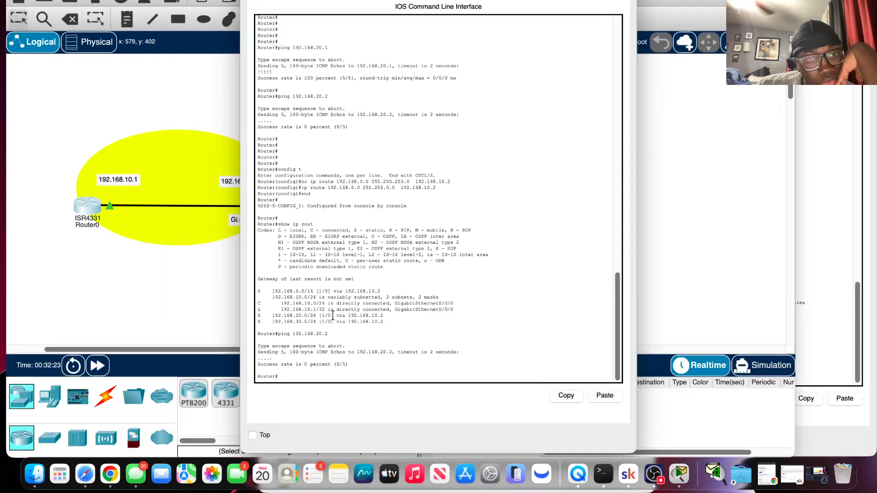
click(242, 302)
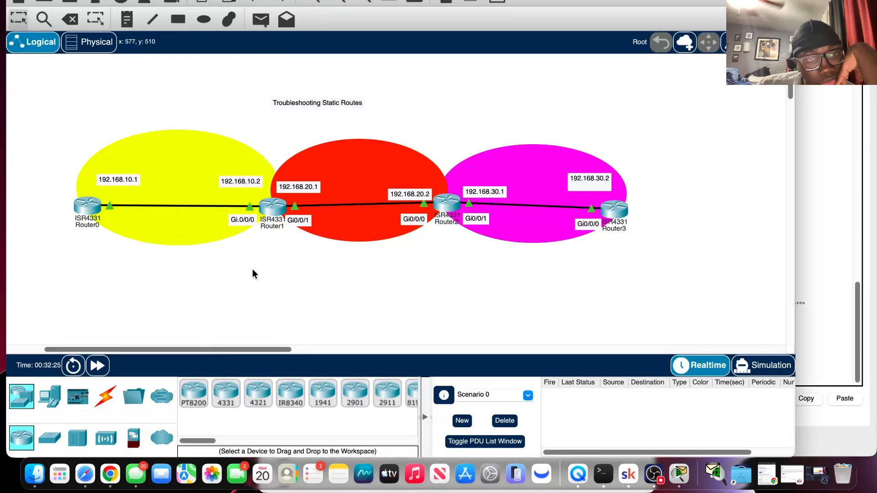
Remove Router1's static route to 192.168.0.0 255.255.0.0 via 192.168.20.2 by editing the recalled no ip route command.
click(274, 208)
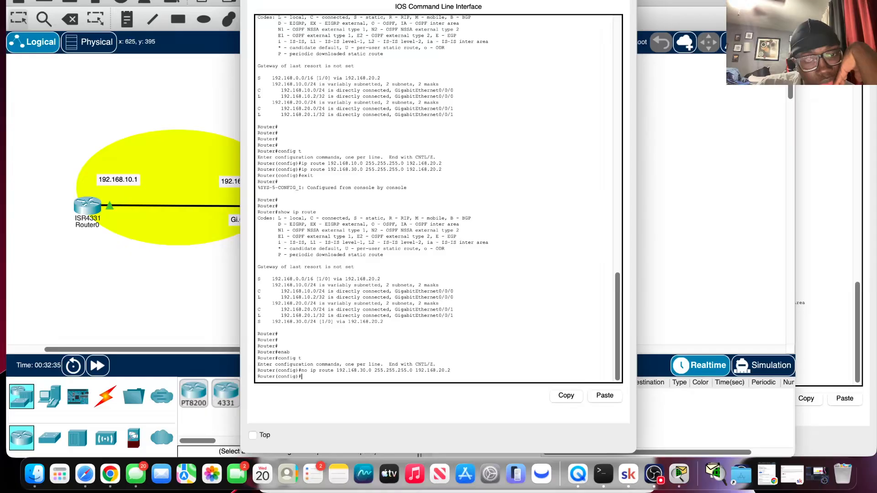
key(Up)
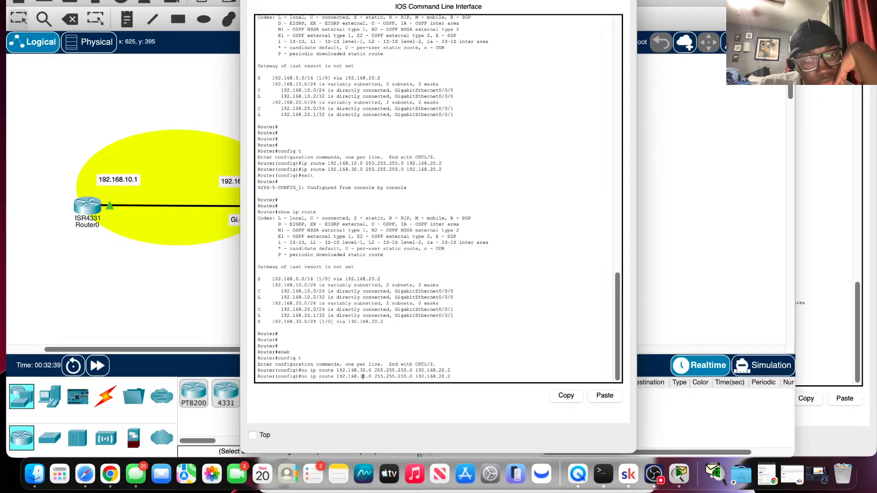
key(BackSpace)
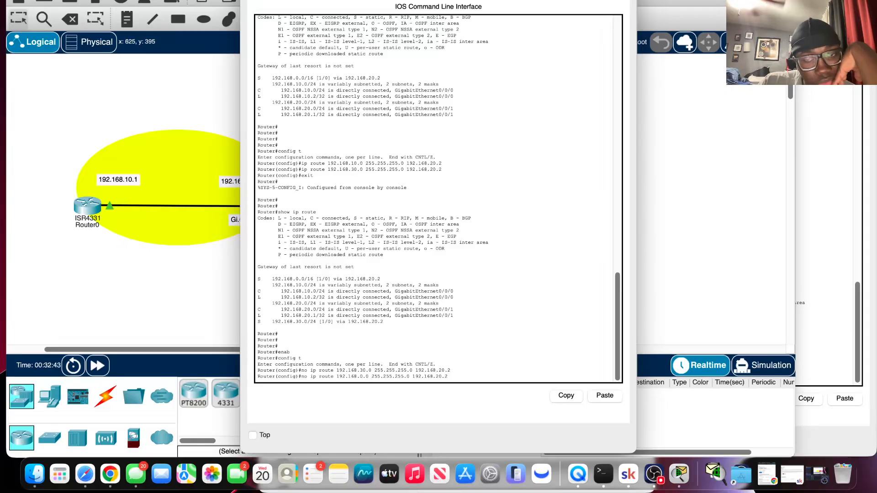
key(BackSpace)
key(BackSpace)
key(BackSpace)
key(BackSpace)
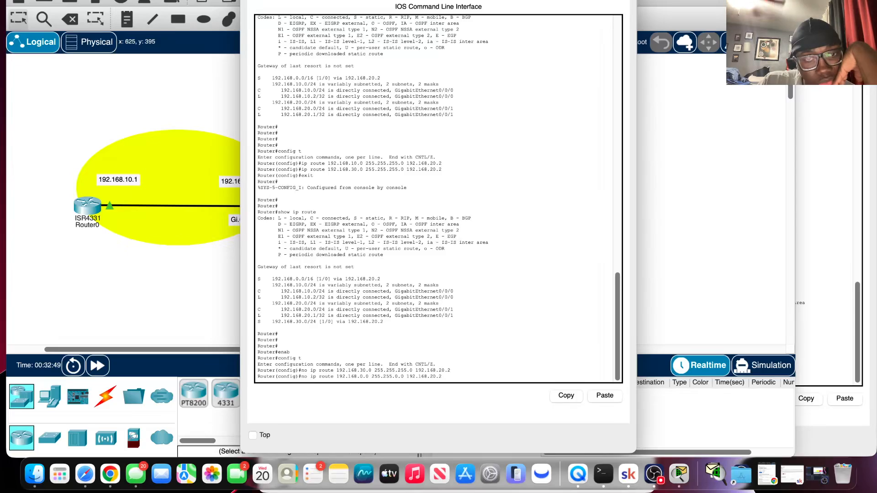
key(Return)
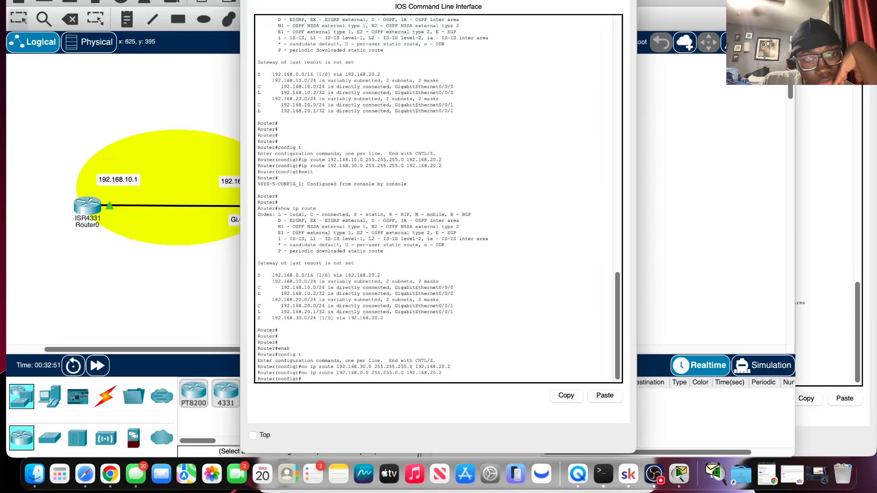
Open Router2's console and review its routing table and configuration entries.
click(189, 323)
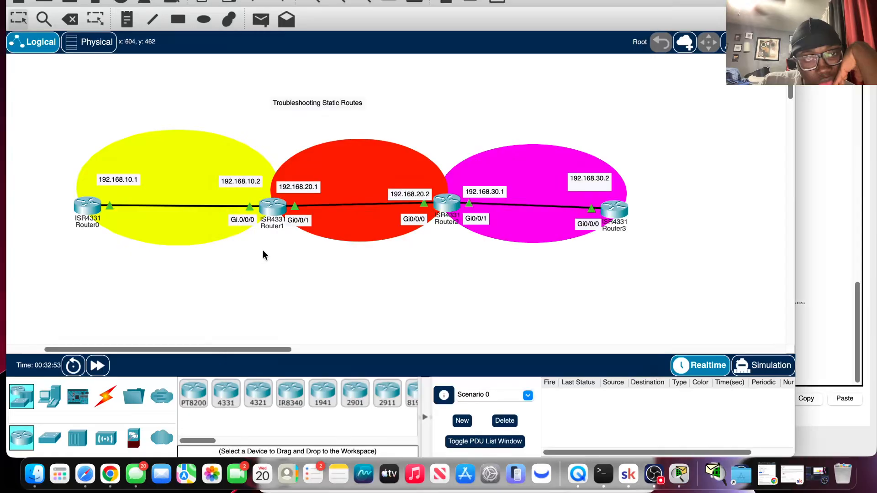
click(442, 204)
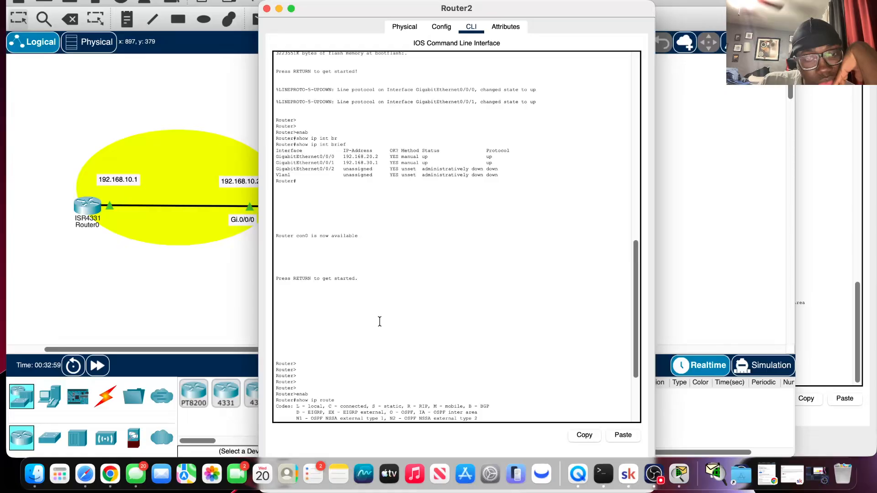
scroll(371, 309, down, 5)
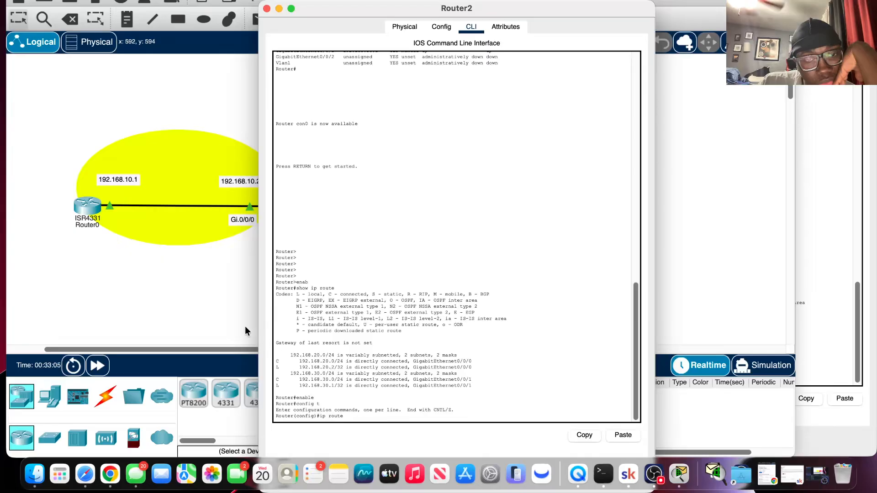
click(163, 300)
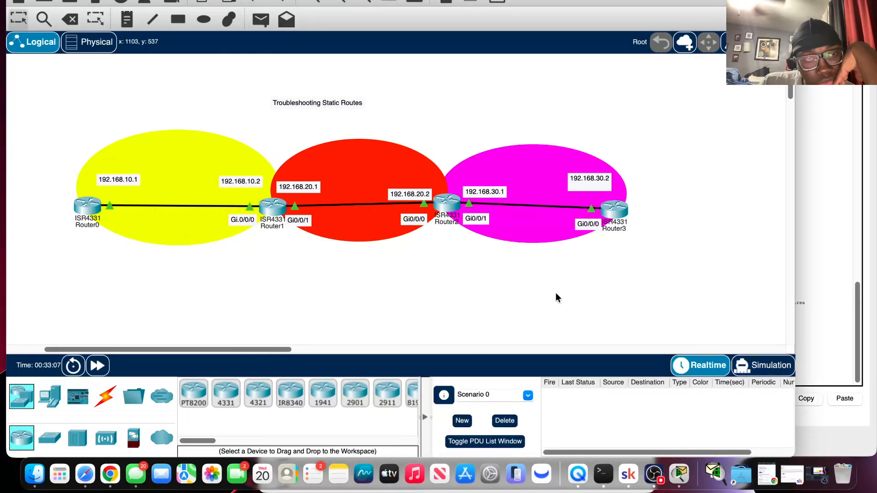
Recall and rerun the ping to 192.168.20.2 from Router0's console.
click(261, 19)
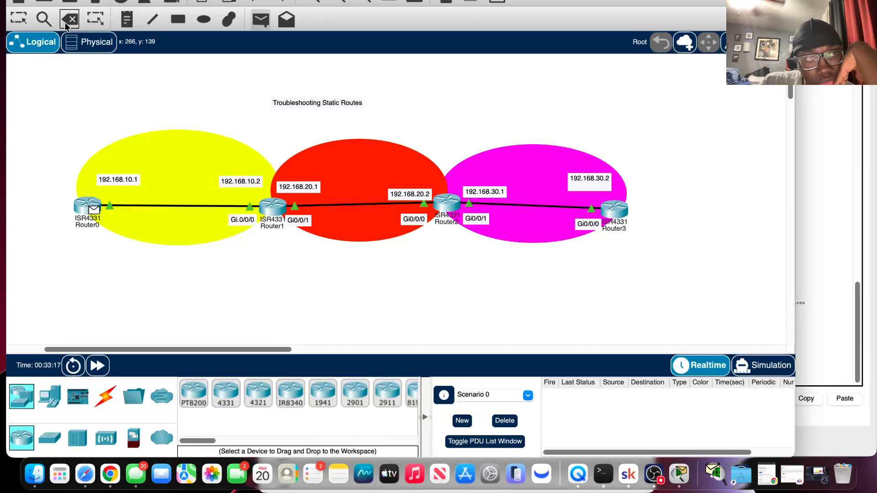
click(21, 19)
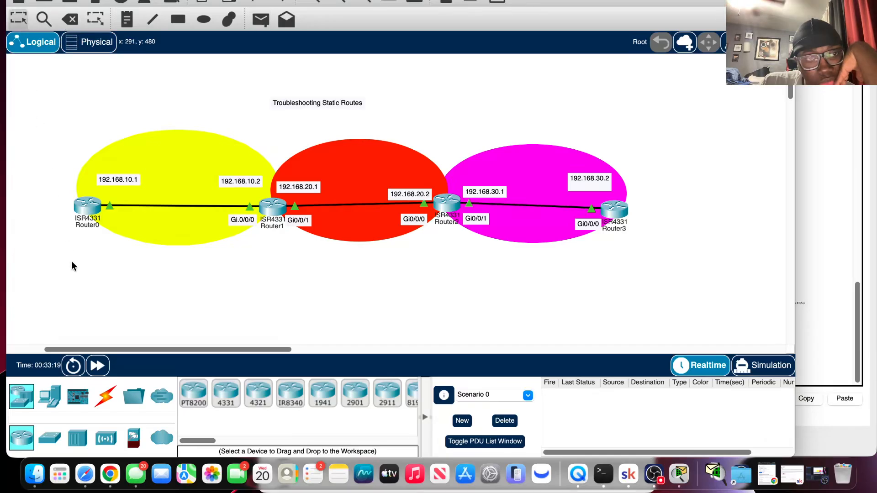
click(85, 209)
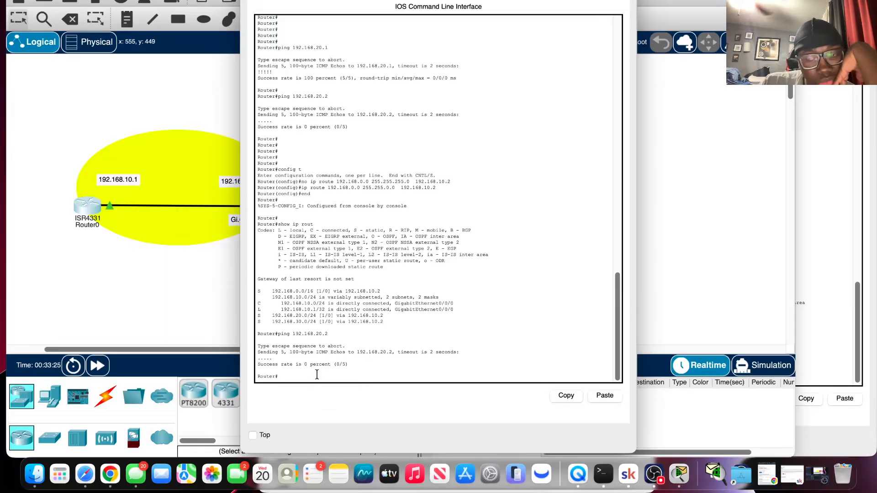
key(Up)
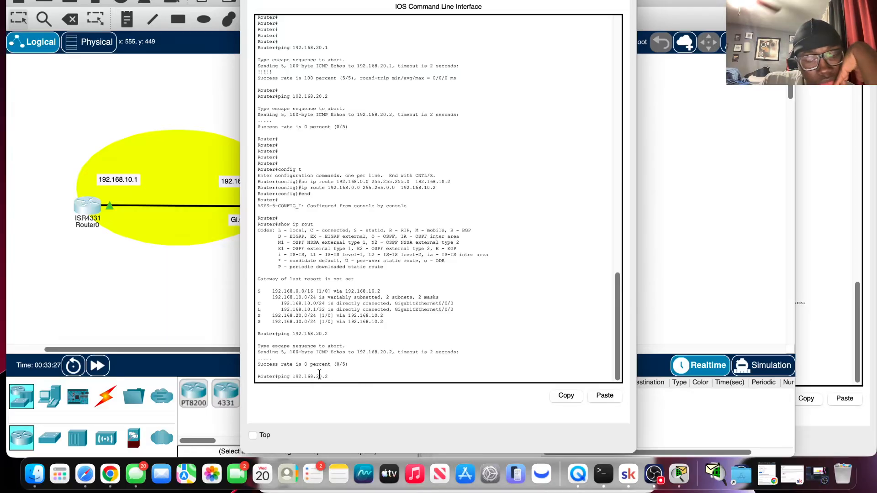
key(Return)
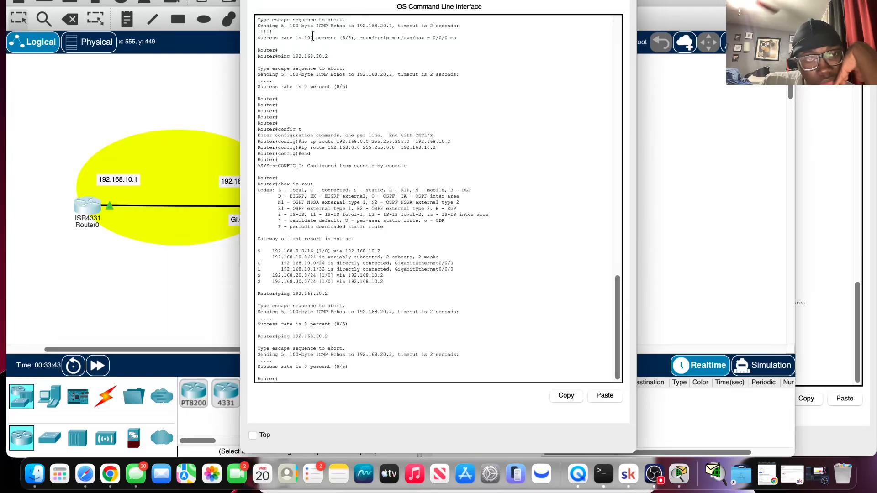
Review Router0's earlier console output, including its routes and interface summary, and check the port labels on its link to Router1.
scroll(365, 126, up, 10)
scroll(365, 132, down, 3)
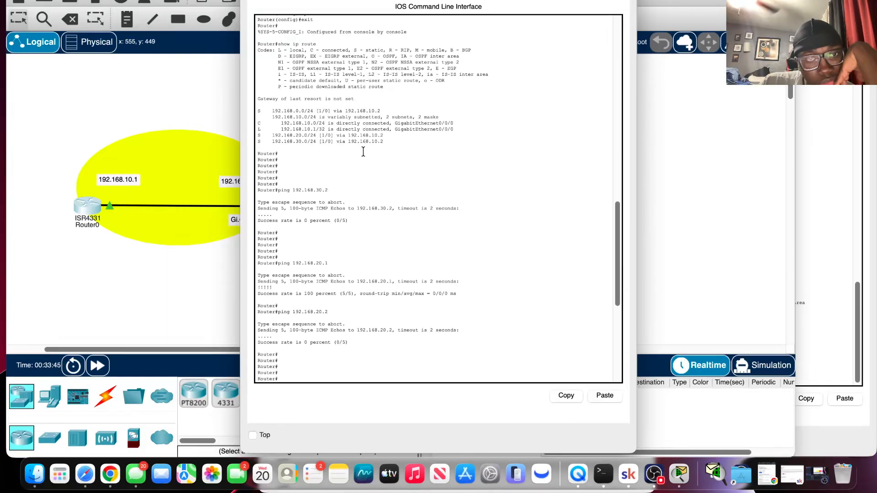
click(198, 243)
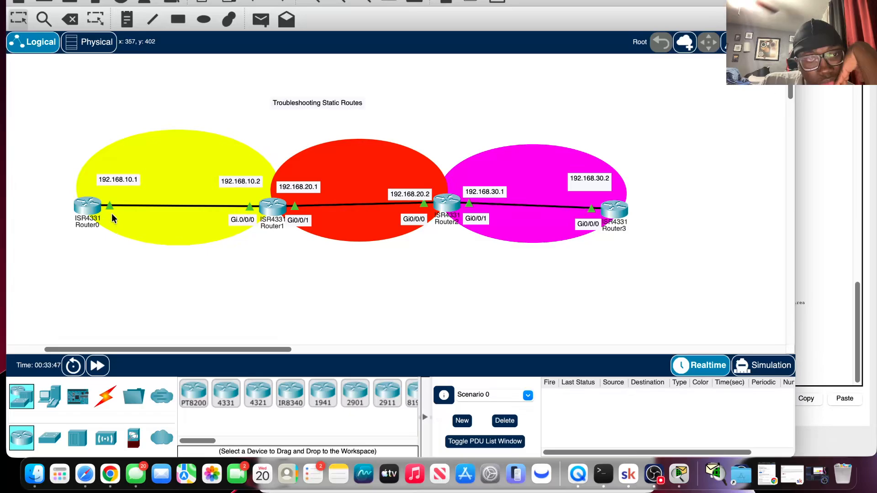
mouse_move(110, 209)
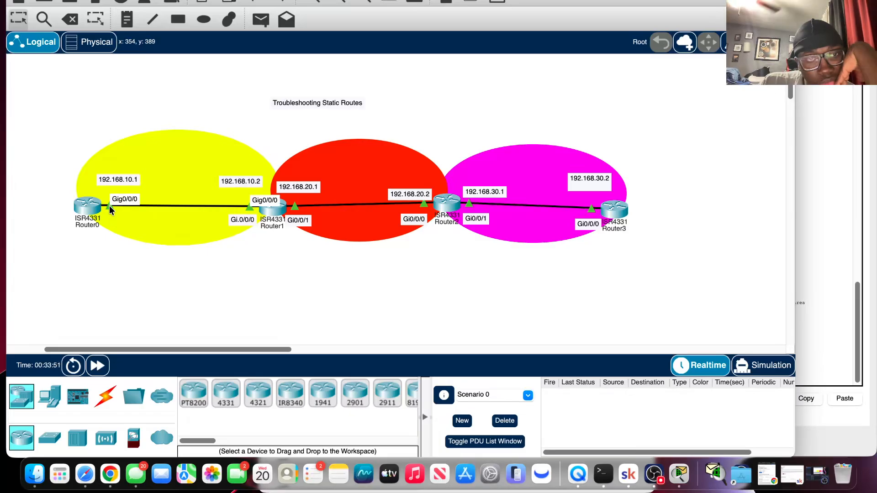
click(90, 210)
scroll(288, 208, up, 15)
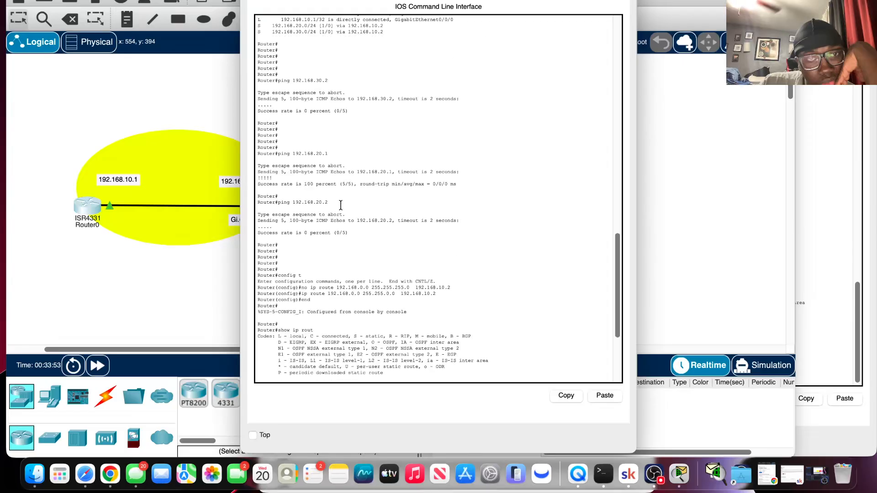
scroll(342, 209, up, 6)
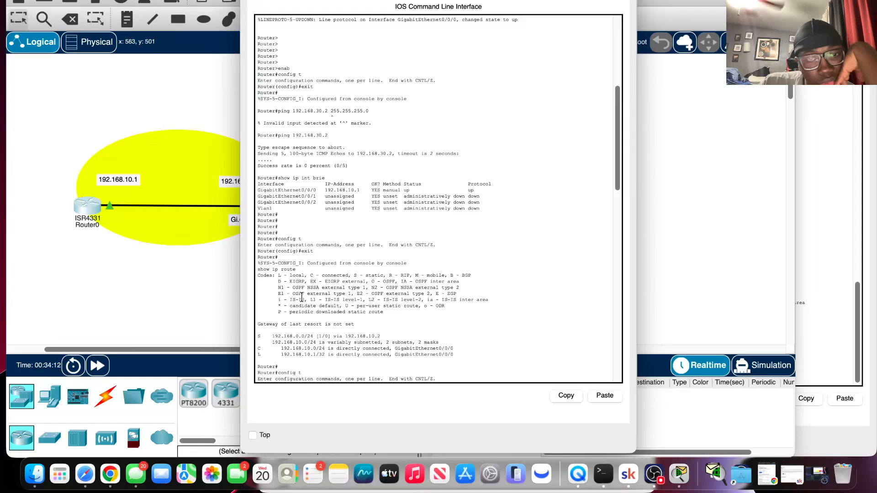
click(233, 302)
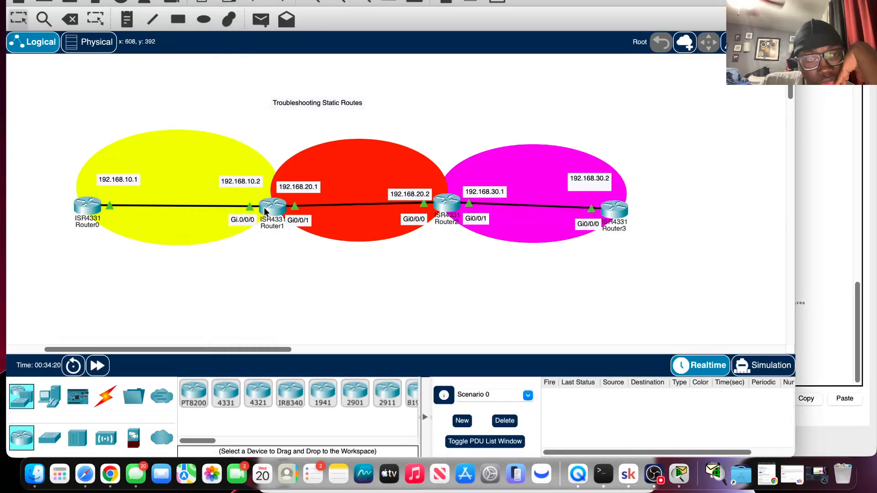
Review Router1's console output and its interface summary in the topology.
click(265, 211)
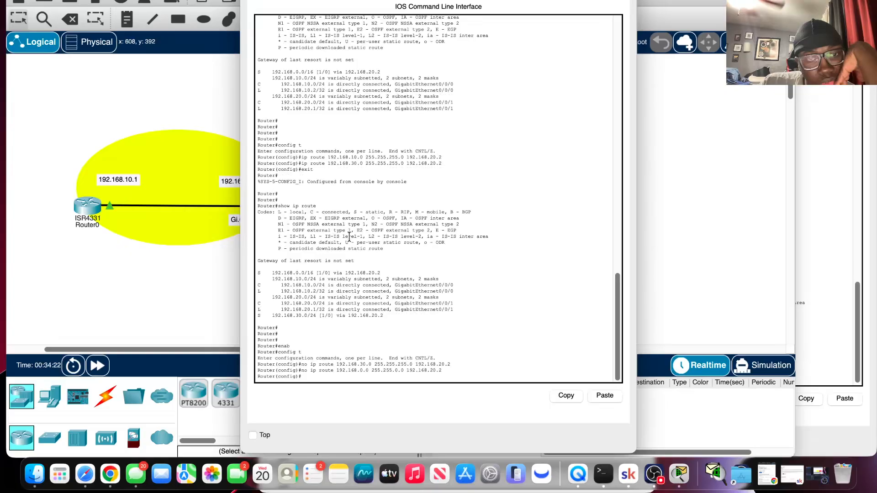
click(218, 262)
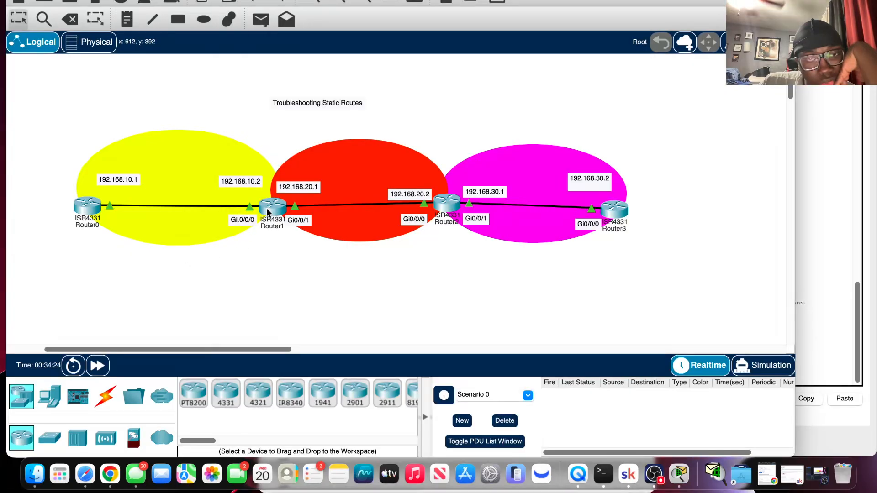
mouse_move(268, 212)
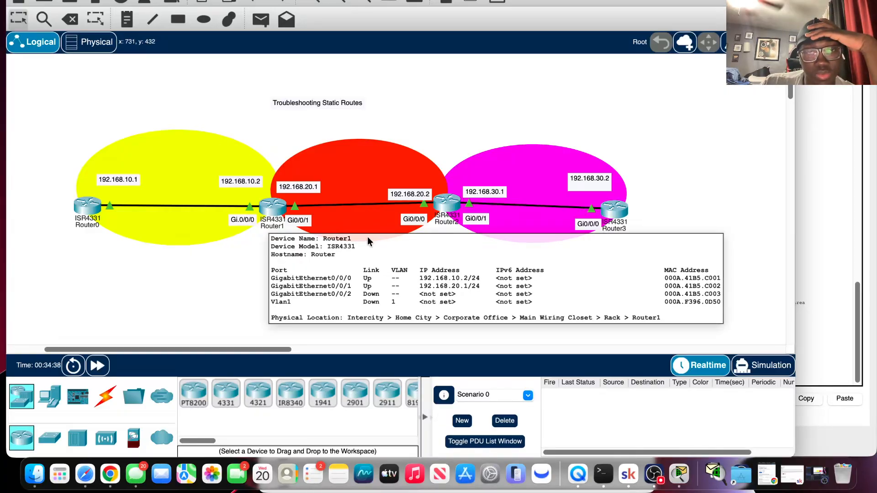
click(273, 212)
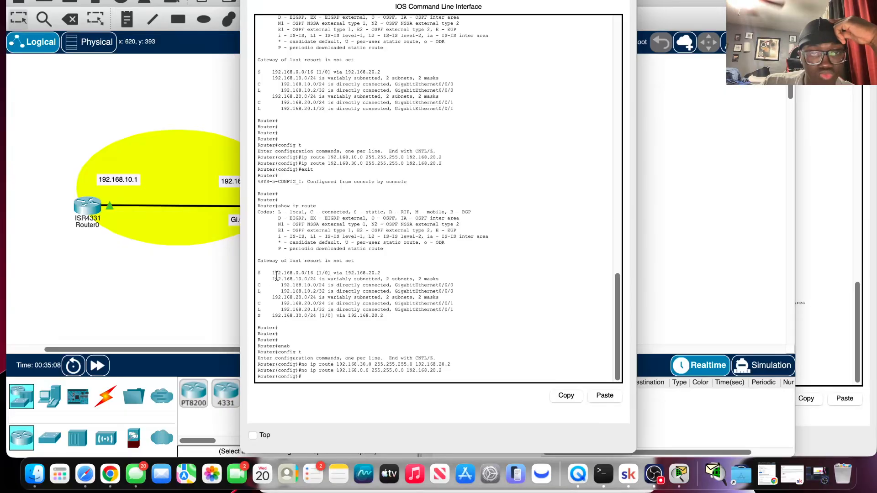
click(220, 284)
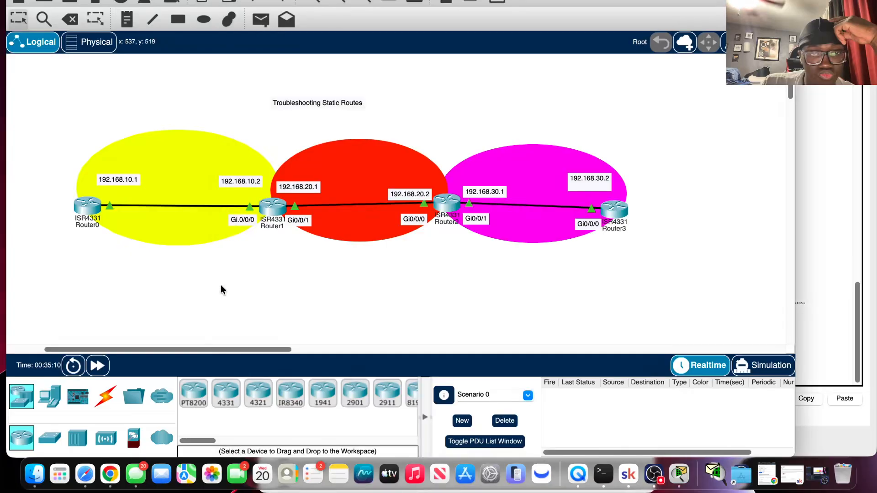
Ping 192.168.20.1 from Router0's console by editing the recalled ping command.
click(92, 213)
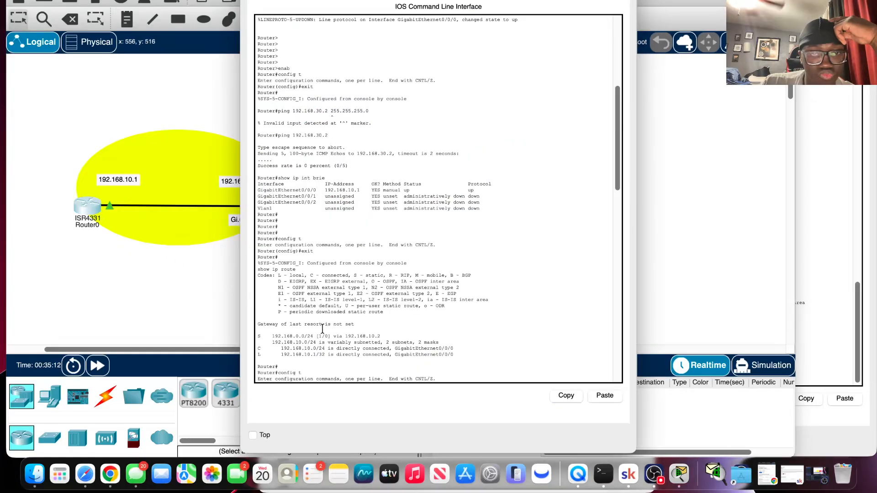
key(Return)
key(Return)
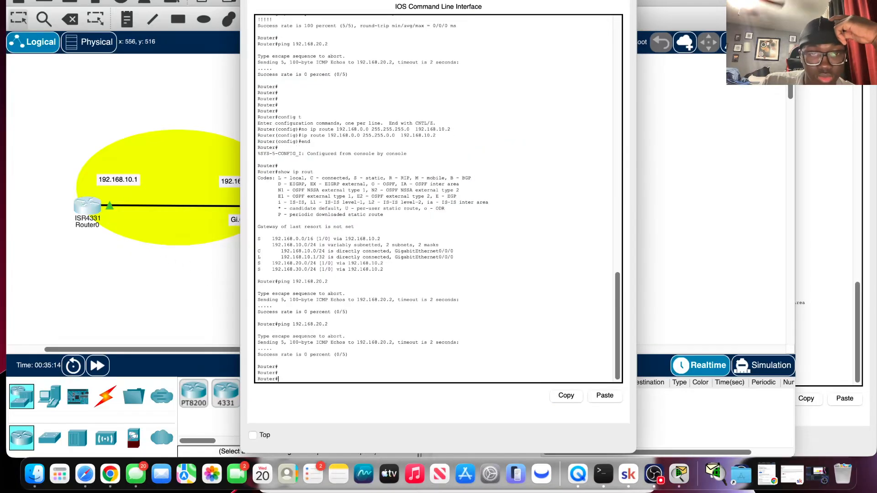
key(Up)
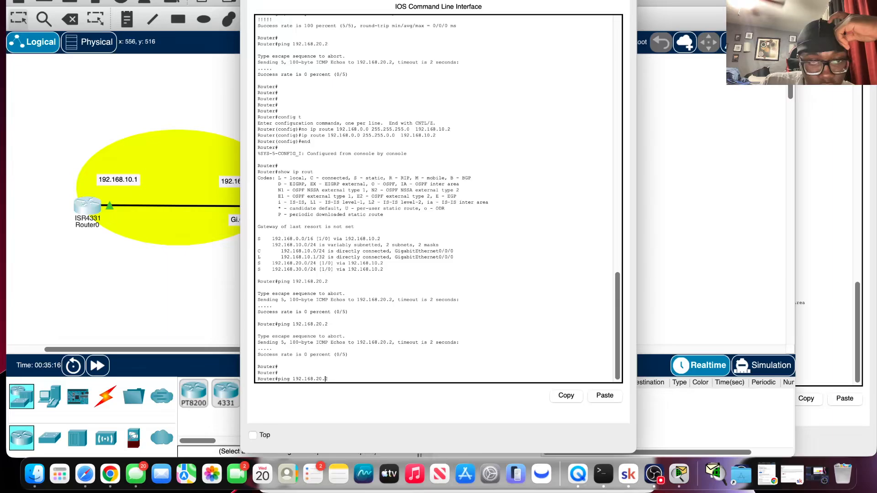
key(Left)
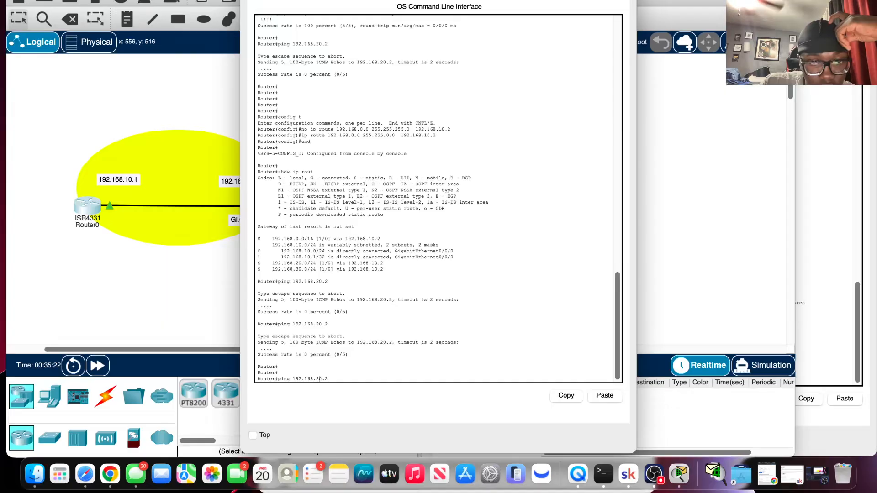
key(Left)
key(Left)
key(Left)
key(BackSpace)
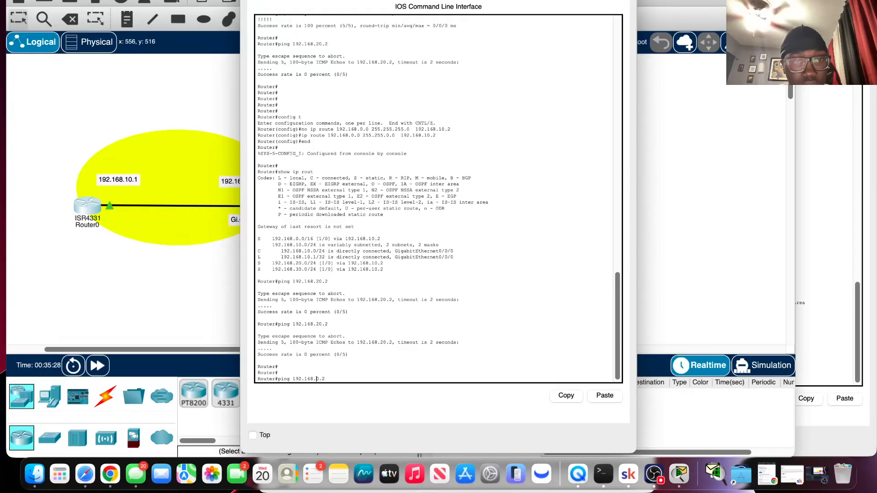
text(20)
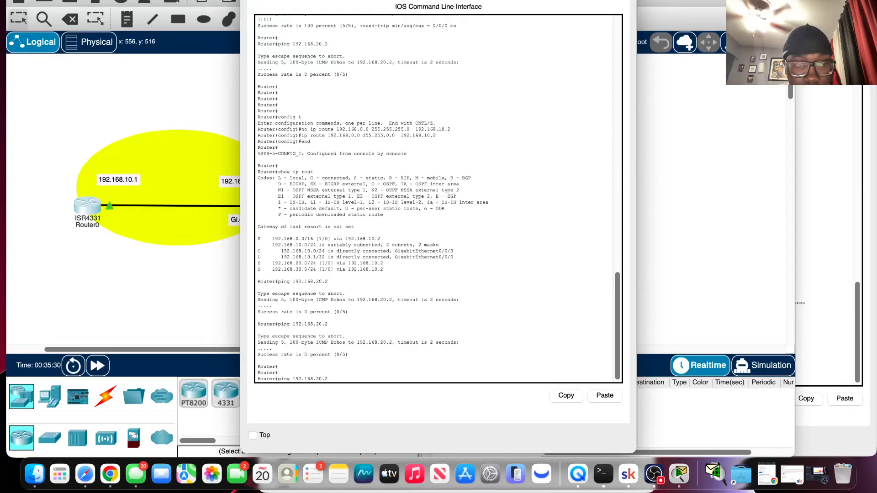
key(Return)
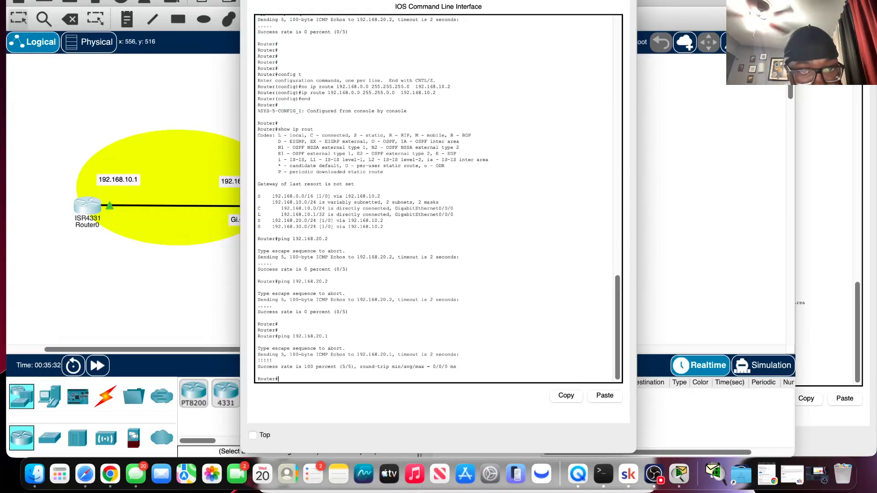
click(182, 361)
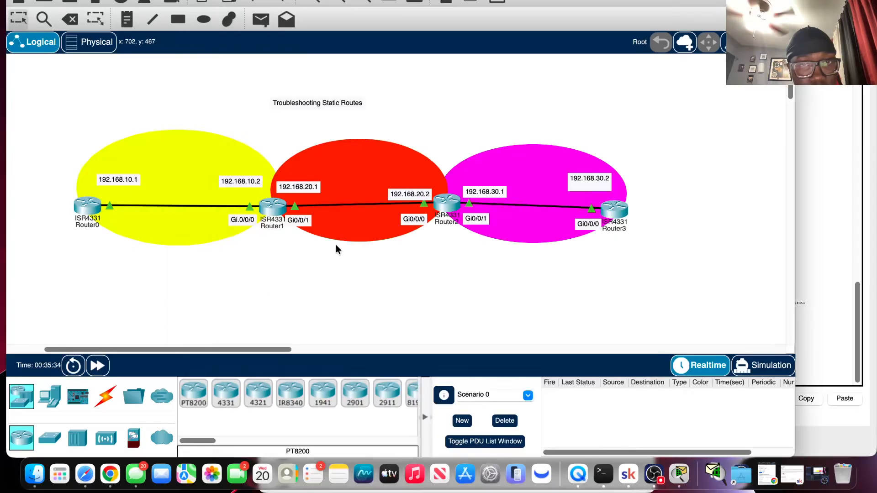
Open Router2's console, enable privileged mode and enter global configuration mode.
click(449, 203)
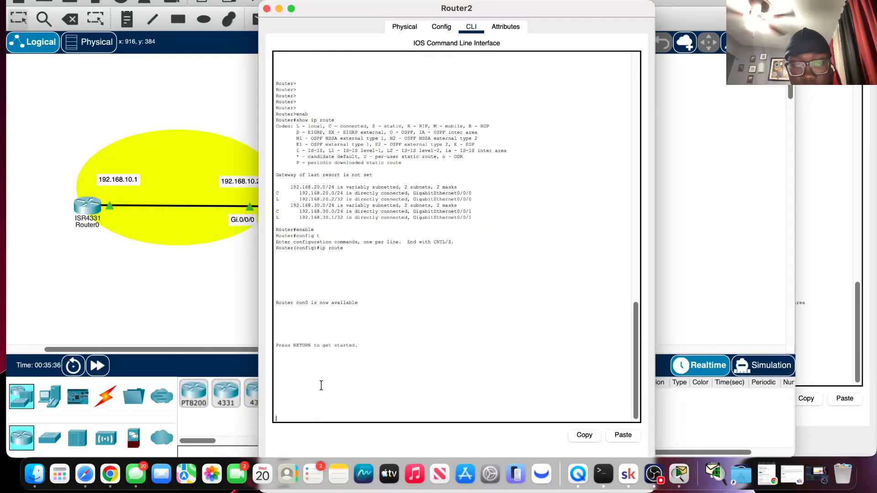
key(Return)
key(Return)
key(Return)
key(Return)
key(Return)
key(Return)
key(Return)
text(enab)
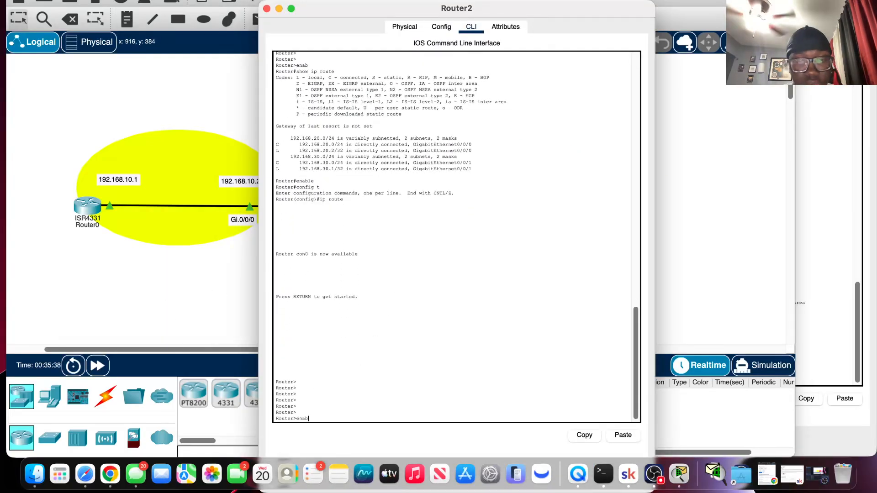
key(Return)
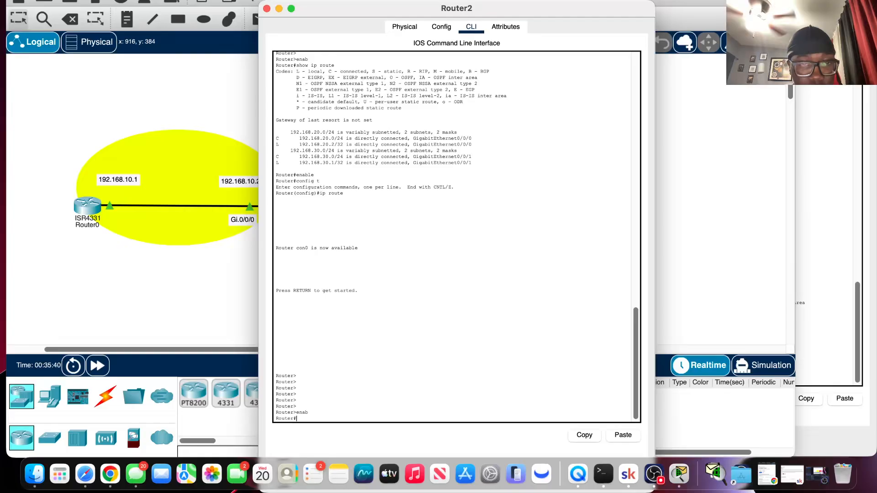
text(confi)
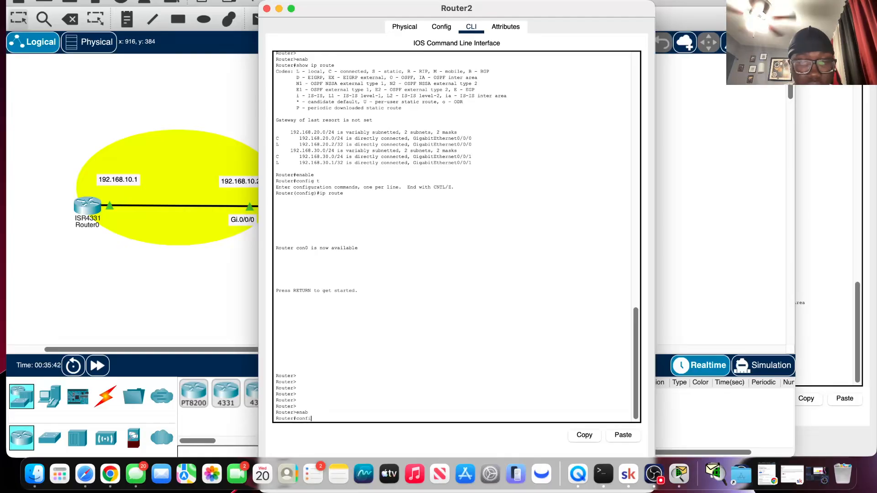
text(g t)
key(Return)
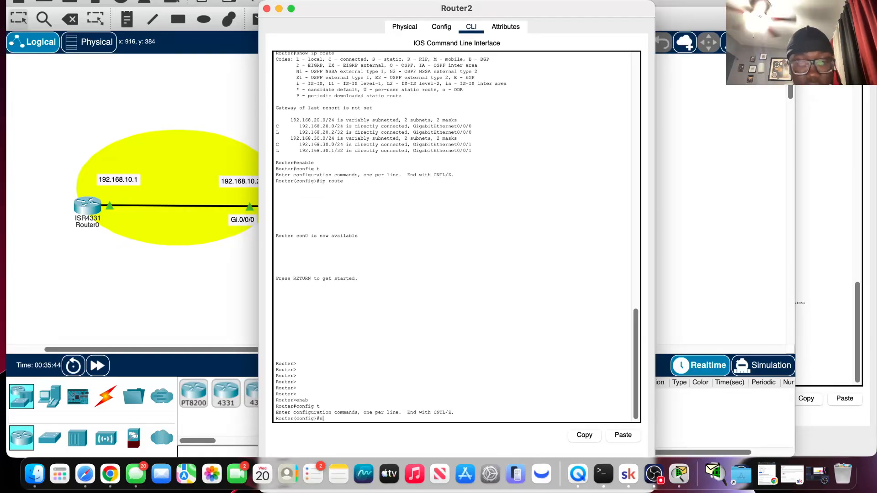
Start an ip route command on Router2 with 192.168.10.0 as the destination network.
text(show ip ro)
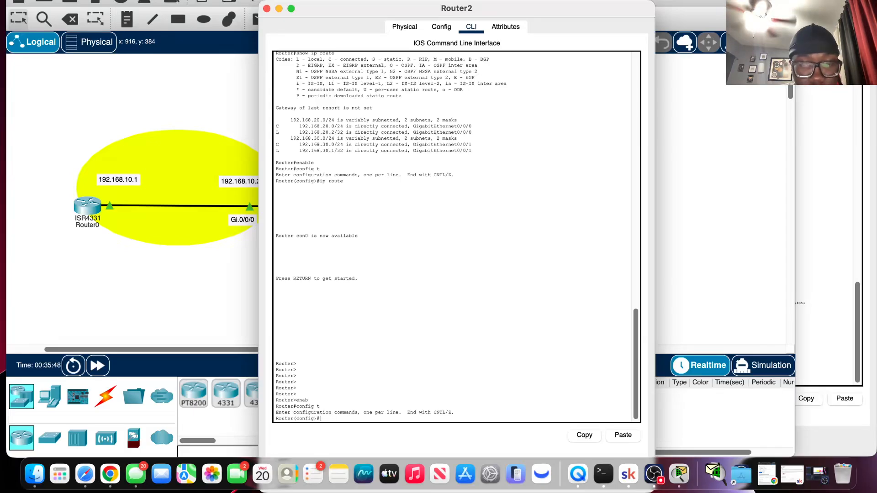
text(rout)
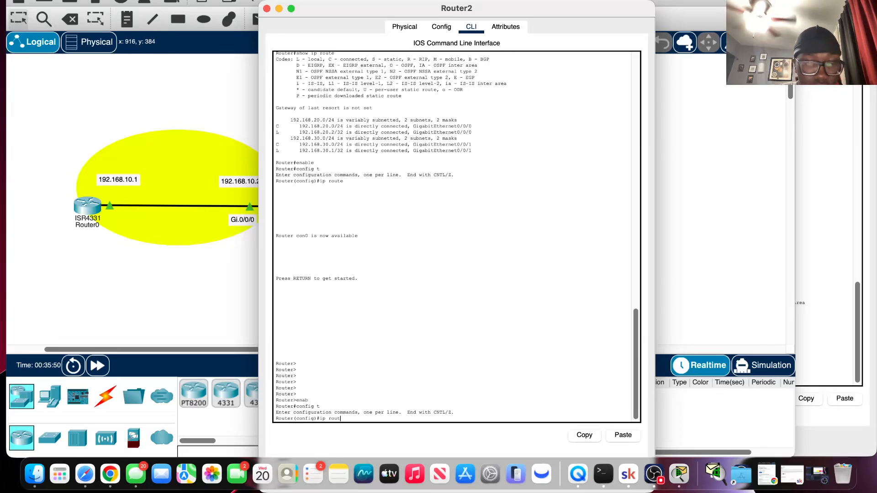
text(e 192.1)
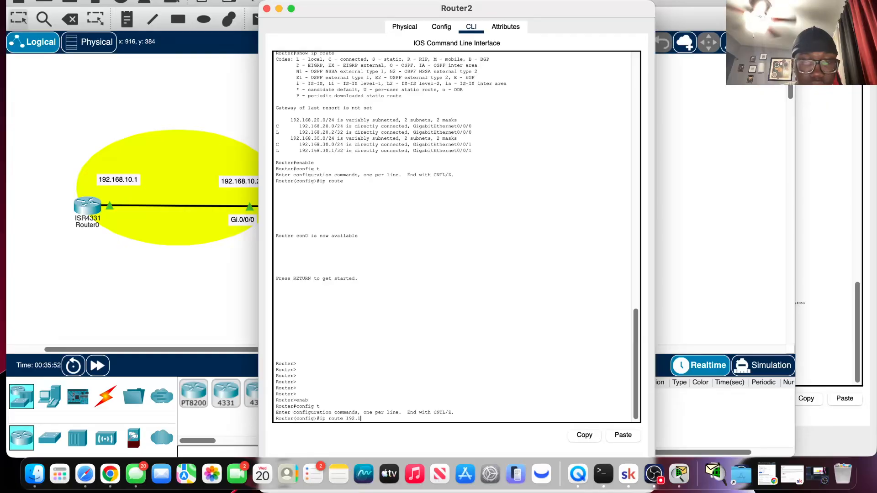
text(680)
key(BackSpace)
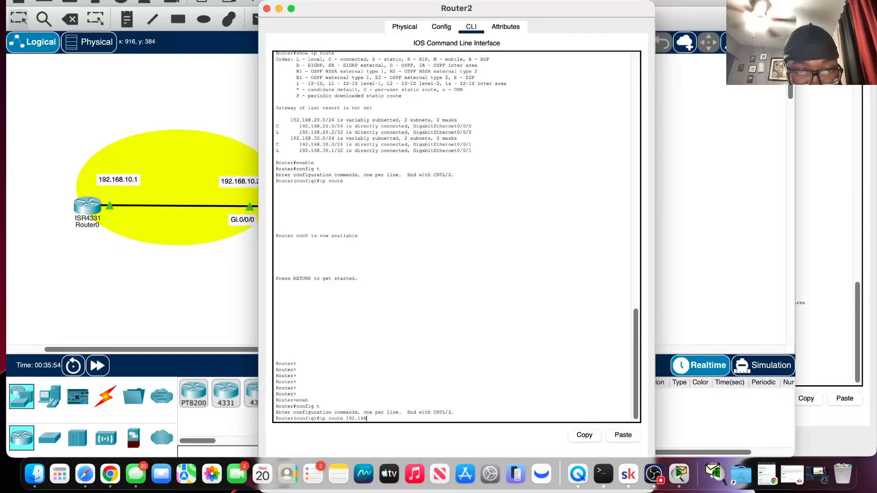
text(.20.1)
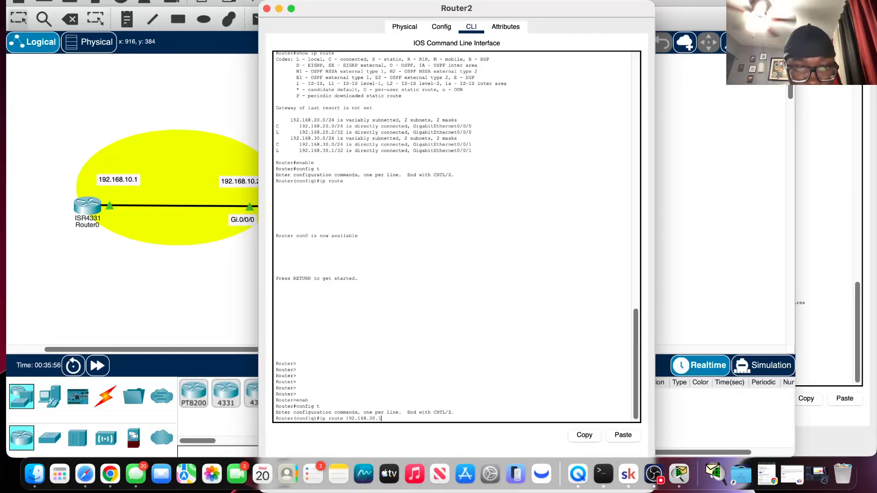
key(BackSpace)
text(0)
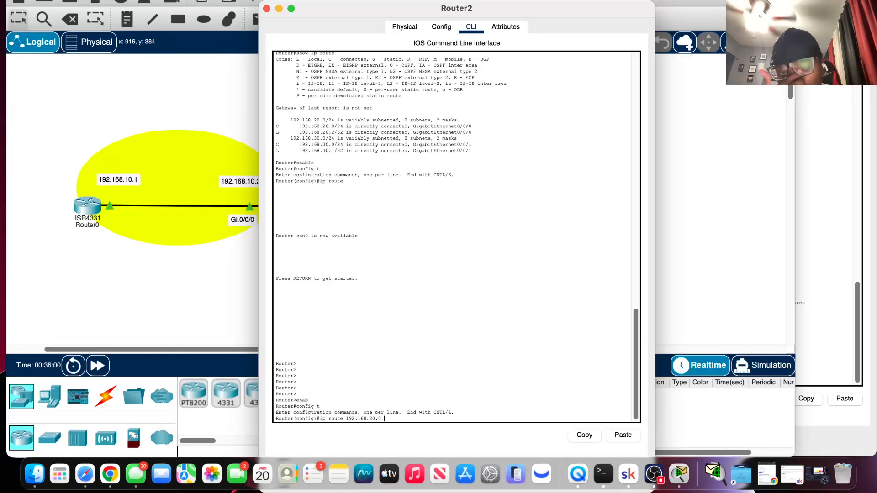
key(Left)
key(Left)
key(Left)
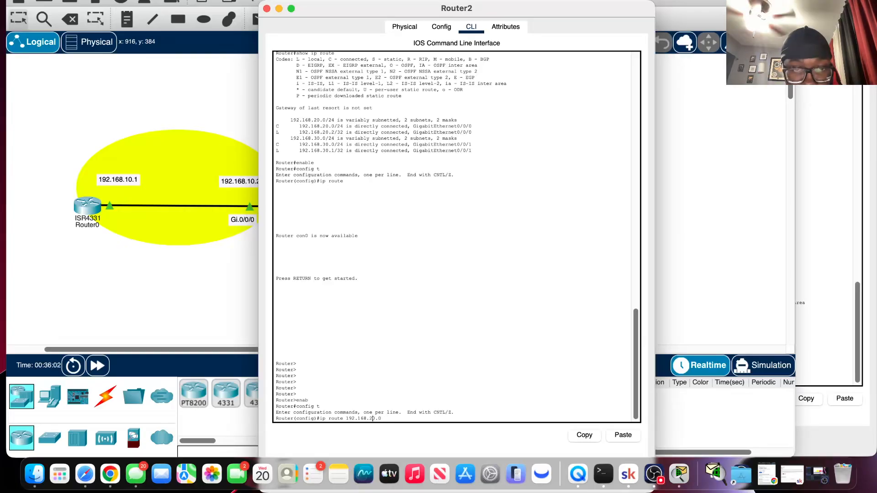
key(BackSpace)
text(10.0 )
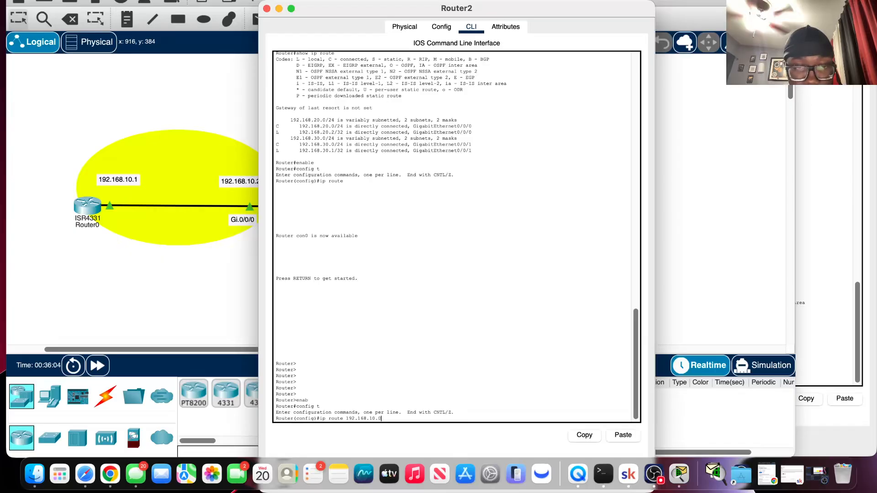
text(255)
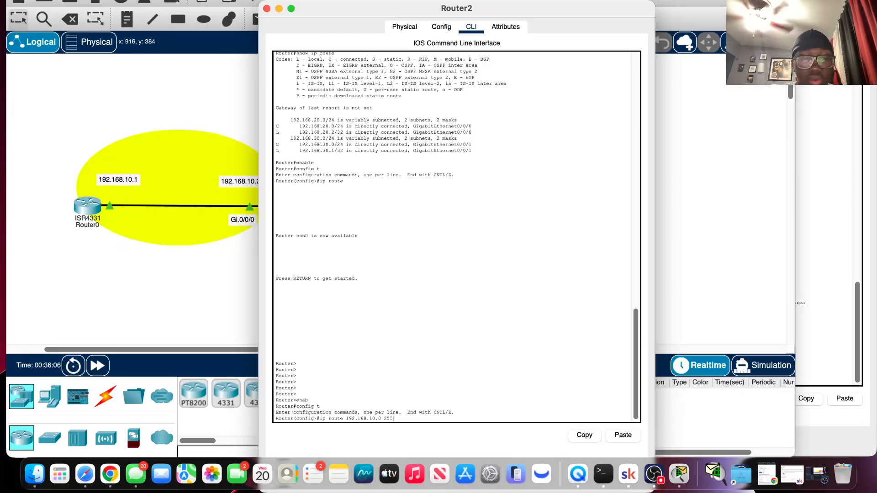
text(.255)
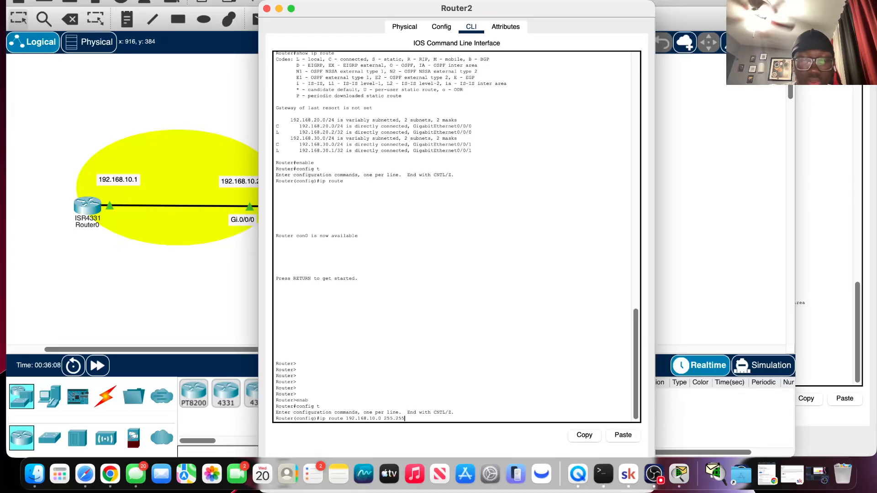
text(.255)
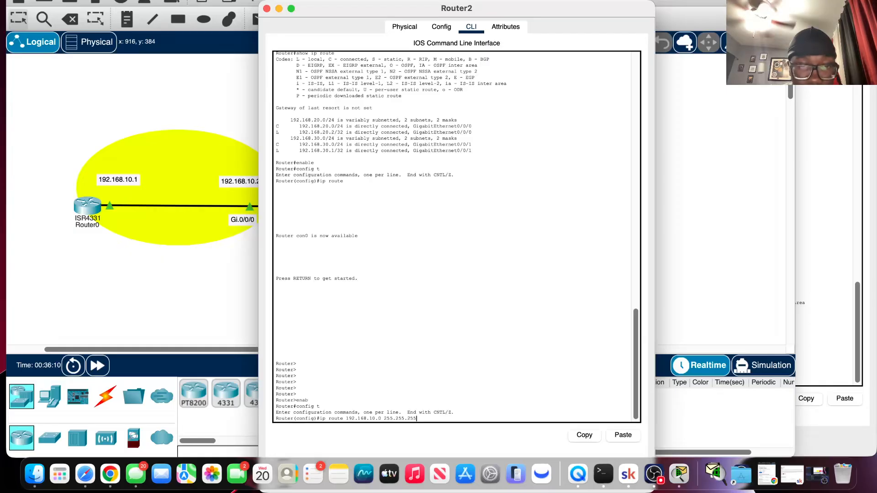
text(.0 1)
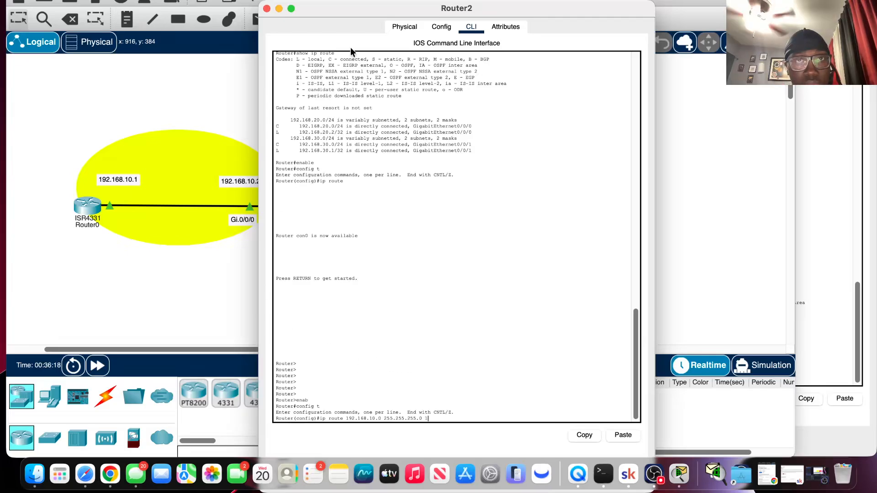
Complete Router2's static route with mask 255.255.255.0 and next hop 192.168.20.1, and submit it.
mouse_move(351, 8)
mouse_down()
mouse_move(571, 7)
mouse_move(361, 9)
mouse_up()
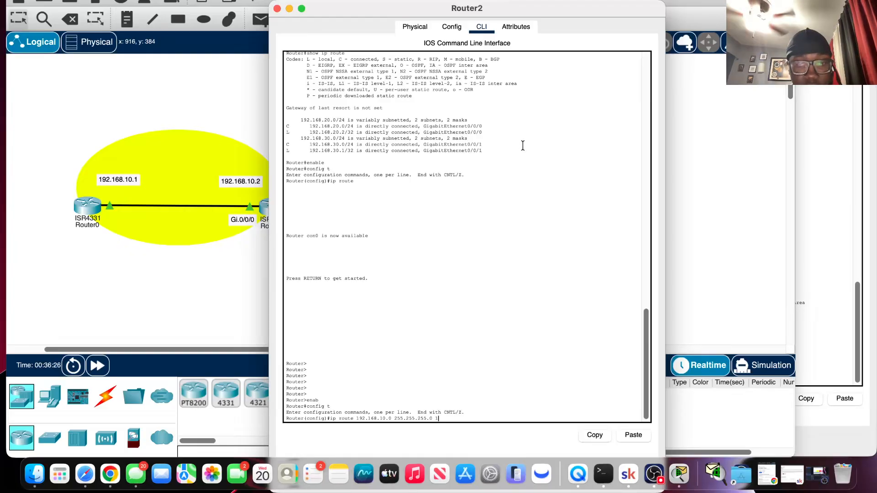
text(92.168)
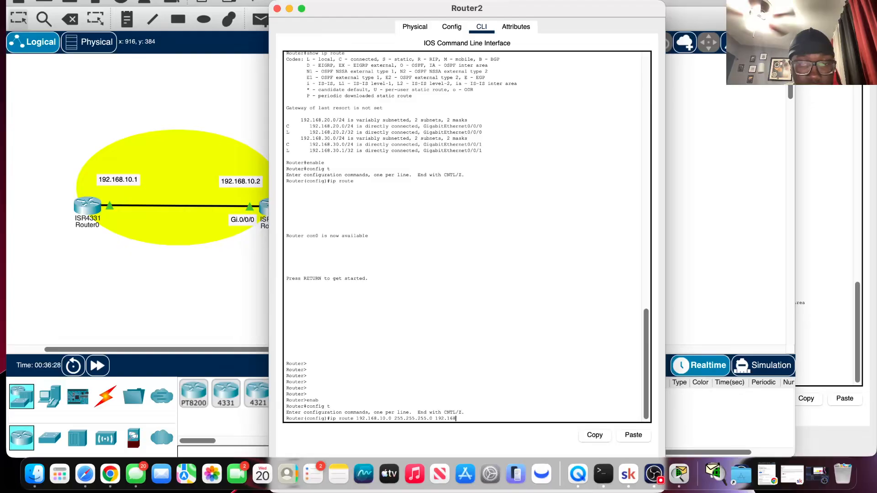
text(.10)
key(BackSpace)
key(BackSpace)
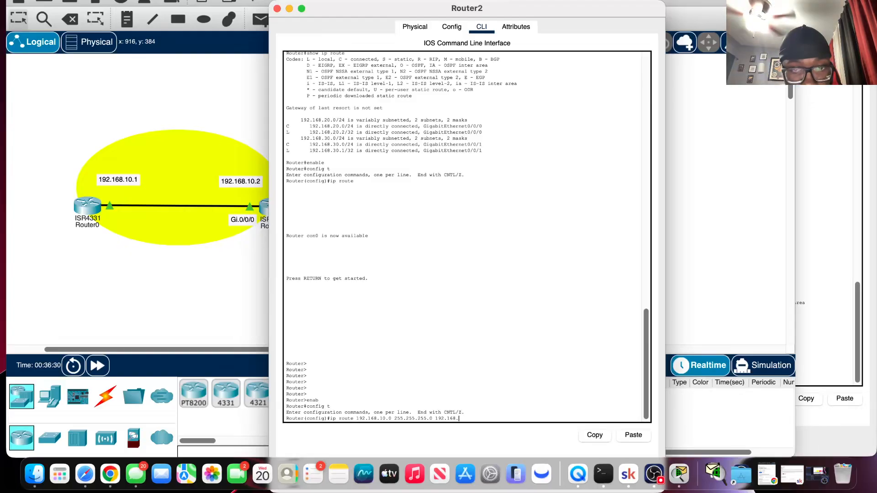
text(20.1)
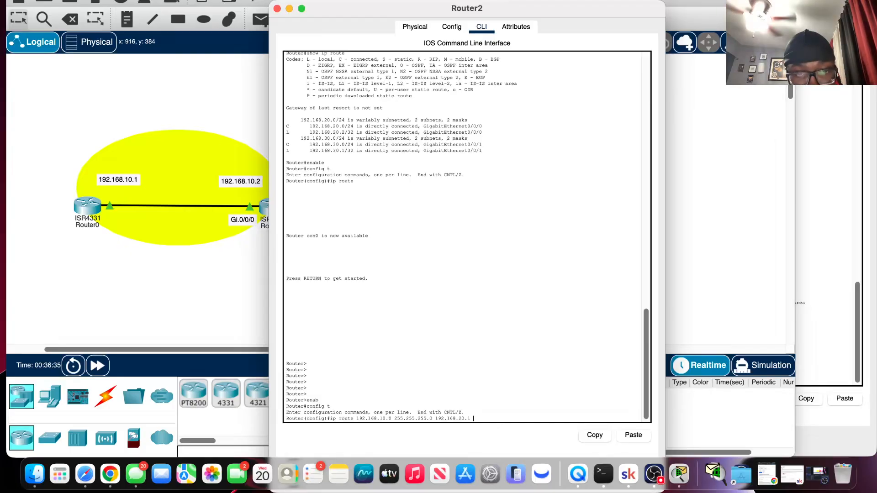
key(Return)
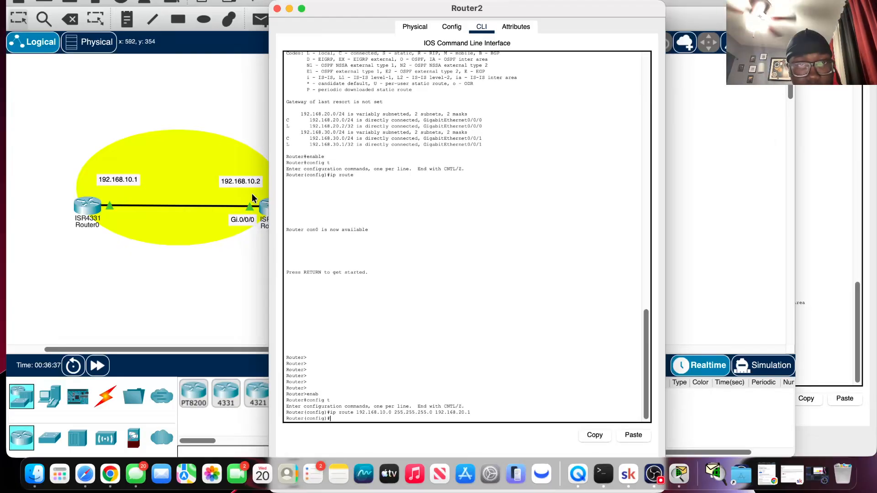
Ping 192.168.20.2 from Router0's console by editing the recalled ping command.
click(202, 86)
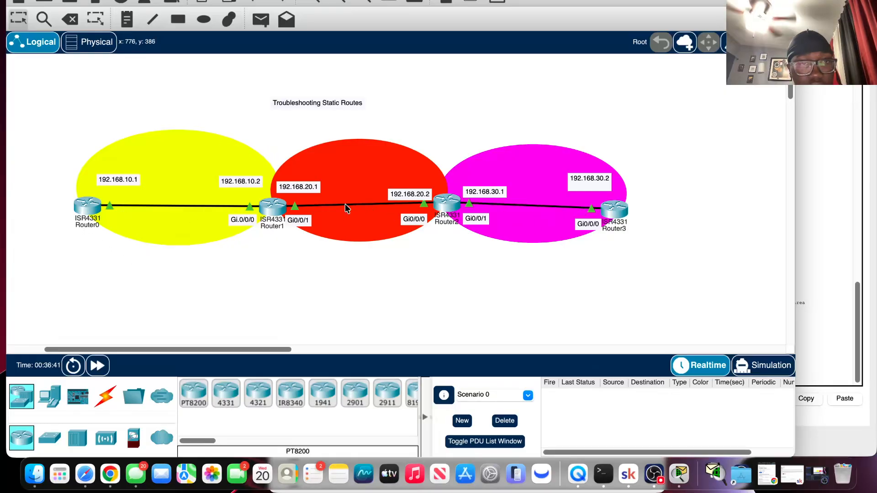
click(92, 208)
key(Return)
key(Return)
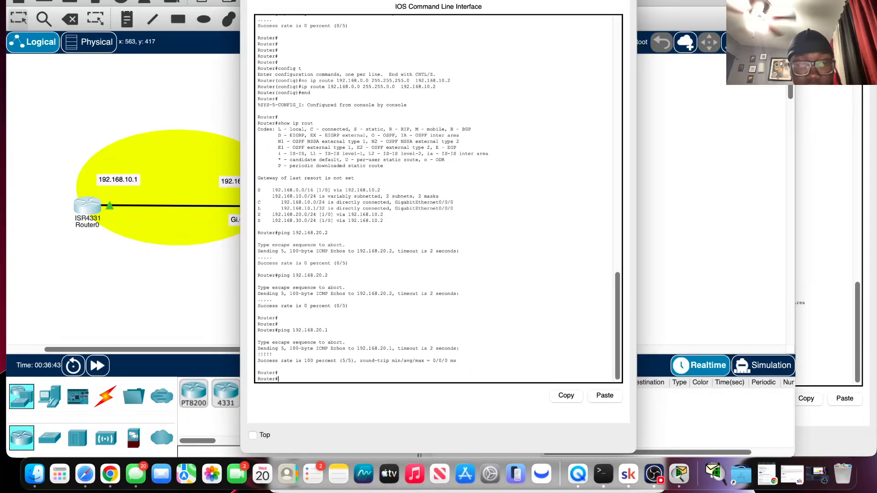
key(Up)
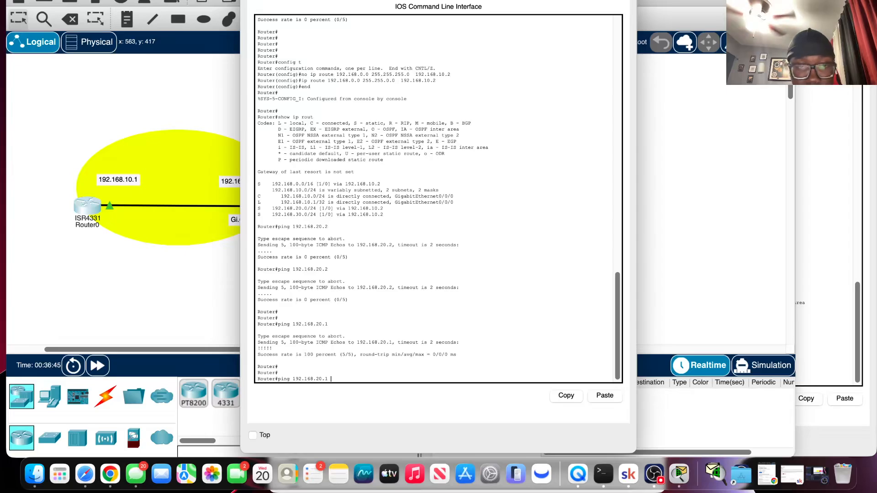
text(2)
key(Return)
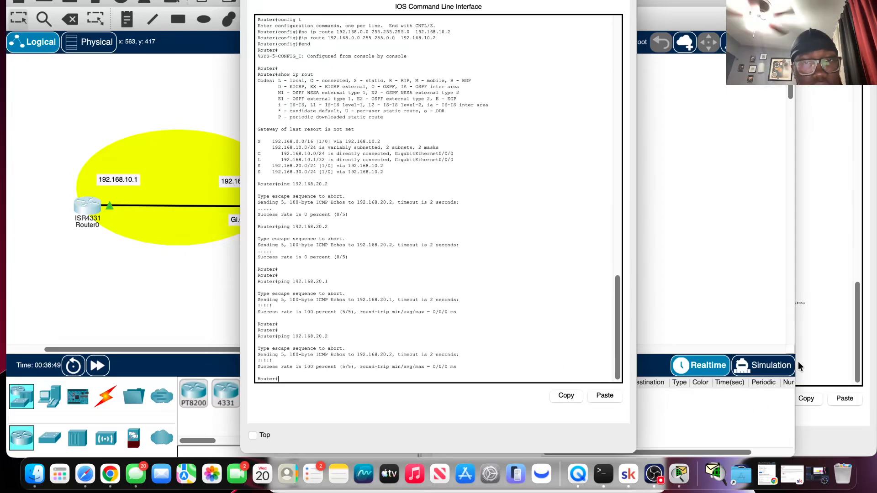
Edit Router0's recalled ping command to target 192.168.30.2 and run it.
click(750, 263)
click(92, 204)
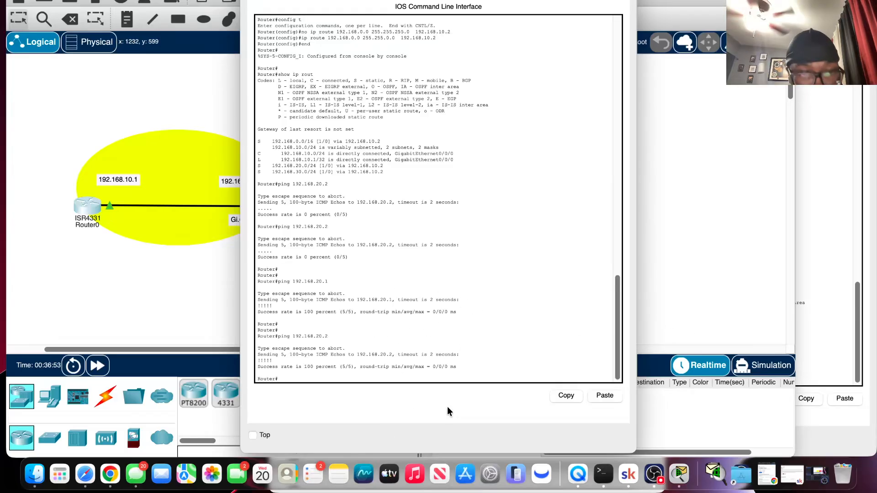
key(Up)
key(Left)
key(Left)
key(Left)
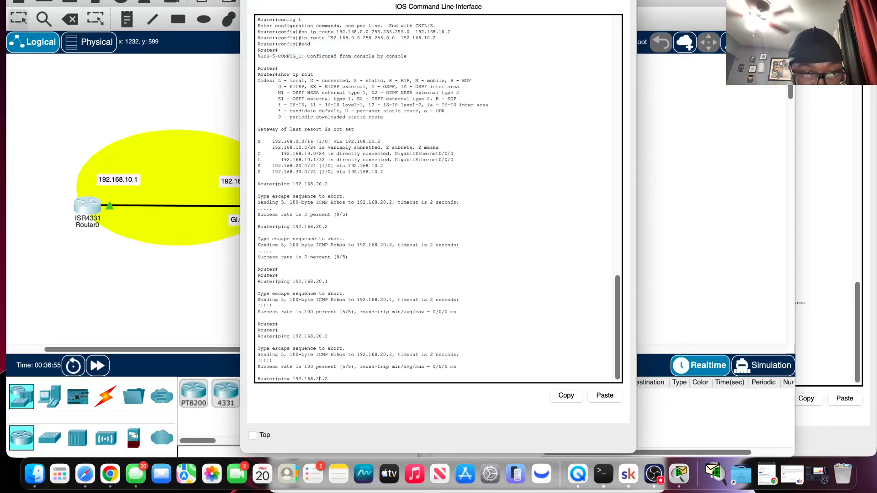
key(BackSpace)
text(3)
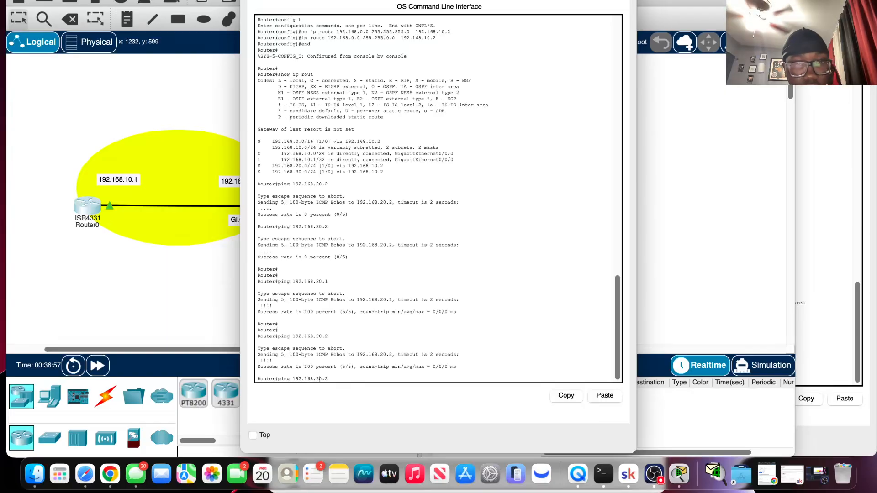
drag(356, 0, 258, 2)
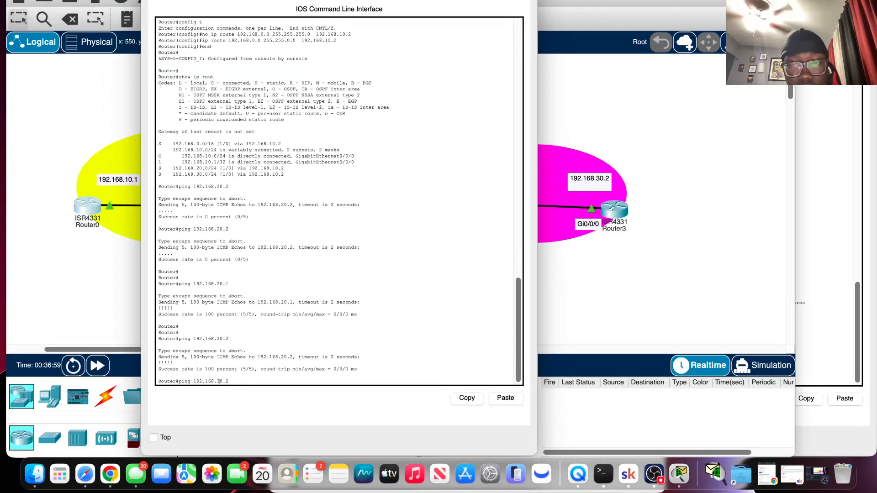
key(Return)
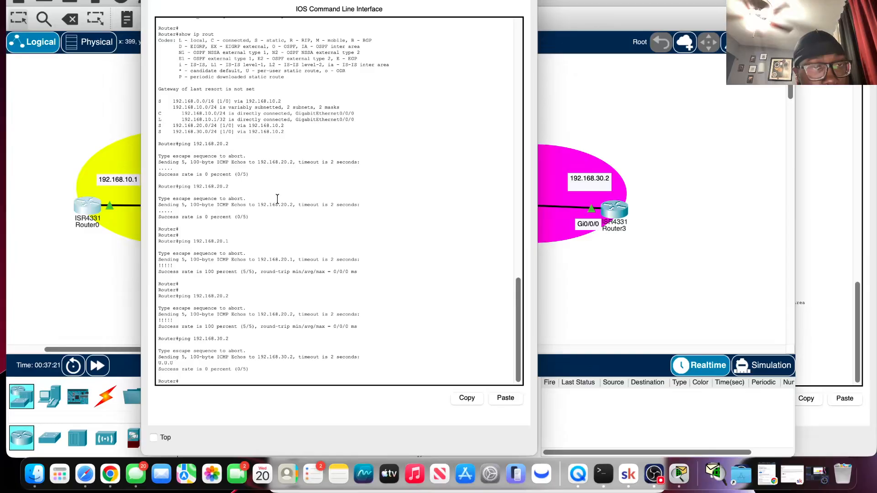
Add a static route on Router2 to 192.168.30.0 with mask 255.255.255.0 and next hop 192.168.20.1.
click(575, 286)
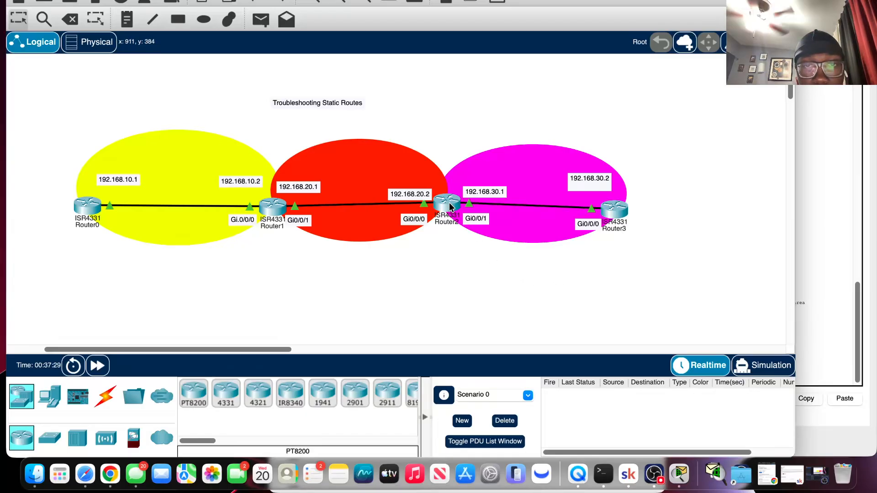
mouse_move(450, 207)
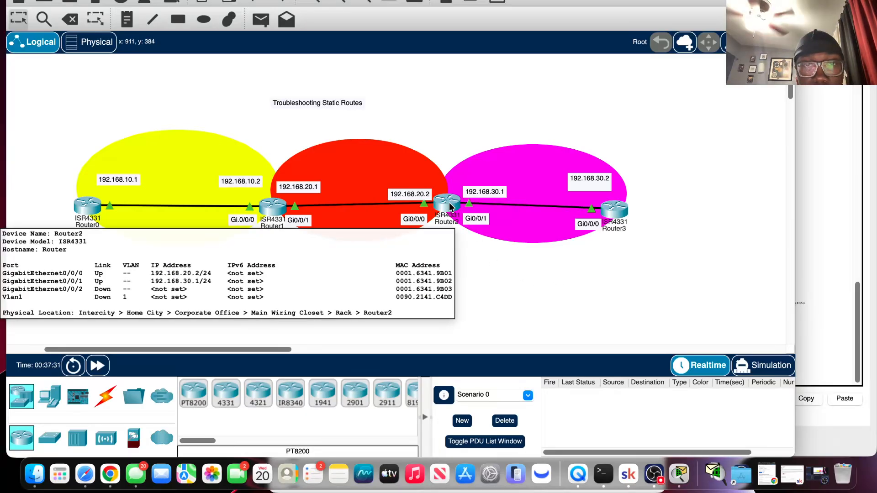
click(450, 207)
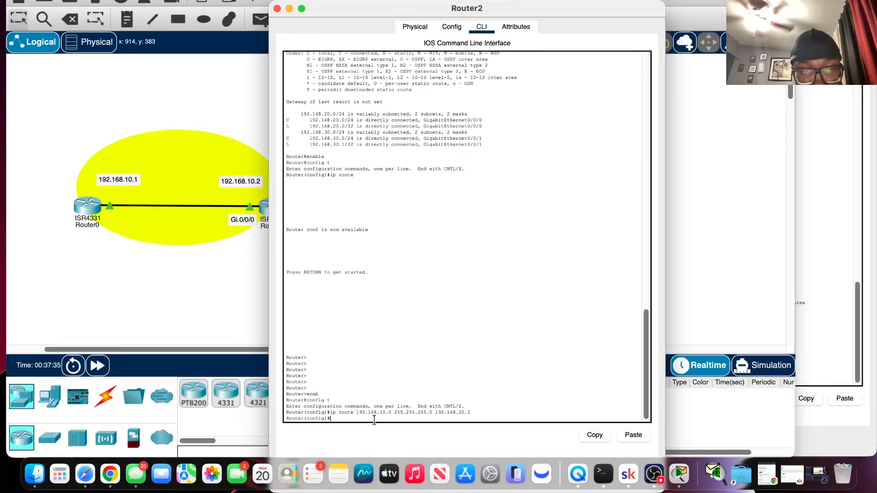
key(Up)
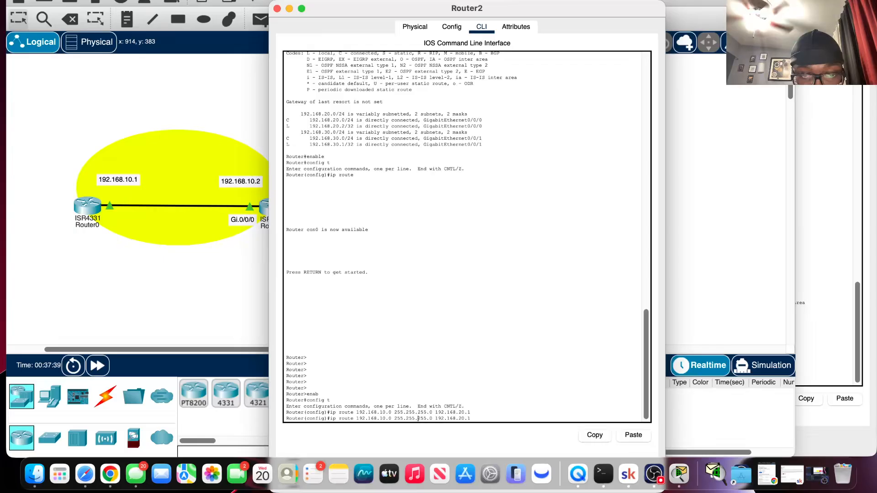
key(Left)
key(Left)
key(Left)
key(Left)
key(Left)
key(Left)
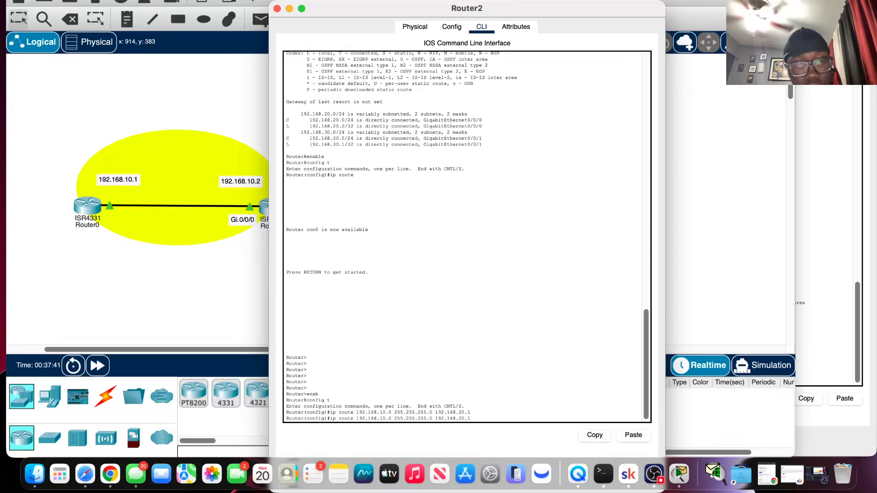
key(BackSpace)
text(3)
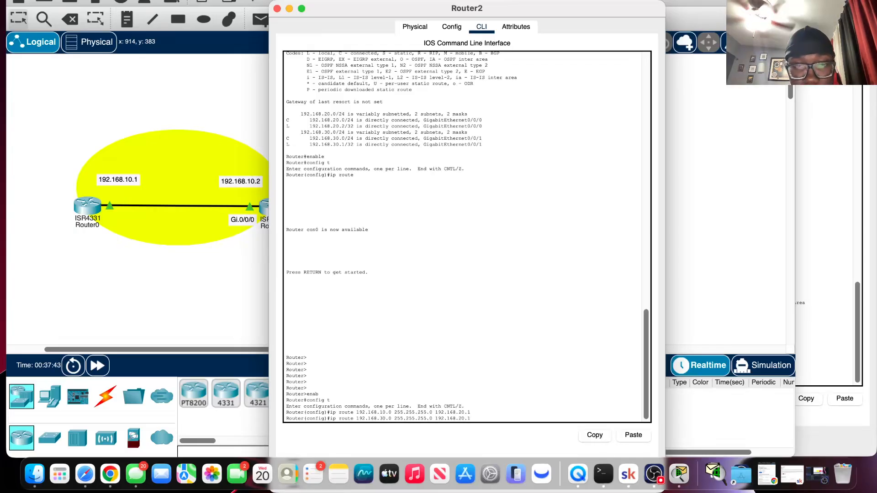
key(Return)
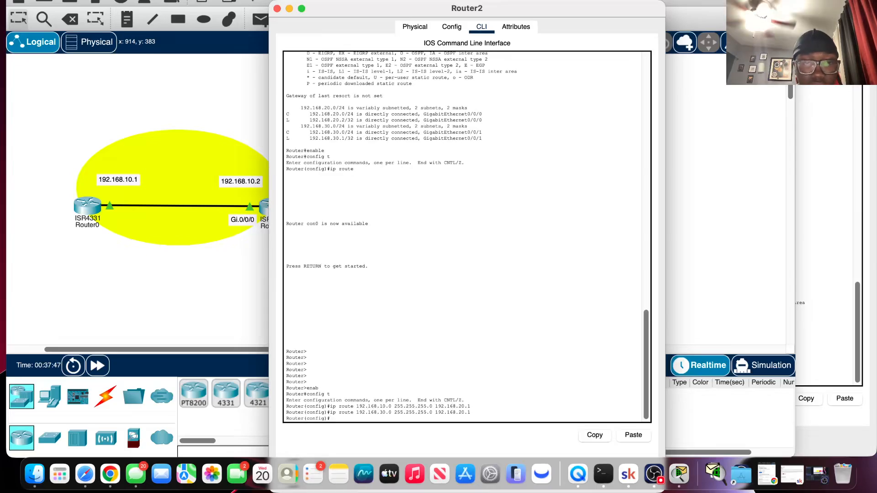
Repeat the ping to 192.168.30.2 from Router0 and recheck the static routes entered in Router2's console.
click(251, 380)
click(87, 210)
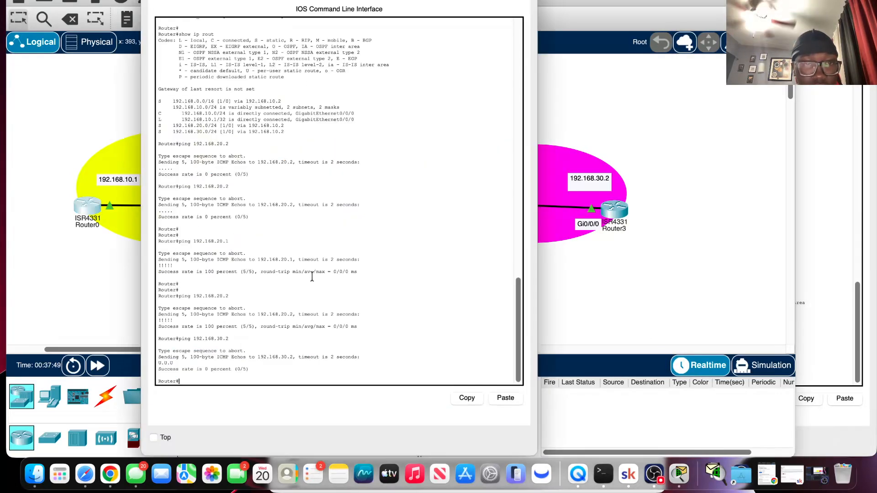
key(Up)
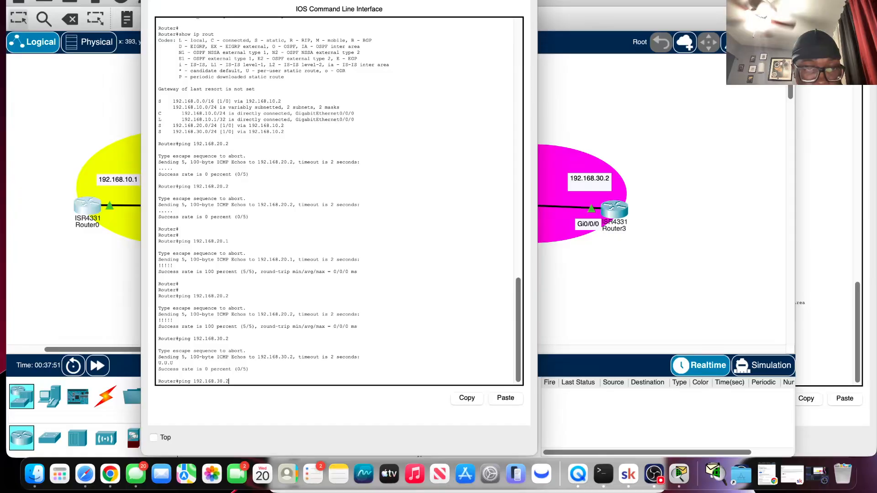
key(Return)
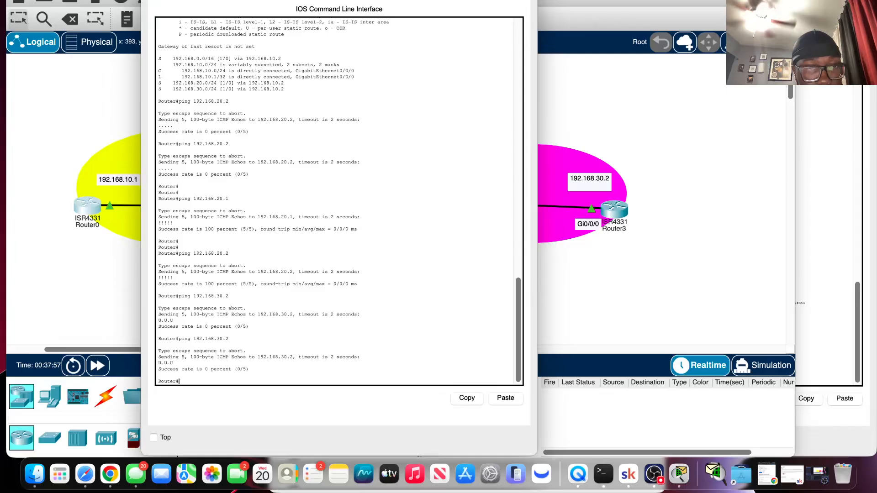
click(616, 297)
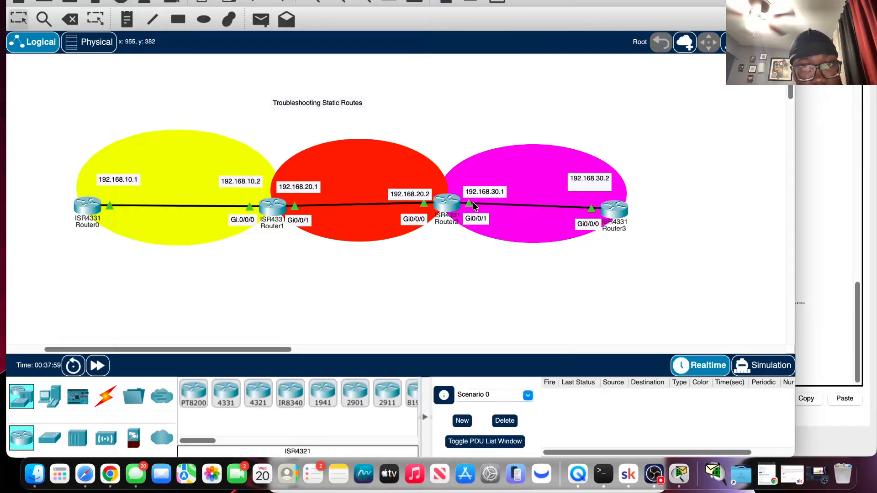
click(444, 201)
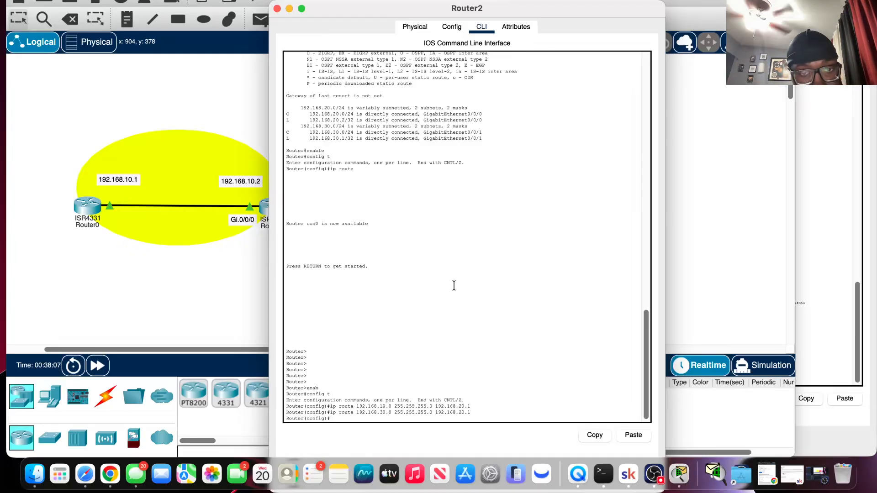
click(237, 304)
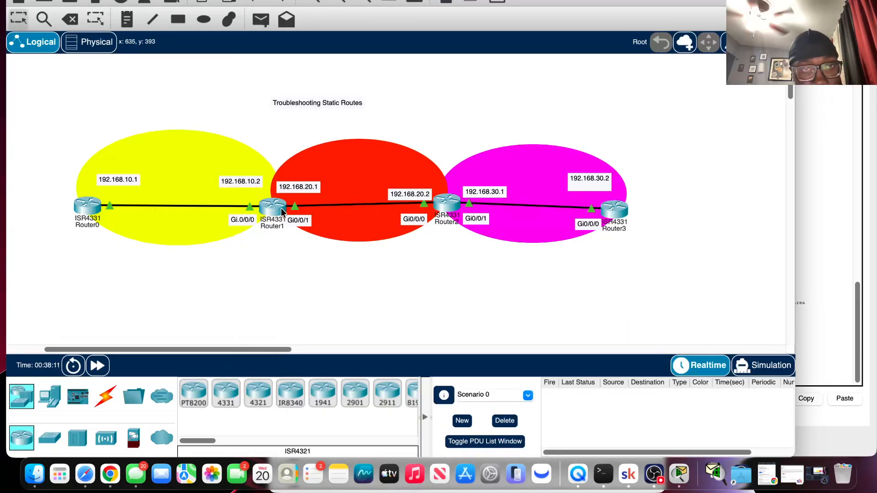
Restore Router1's static route to 192.168.0.0 with mask 255.255.0.0 via 192.168.20.2 by removing "no" from the recalled command.
mouse_move(275, 210)
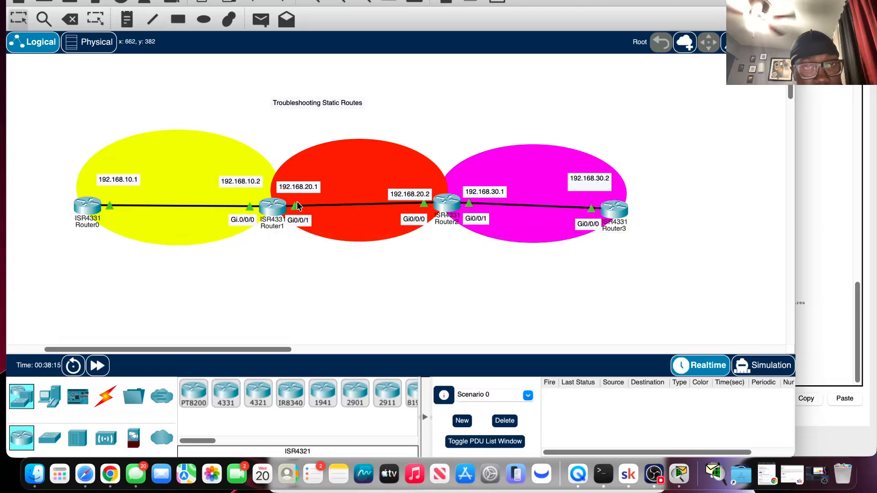
click(269, 210)
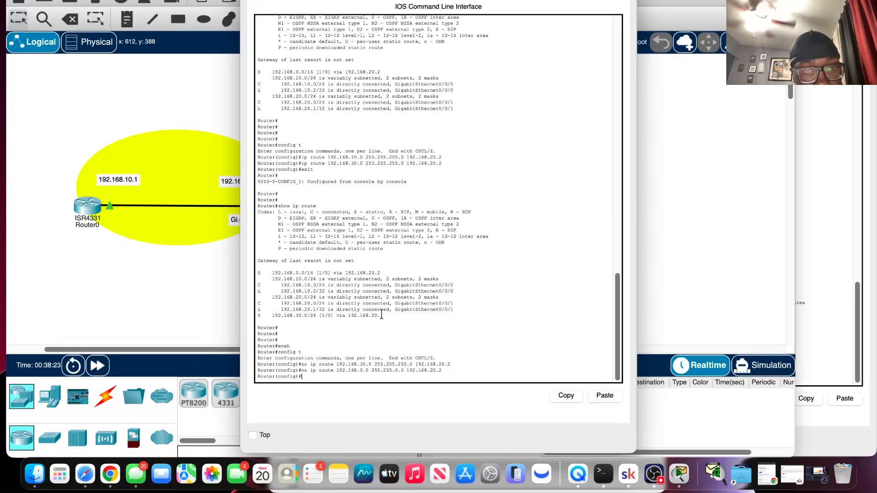
key(Up)
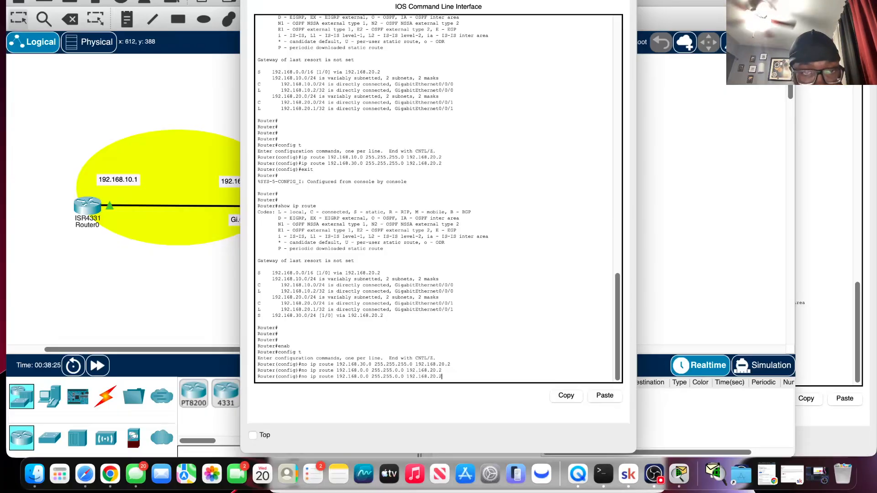
key(Left)
key(Left)
key(Left)
key(Left)
key(Left)
key(Left)
key(Left)
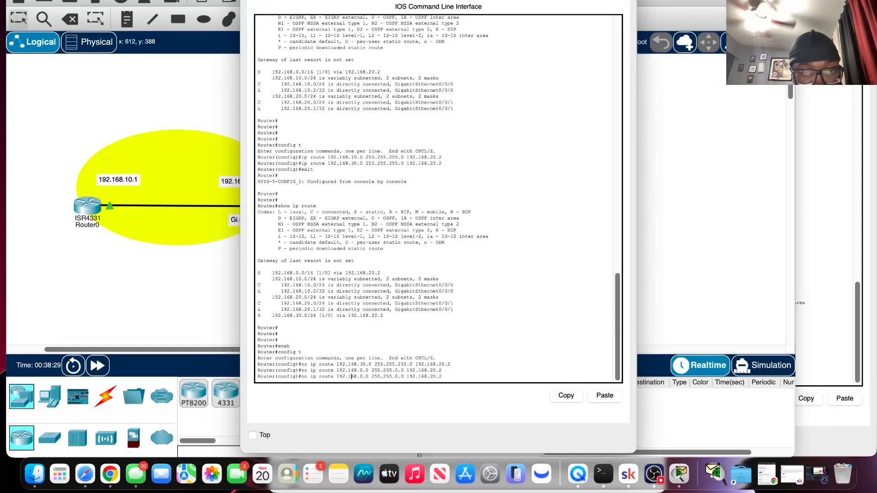
key(Left)
key(Left)
key(Left)
key(Left)
key(Left)
key(Left)
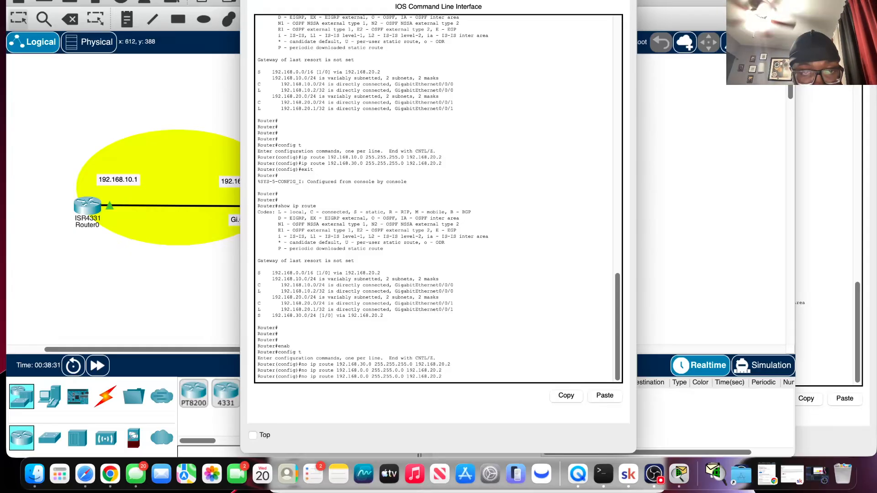
key(BackSpace)
key(BackSpace)
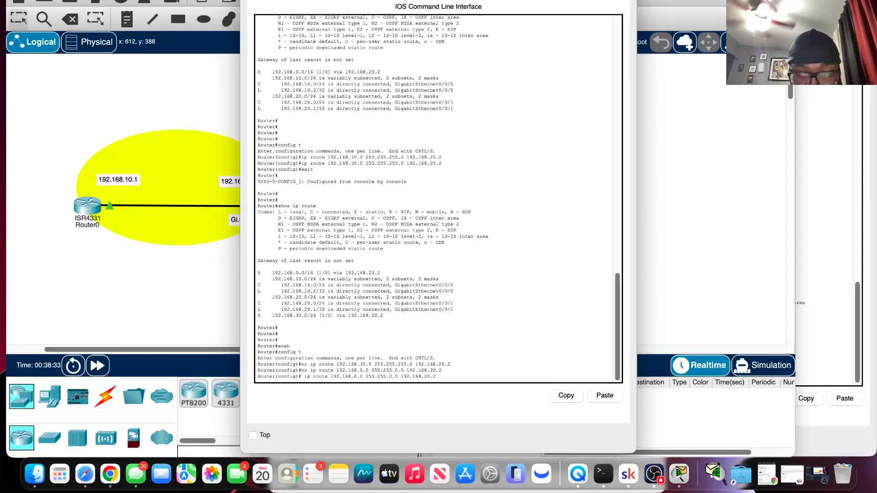
key(BackSpace)
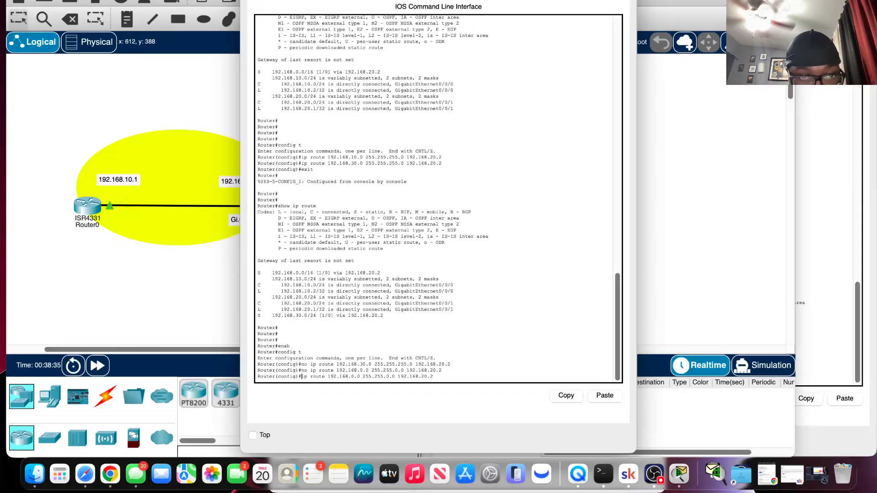
key(Return)
Restore Router1's static route to 192.168.30.0 with mask 255.255.255.0 via 192.168.20.2, reusing the earlier removal command without "no".
key(Up)
key(Up)
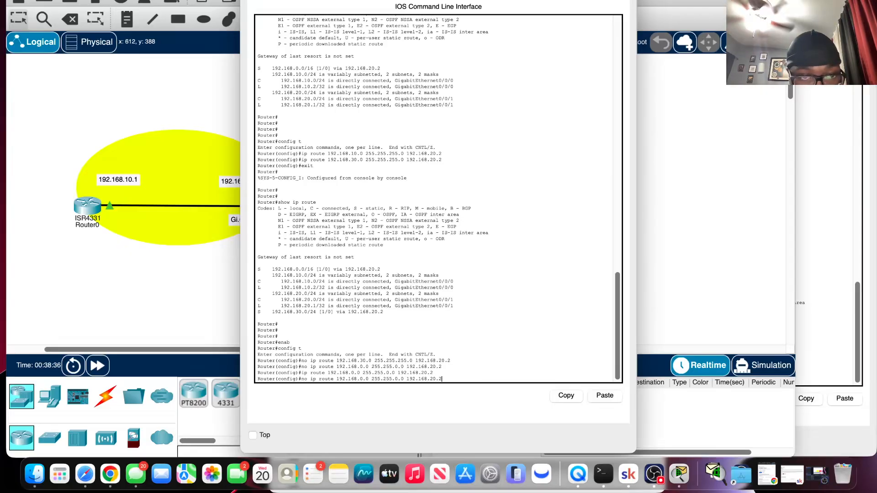
key(Up)
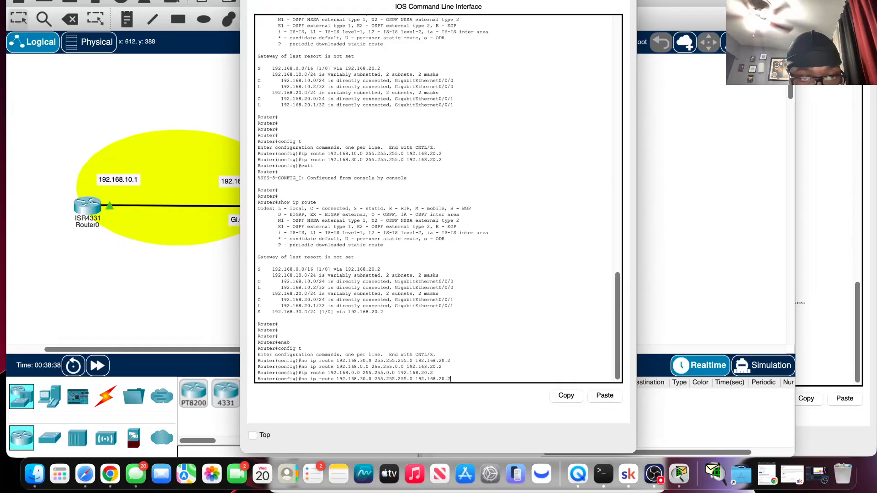
key(Left)
key(Left)
key(Left)
key(Left)
key(Left)
key(Left)
key(Left)
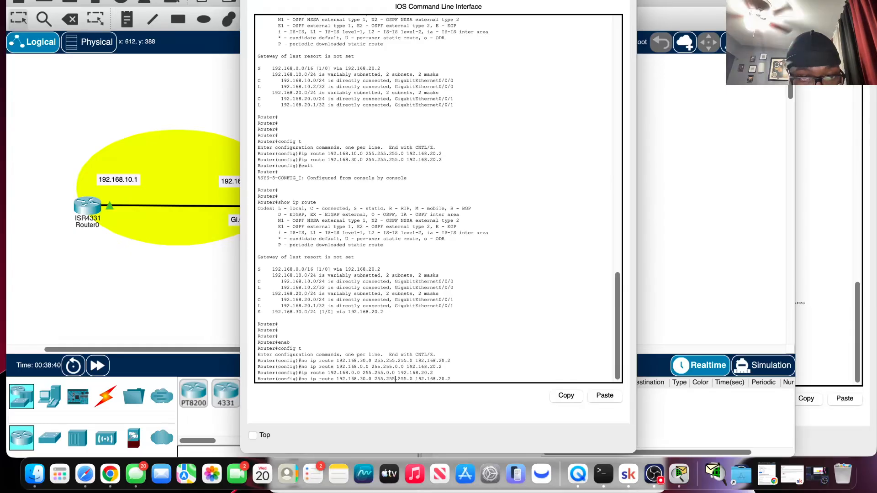
key(Left)
key(Left)
key(Left)
key(Left)
key(Left)
key(Left)
key(Left)
key(Left)
key(Left)
key(Left)
key(Left)
key(Left)
key(Left)
key(Left)
key(Left)
key(Left)
key(Left)
key(Left)
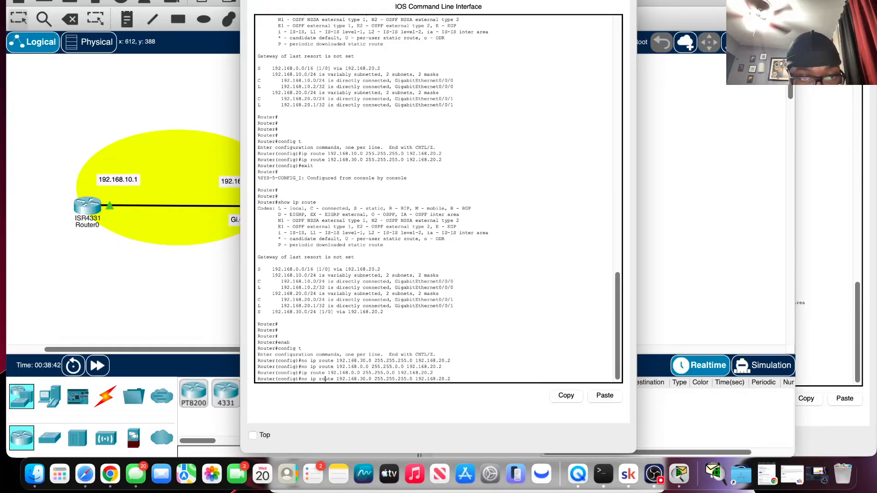
key(Right)
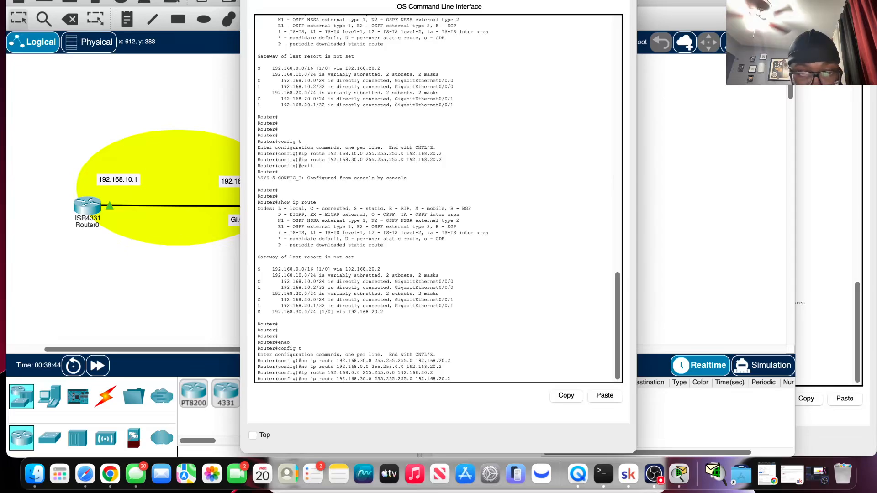
key(BackSpace)
key(BackSpace)
key(BackSpace)
key(Return)
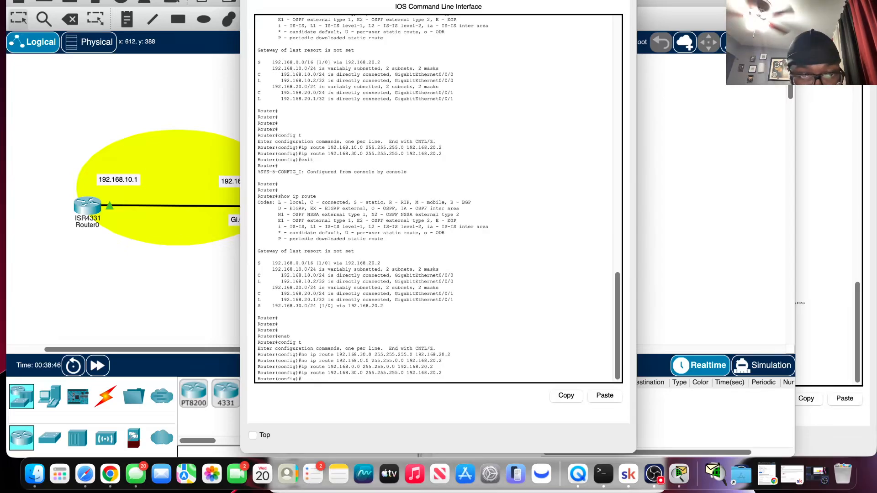
Add a static route on Router1 to 192.168.10.0 with mask 255.255.255.0 via 192.168.20.2, adapting the recalled 192.168.30.0 command.
key(Up)
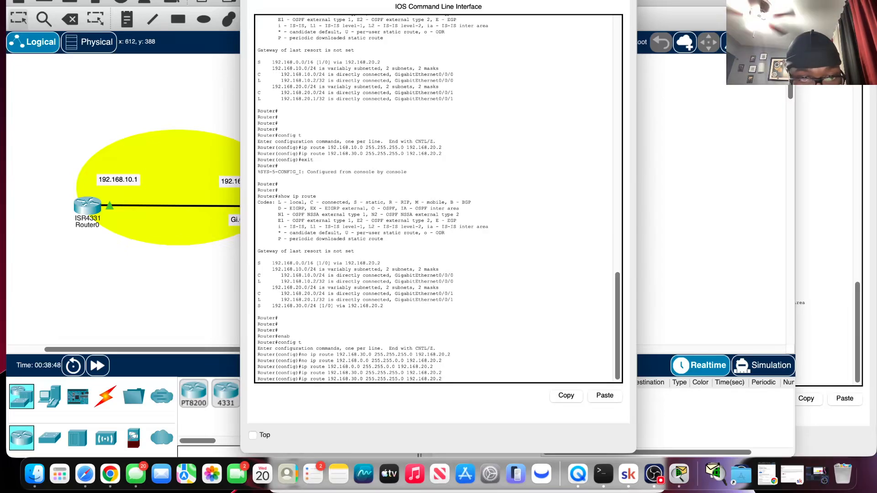
key(Up)
key(Up)
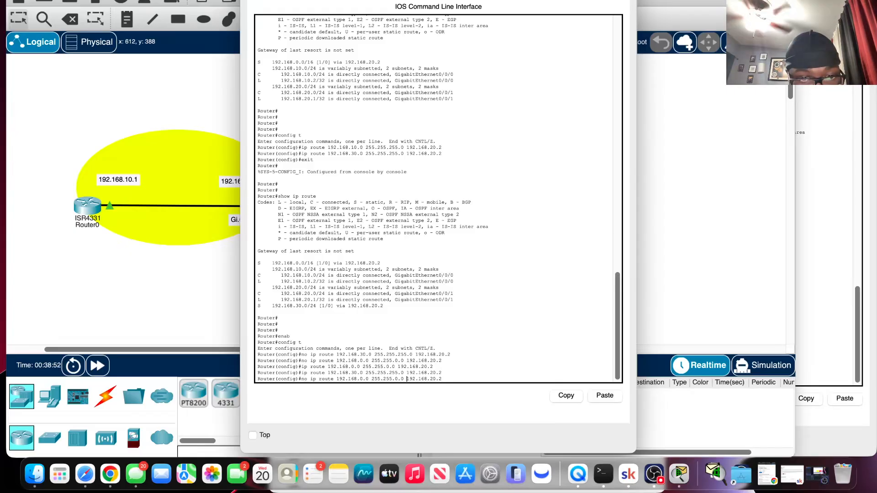
key(Down)
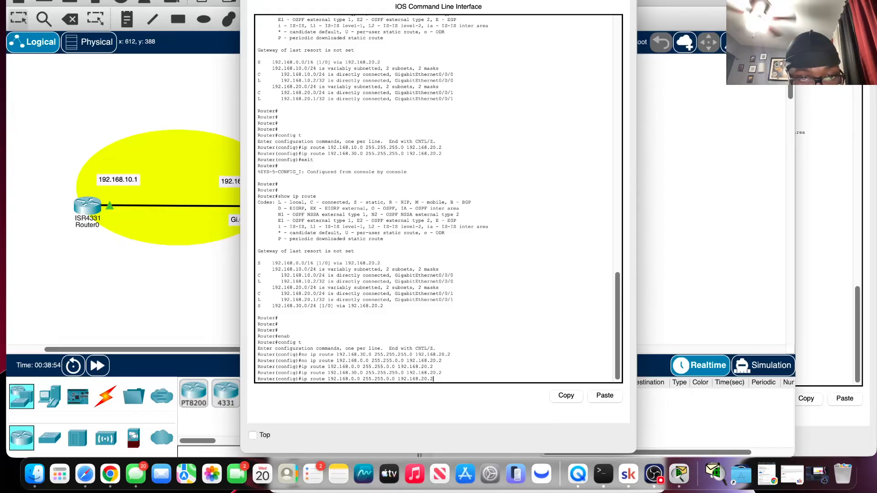
key(Down)
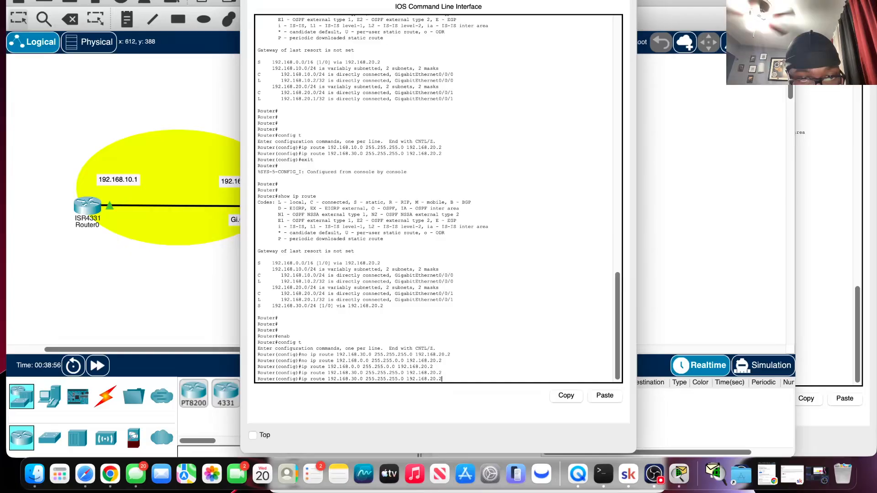
key(Left)
key(Left)
key(Left)
key(Left)
key(Left)
key(Left)
key(Left)
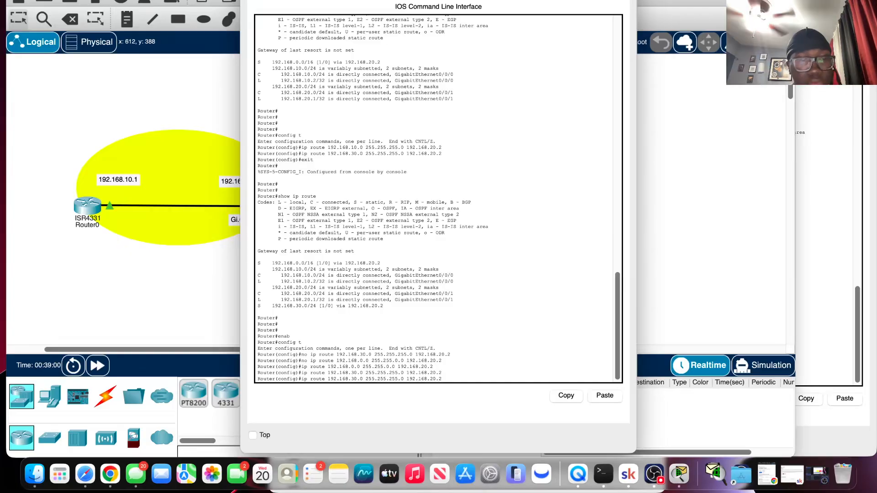
key(BackSpace)
text(10)
key(BackSpace)
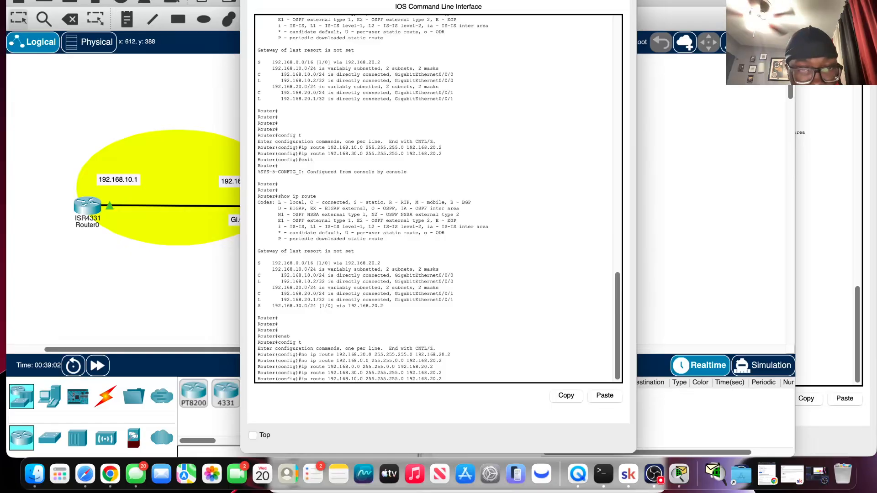
key(Return)
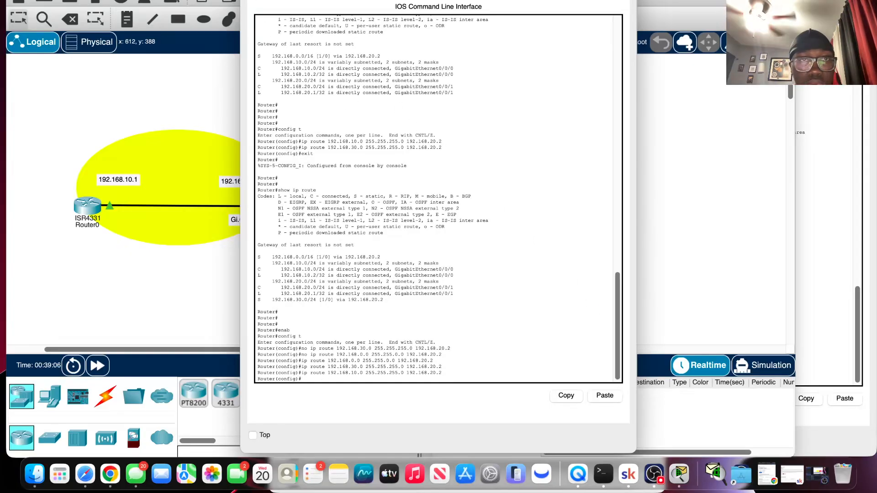
Open Router0's console and ping 192.168.20.2 and 192.168.20.1.
click(186, 147)
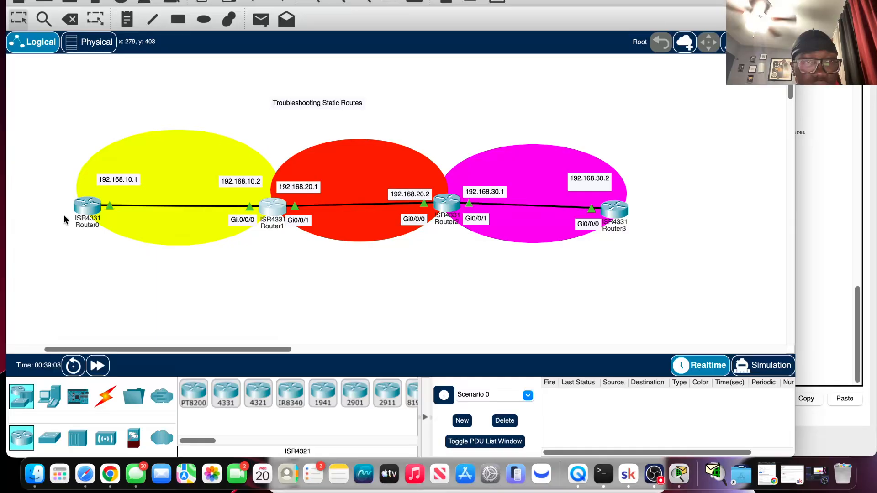
click(92, 210)
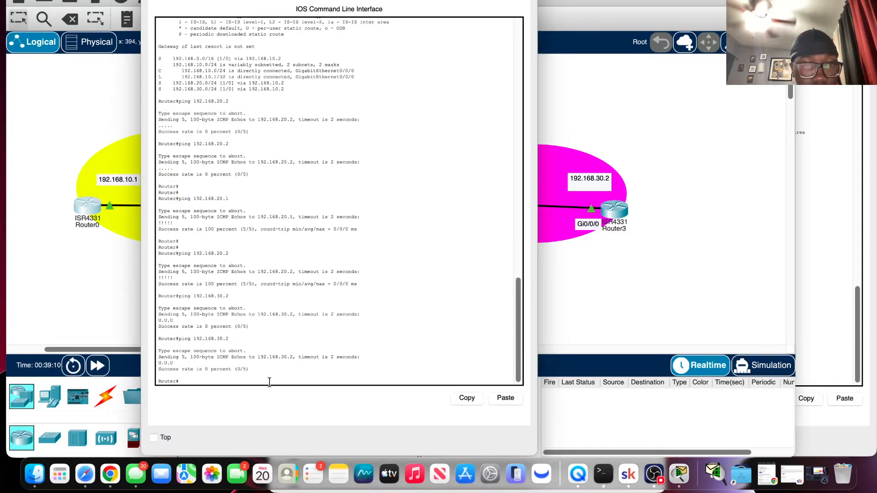
key(Up)
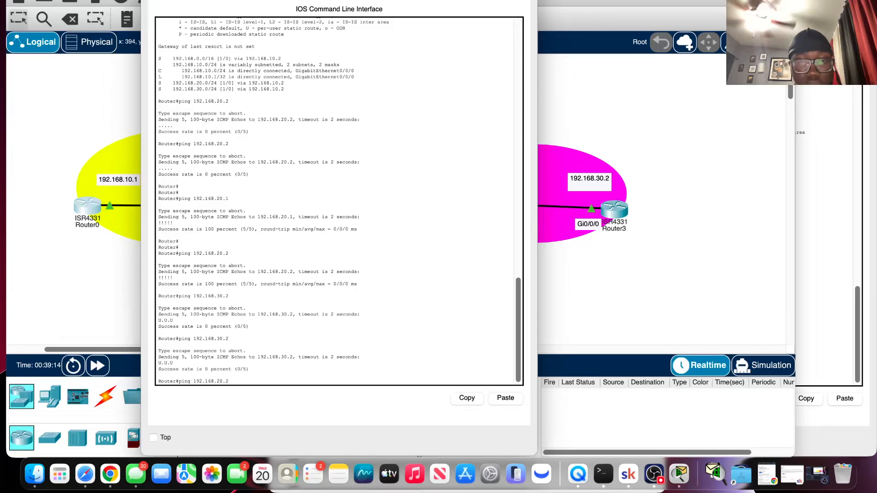
key(Return)
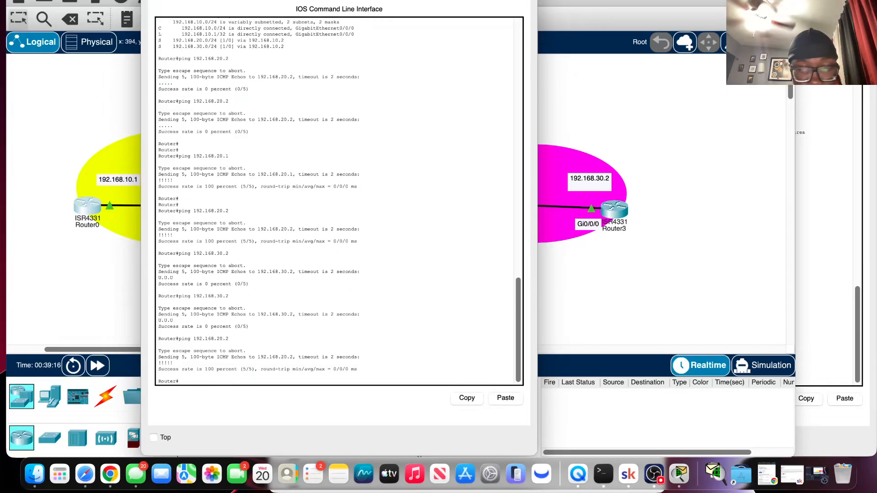
key(Up)
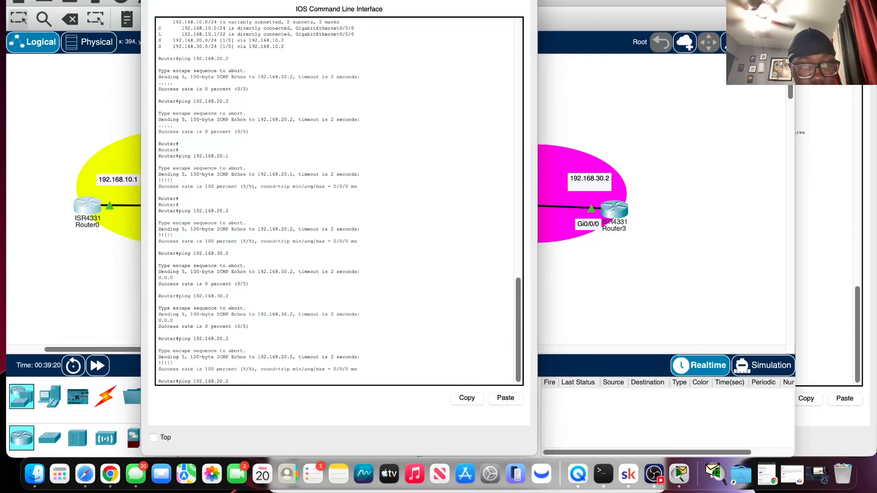
key(Return)
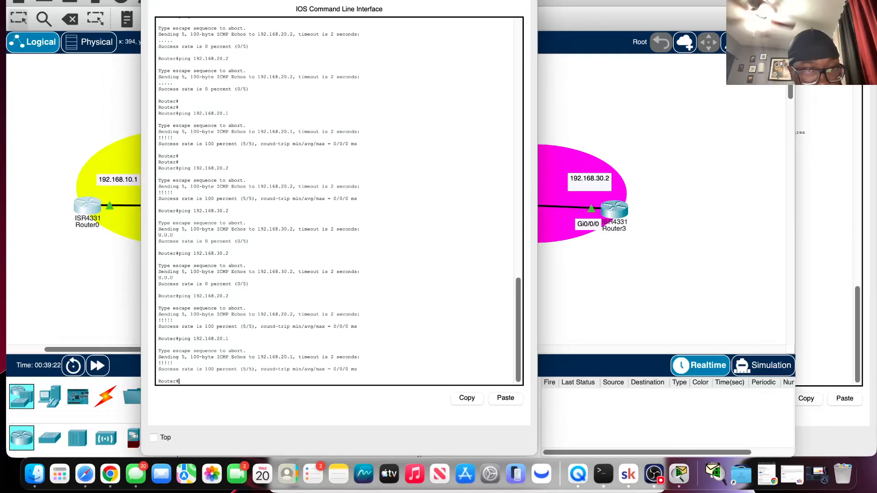
Ping 192.168.10.1 and 192.168.10.2 from Router0.
key(Up)
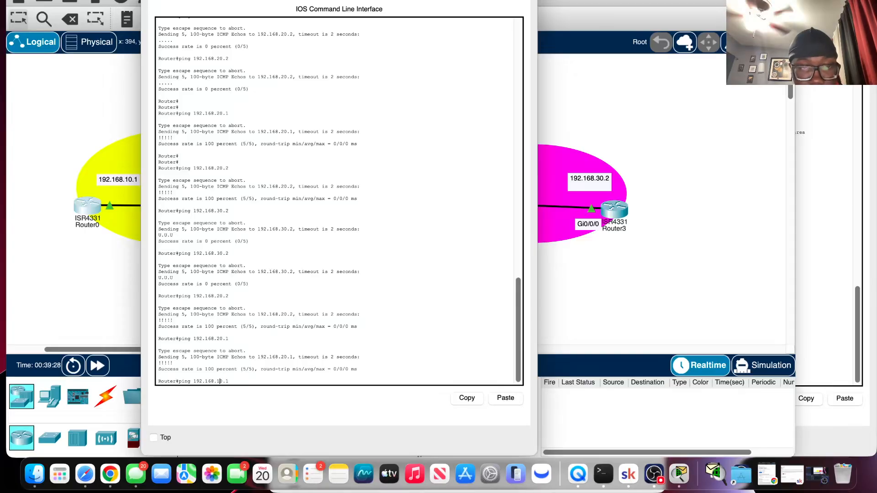
key(Return)
key(Up)
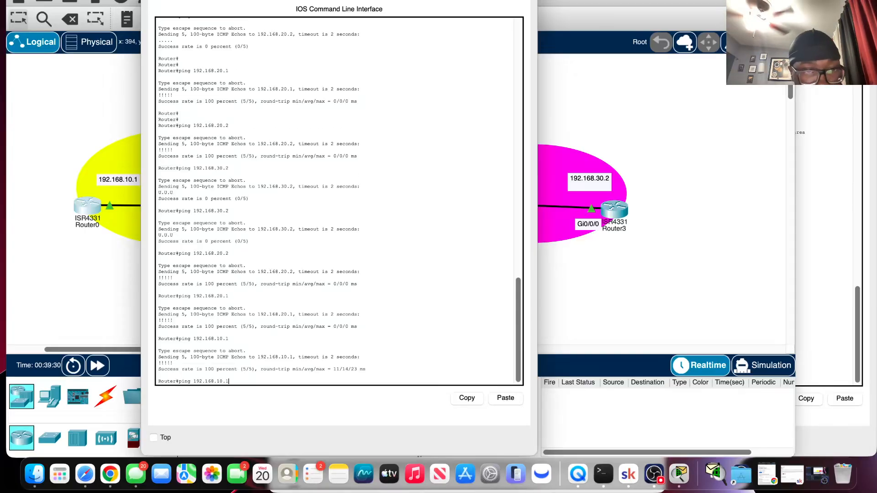
key(Return)
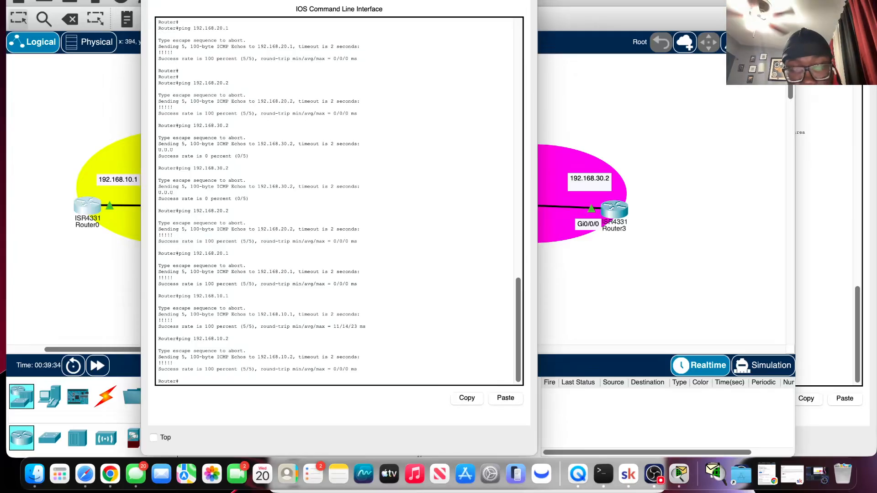
Ping 192.168.30.1 and 192.168.30.2 from Router0 by editing the recalled ping command.
key(Up)
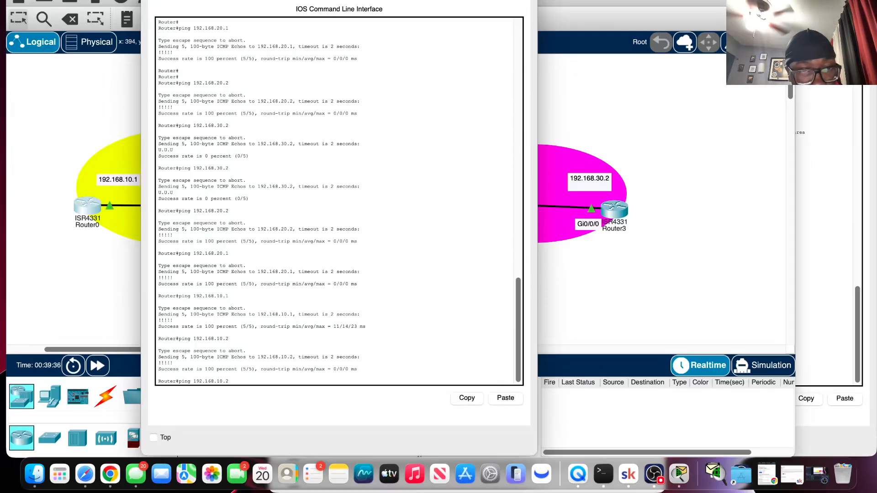
key(Left)
key(Left)
key(Left)
key(BackSpace)
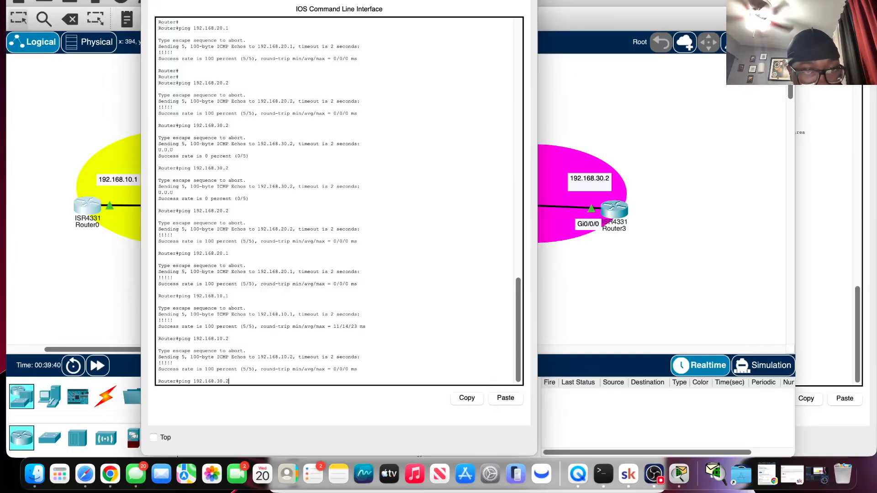
text(1)
key(Return)
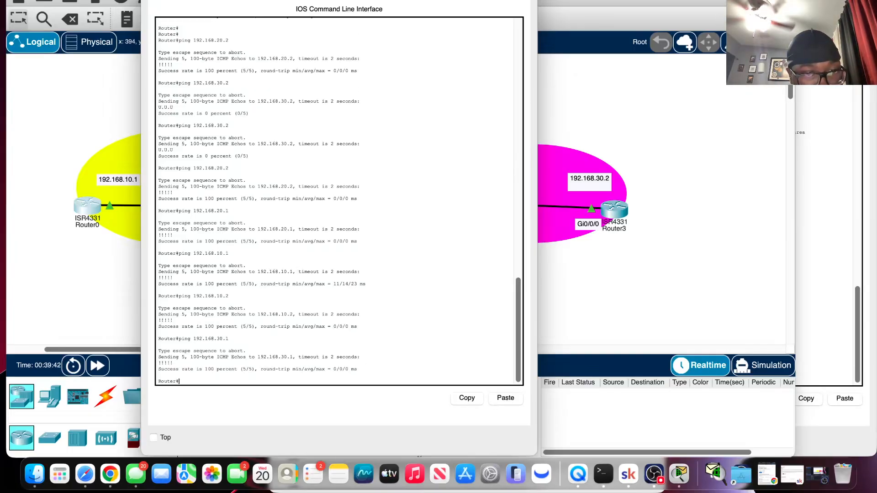
key(Up)
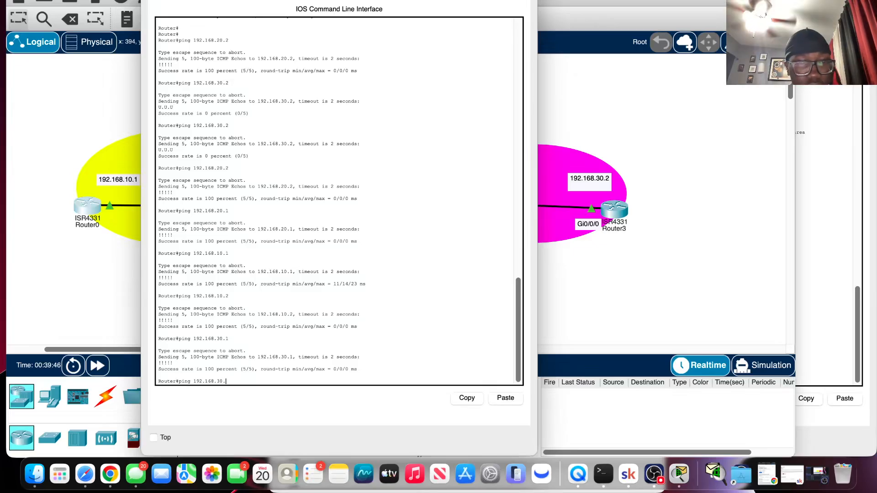
key(Return)
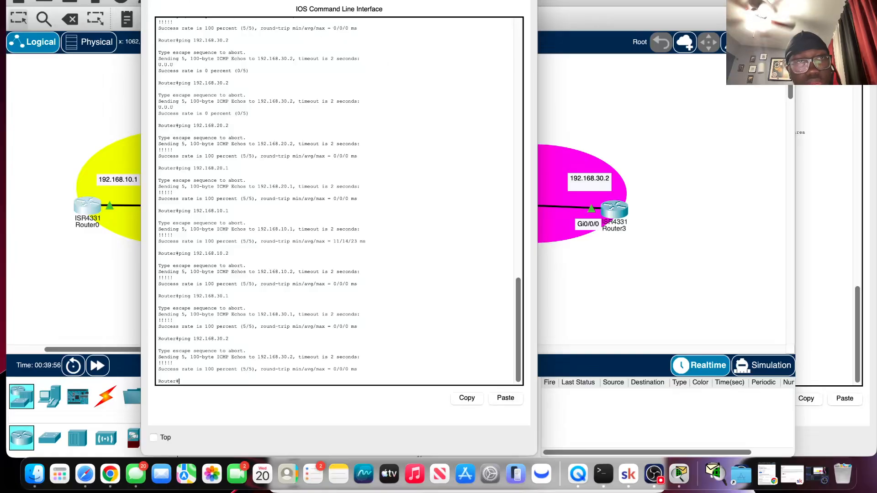
Return to Router1's console and leave configuration mode with the end command.
click(151, 1)
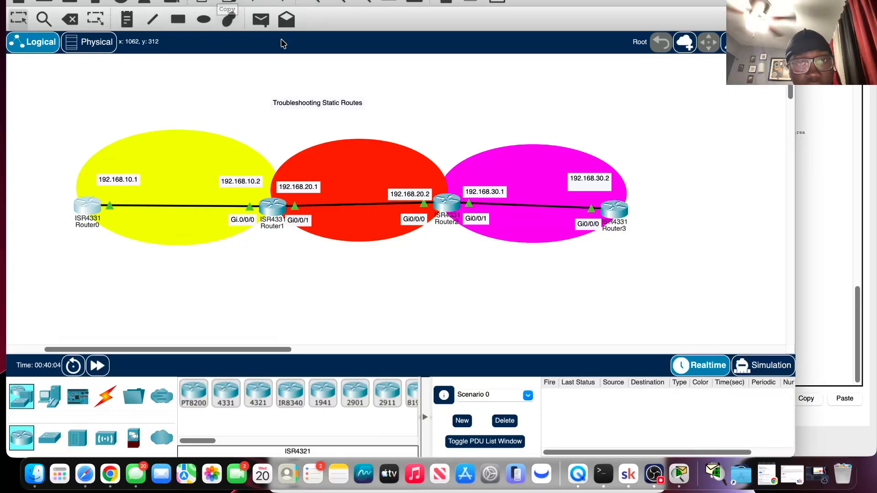
click(276, 211)
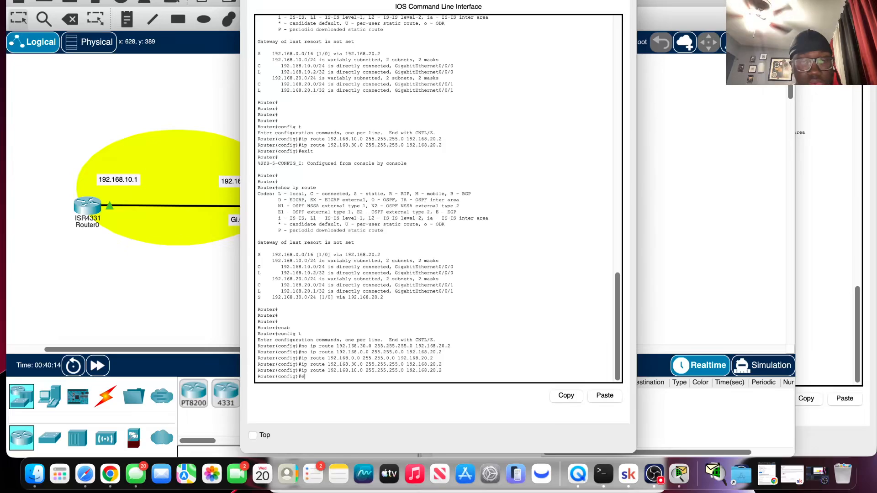
key(Return)
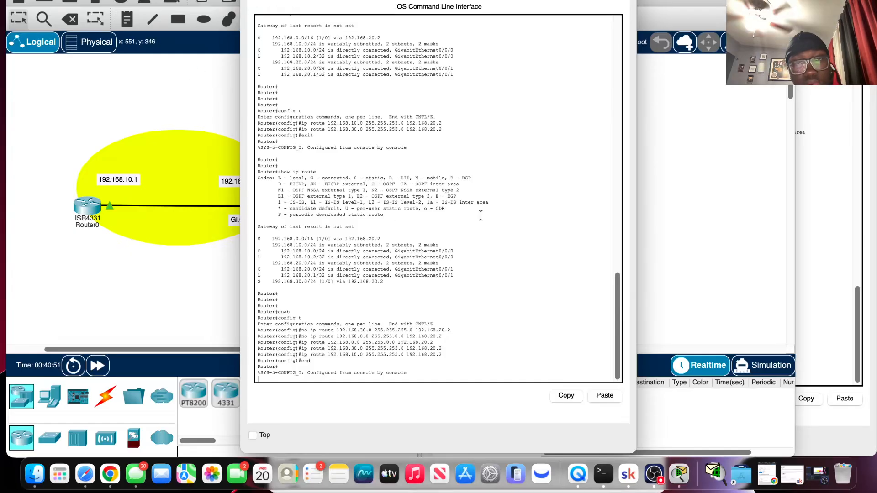
Open Router3's console, enter privileged mode with enab, and ping 192.168.10.1.
drag(454, 0, 527, 312)
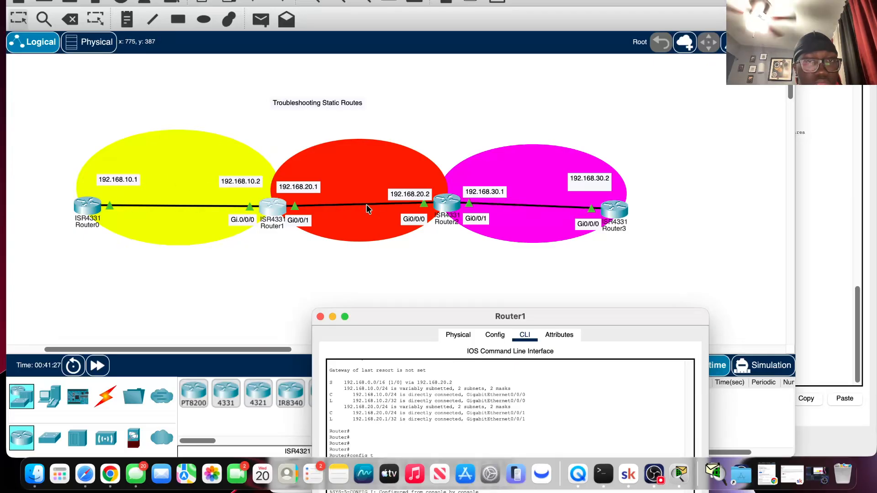
click(615, 211)
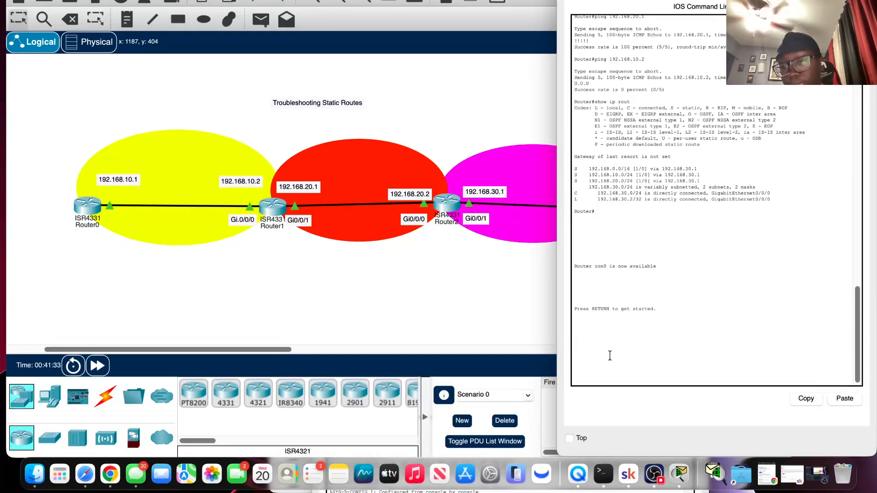
key(Return)
key(Return)
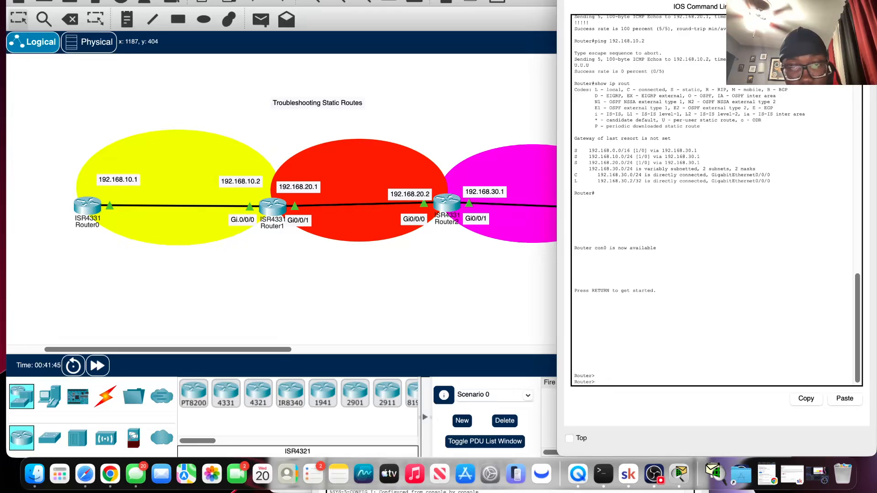
key(Return)
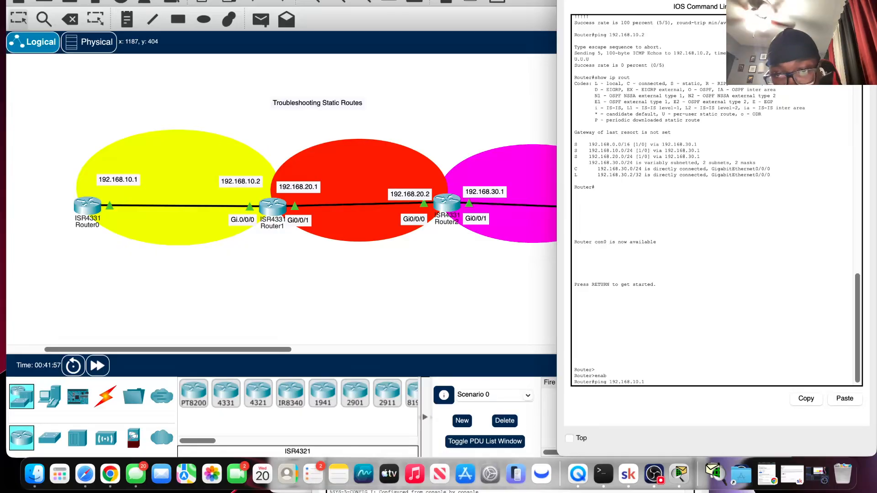
key(Return)
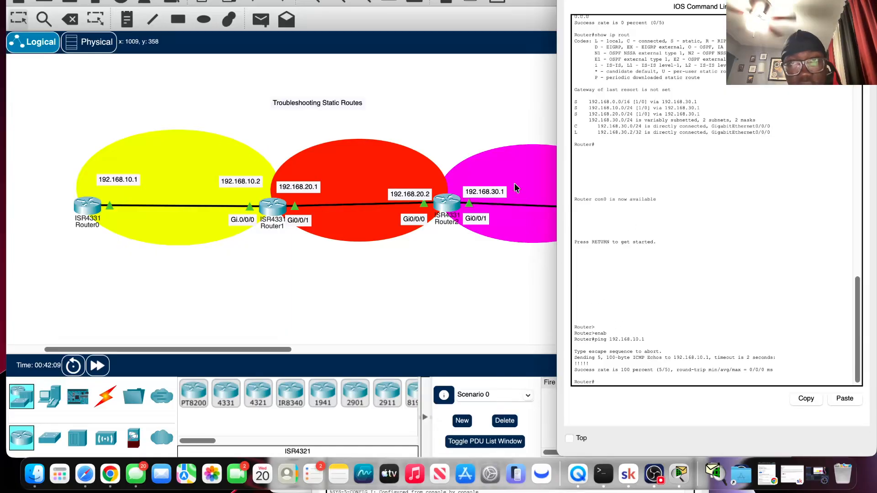
Reposition Router3's console window beside the topology and move the Gi0/0/0 label near Router3 above the magenta ellipse.
drag(632, 0, 608, 247)
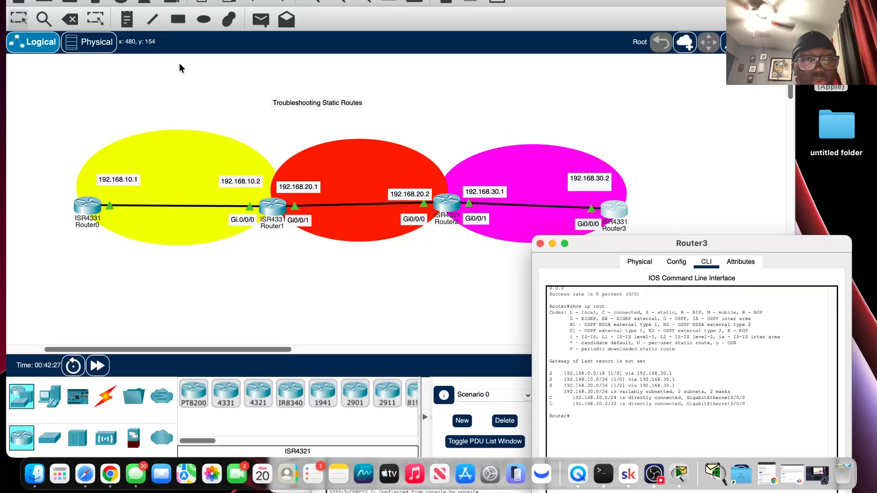
click(584, 192)
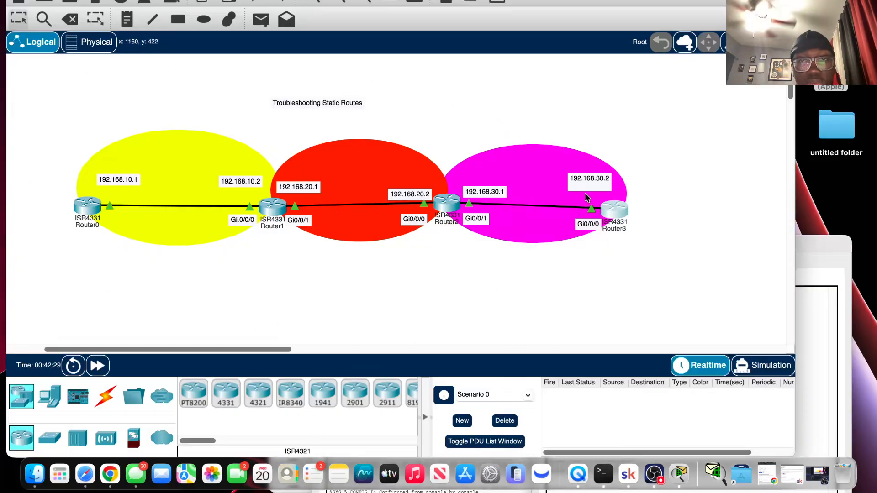
click(799, 244)
drag(602, 246, 562, 130)
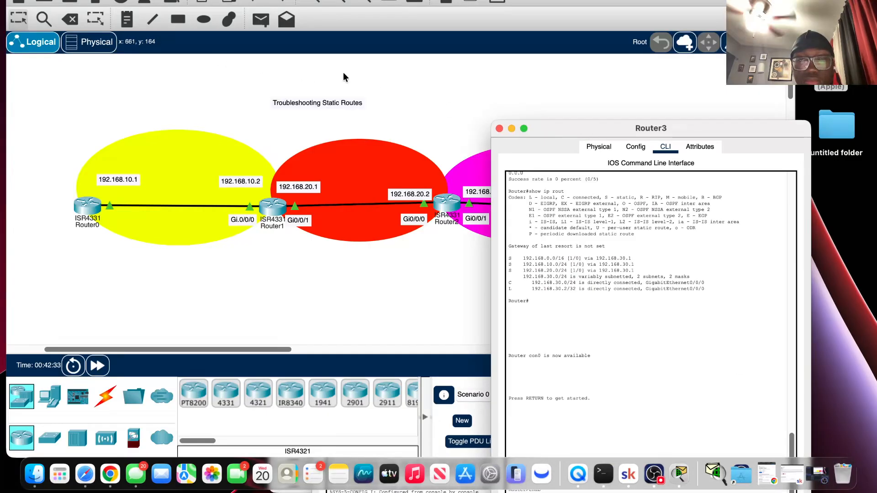
click(654, 475)
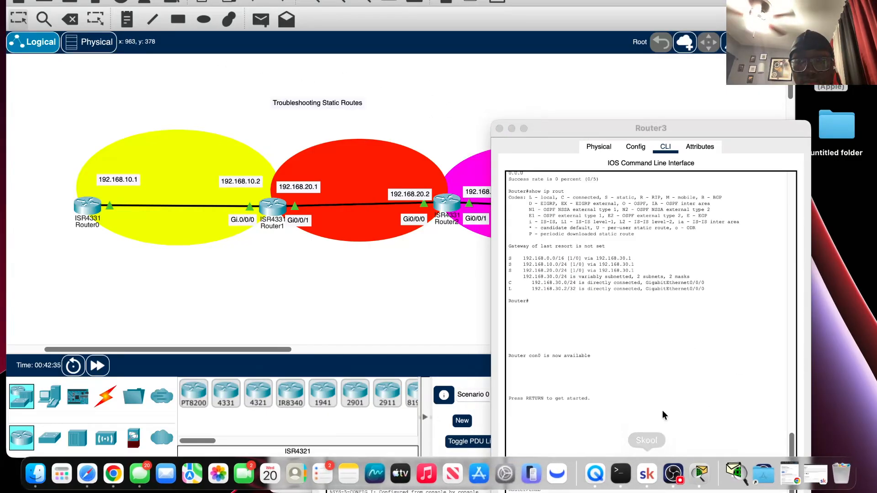